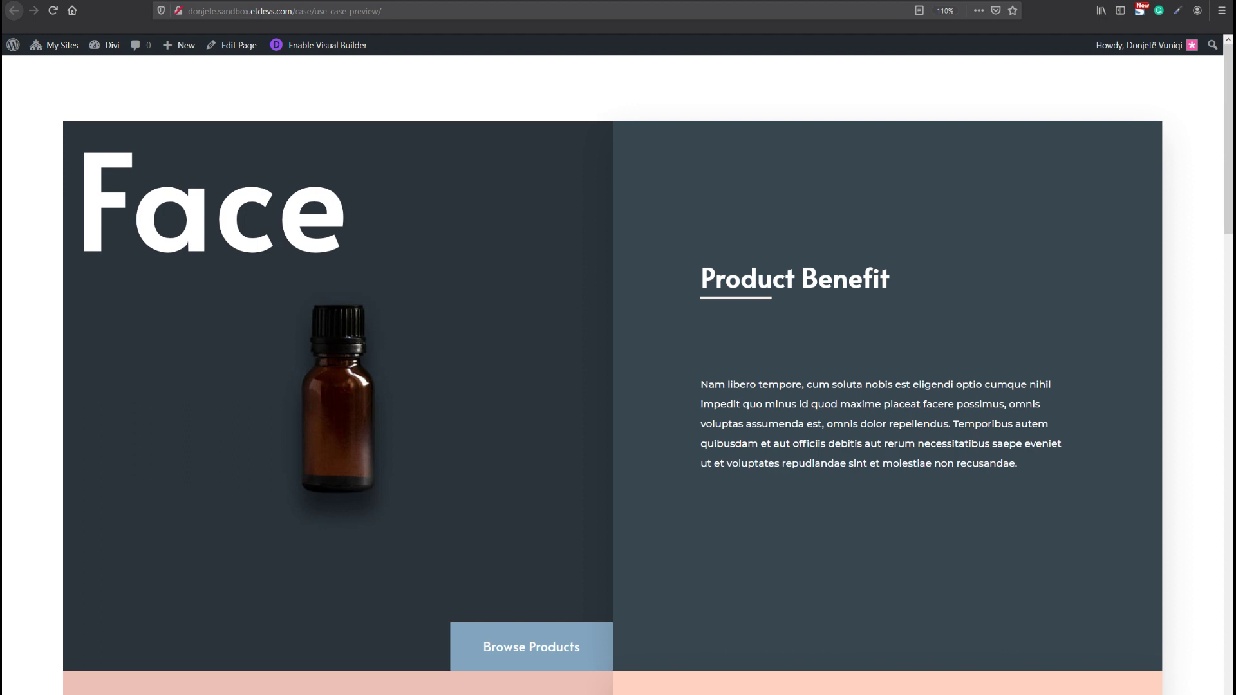
- Examine the scrolling behaviour of the Face, Body, Skin and Hair product rows throughout the preview page at desktop width
scroll(611, 374, "down", 2)
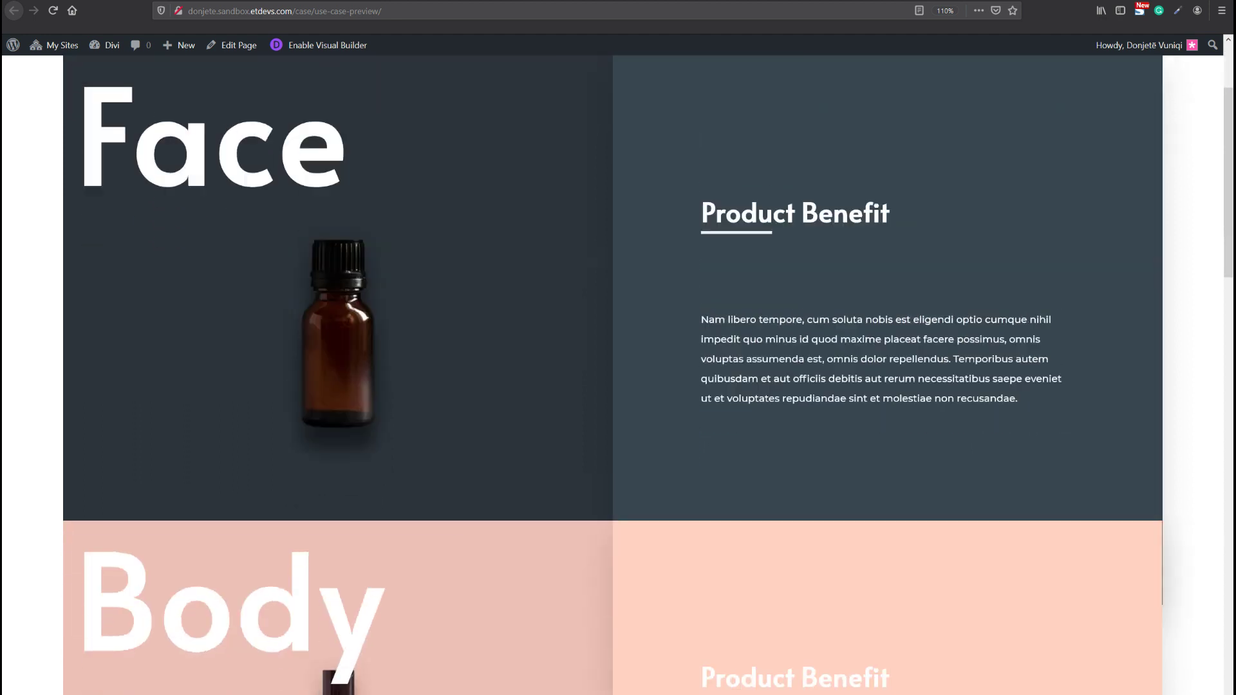
scroll(612, 489, "down", 3)
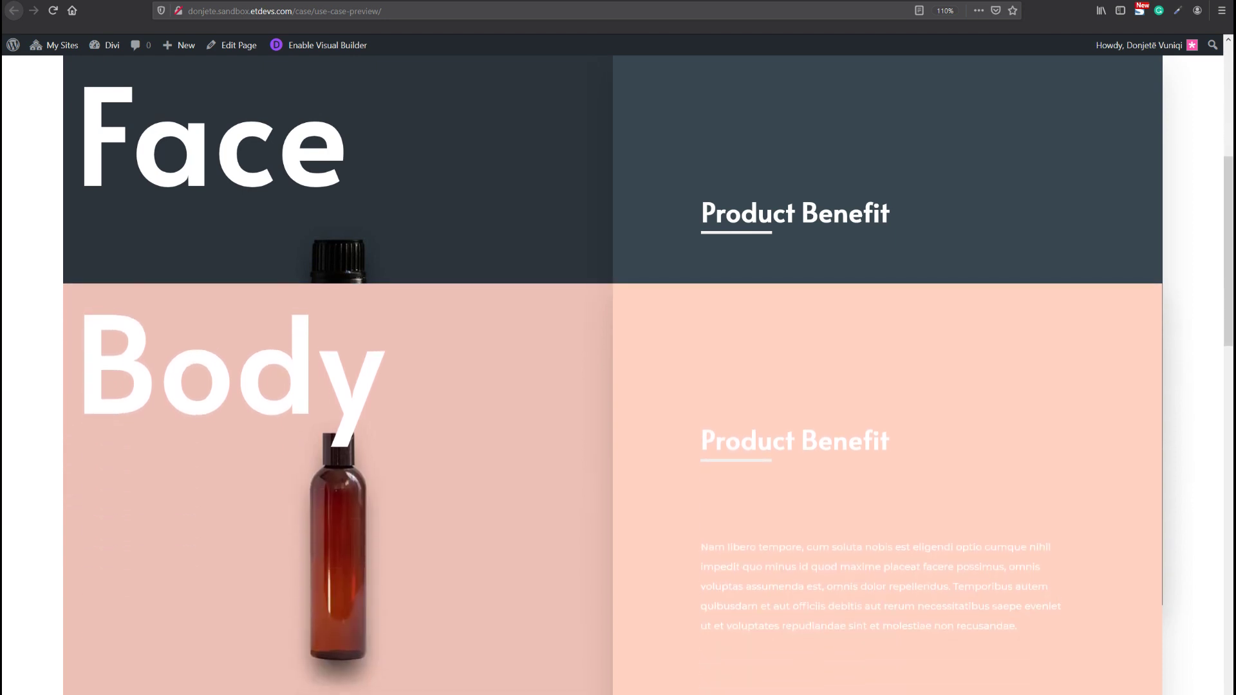
key("ctrl+plus")
scroll(611, 451, "down", 3)
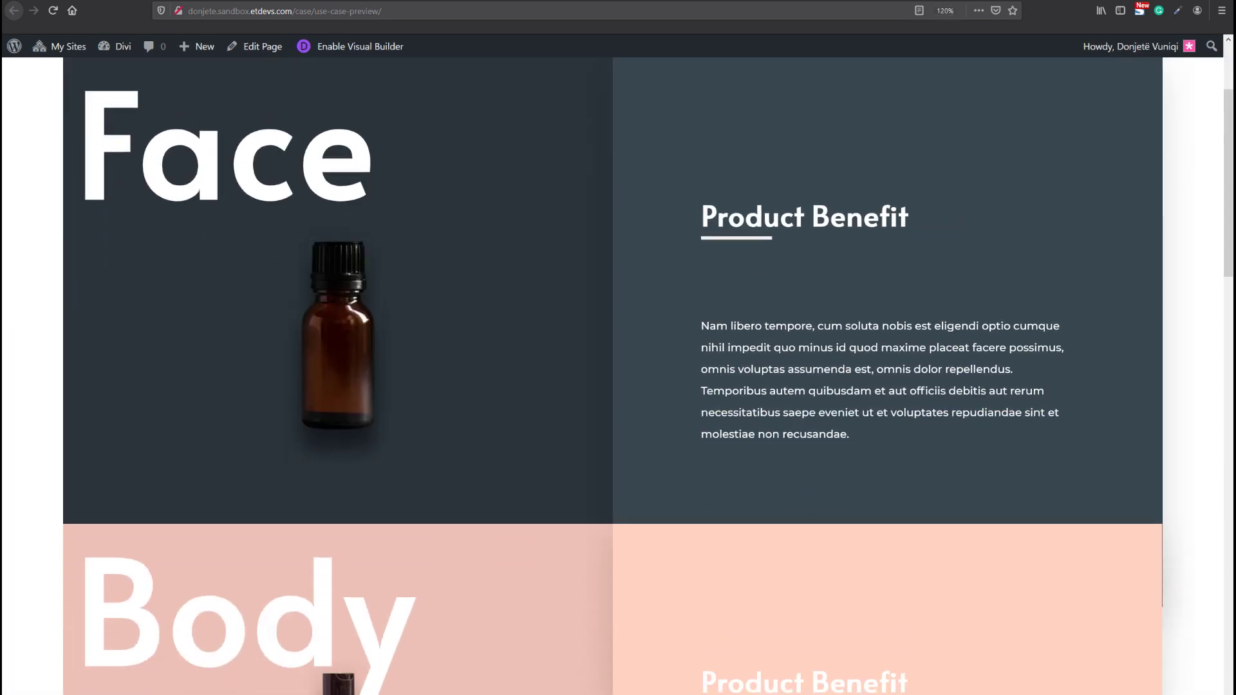
scroll(611, 373, "down", 5)
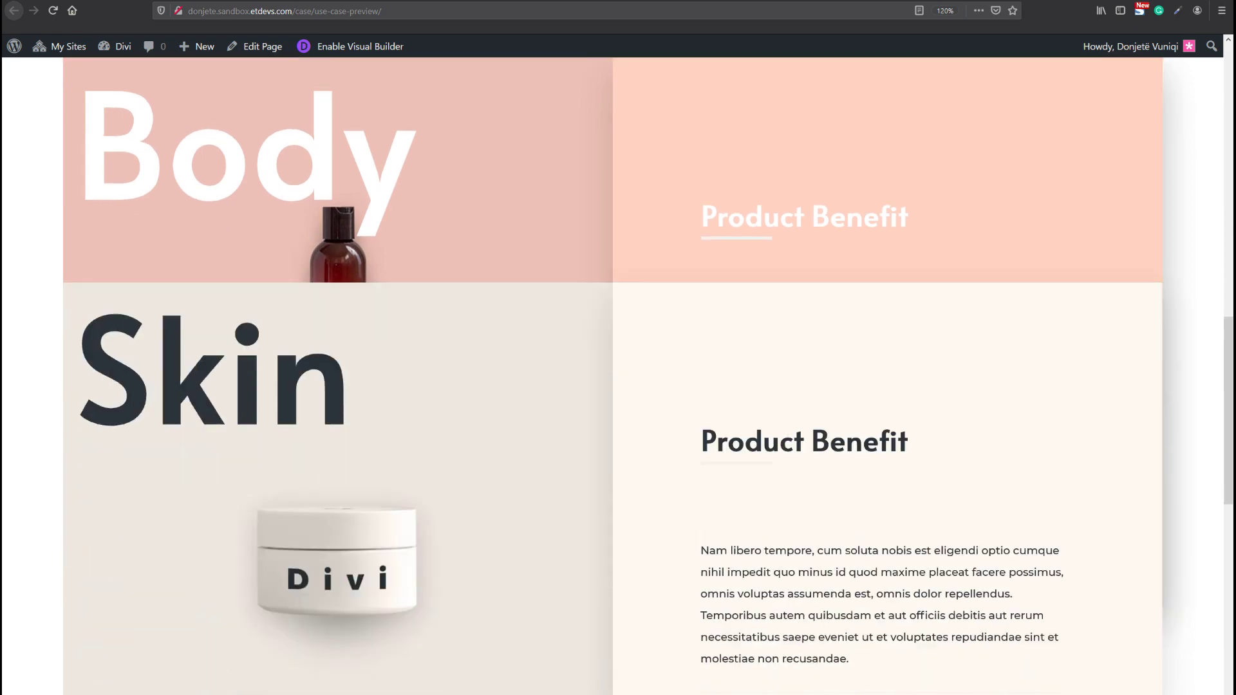
scroll(612, 450, "down", 5)
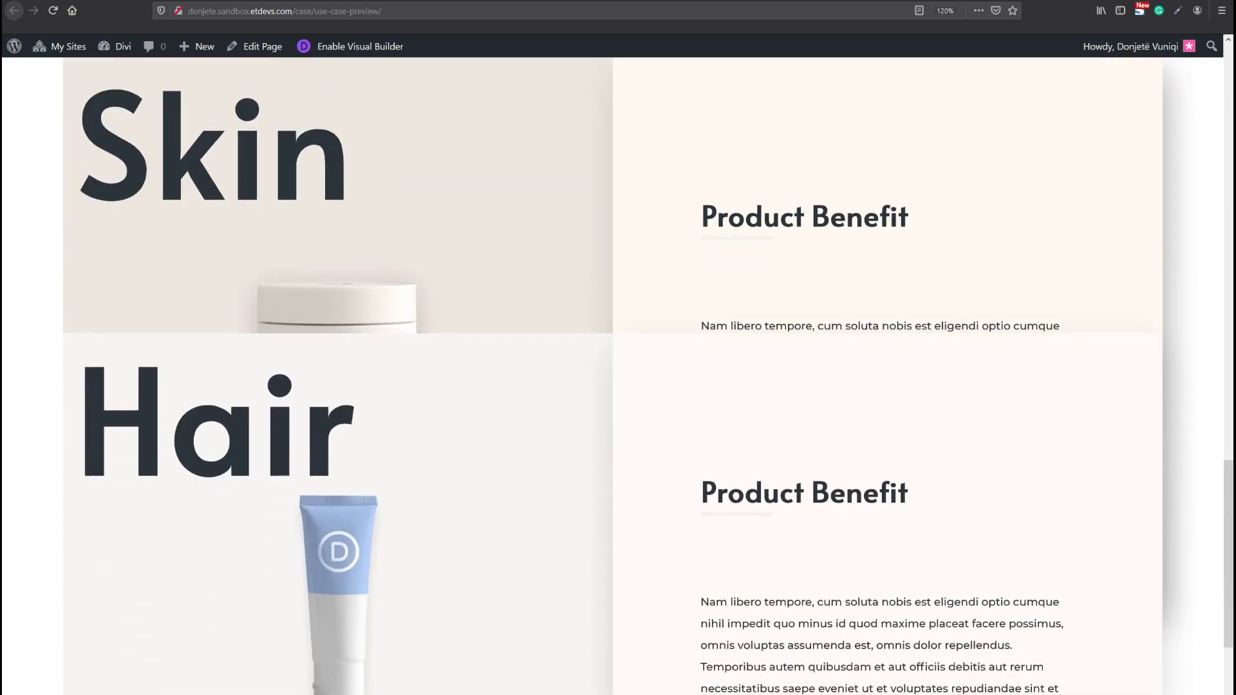
scroll(612, 418, "down", 5)
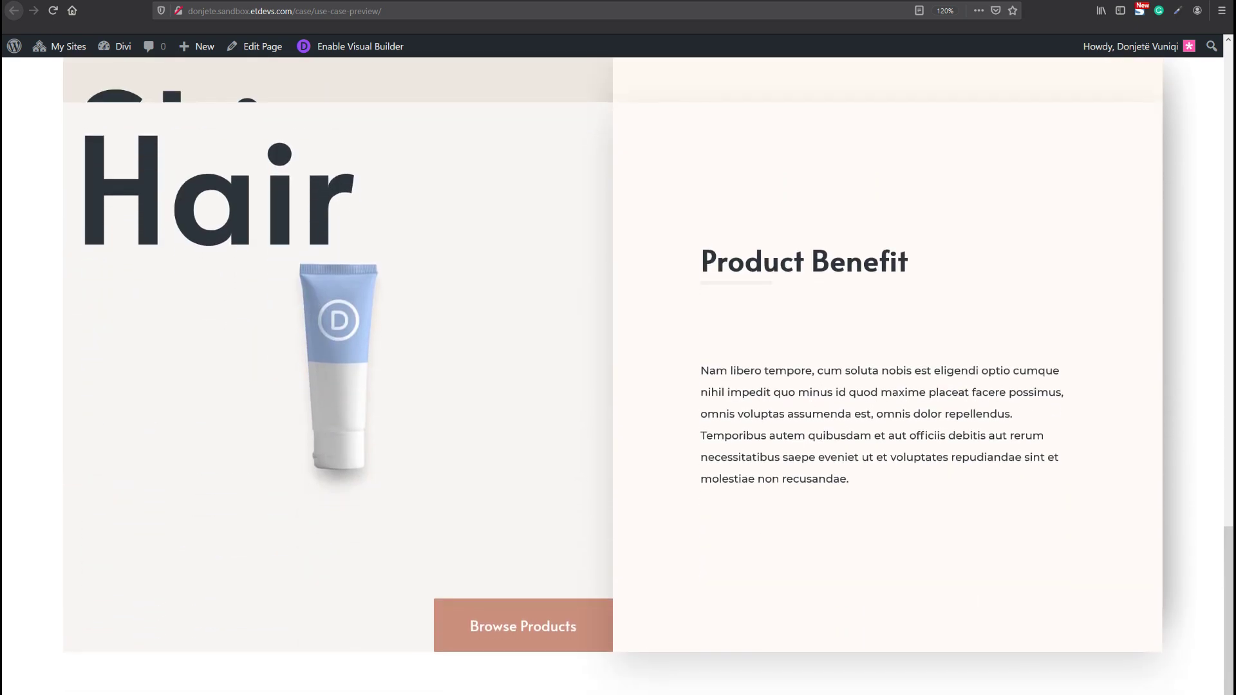
scroll(612, 418, "up", 3)
scroll(611, 373, "up", 10)
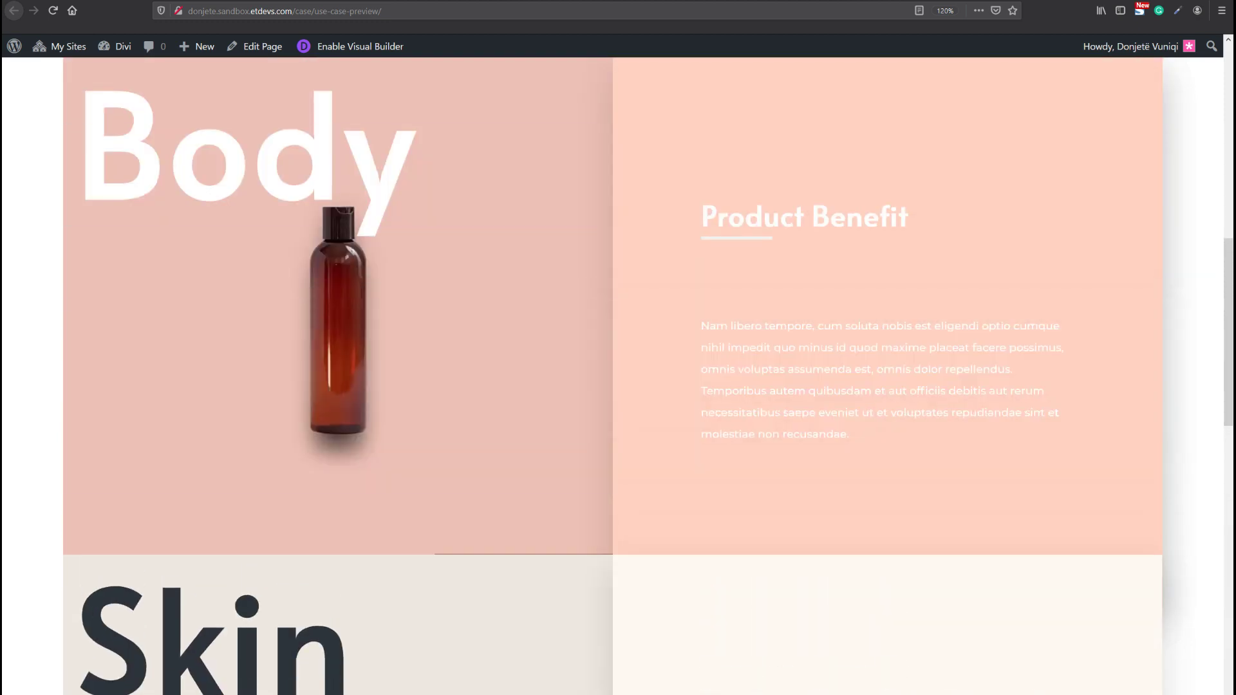
scroll(611, 374, "up", 3)
scroll(611, 373, "down", 12)
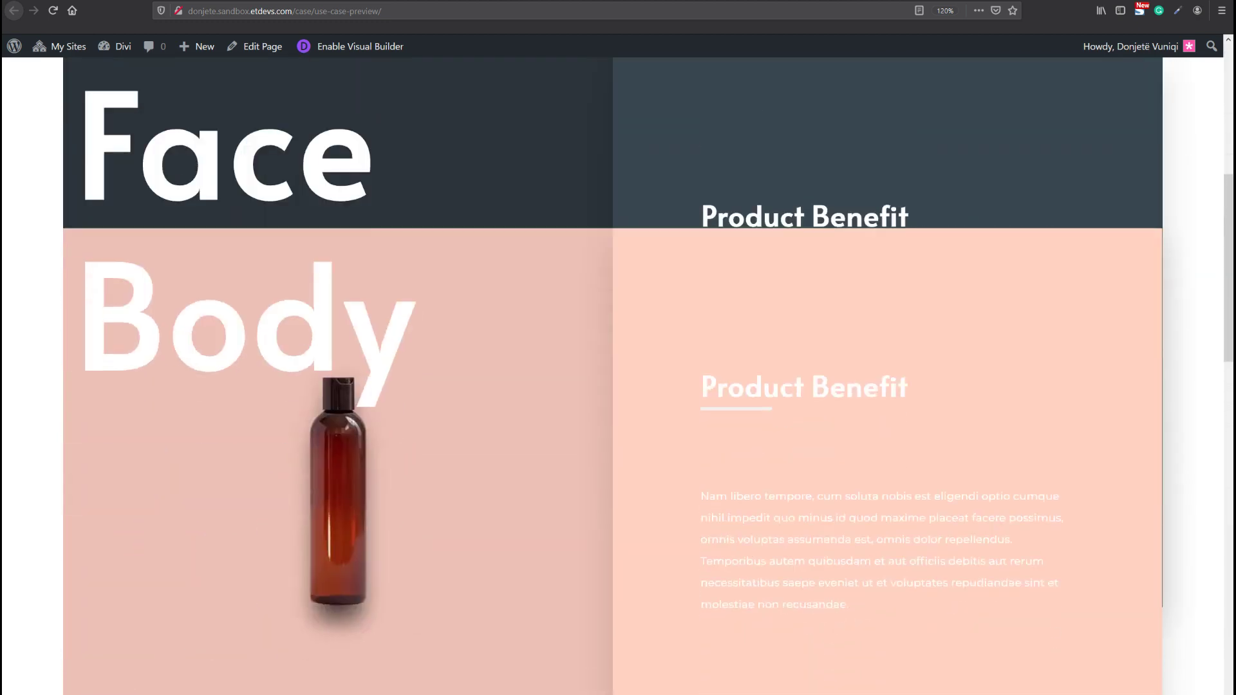
scroll(612, 374, "down", 5)
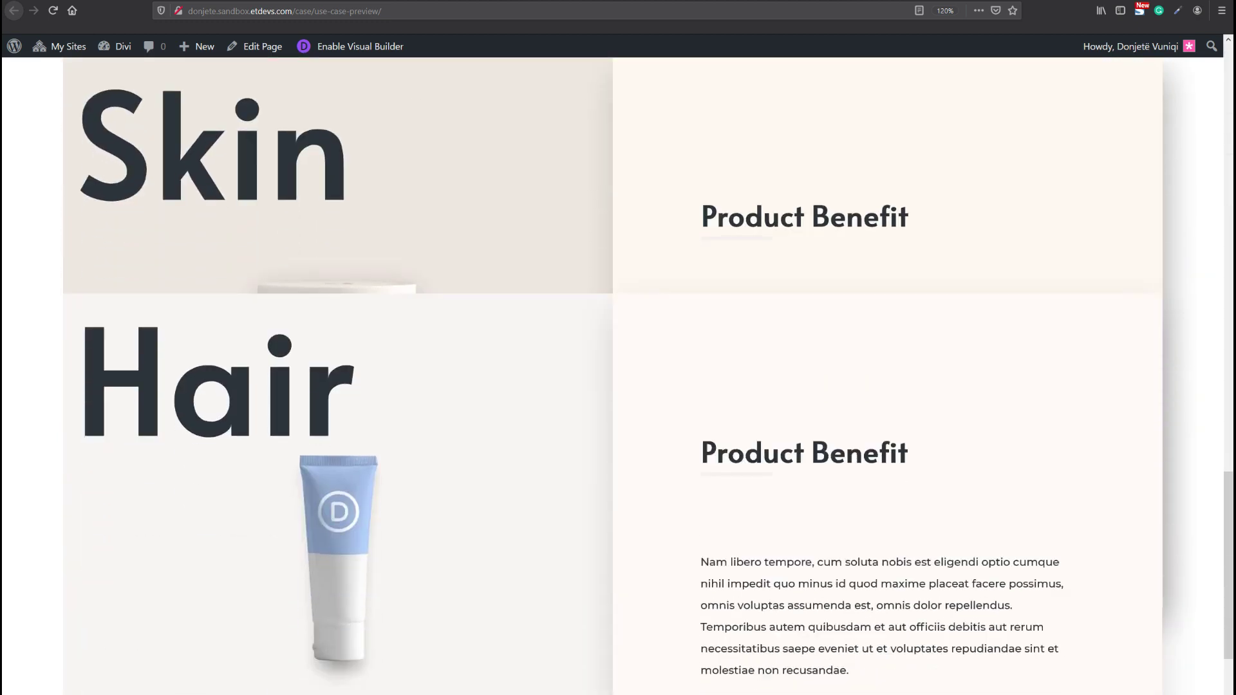
scroll(617, 373, "up", 15)
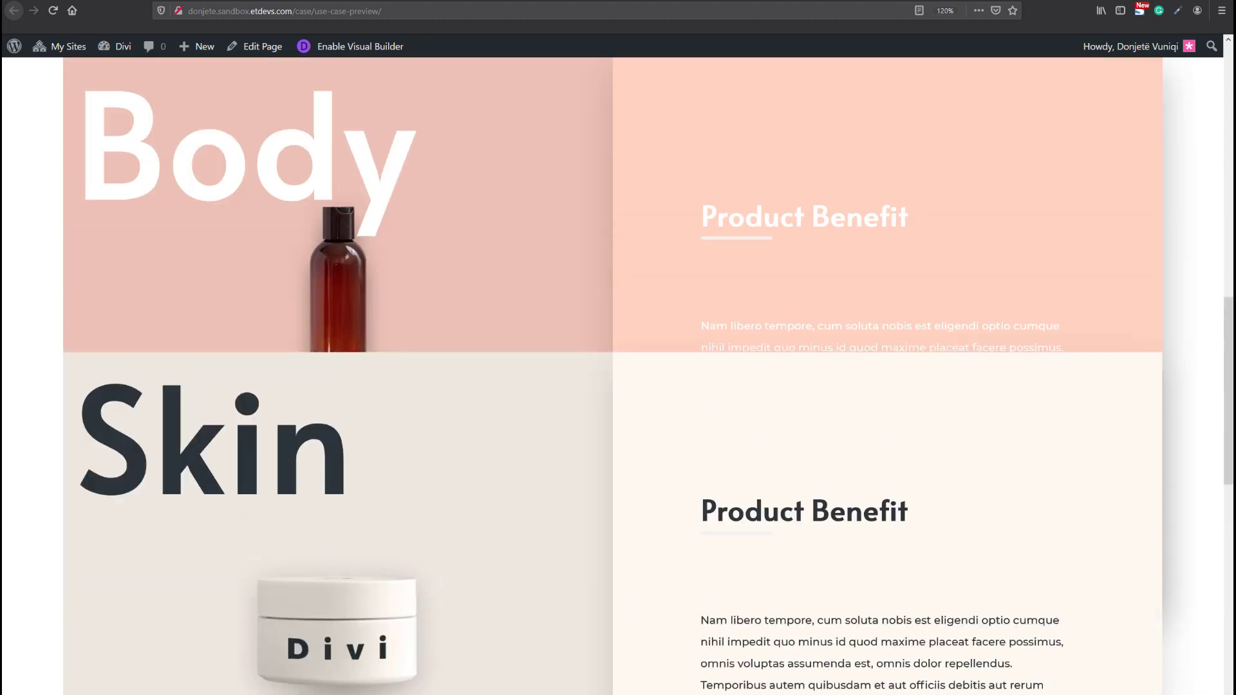
scroll(613, 374, "up", 3)
scroll(613, 373, "down", 3)
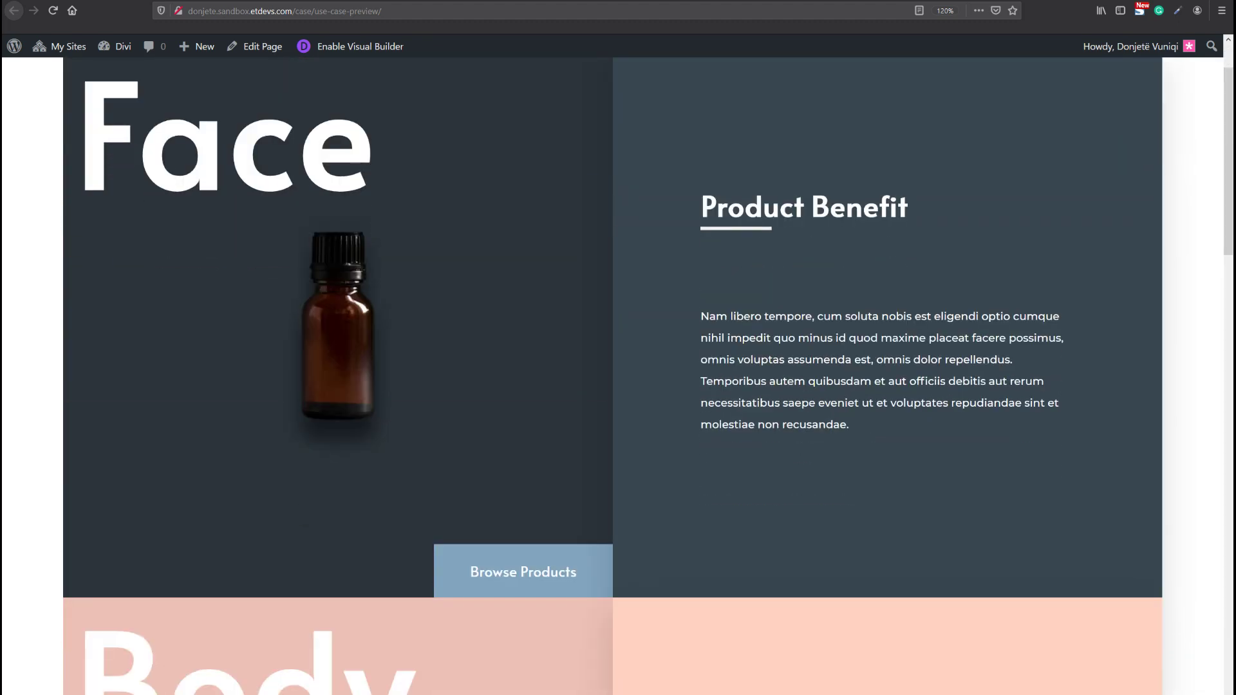
scroll(613, 374, "up", 3)
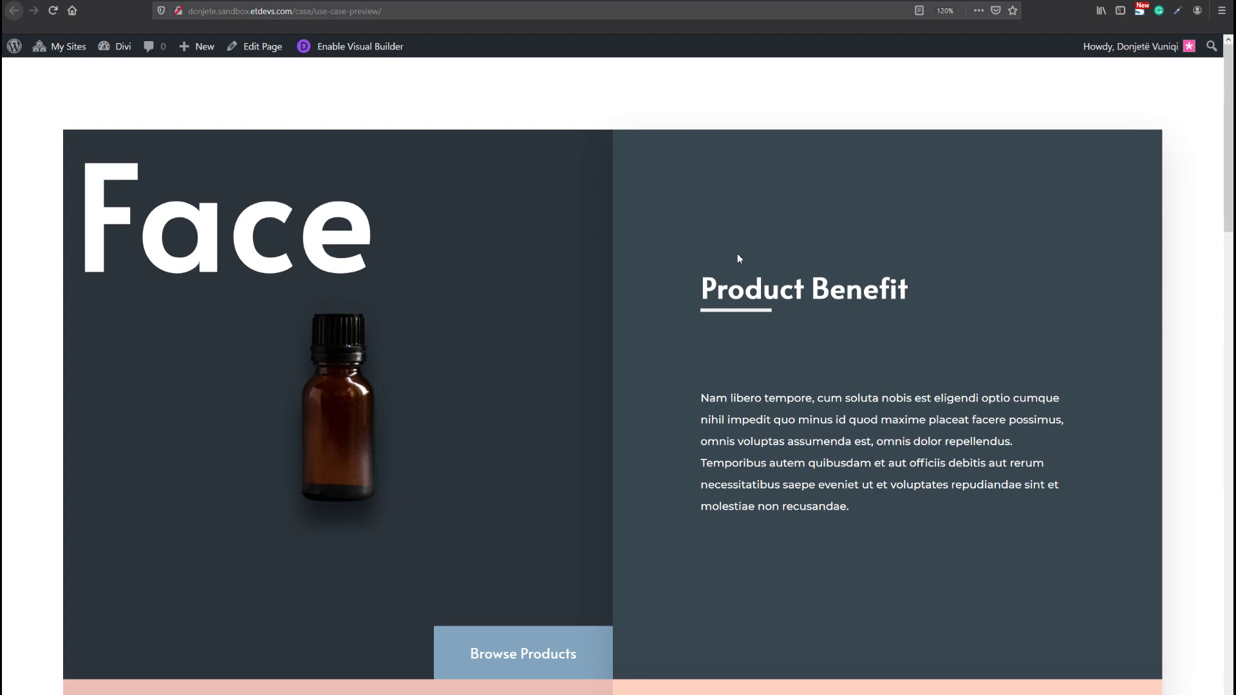
- Inspect the preview page's product rows at a narrow phone-like width using the browser's developer tools, and close the tools
key("ctrl+shift+i")
scroll(138, 247, "down", 5)
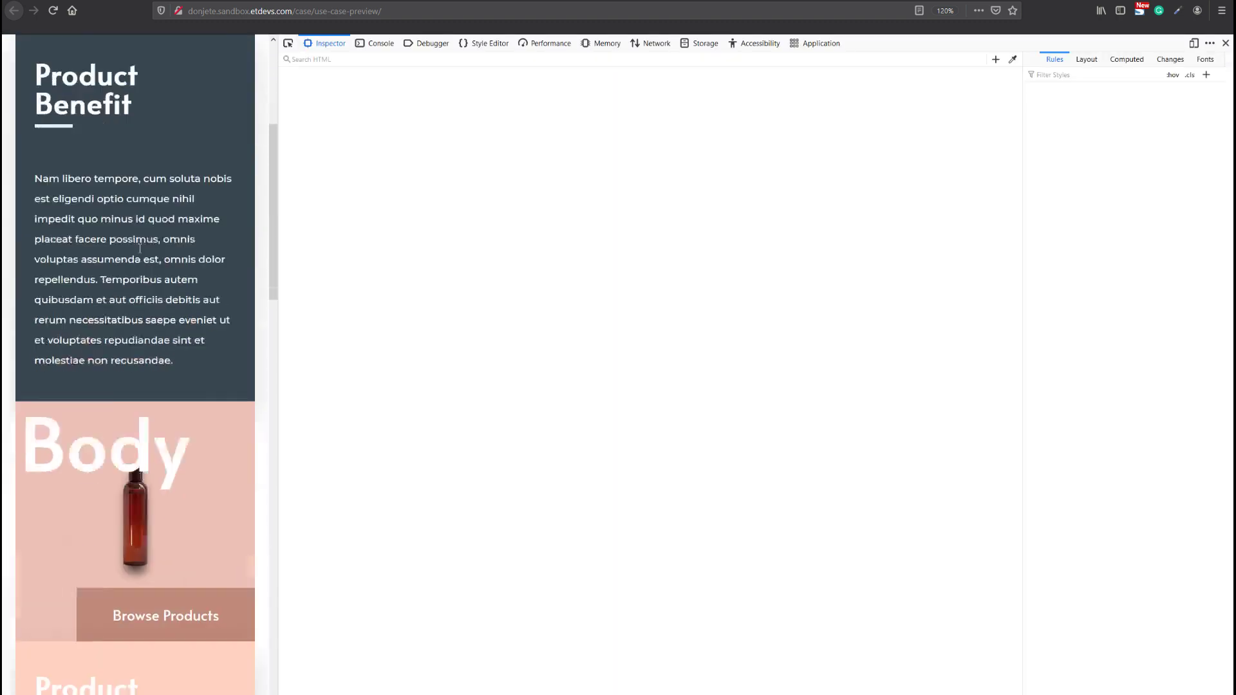
scroll(139, 248, "down", 12)
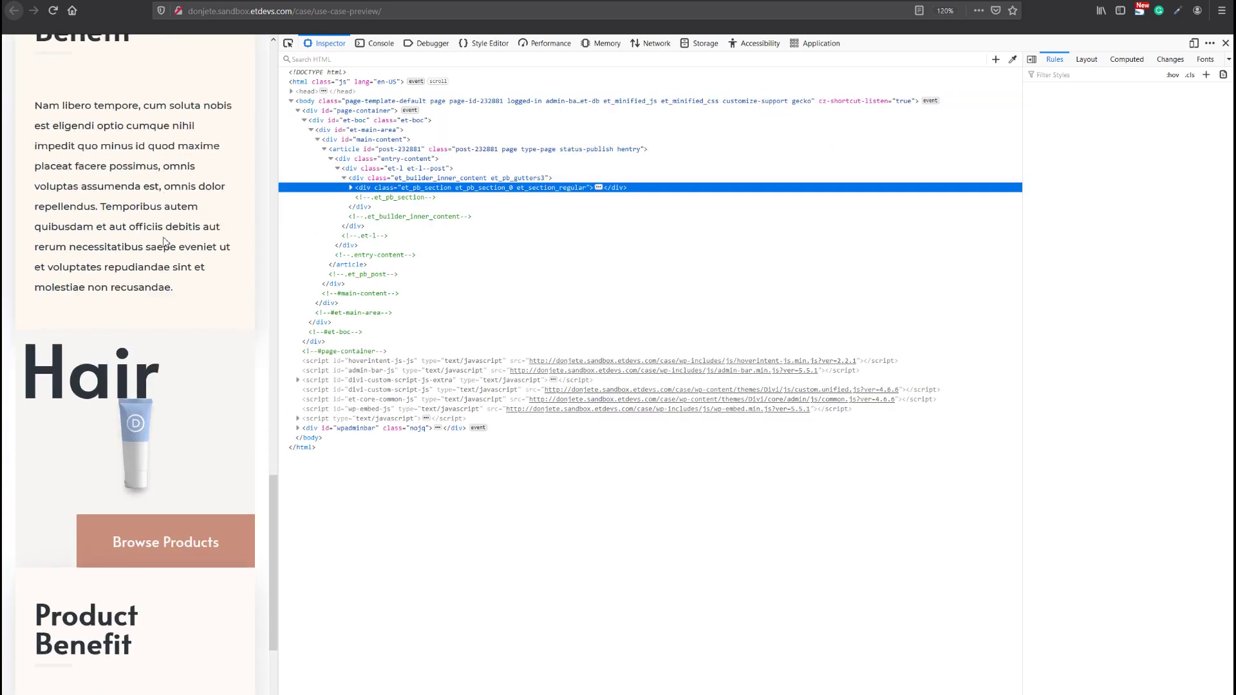
scroll(163, 237, "down", 3)
scroll(164, 237, "up", 15)
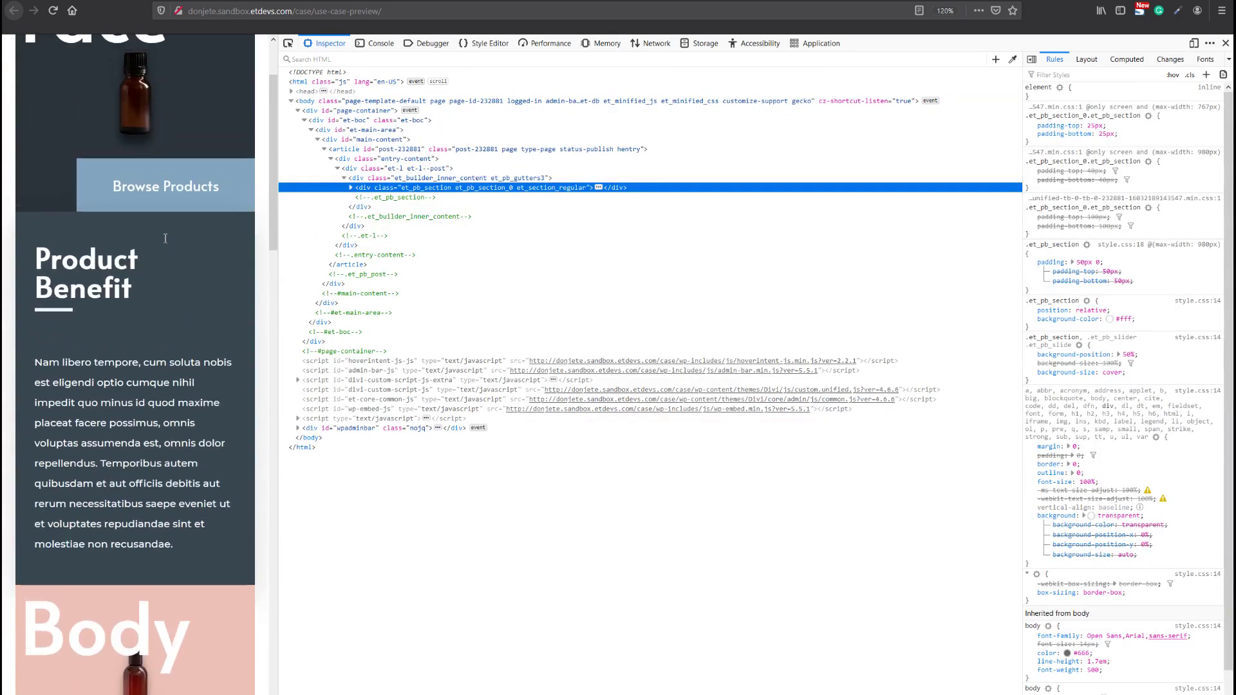
scroll(174, 226, "up", 4)
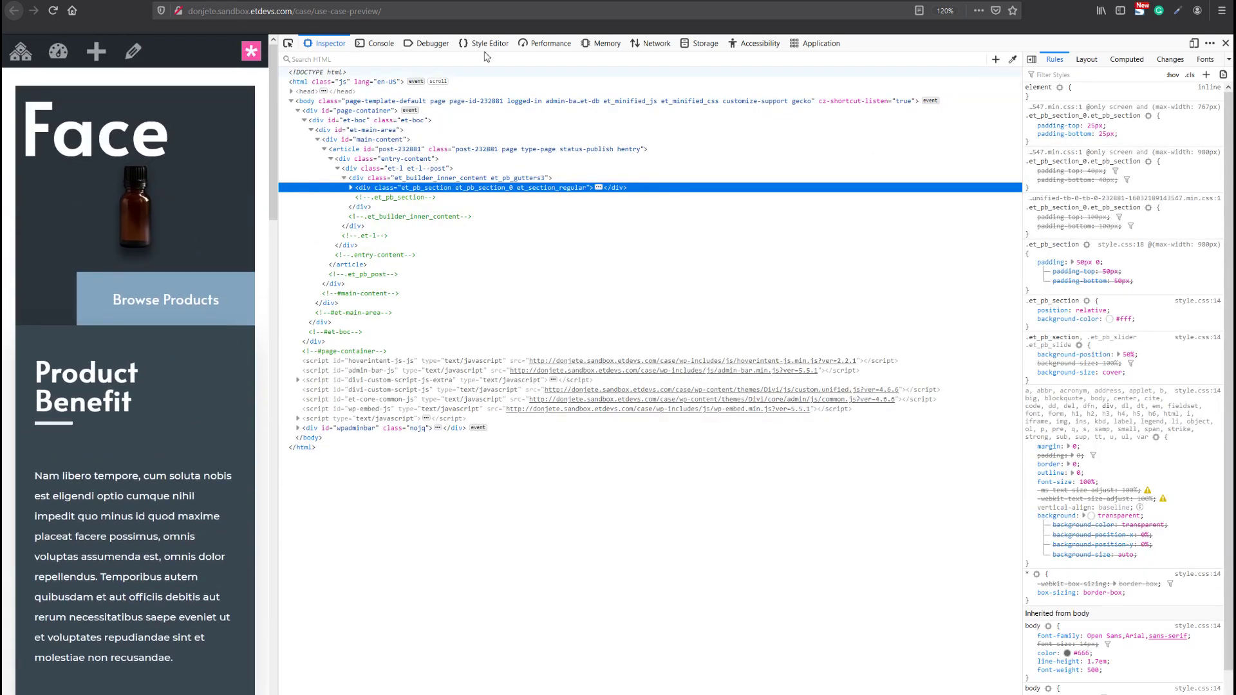
left_click(1228, 43)
- Review the scroll effect of the product rows once more at full desktop width
scroll(784, 255, "down", 2)
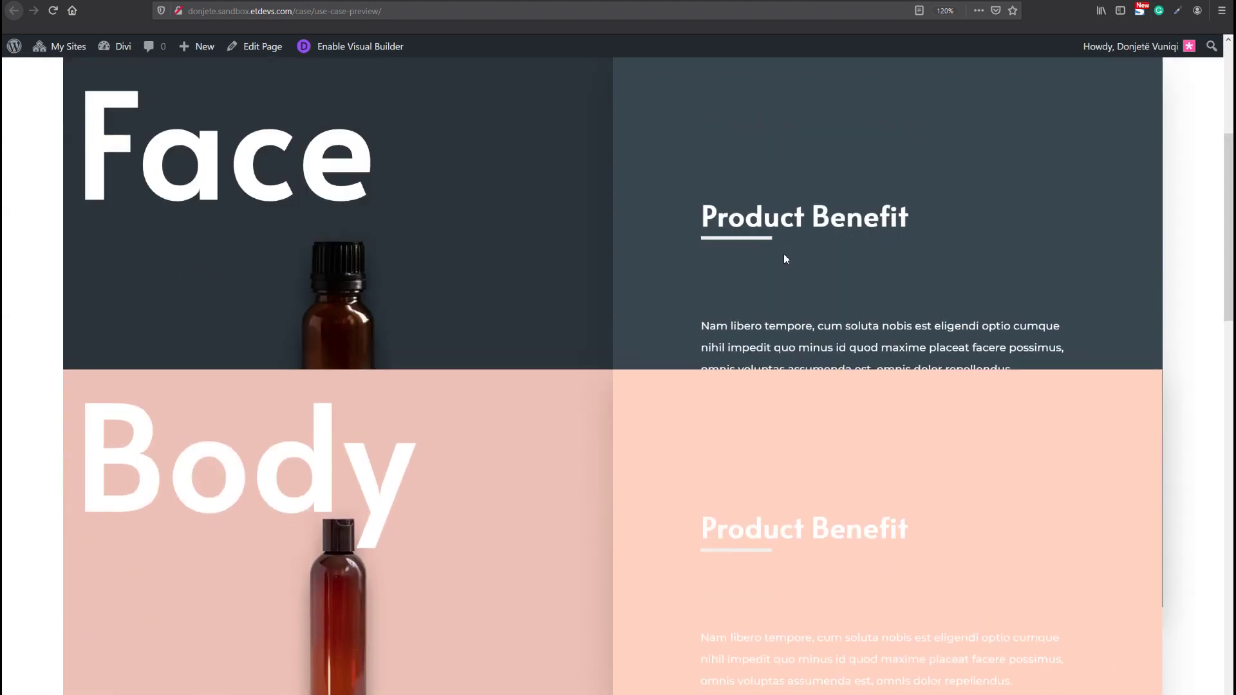
scroll(783, 259, "down", 10)
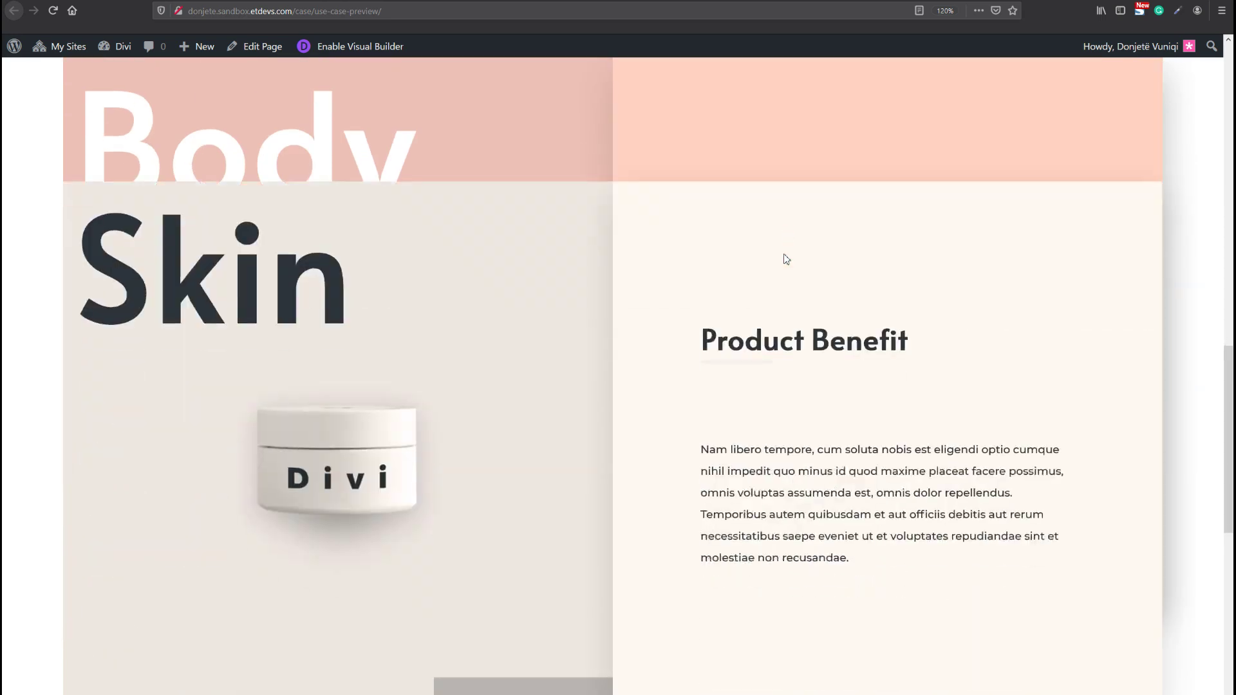
scroll(786, 258, "down", 5)
scroll(786, 255, "up", 15)
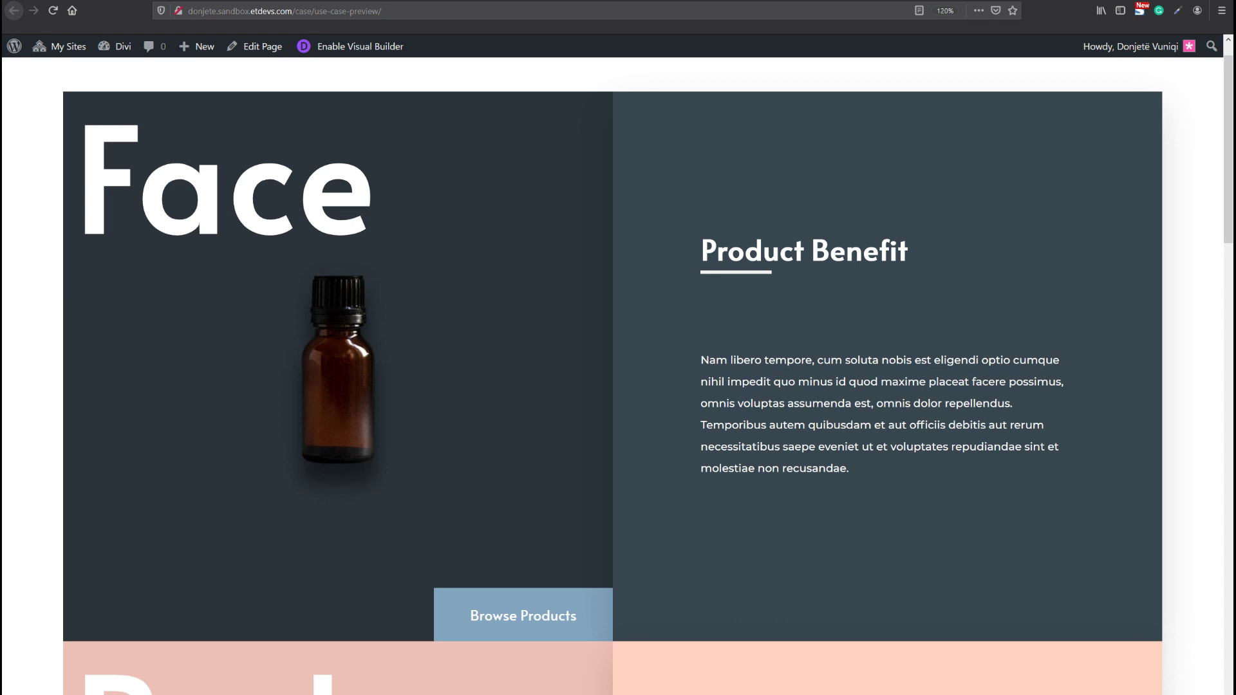
- Open the blank use-case page in the Visual Builder and start building from scratch, dismissing the row chooser
key("ctrl+Tab")
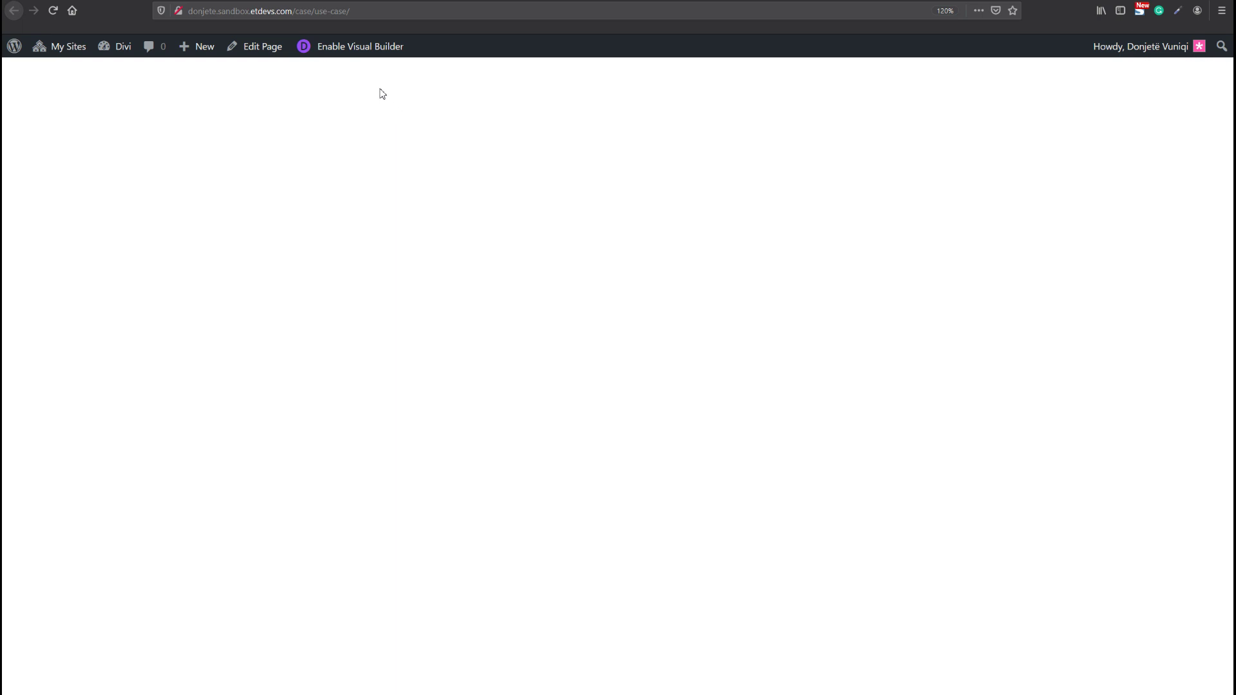
left_click(355, 47)
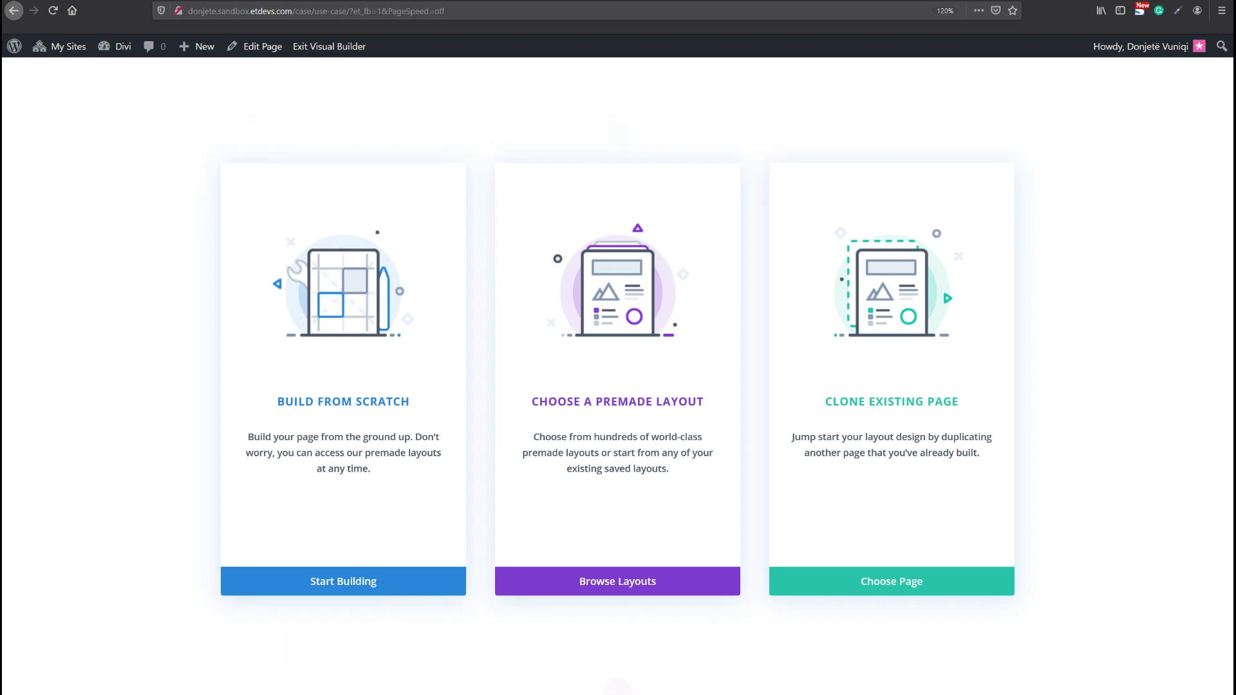
left_click(379, 587)
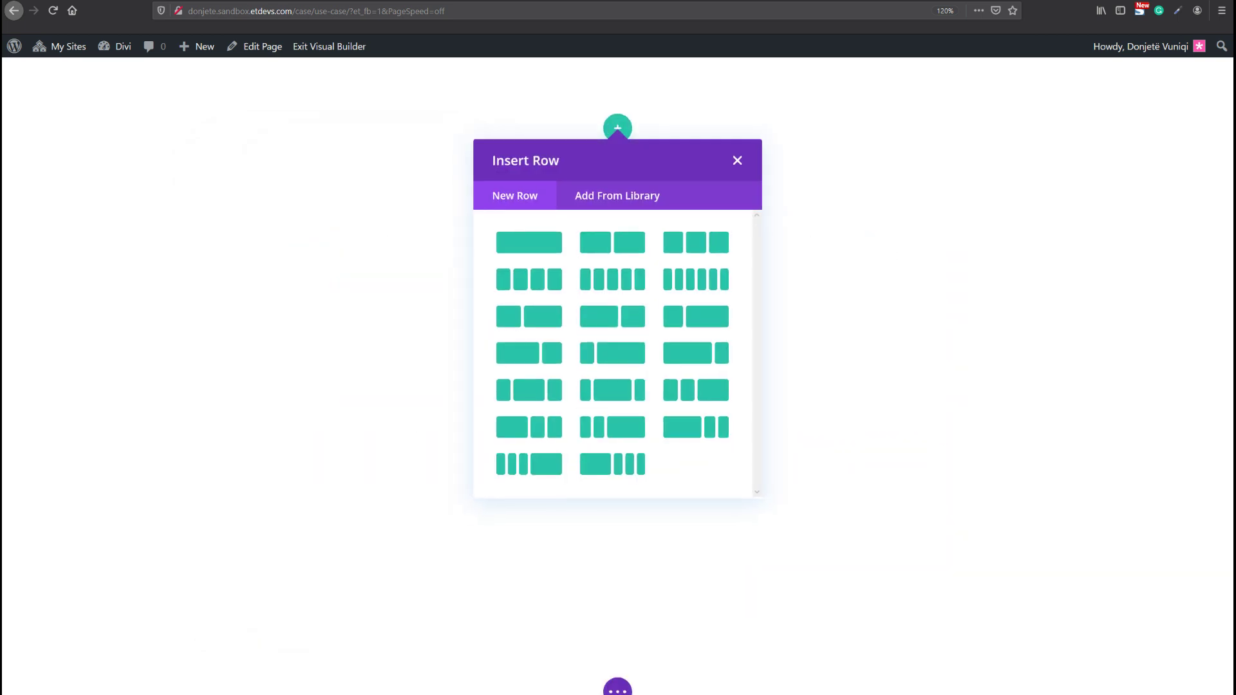
left_click(737, 162)
- In the empty section's settings, set linked top and bottom padding of 100px for desktop
left_click(39, 72)
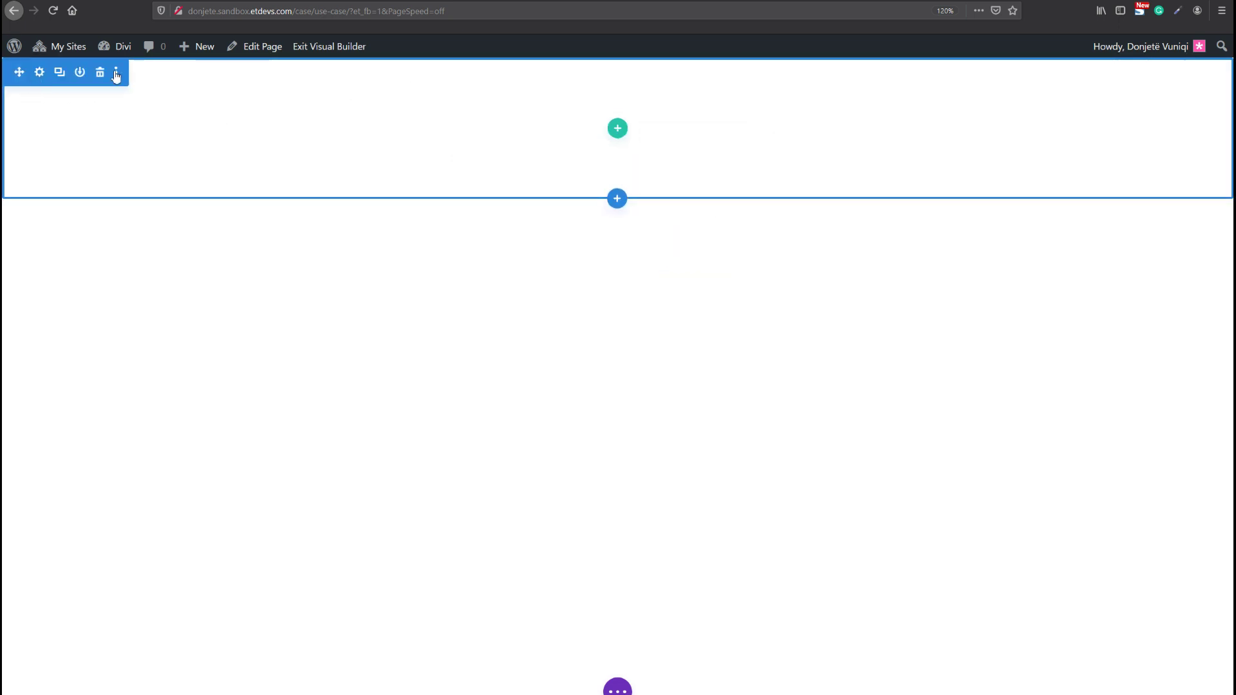
left_click_drag(163, 91, 359, 105)
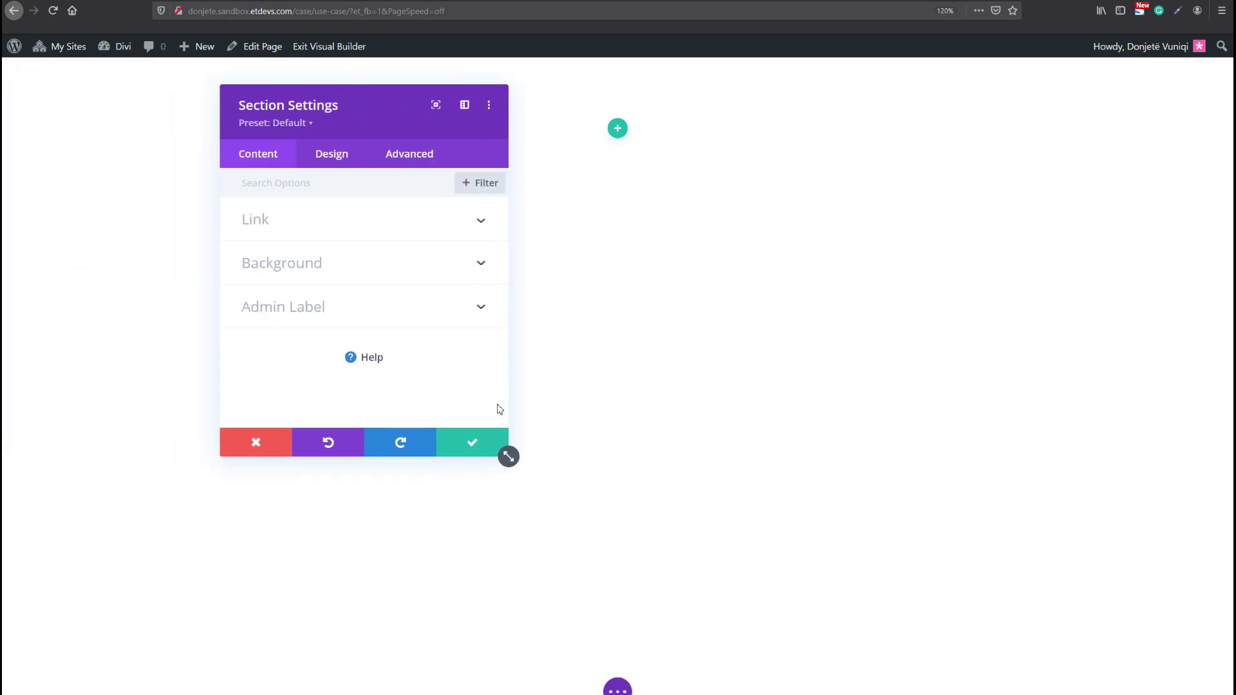
left_click_drag(509, 456, 631, 532)
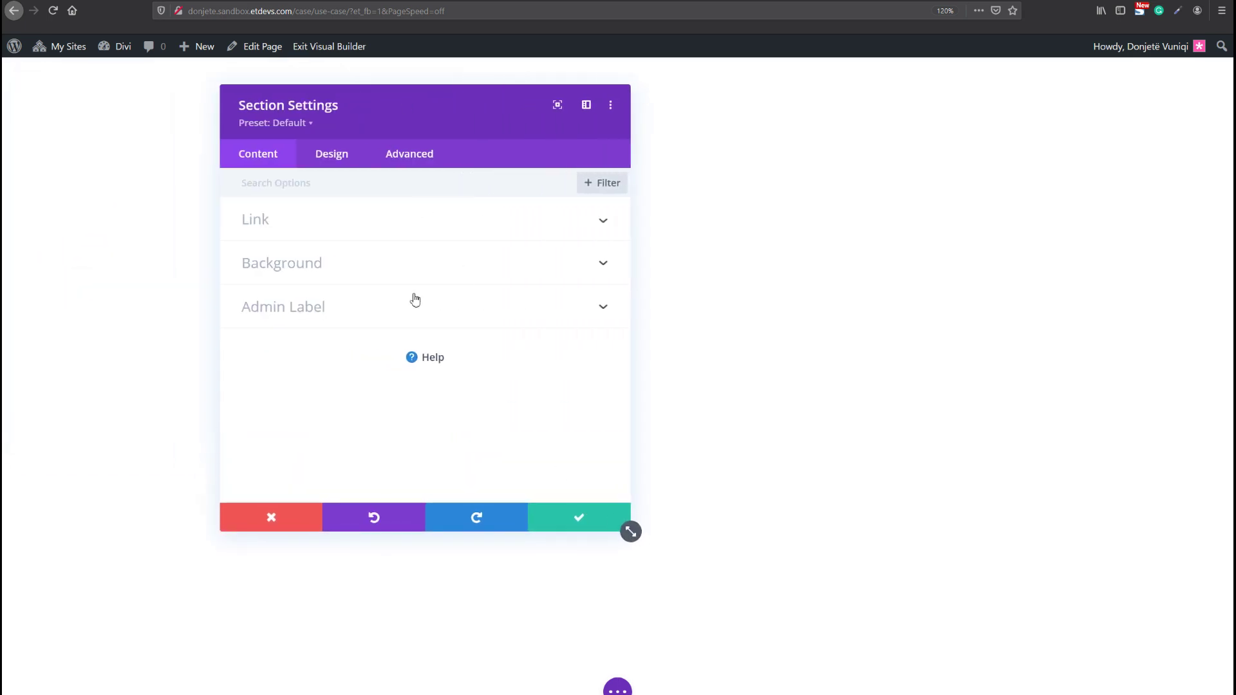
left_click(328, 158)
left_click(307, 356)
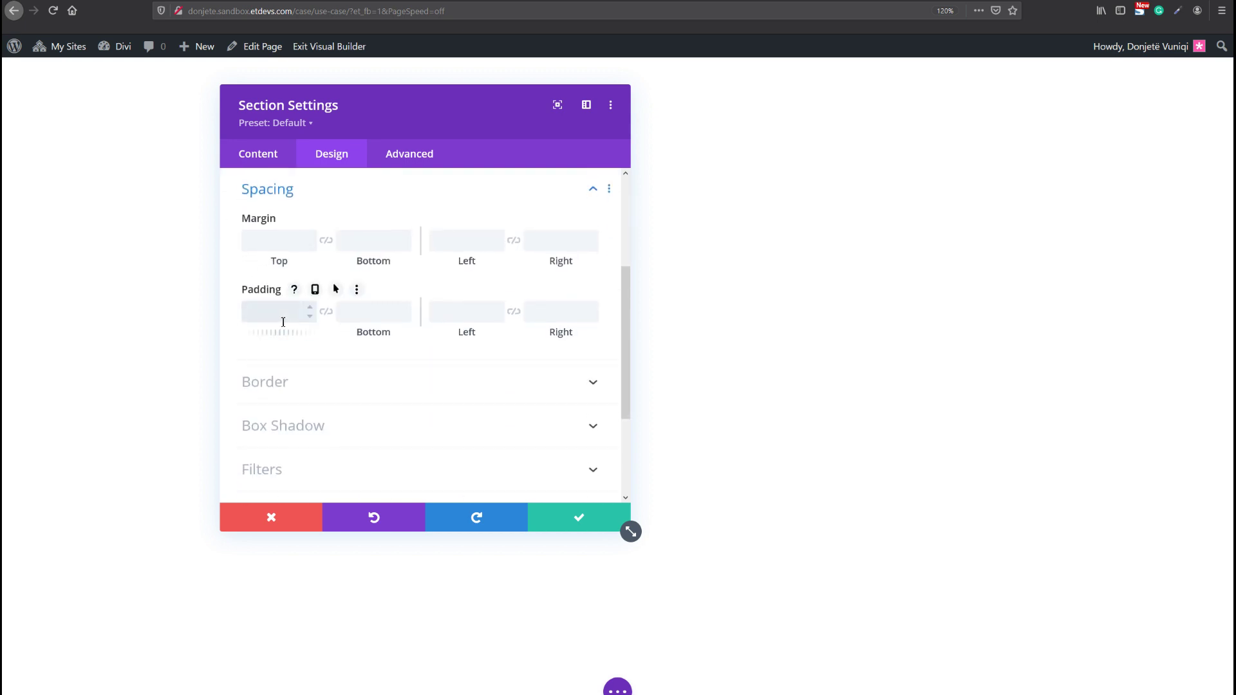
type("px")
left_click(325, 312)
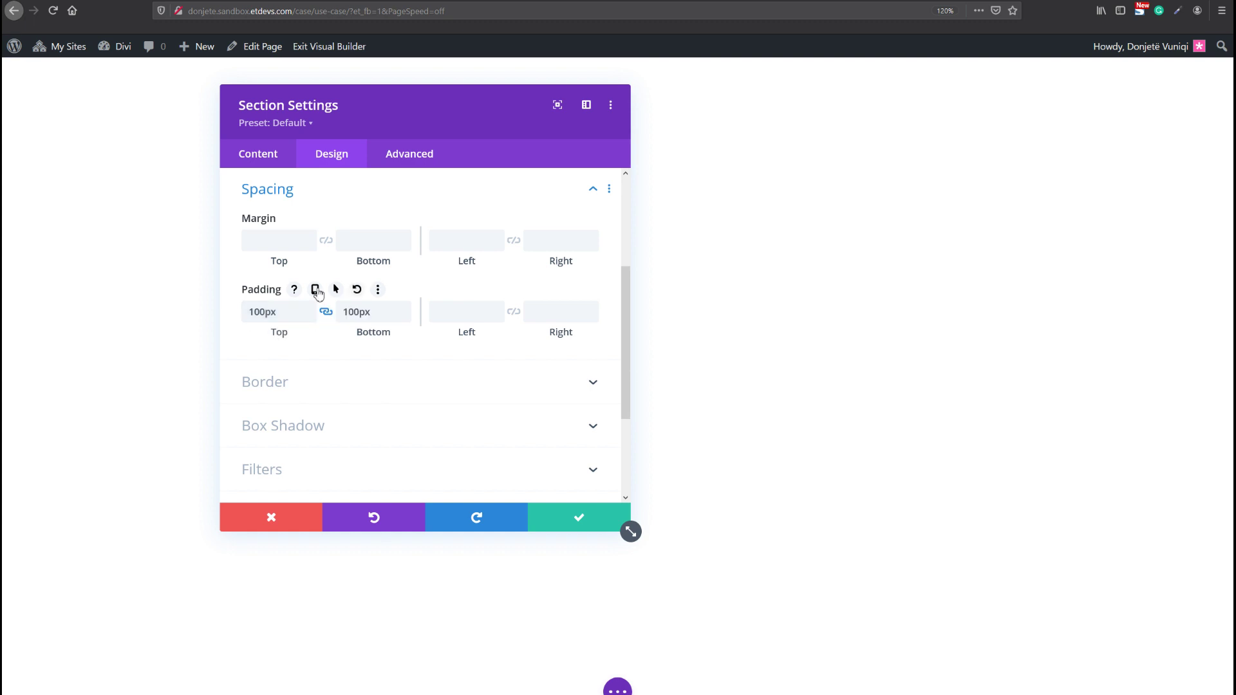
- Enable responsive padding for the section and set the tablet top and bottom padding to 40px
left_click(316, 290)
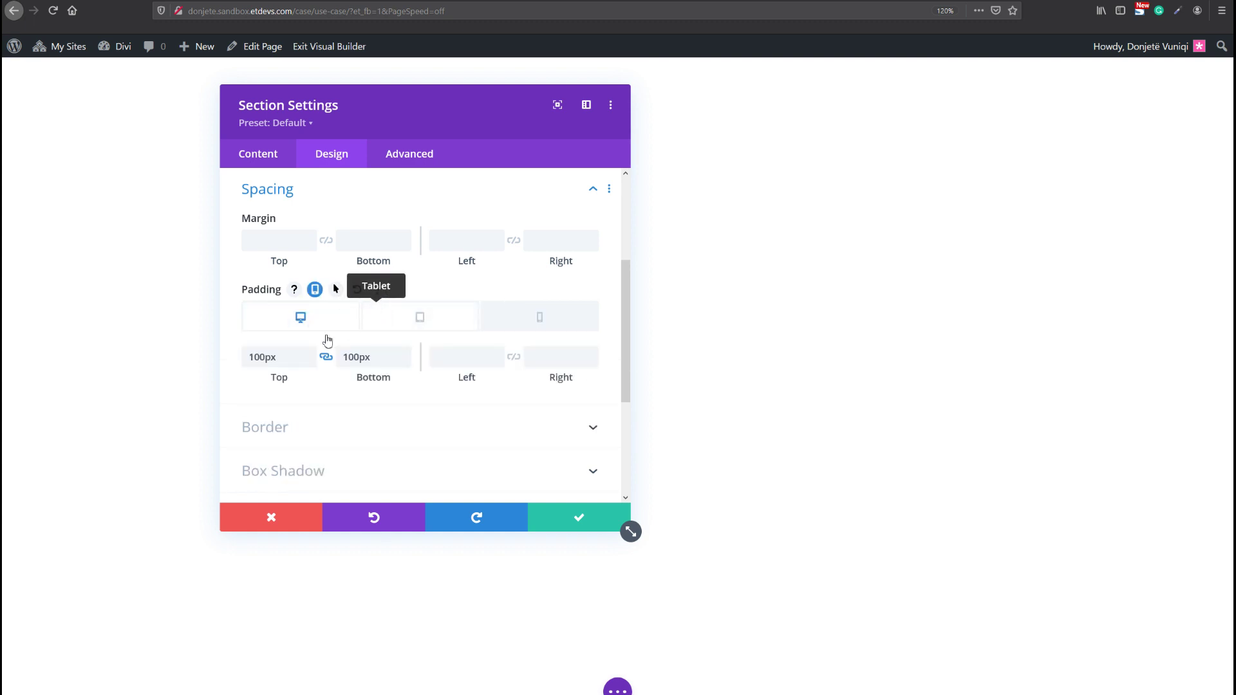
left_click(420, 317)
left_click(298, 355)
type("40")
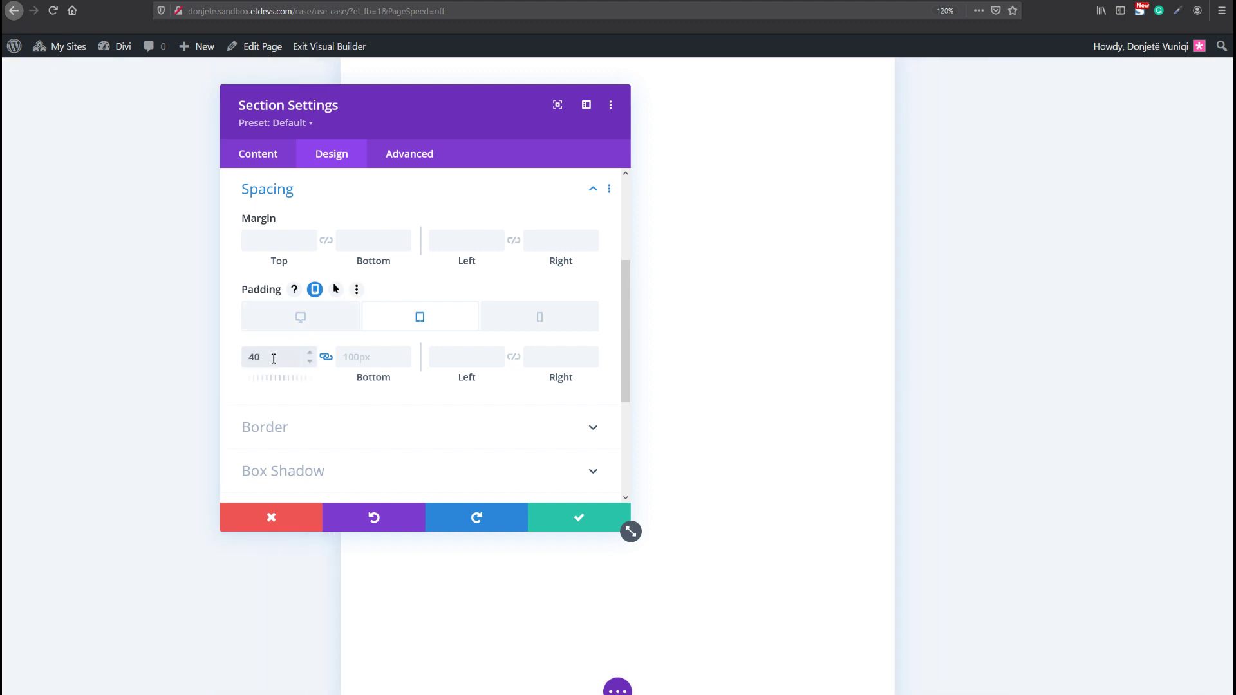
type("px")
- Set the section's phone top and bottom padding to 25px and save the section settings
left_click(538, 317)
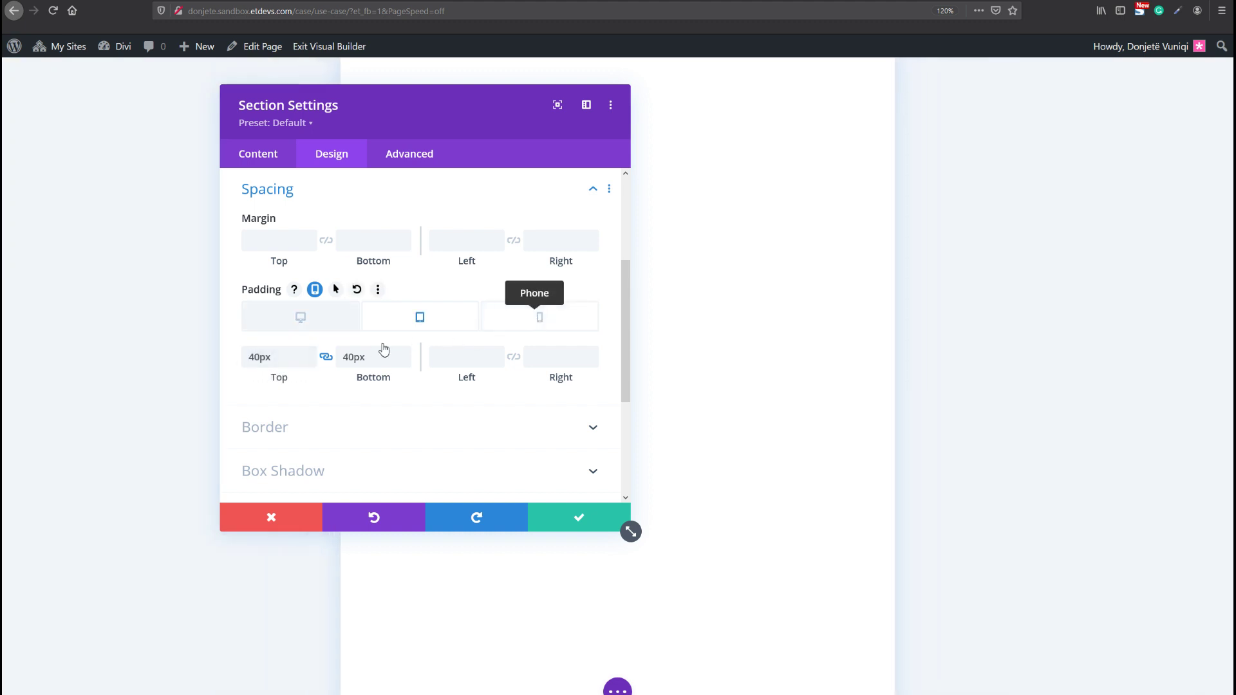
left_click(275, 365)
type("25px")
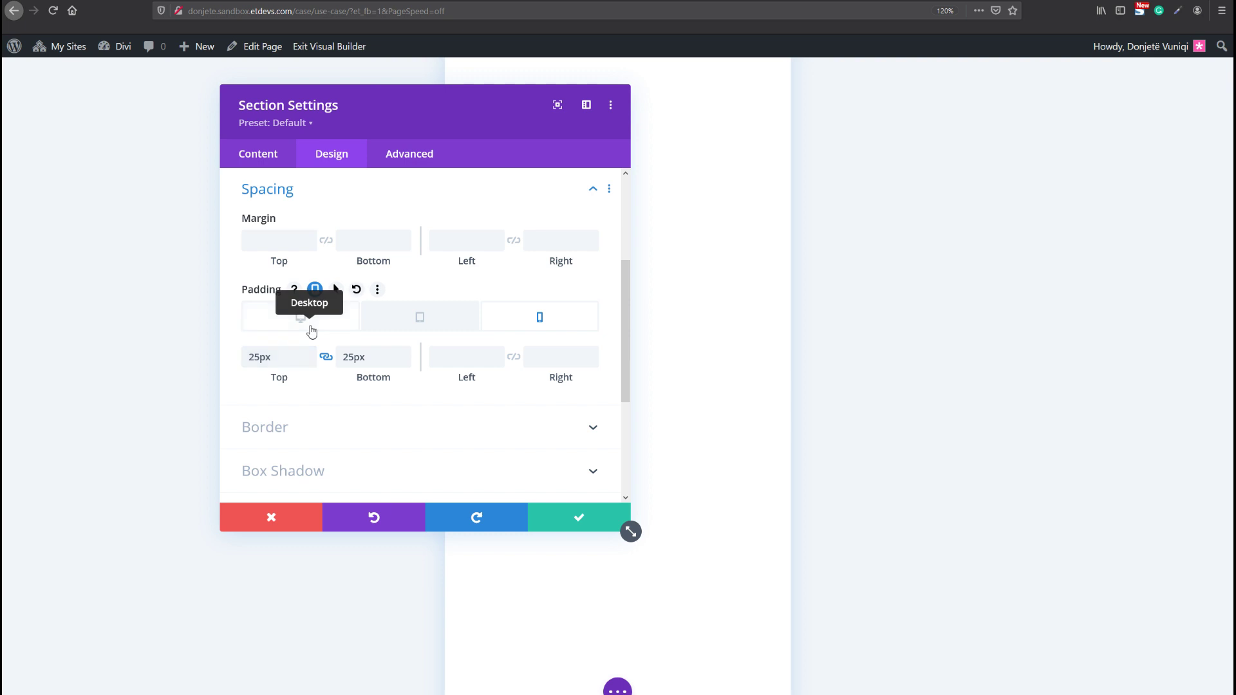
left_click(303, 322)
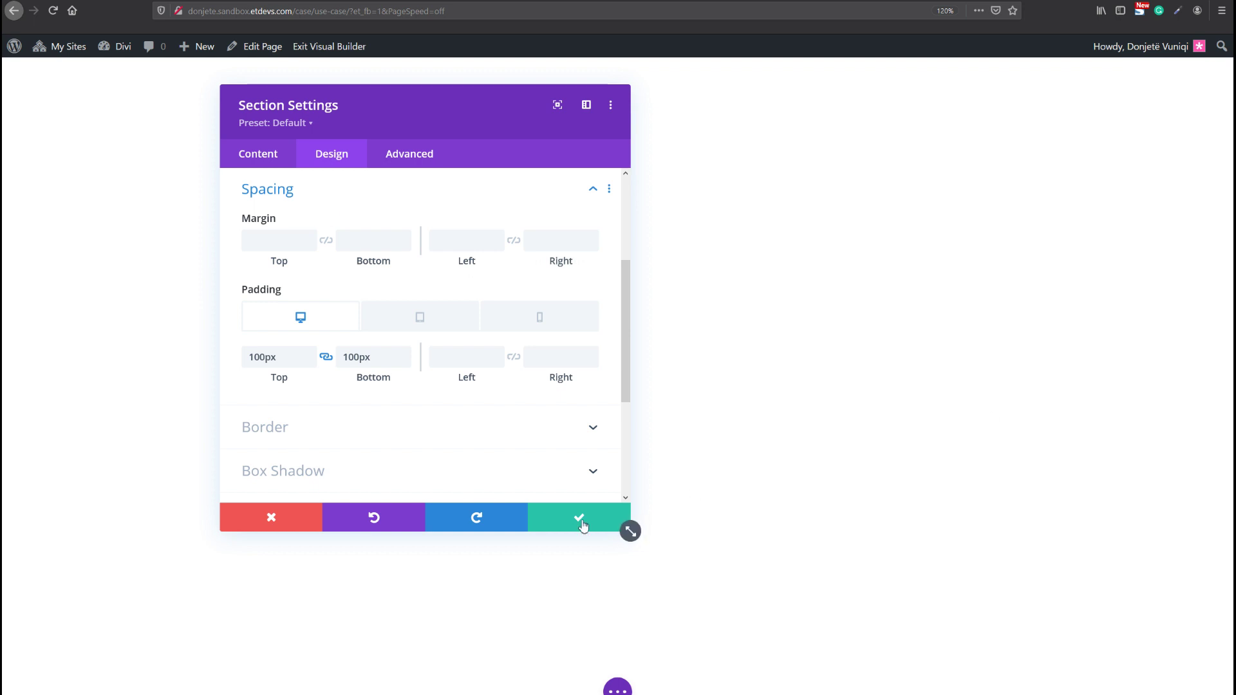
left_click(621, 520)
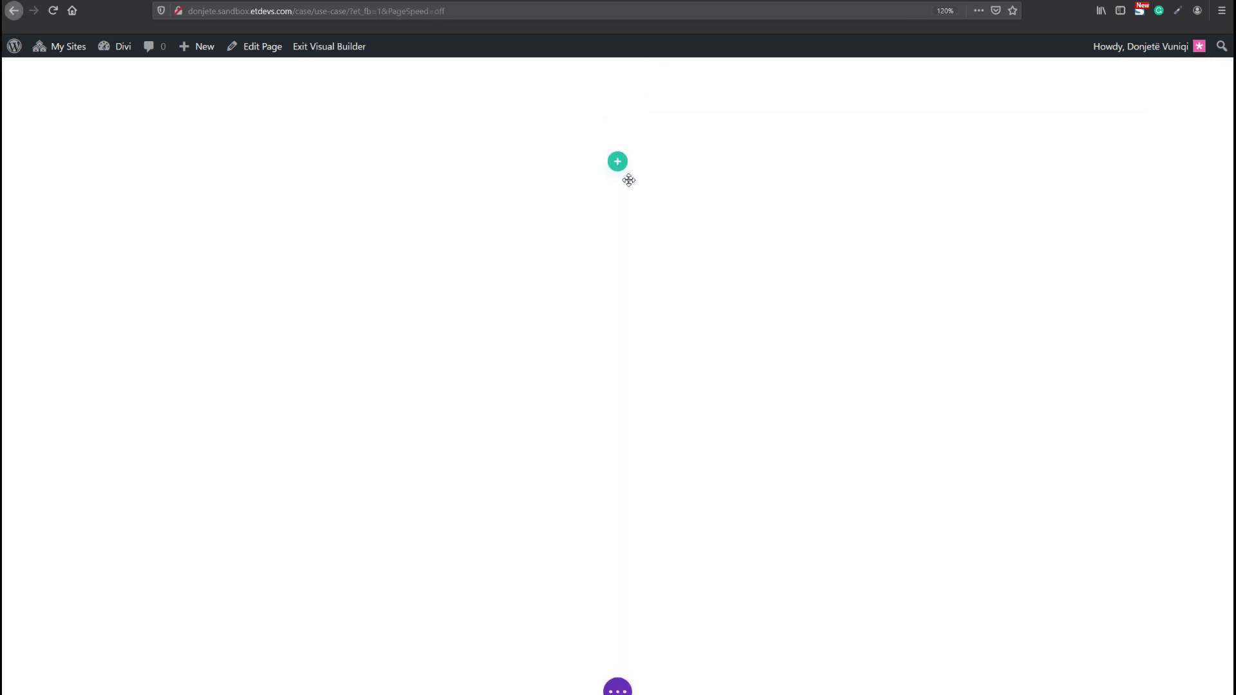
- Insert a row with two equal columns into the section
left_click(618, 161)
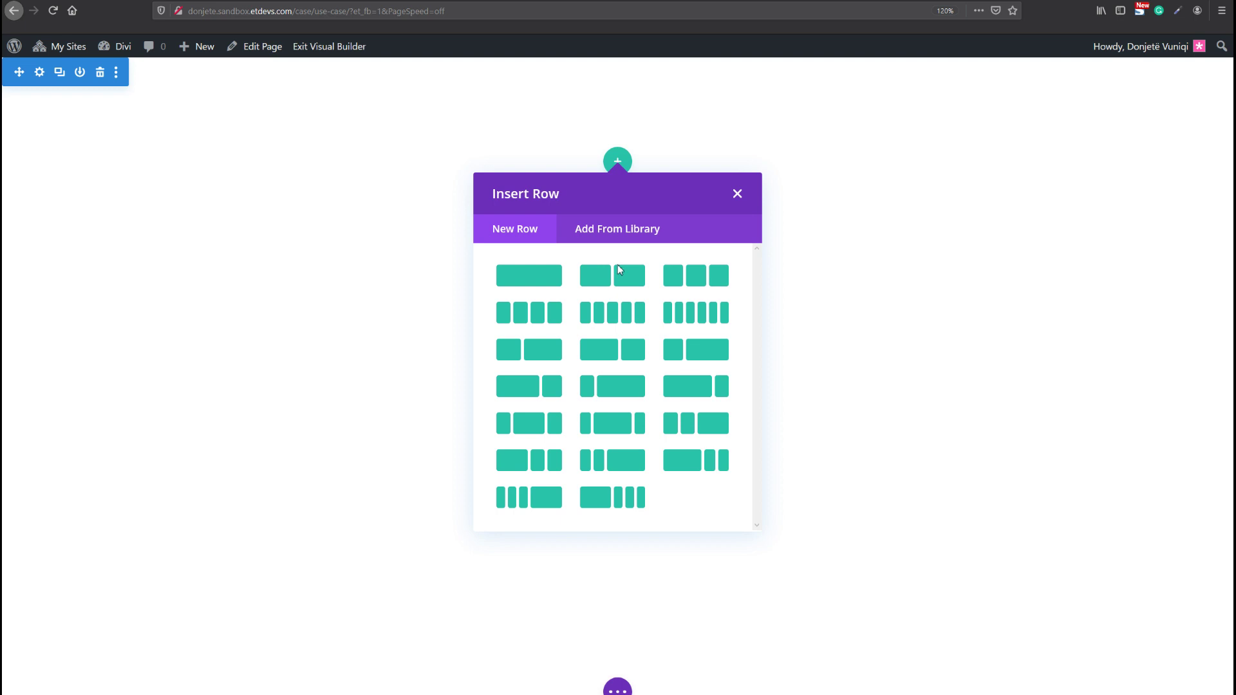
left_click(620, 270)
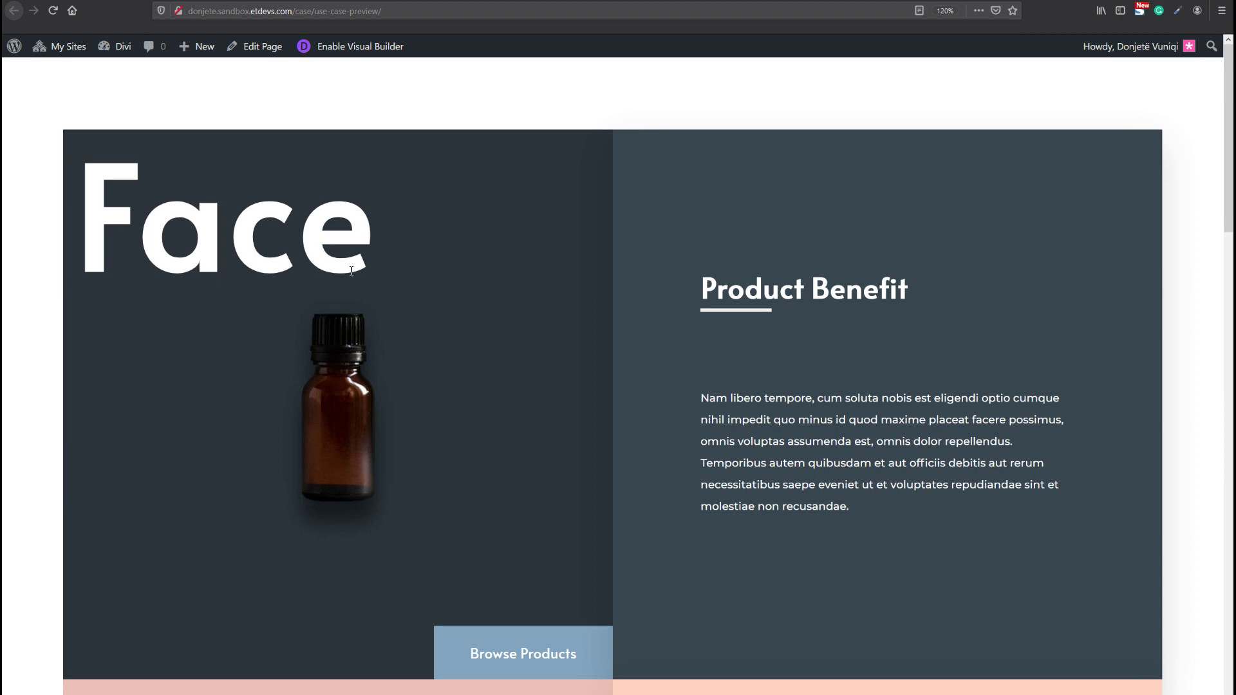
- Examine how the Face, Body, Skin and Hair rows overlap one another along the preview page
scroll(381, 223, "down", 4)
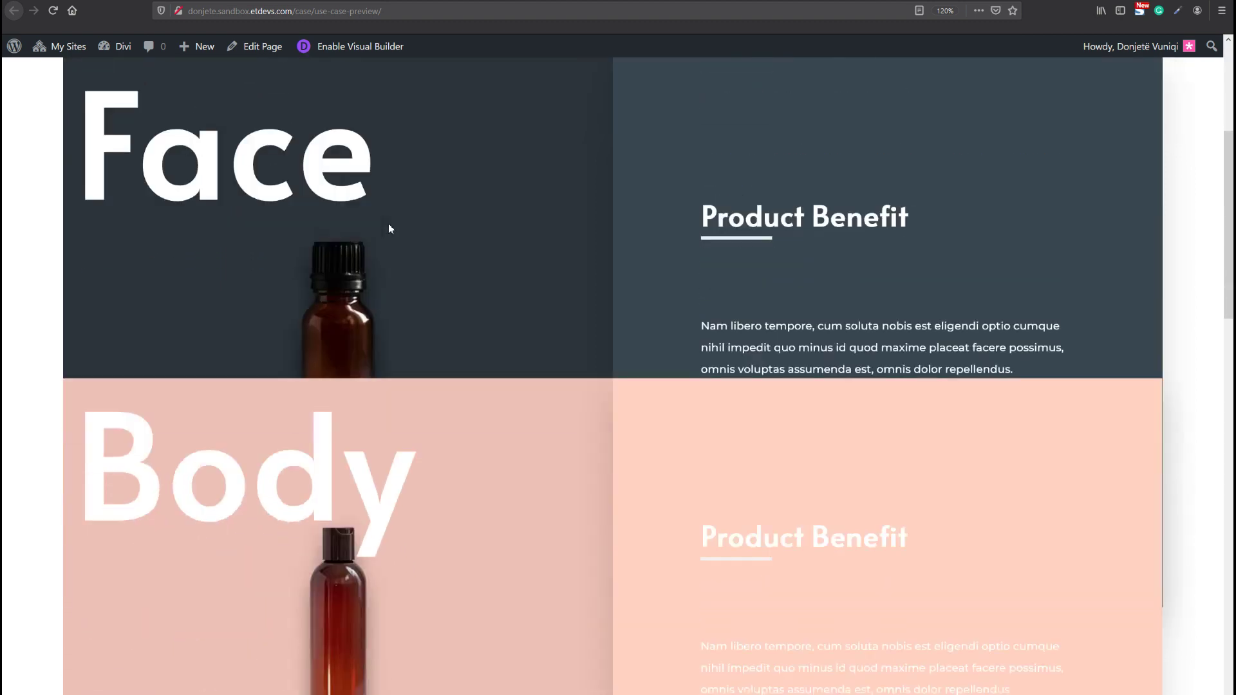
scroll(491, 307, "up", 3)
scroll(486, 317, "up", 1)
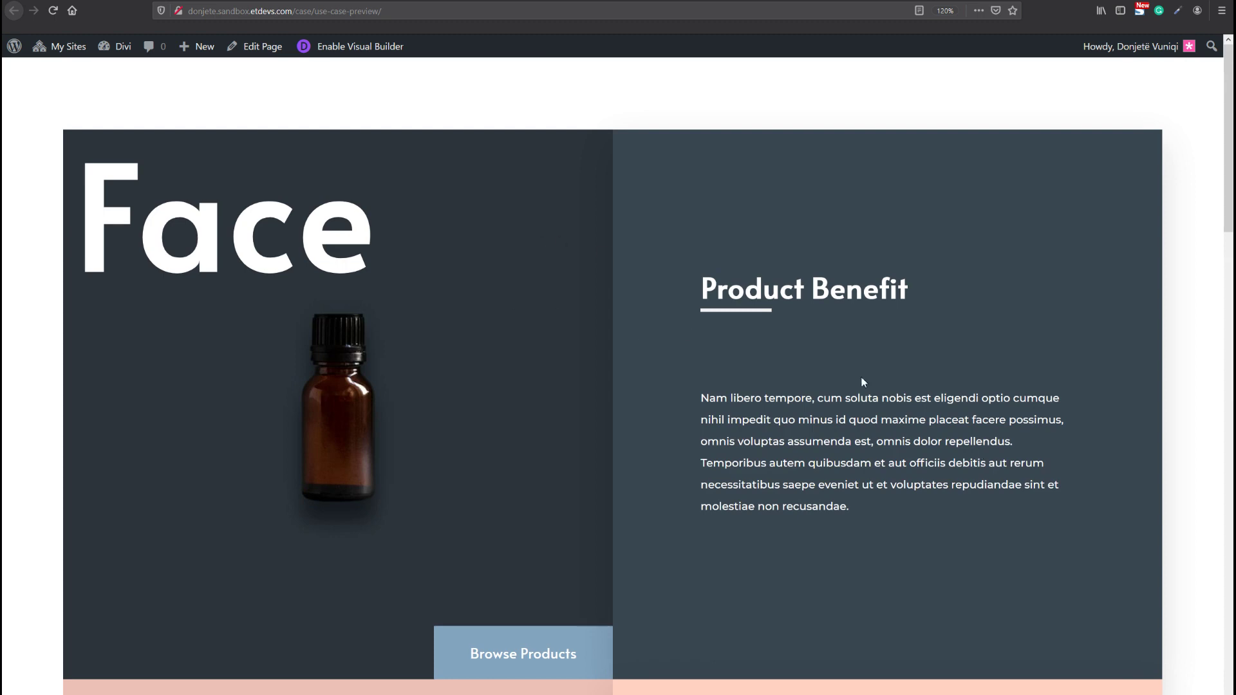
scroll(864, 382, "down", 1)
scroll(668, 278, "up", 1)
scroll(839, 436, "down", 5)
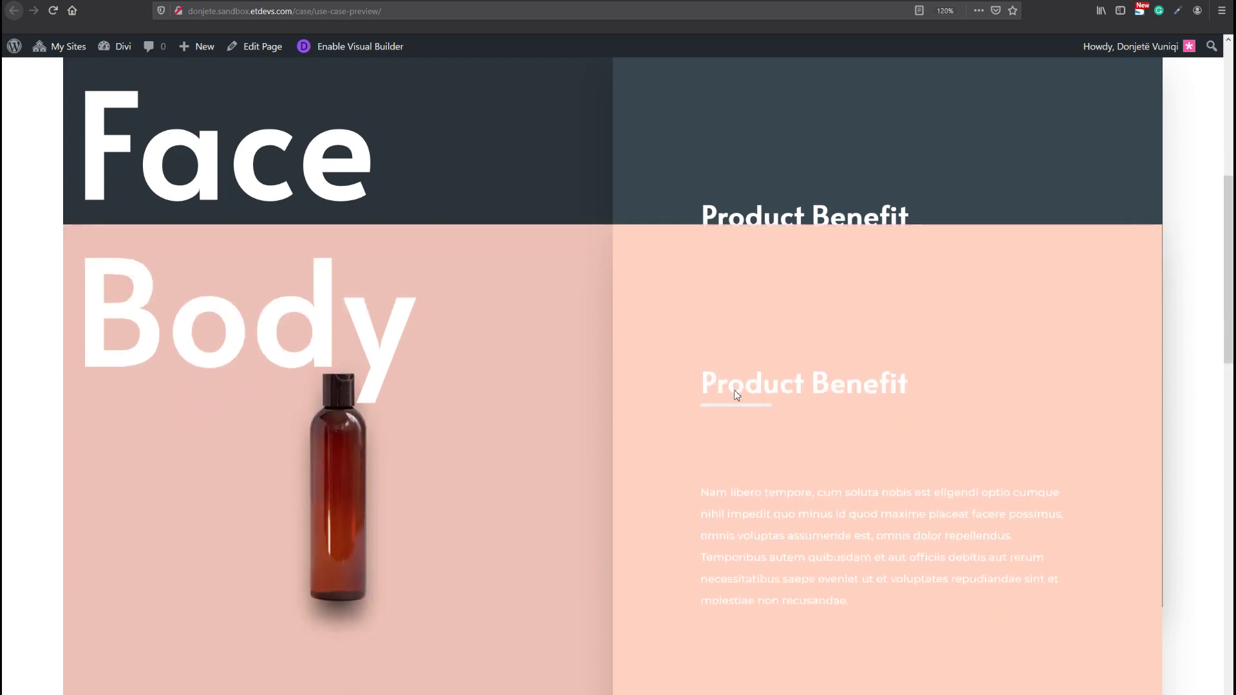
scroll(737, 395, "down", 5)
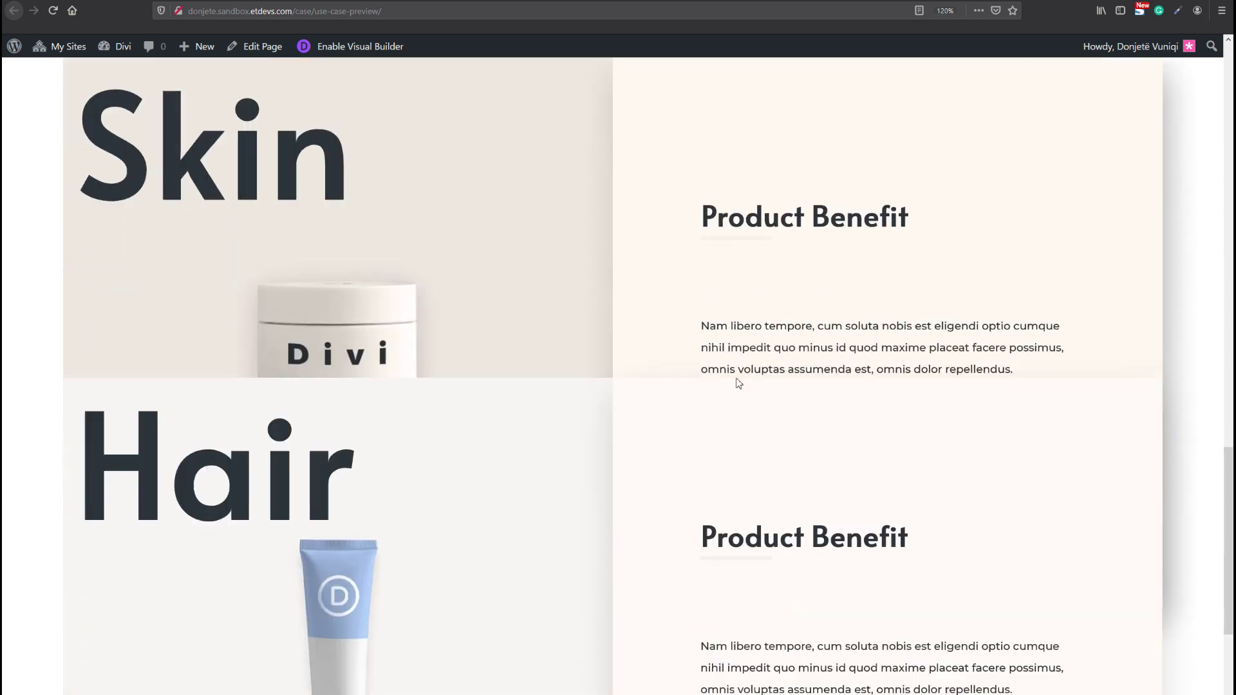
scroll(738, 384, "down", 3)
scroll(739, 380, "up", 5)
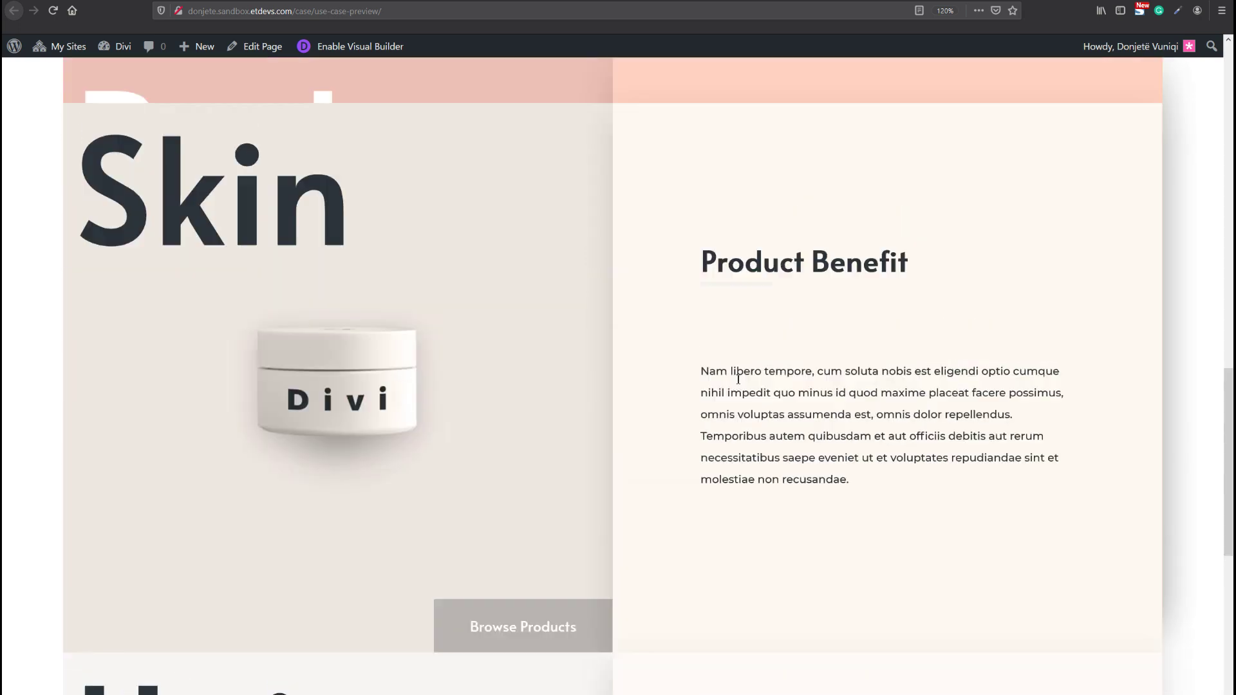
scroll(737, 380, "up", 6)
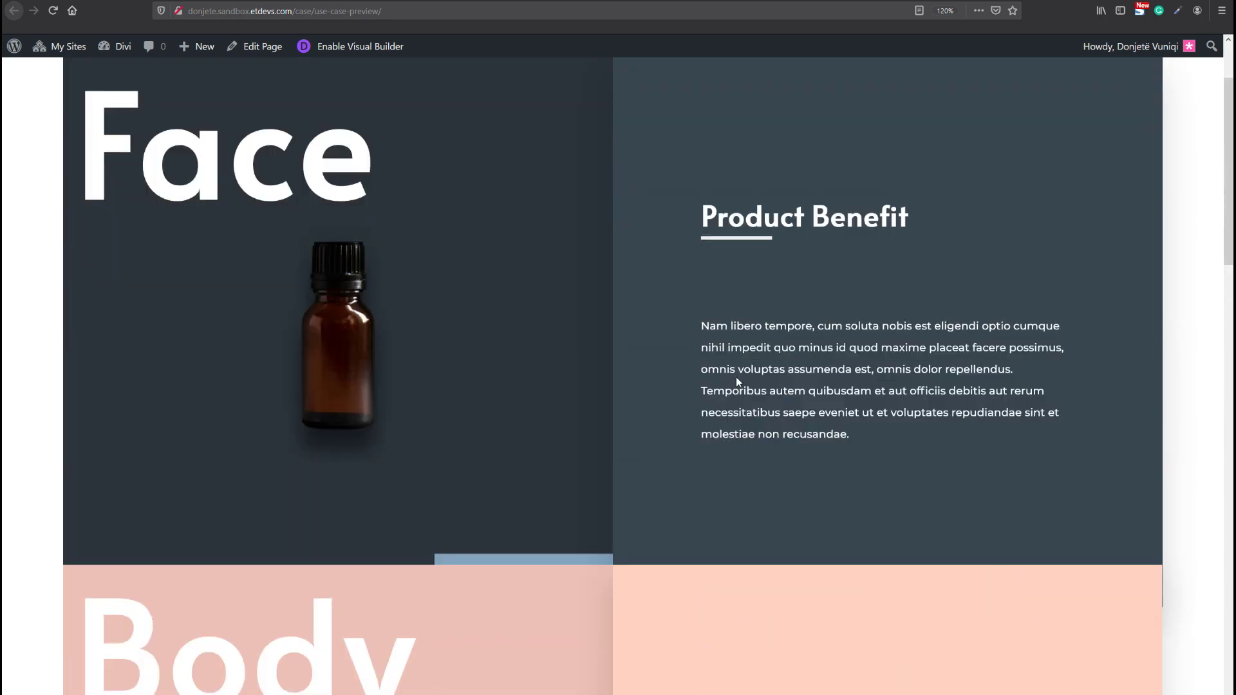
scroll(737, 381, "up", 1)
left_click(303, 47)
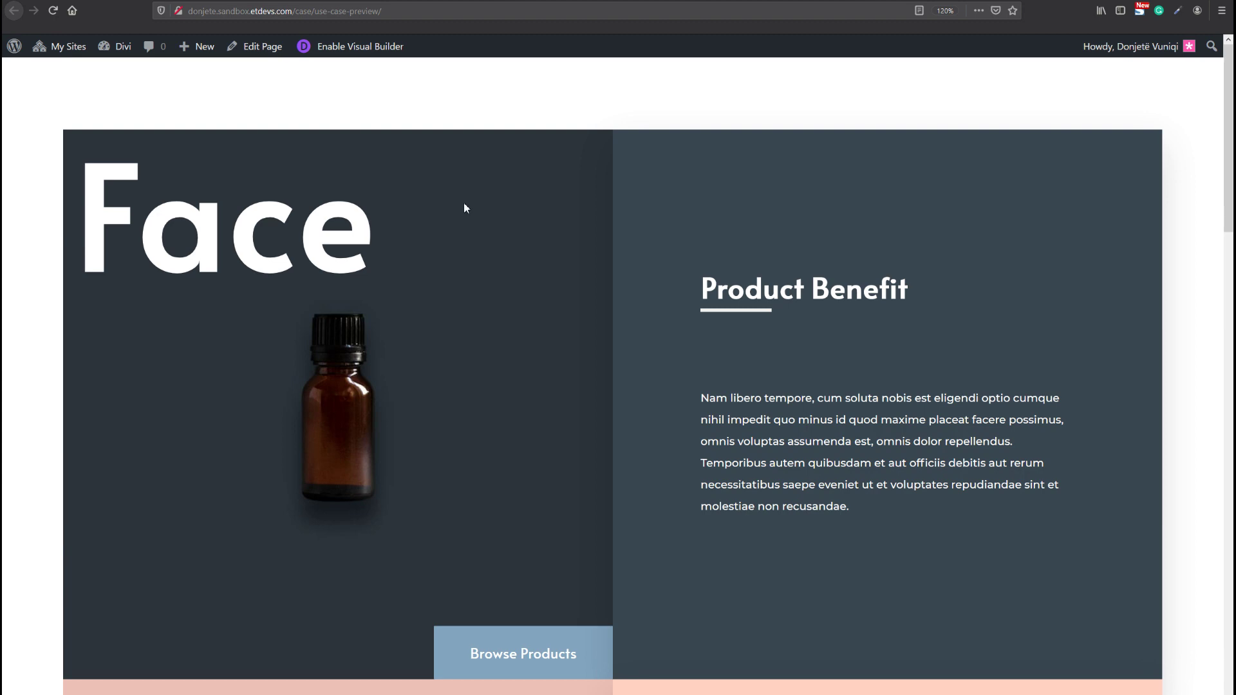
scroll(465, 208, "down", 12)
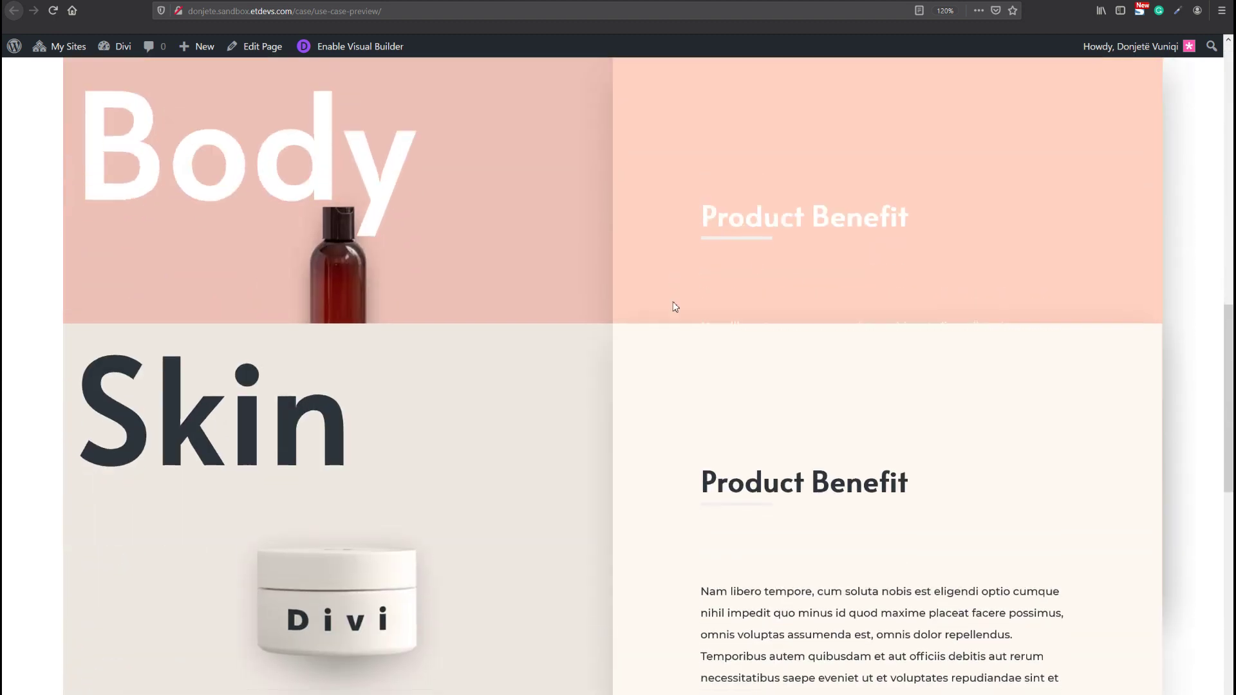
scroll(675, 306, "down", 10)
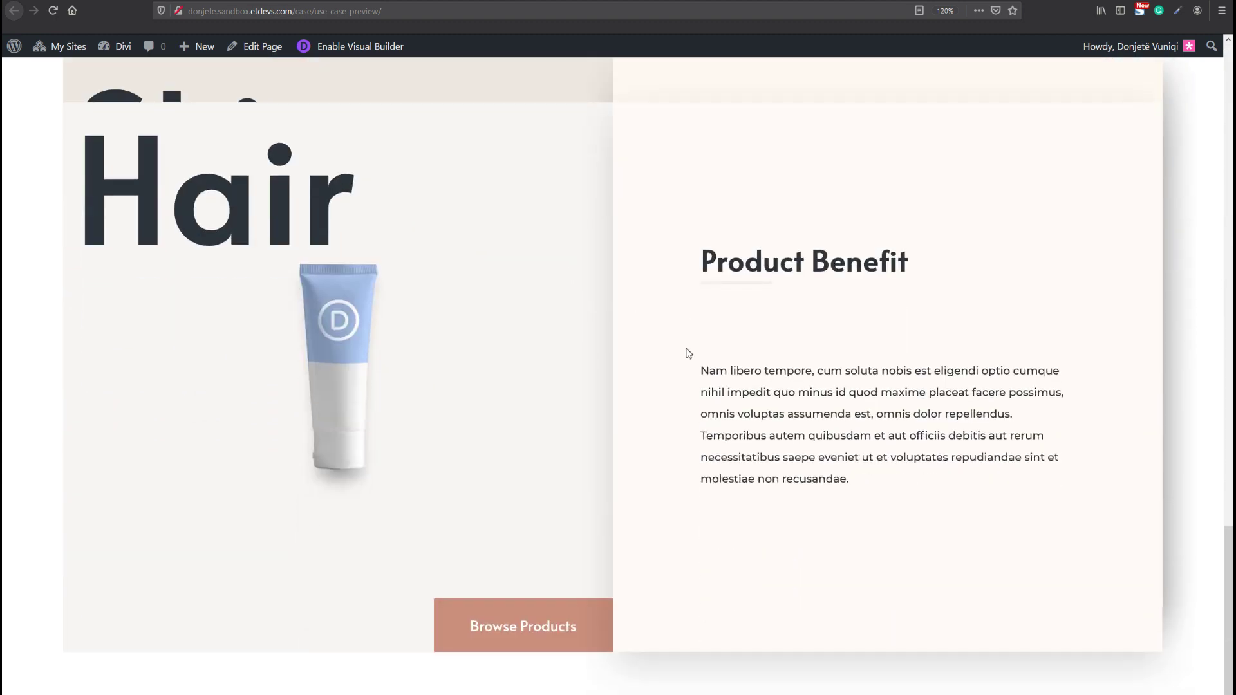
scroll(689, 353, "up", 12)
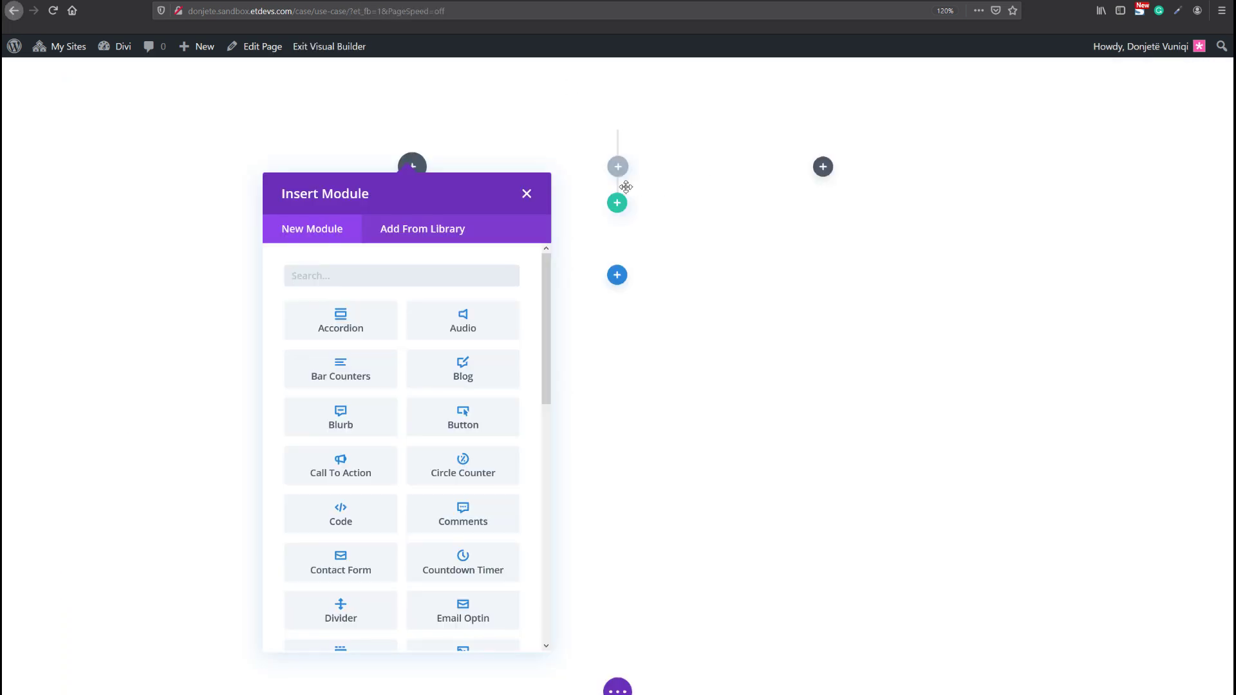
- In the new row's settings, enable a custom gutter width of 1 and equalize the column heights
left_click(620, 187)
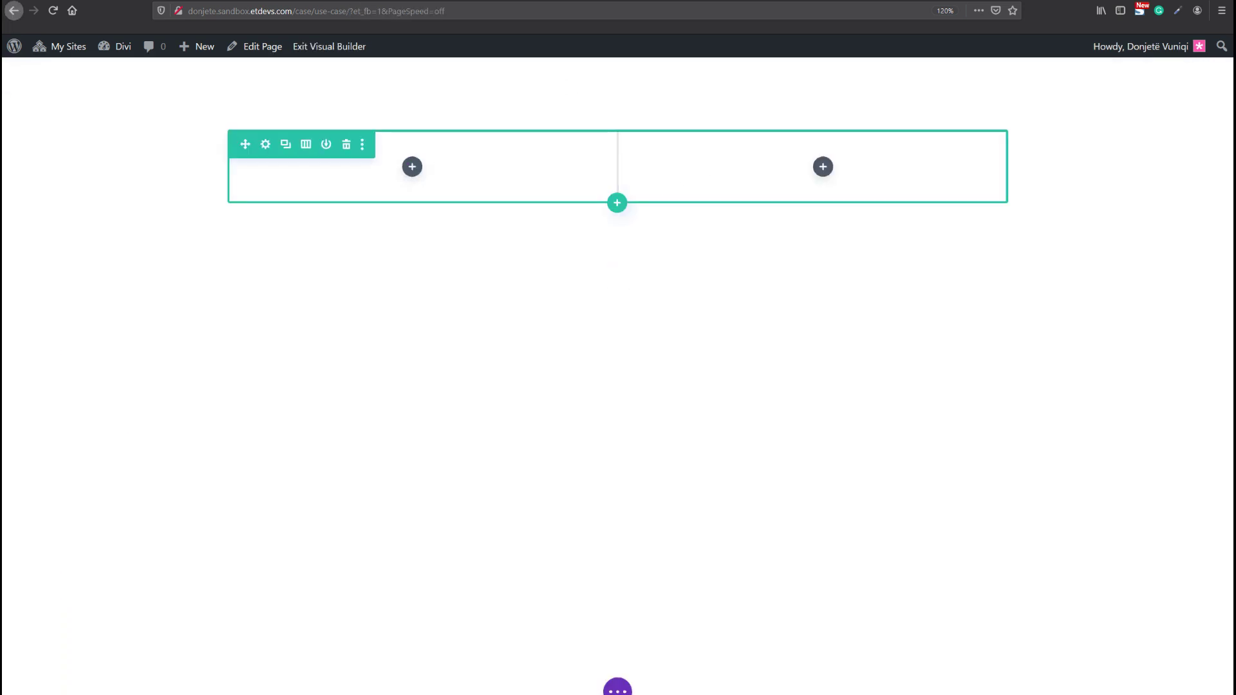
left_click(265, 144)
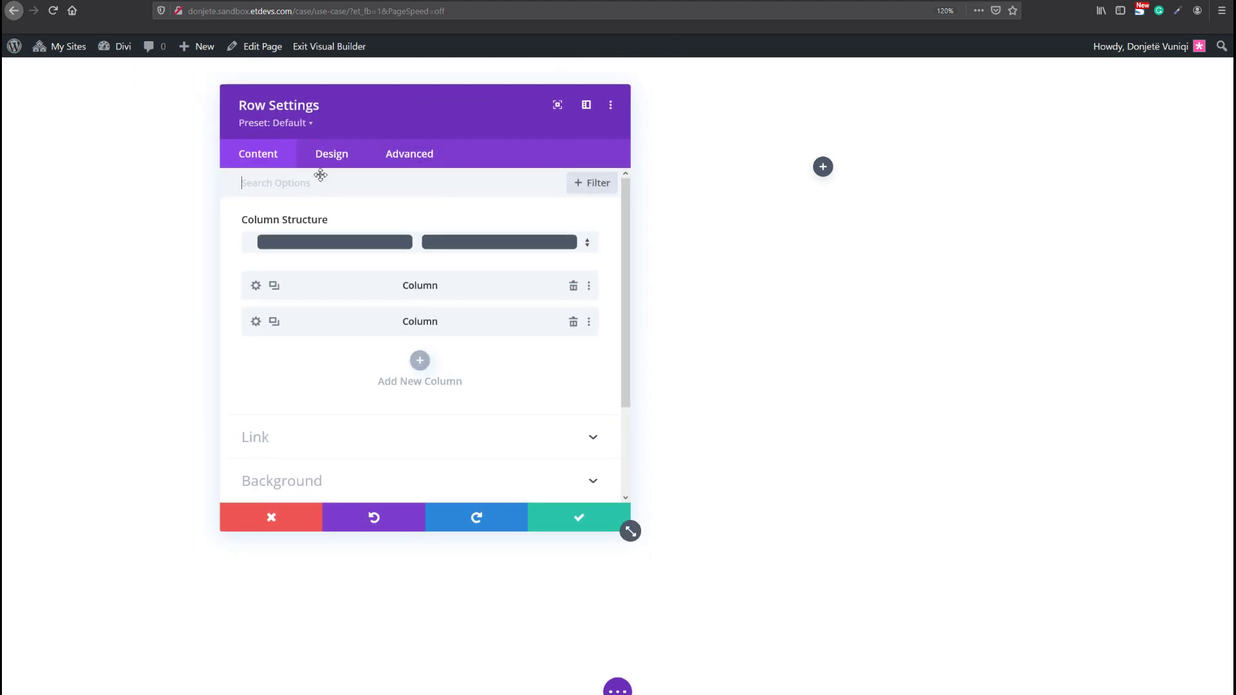
left_click(329, 170)
left_click(322, 222)
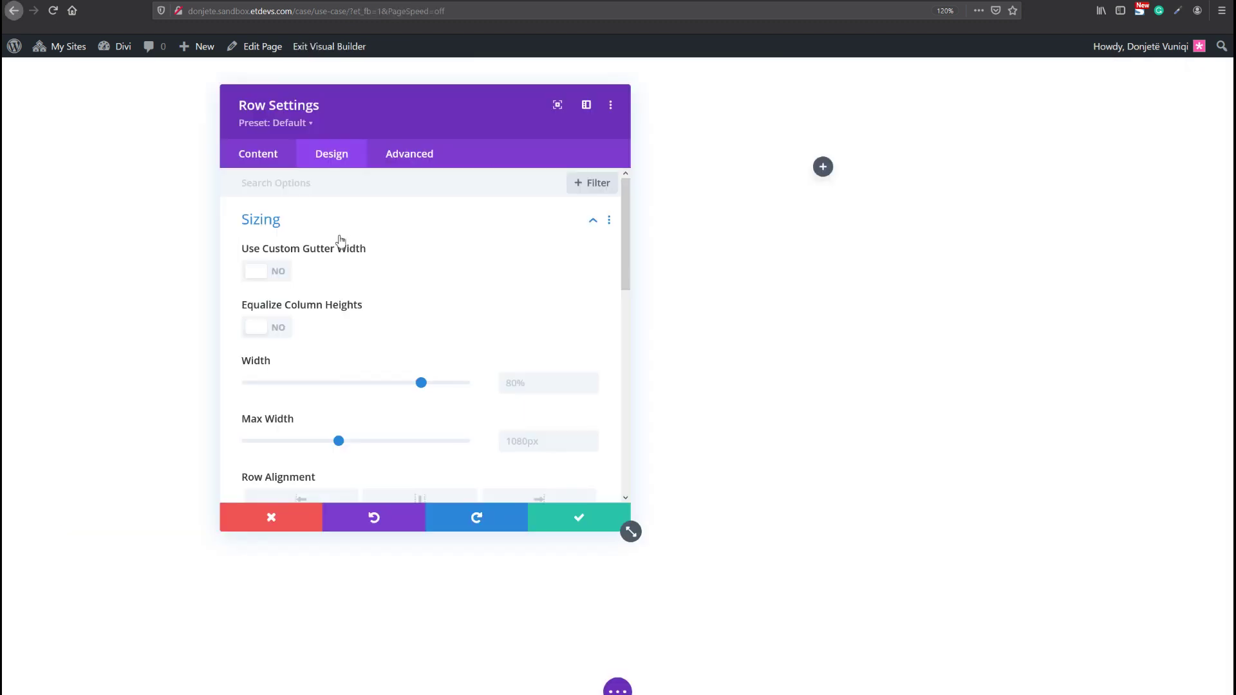
mouse_move(275, 276)
left_click(271, 276)
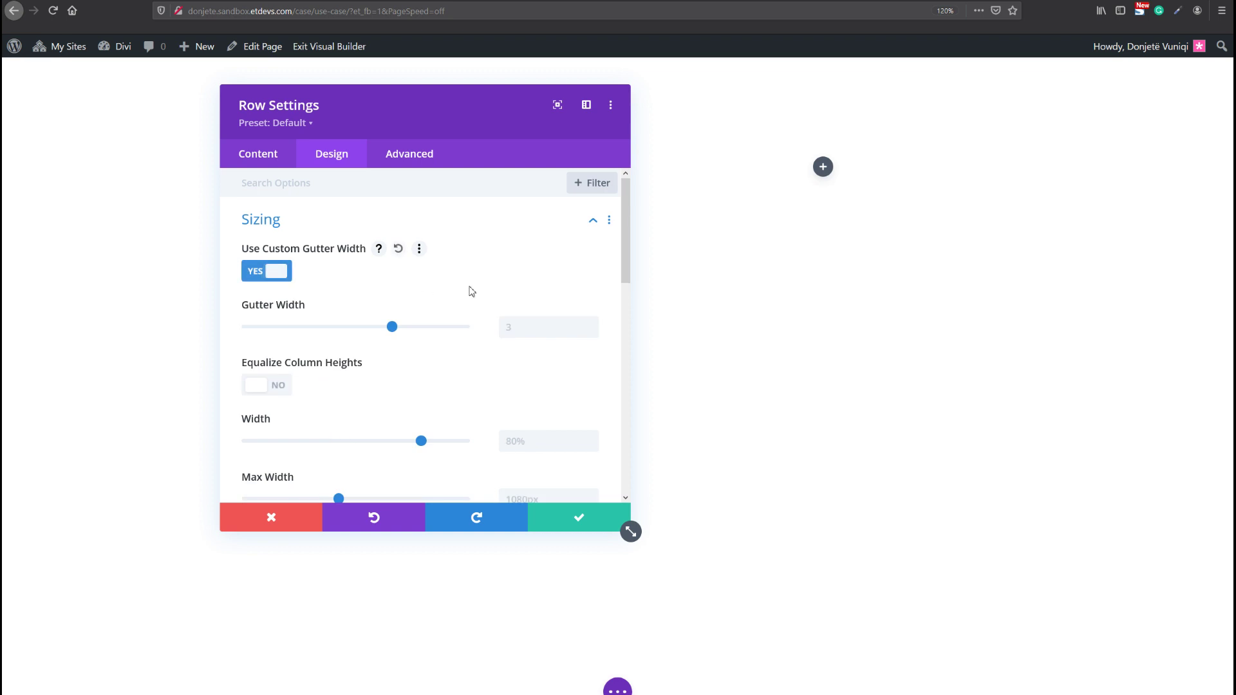
left_click(592, 331)
left_click(591, 332)
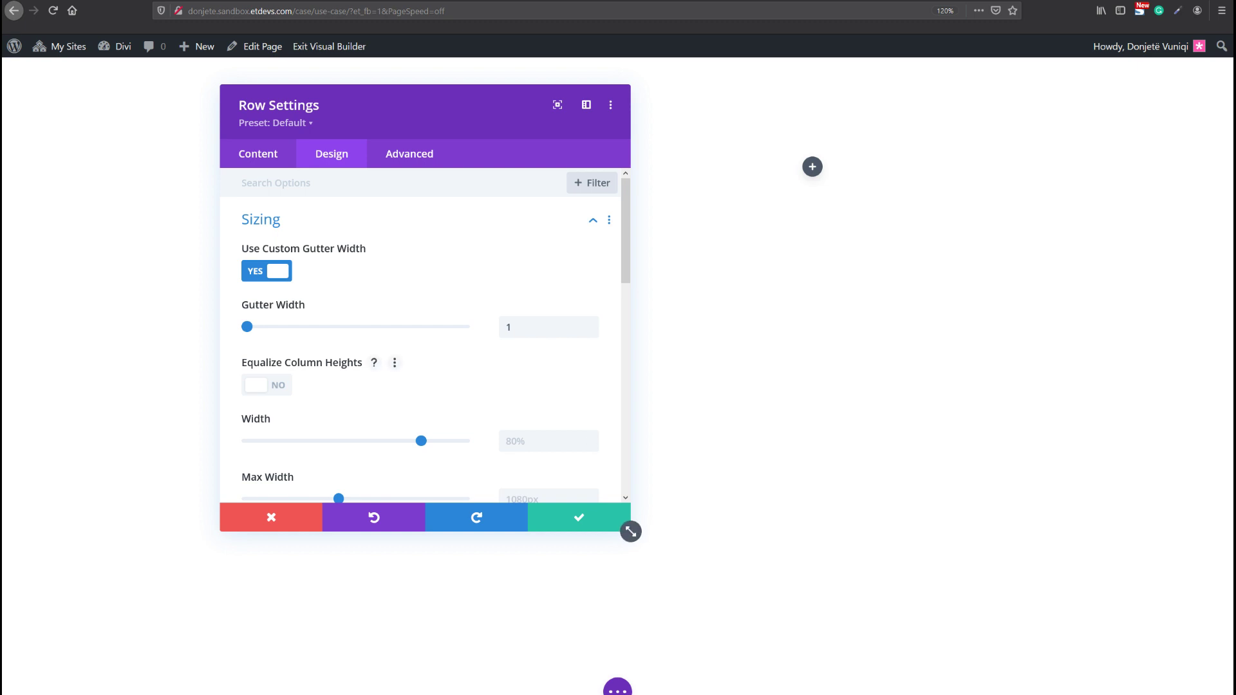
left_click(266, 385)
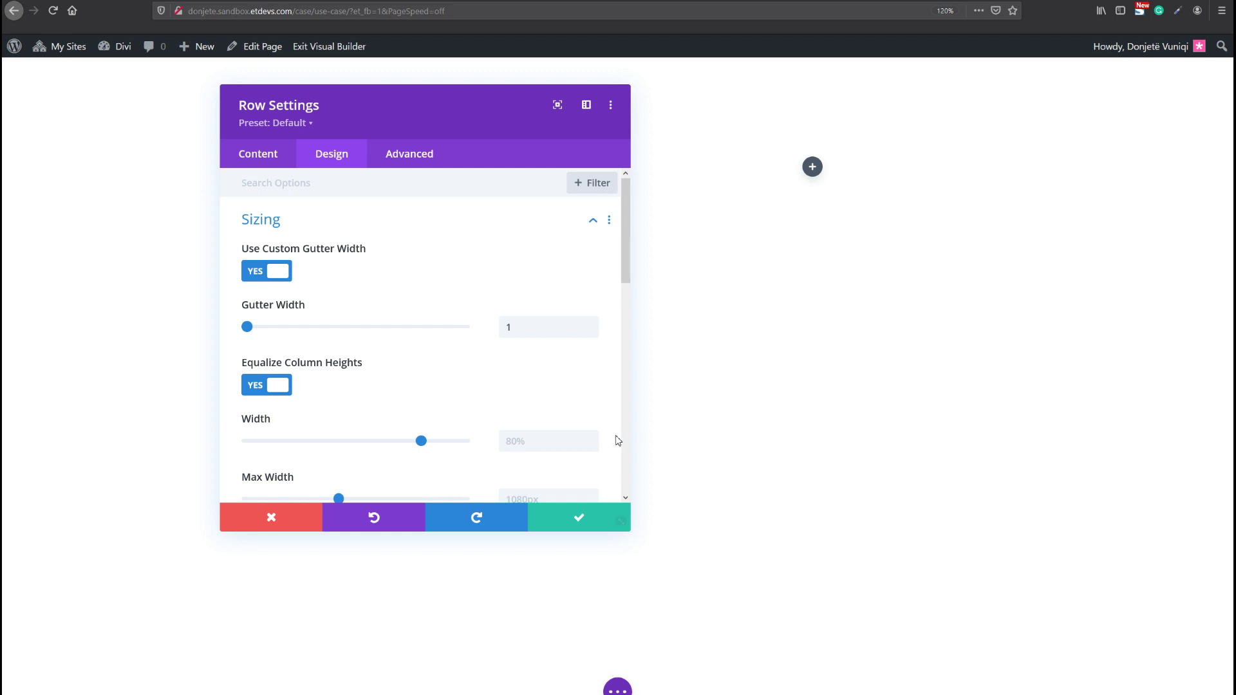
- Set the row's width to 90% and its maximum width to 2580px
left_click(530, 451)
type("90")
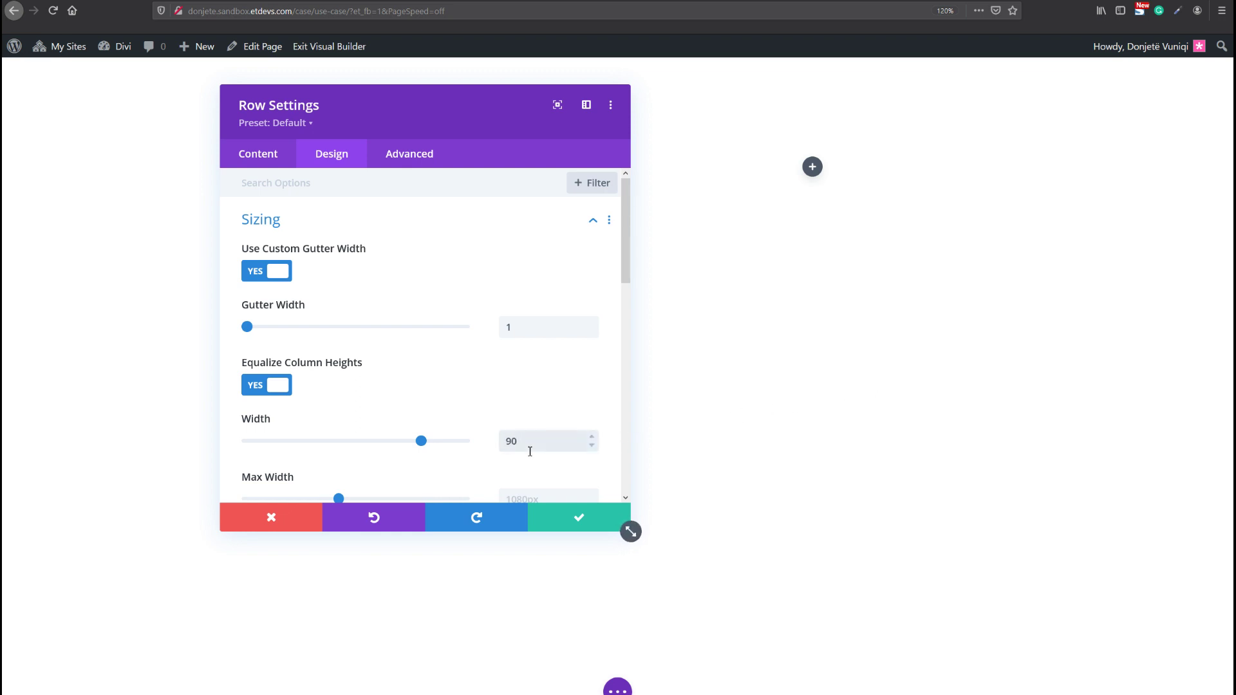
scroll(530, 451, "down", 1)
left_click(529, 448)
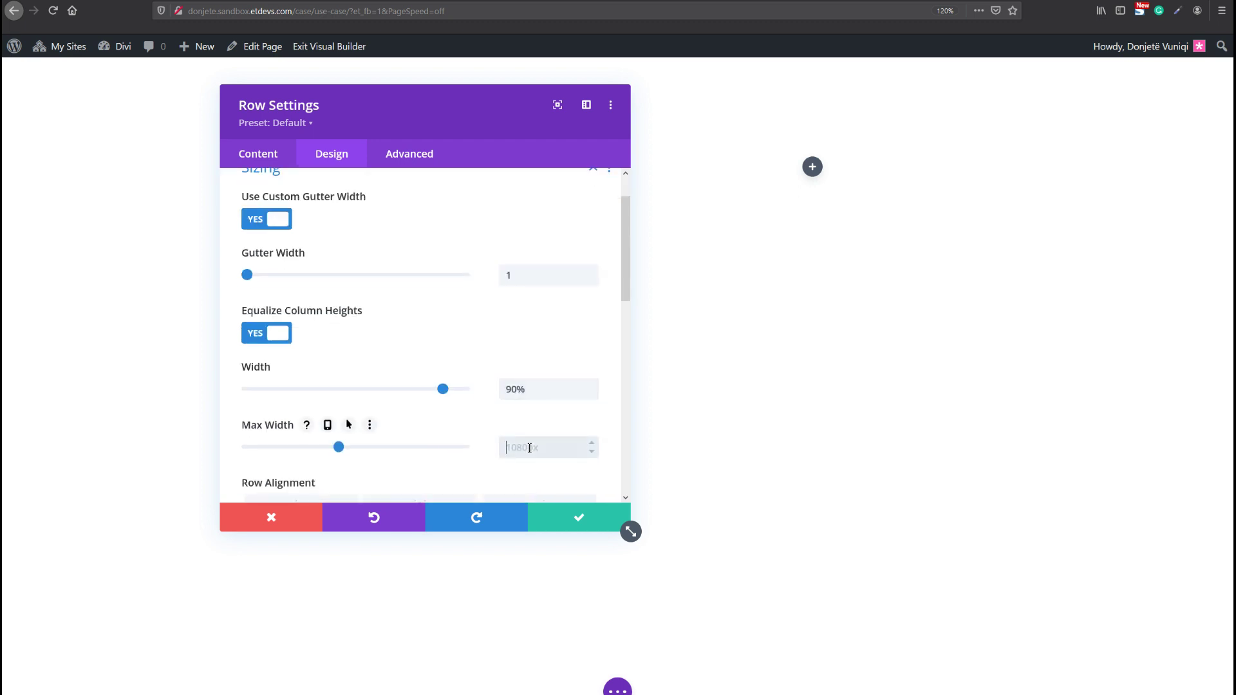
type("2580px")
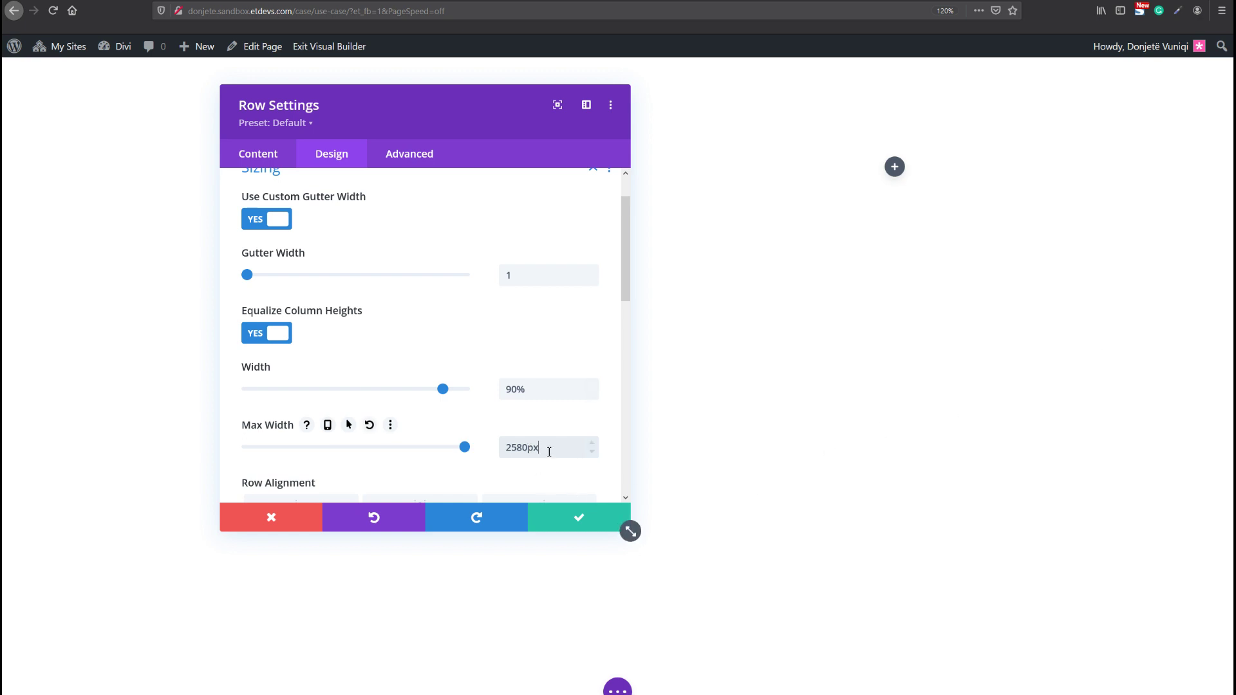
left_click_drag(541, 448, 502, 451)
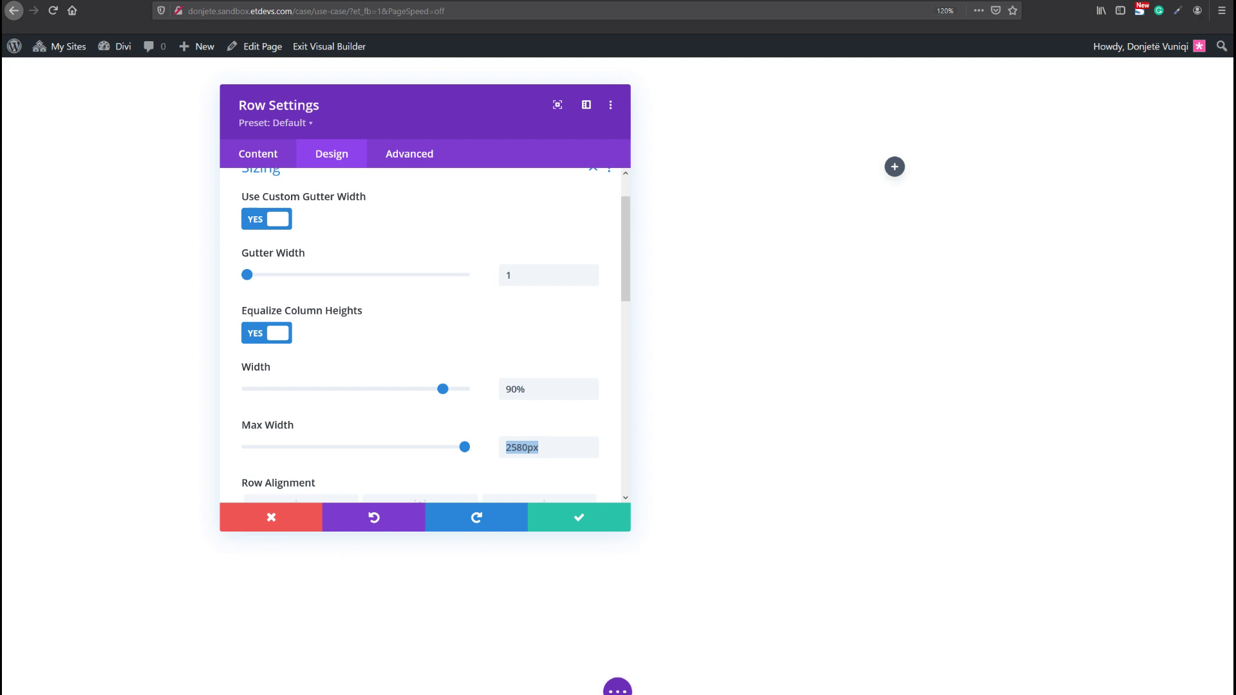
- Set the row's linked top and bottom padding to 0px
scroll(350, 388, "down", 5)
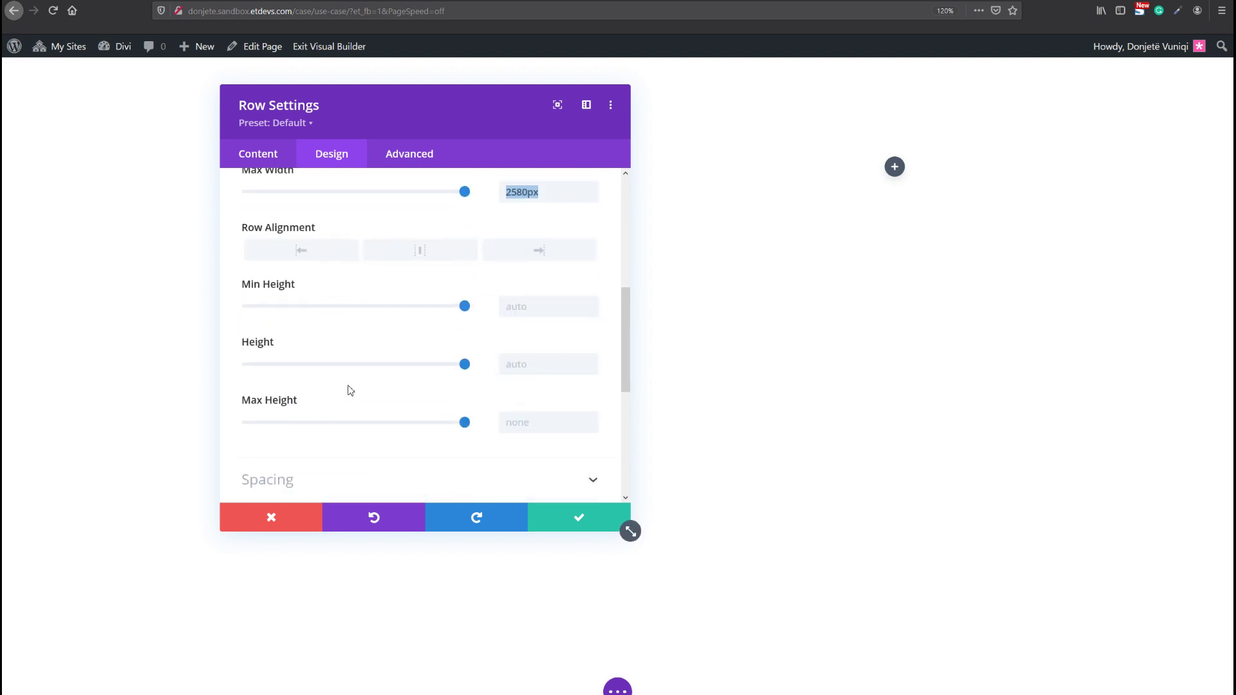
left_click(290, 332)
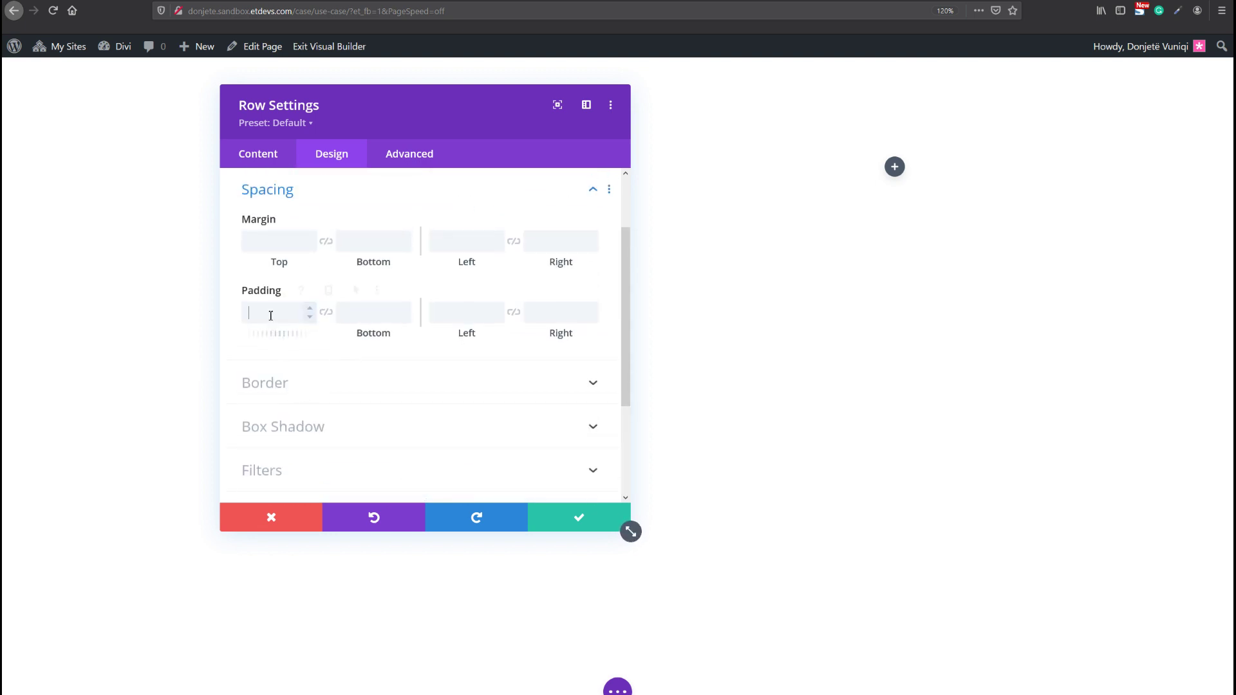
left_click(271, 313)
type("0")
left_click(326, 312)
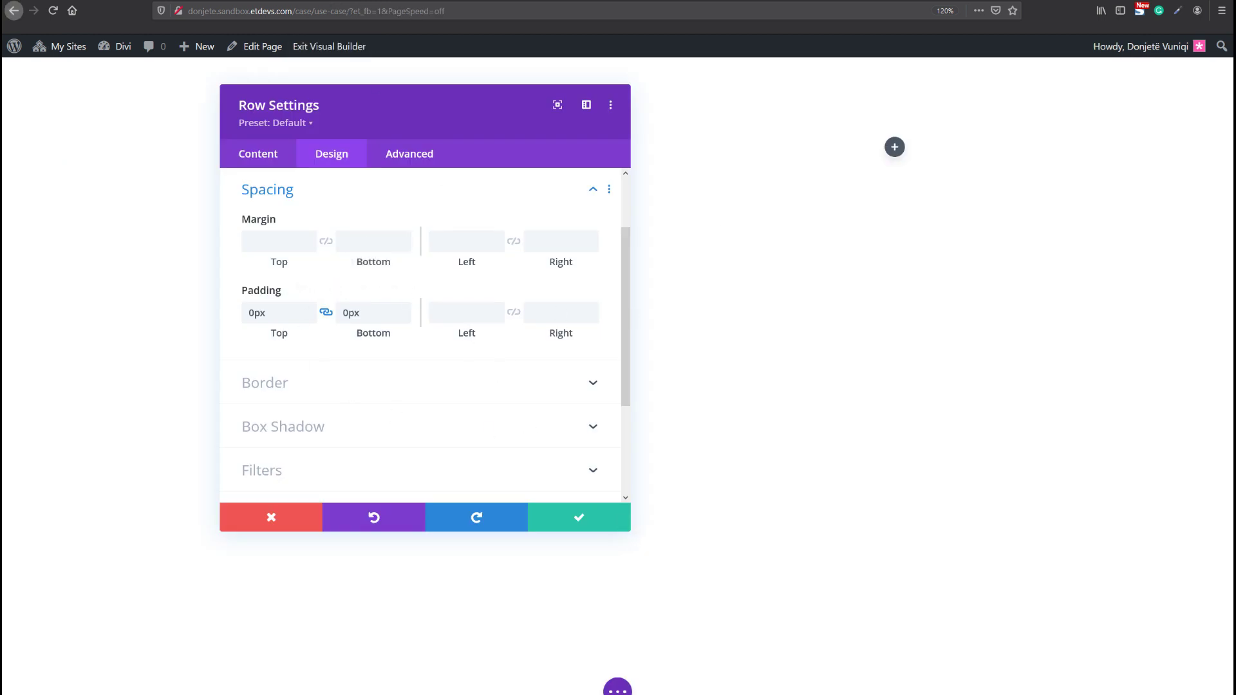
- Give the row's first column the background color #2b343b and open its background image options
left_click(264, 162)
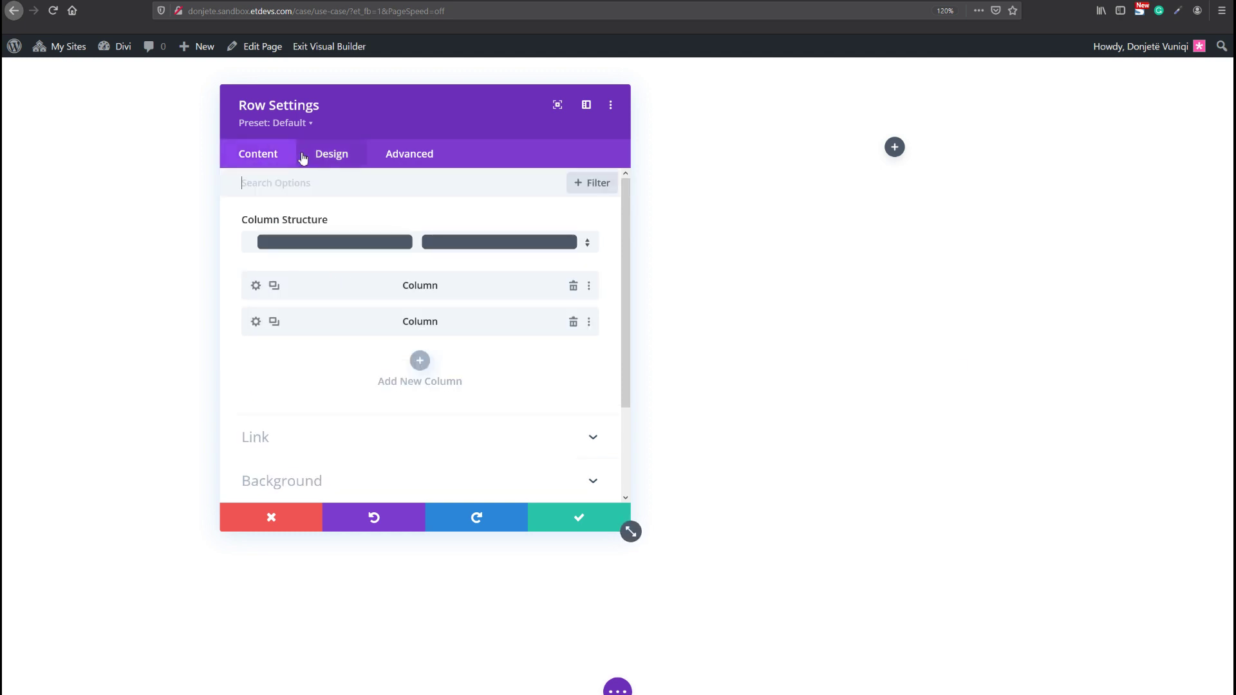
left_click(256, 285)
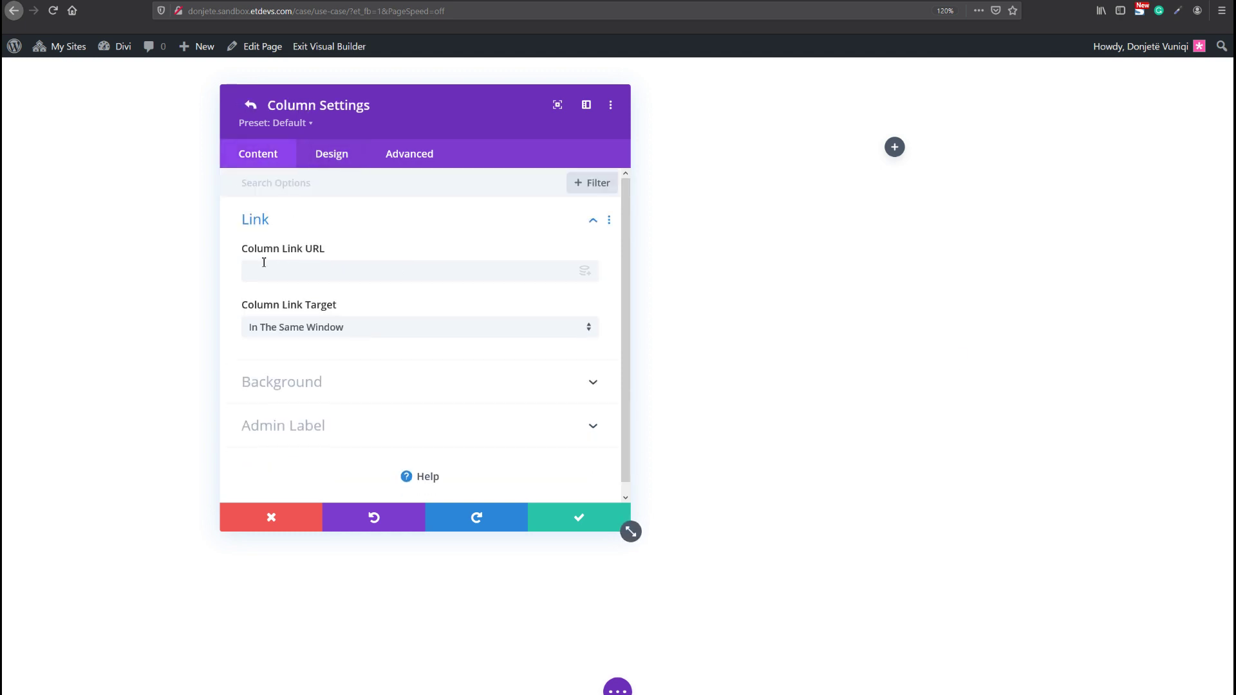
left_click(361, 380)
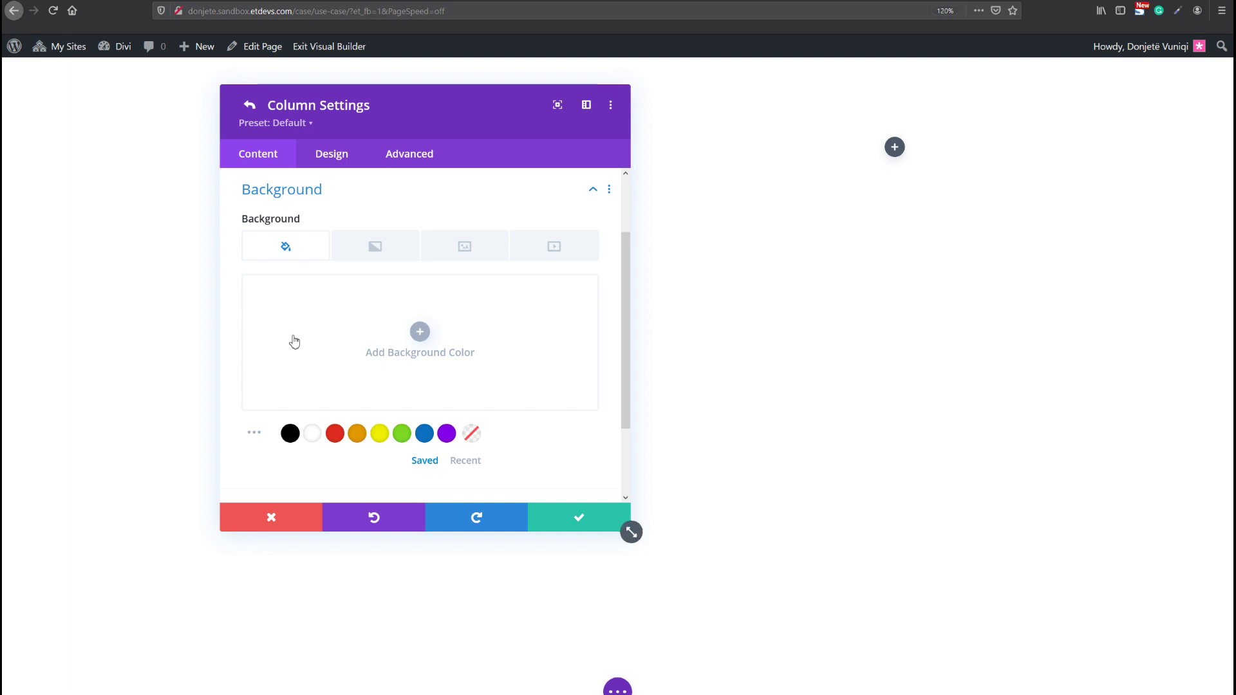
left_click(327, 327)
type("#2b343b")
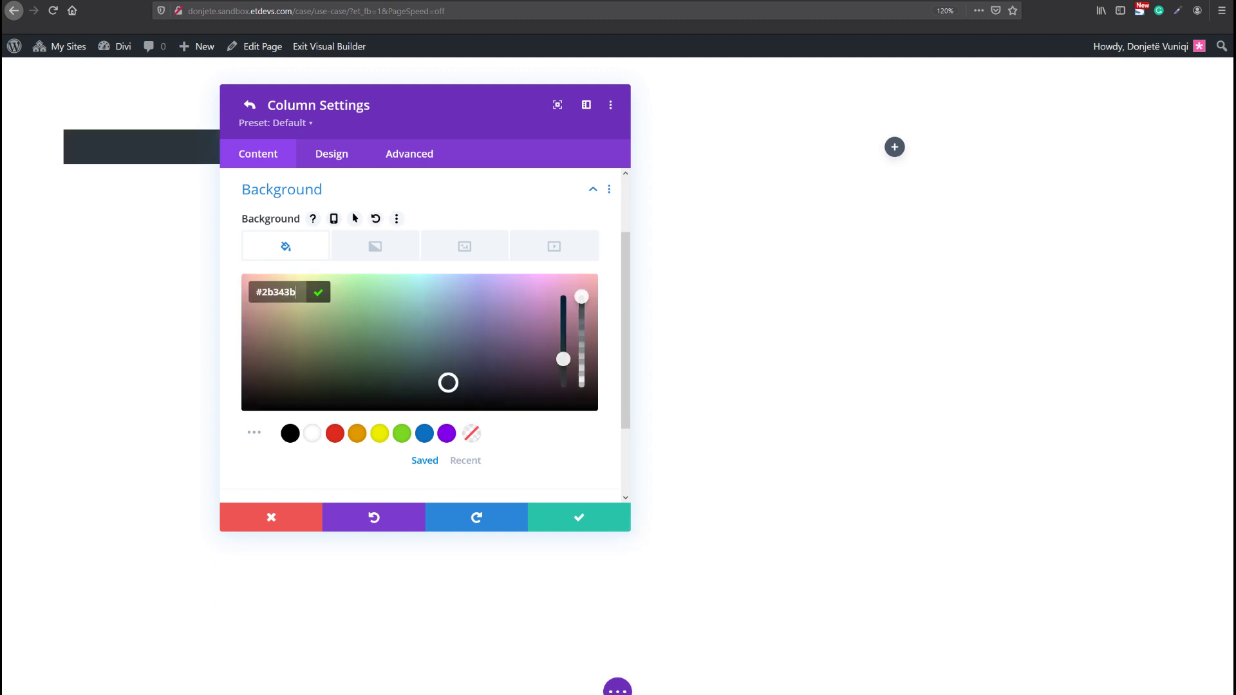
left_click(463, 254)
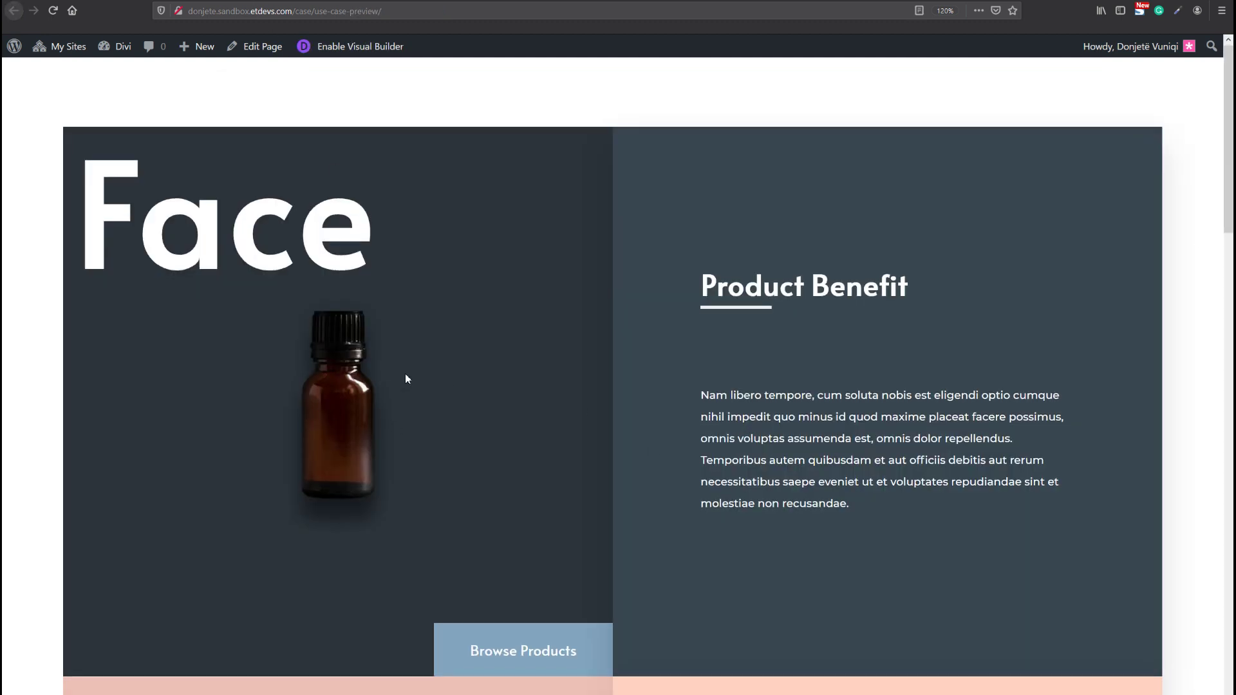
- Look over the previewed Face row and find the Beauty Product layout pack at elegantthemes.com/layouts/ in a new browser tab
scroll(491, 419, "down", 5)
scroll(454, 284, "up", 5)
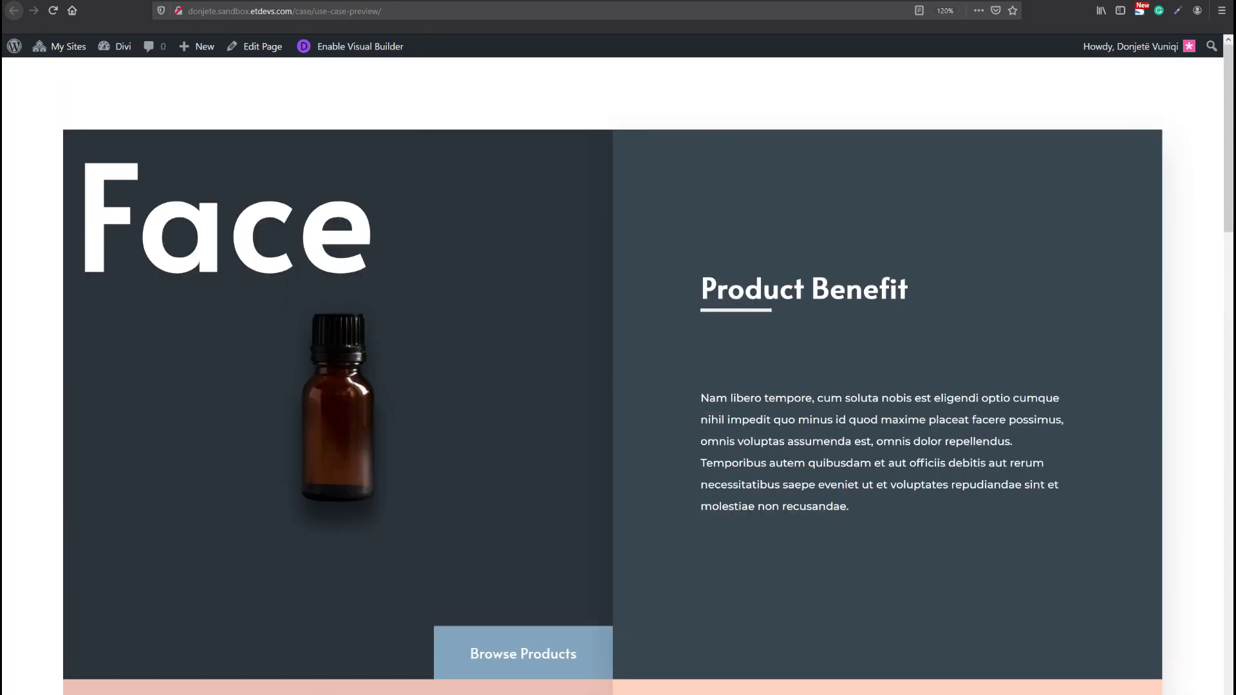
key("ctrl+t")
type("elegantthemes.com/")
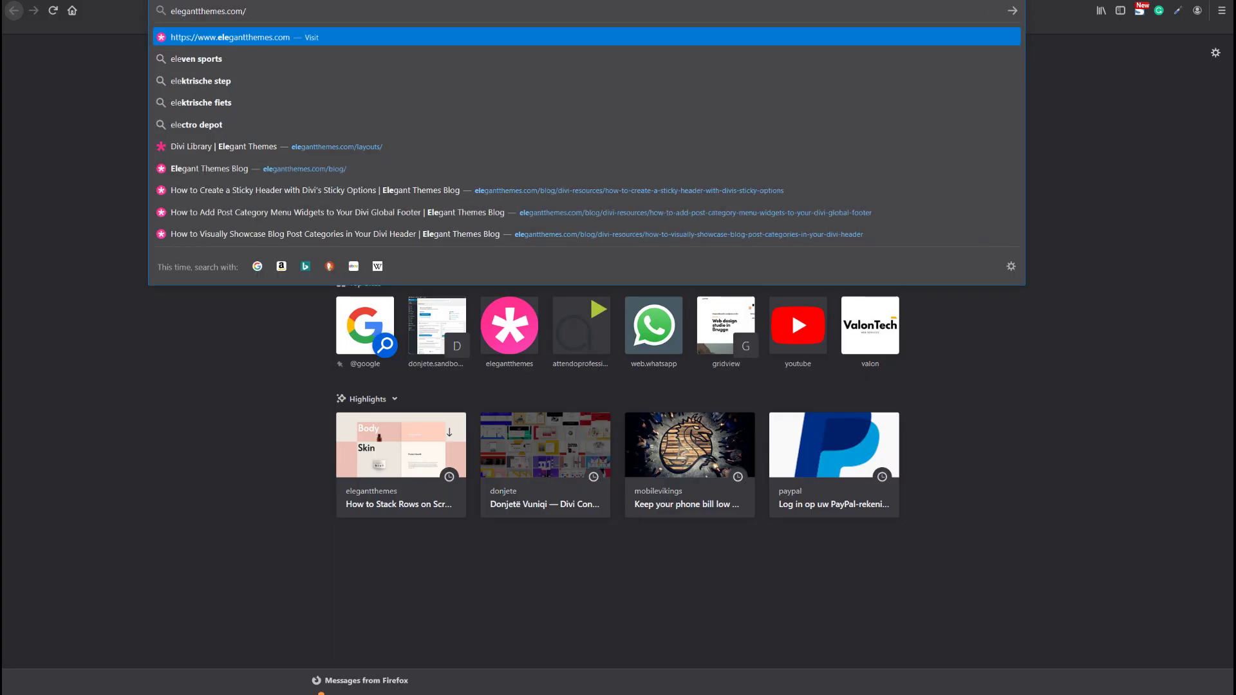
type("layouts/")
key("Return")
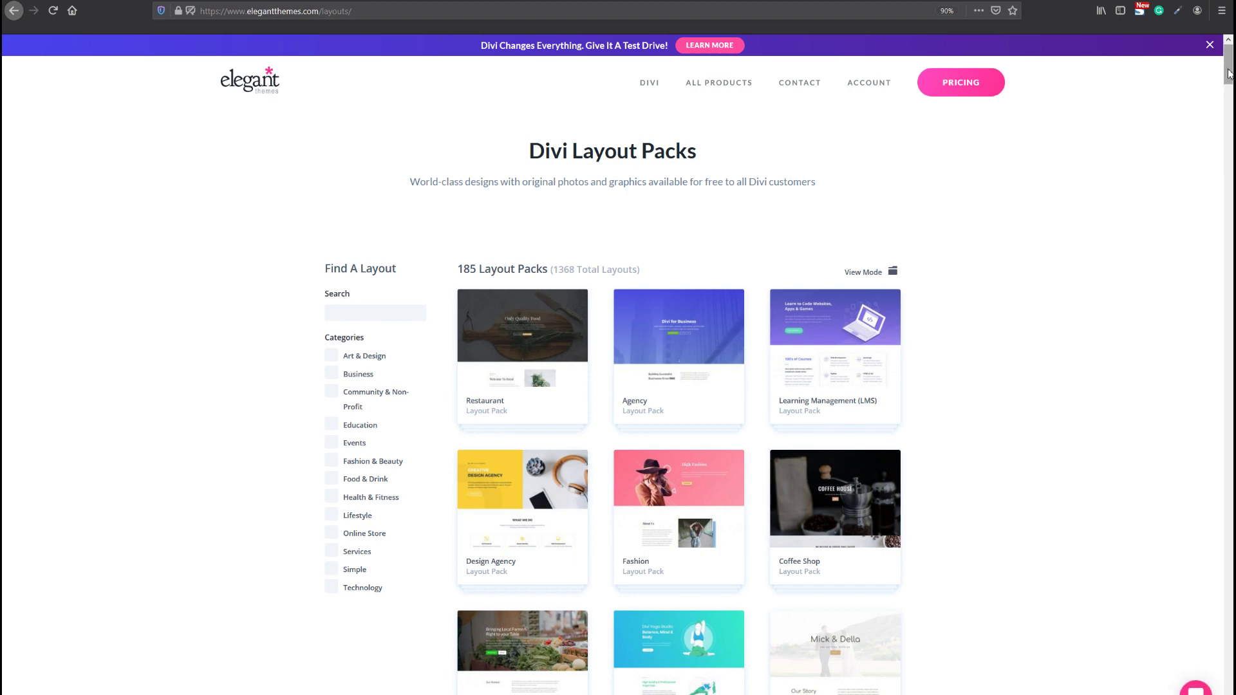
left_click_drag(1229, 64, 1229, 651)
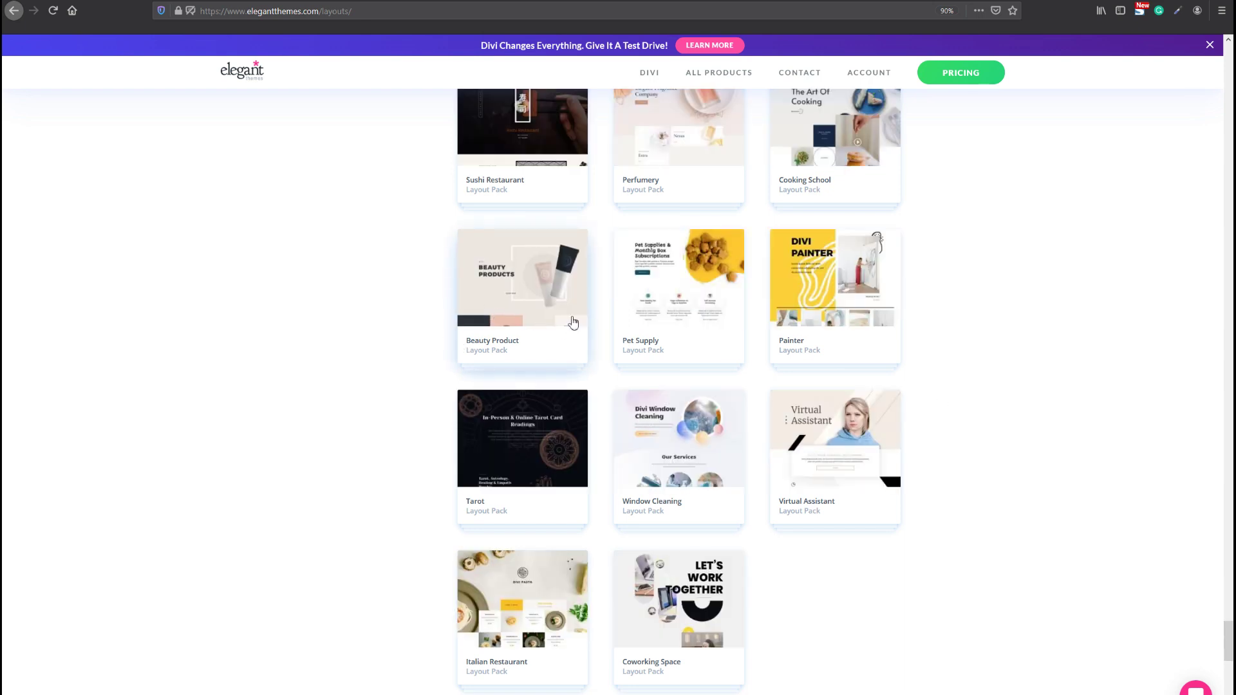
left_click(507, 295)
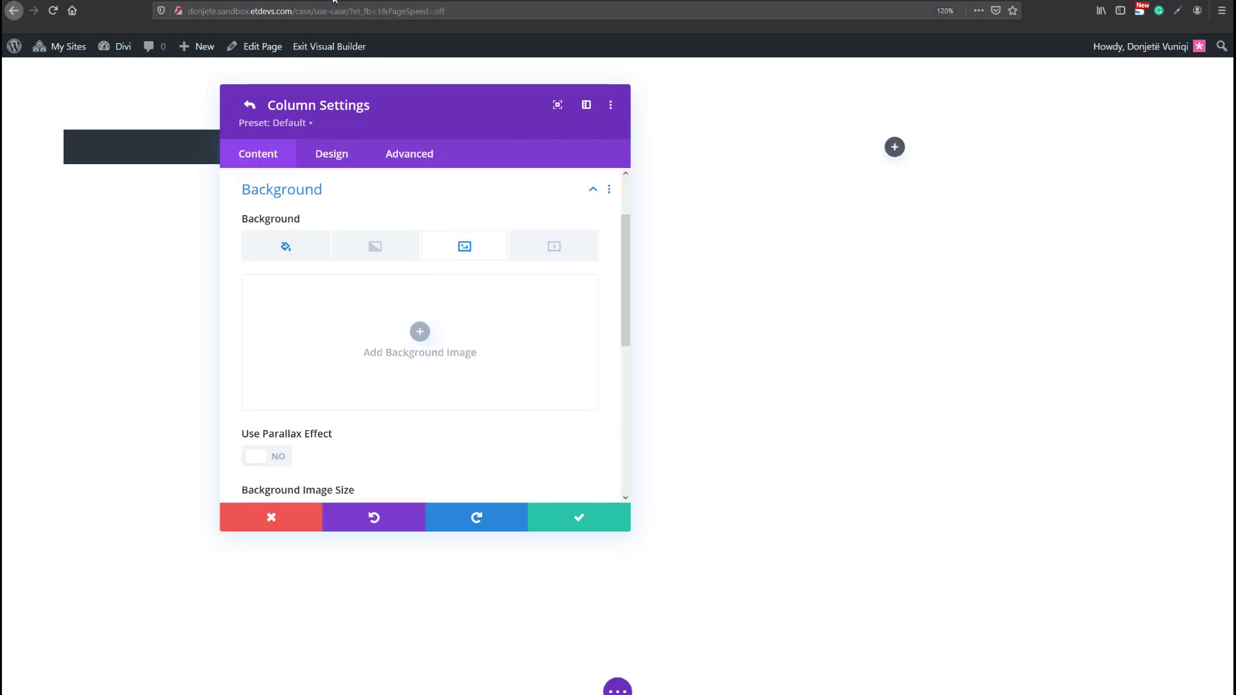
- Set the dark amber-bottle image from the media library as the first column's background image
left_click(399, 321)
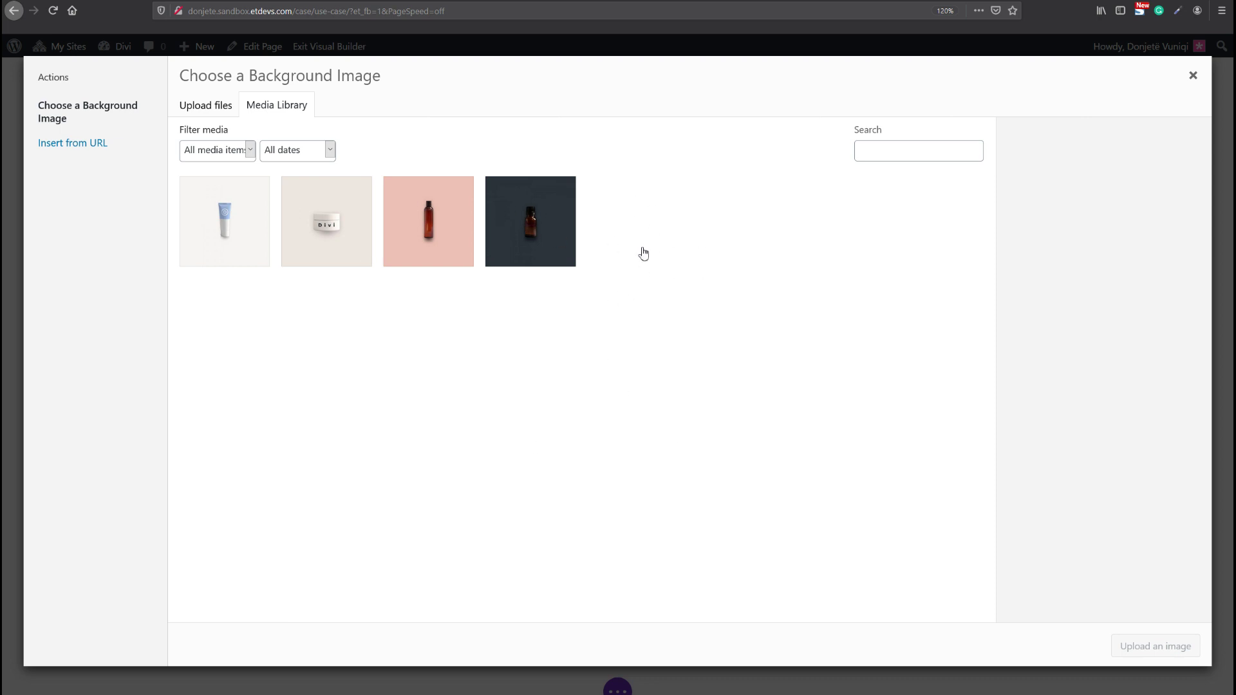
left_click(511, 203)
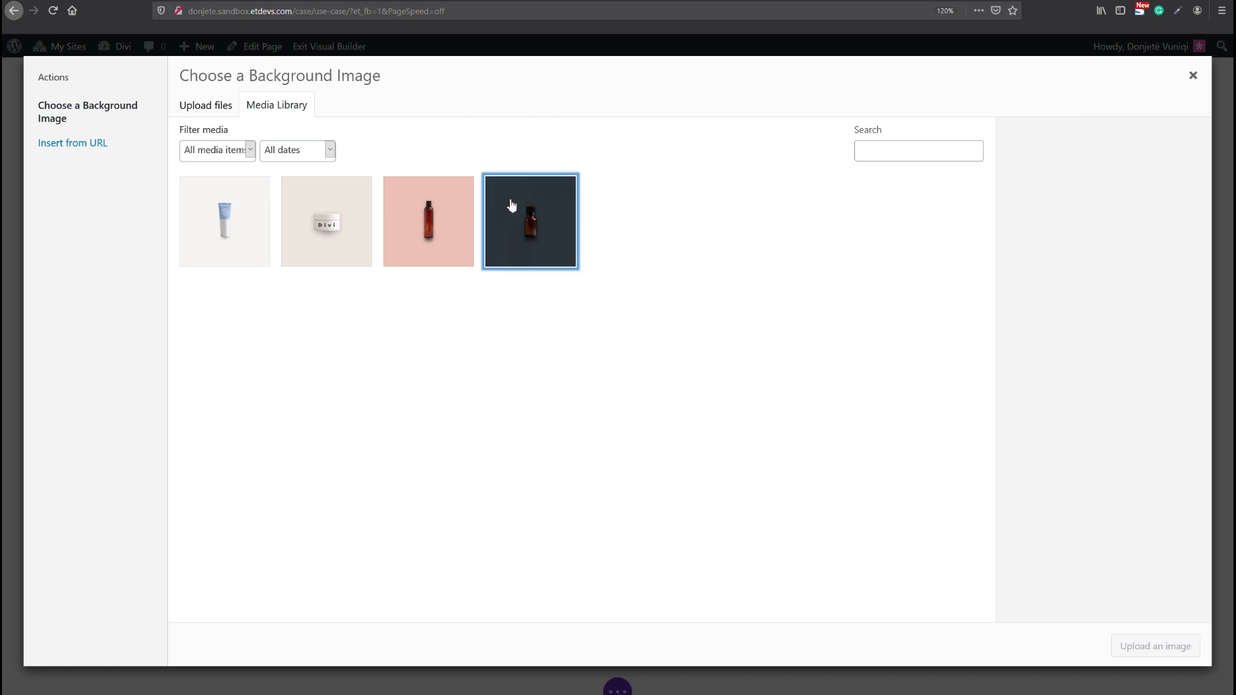
left_click(1134, 646)
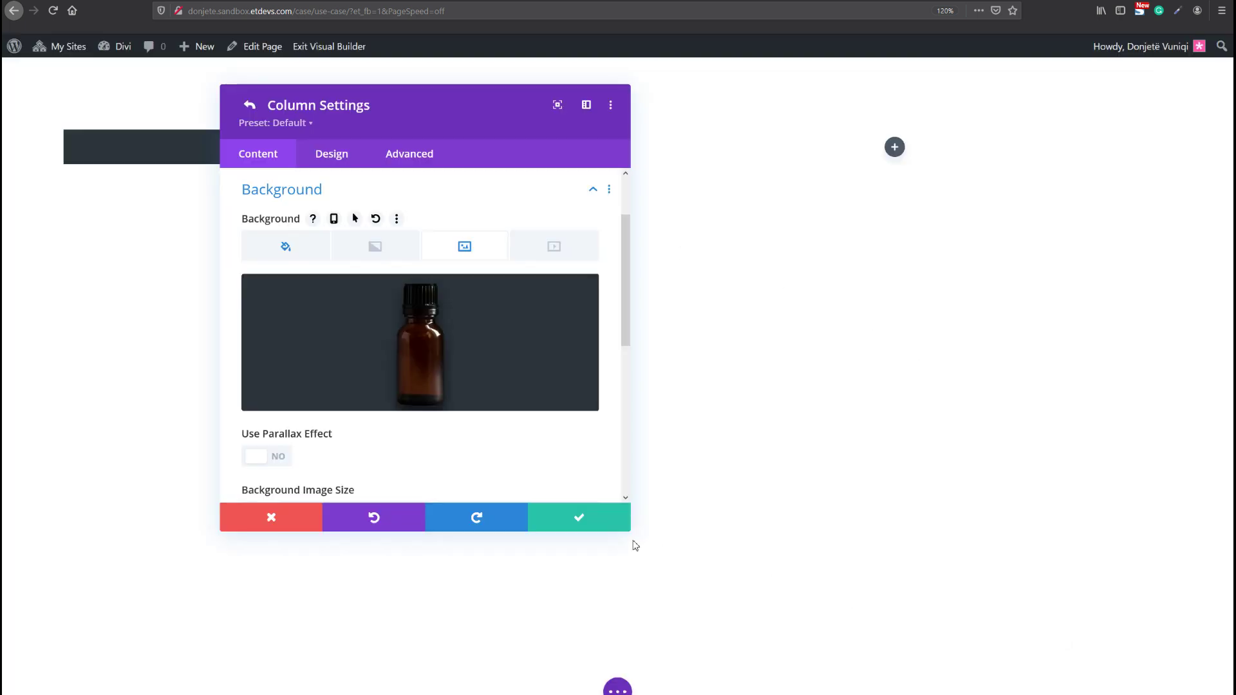
- Set the first column's background image size to Fit
left_click_drag(597, 145, 798, 135)
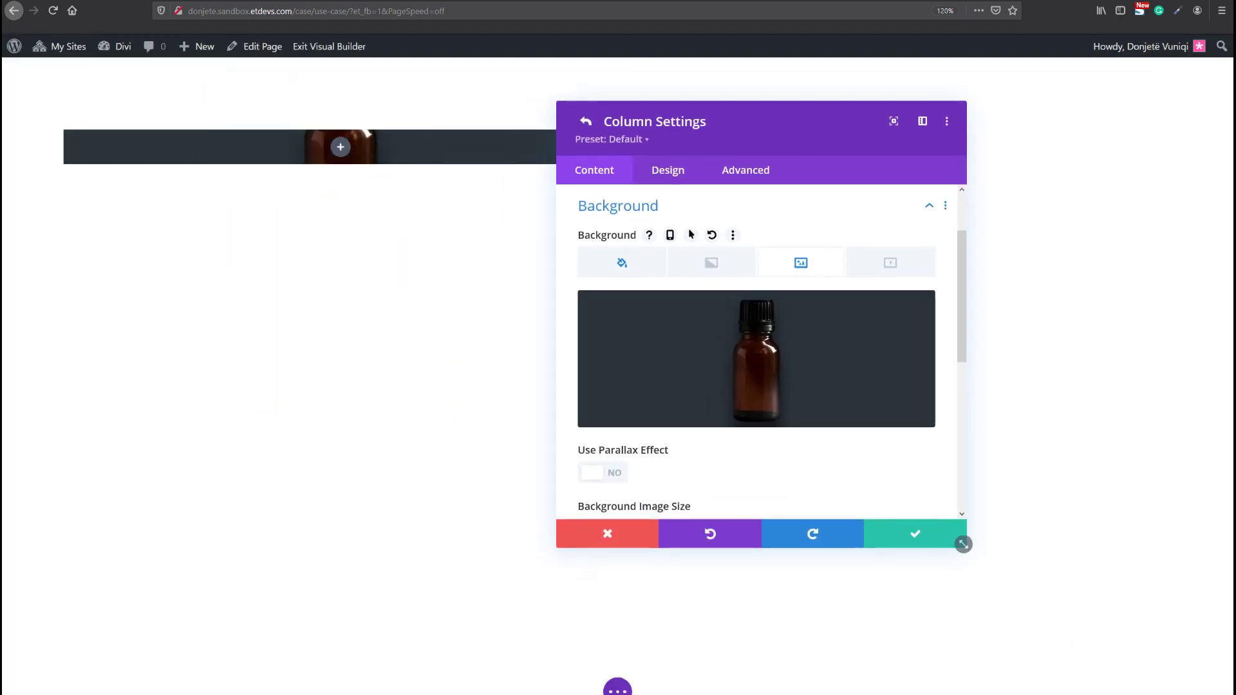
scroll(824, 422, "down", 3)
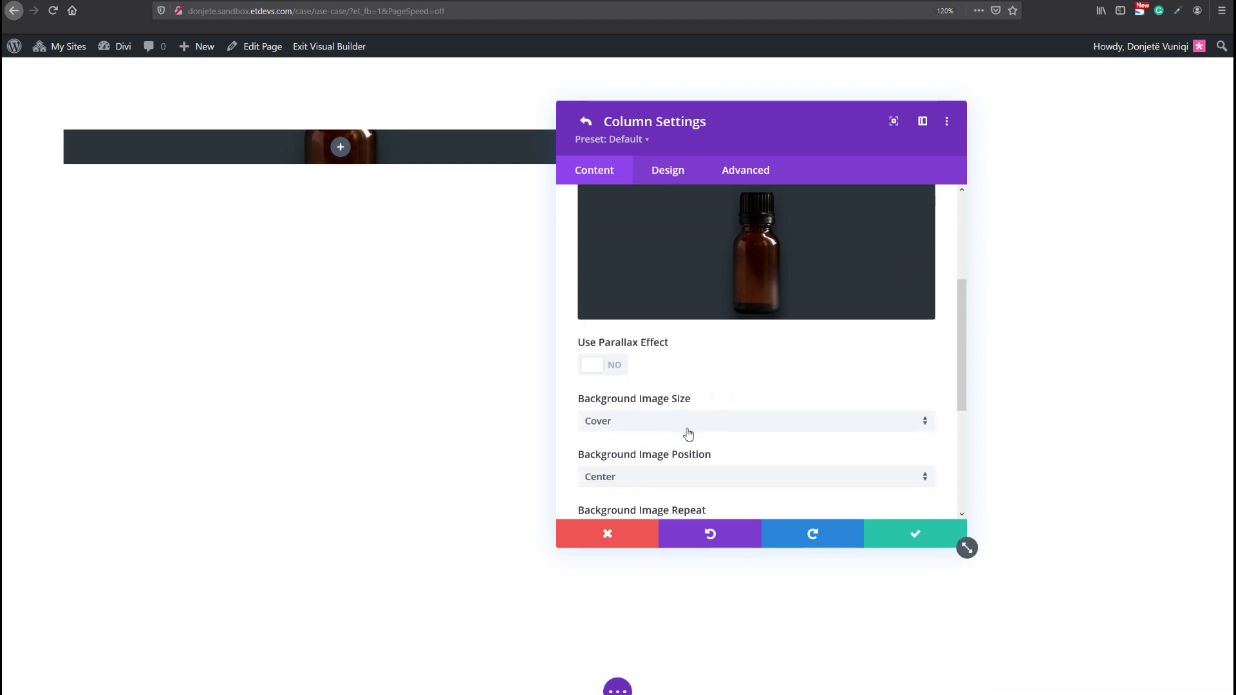
left_click(687, 426)
left_click(673, 458)
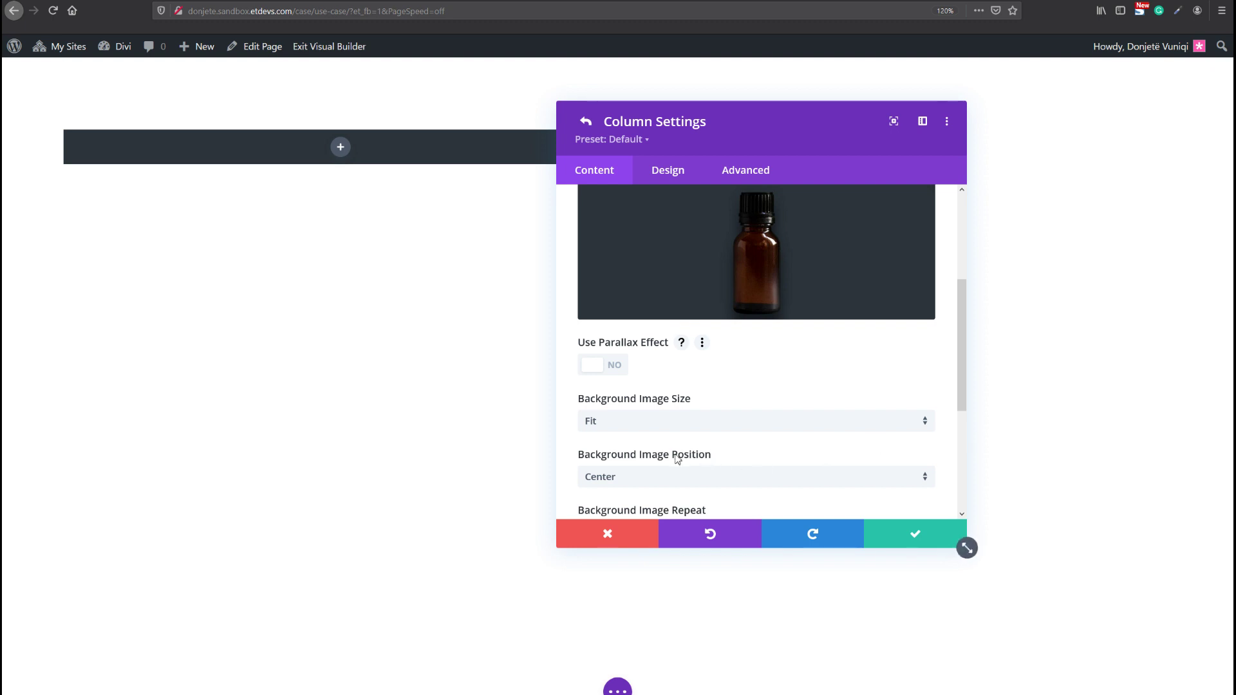
scroll(759, 354, "down", 4)
- Set the first column's linked top and bottom padding to 25% and its linked left and right padding to 5%
left_click(668, 170)
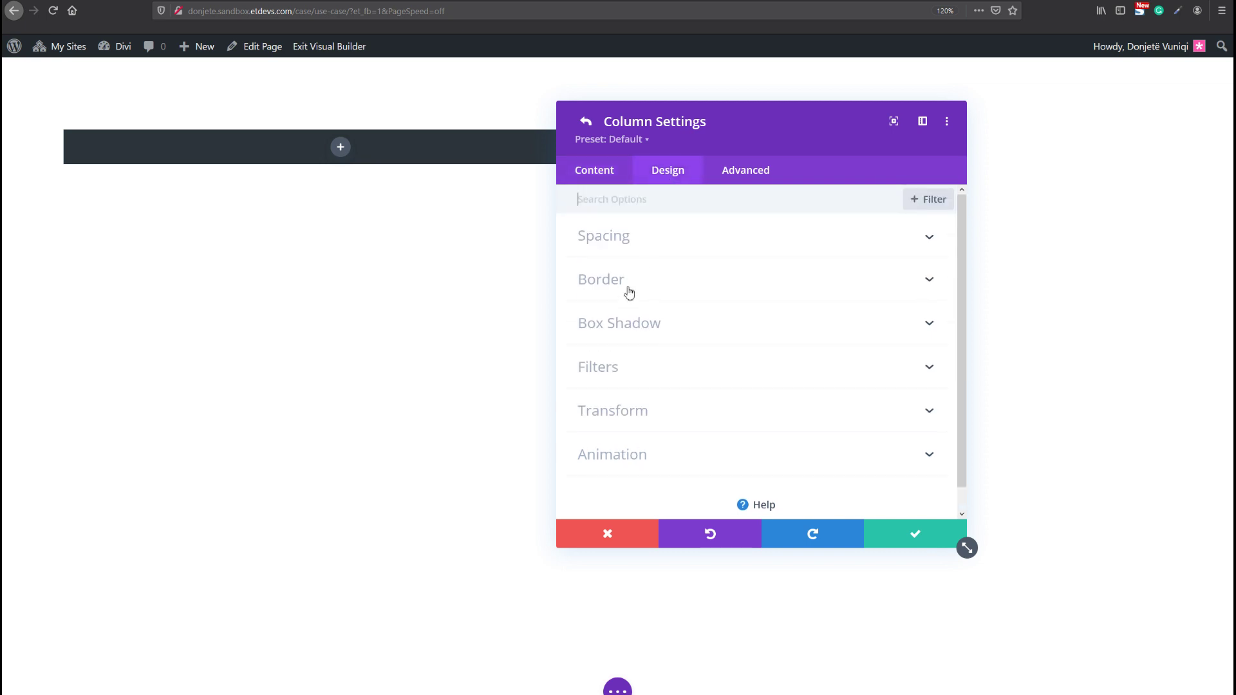
left_click(628, 240)
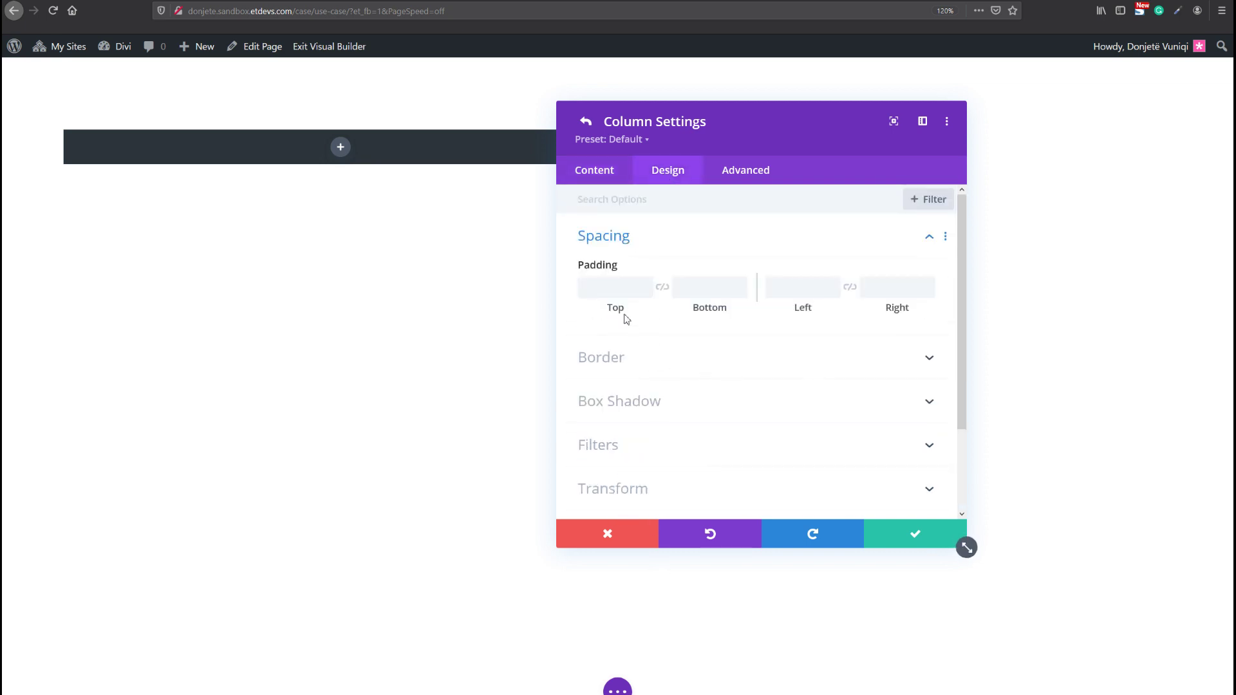
left_click(616, 287)
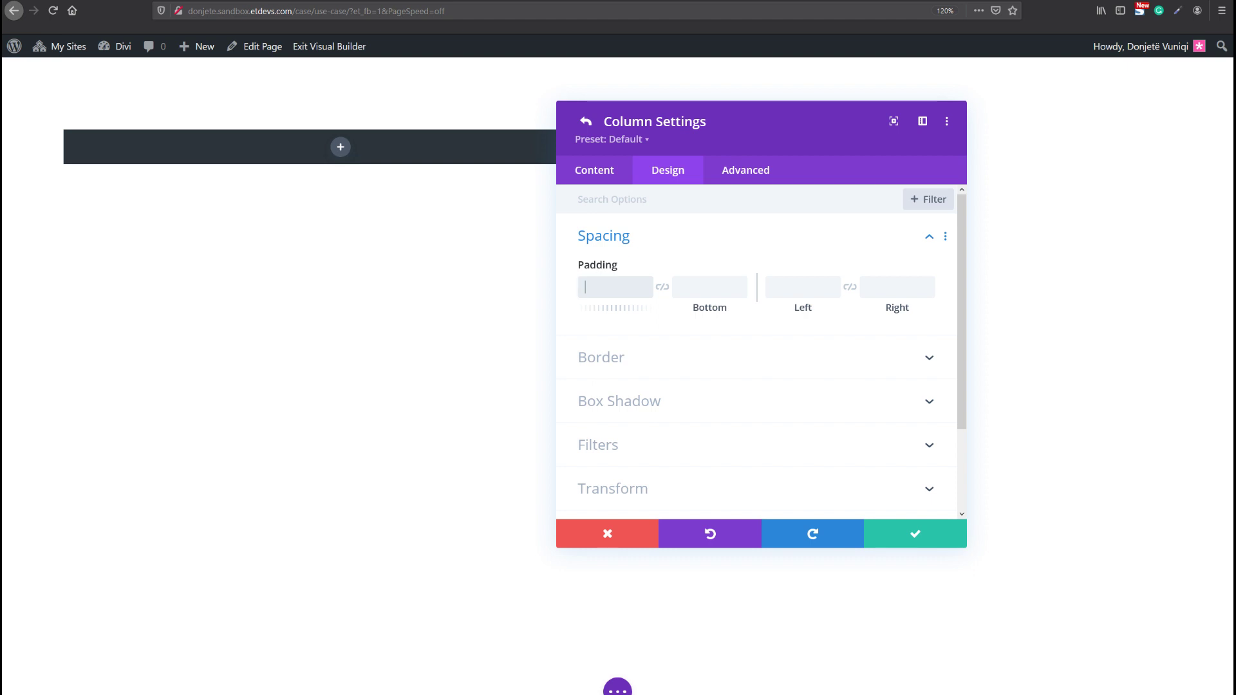
type("25")
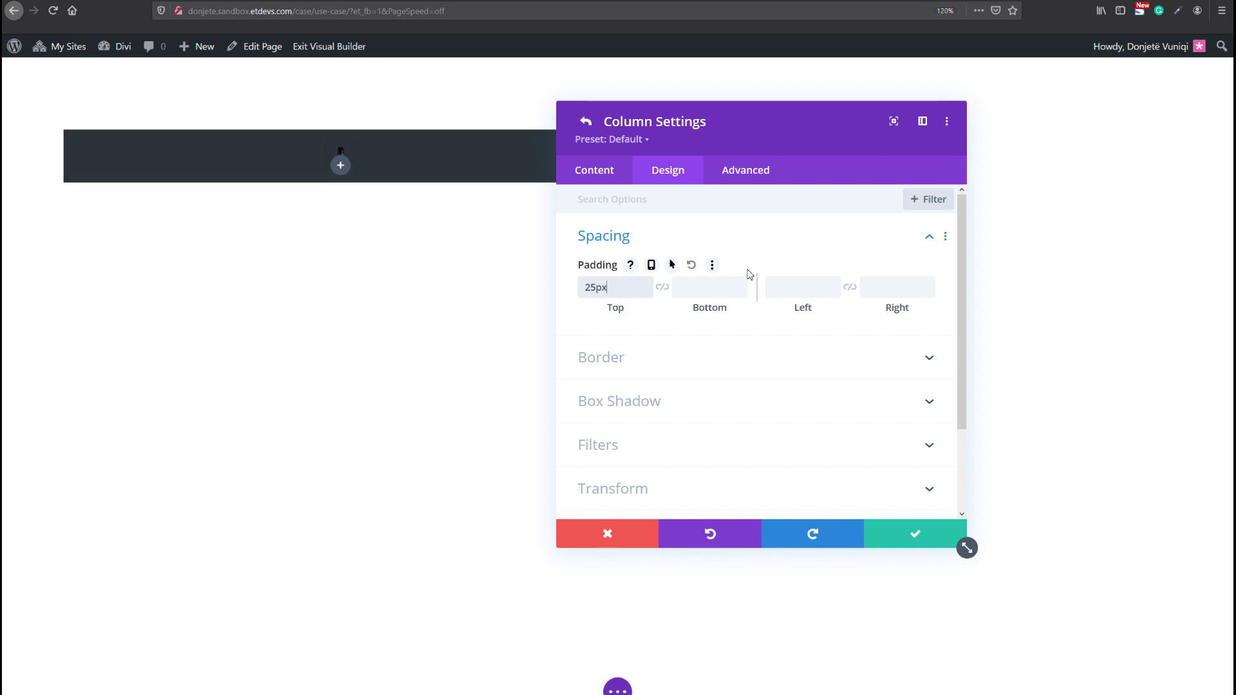
key("BackSpace")
key("BackSpace")
type("%")
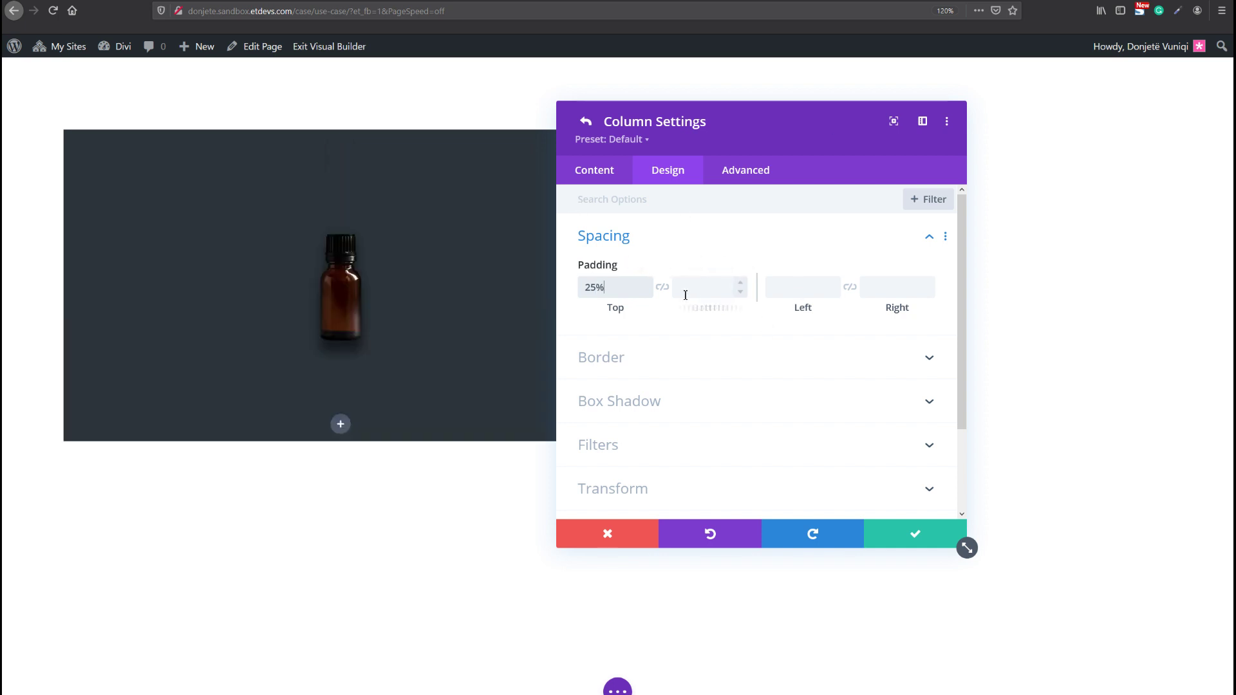
left_click(663, 288)
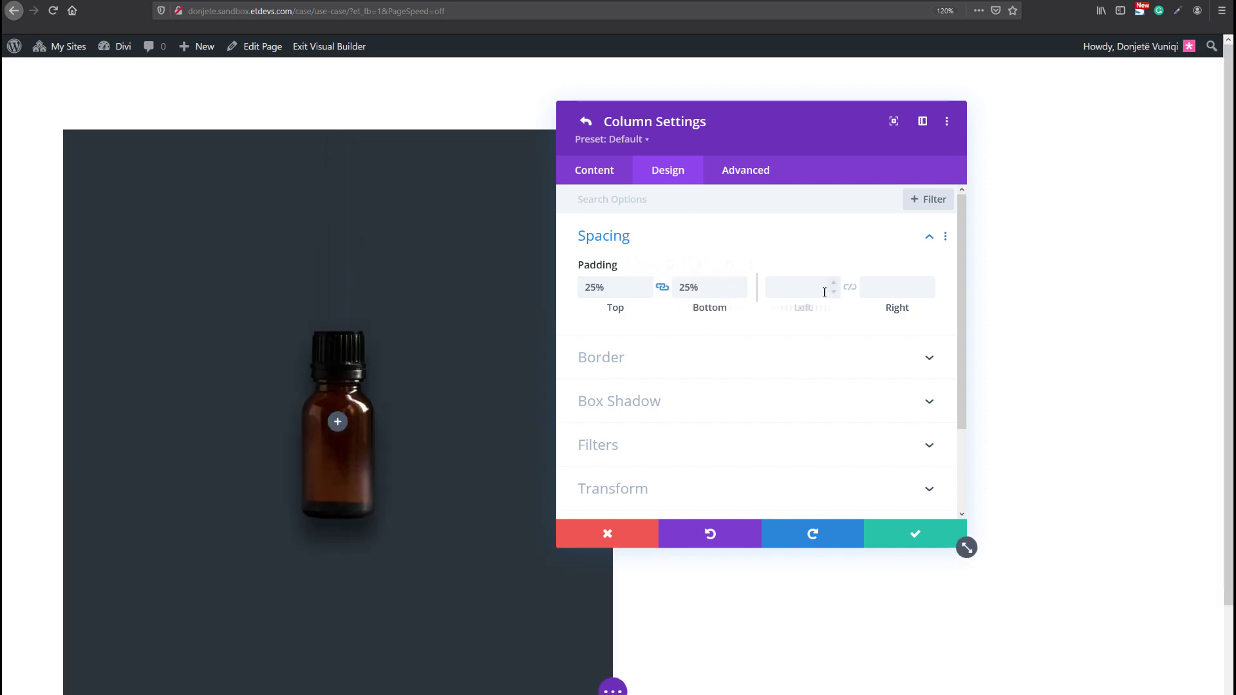
left_click(803, 294)
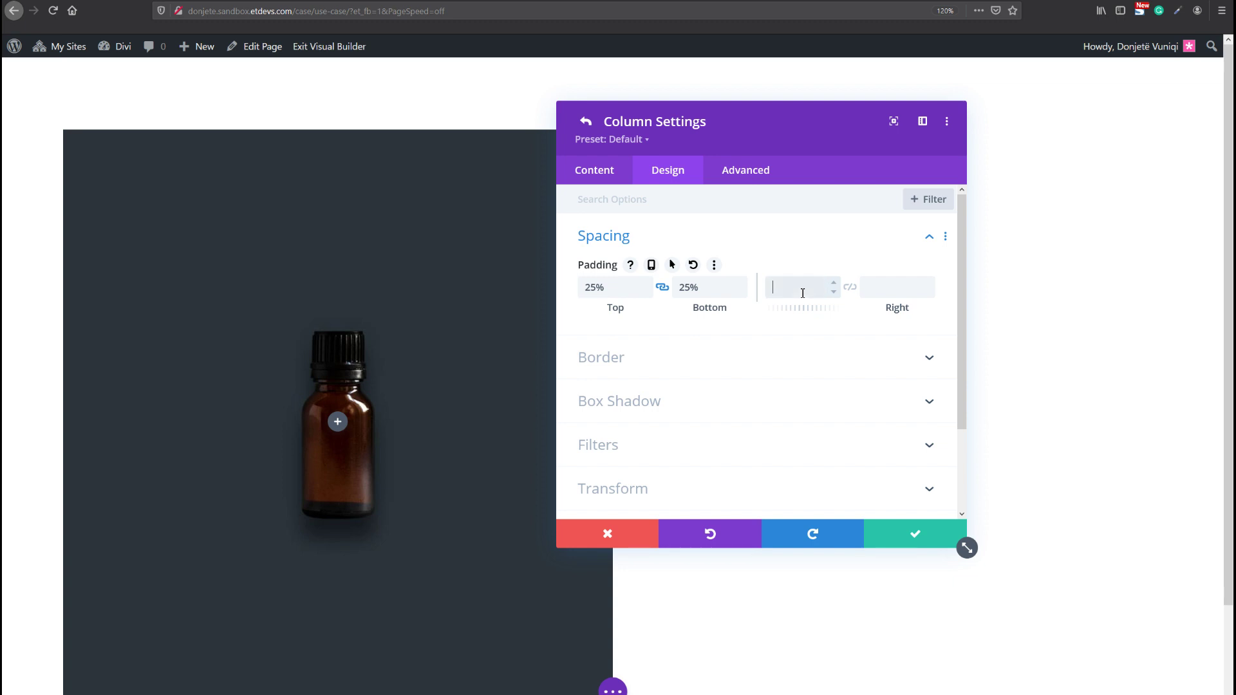
type("5%")
left_click(850, 287)
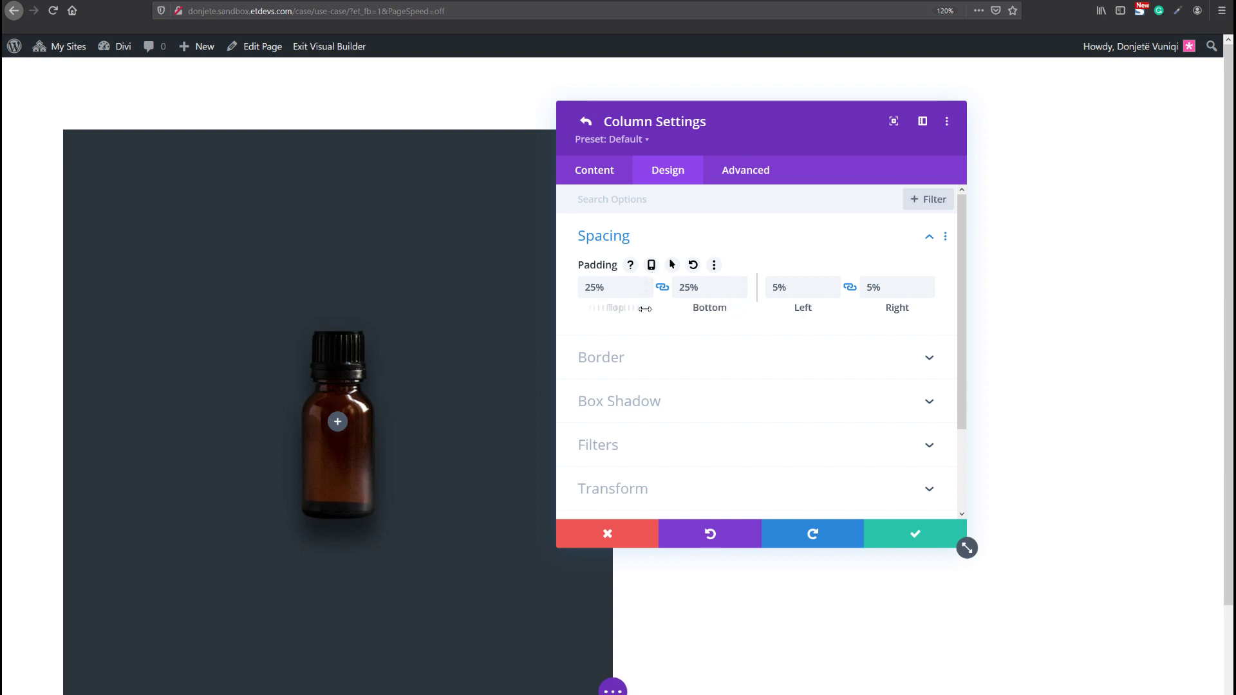
- Enable responsive padding values for the first column and switch to the tablet view, keeping the settings window clear of the preview
left_click(651, 264)
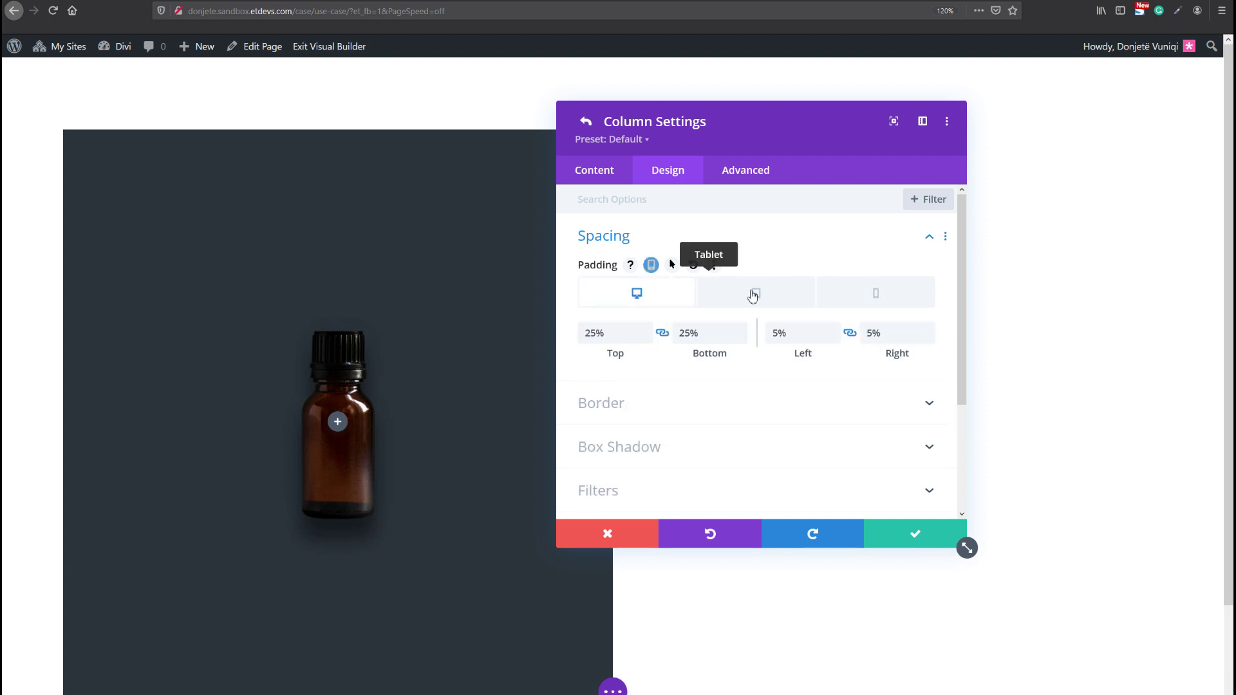
left_click(755, 292)
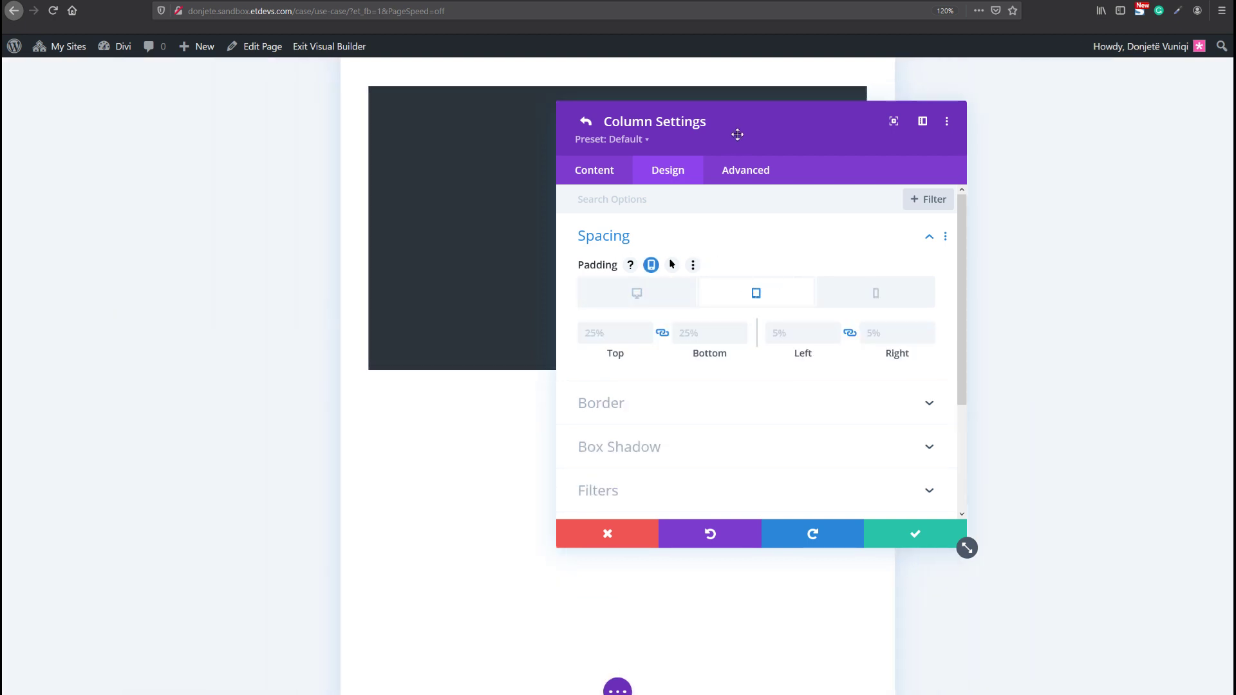
left_click_drag(736, 129, 902, 373)
left_click_drag(923, 268, 828, 166)
- Set the first column's linked top and bottom padding to 40% for tablet and 50% for phone
left_click(724, 374)
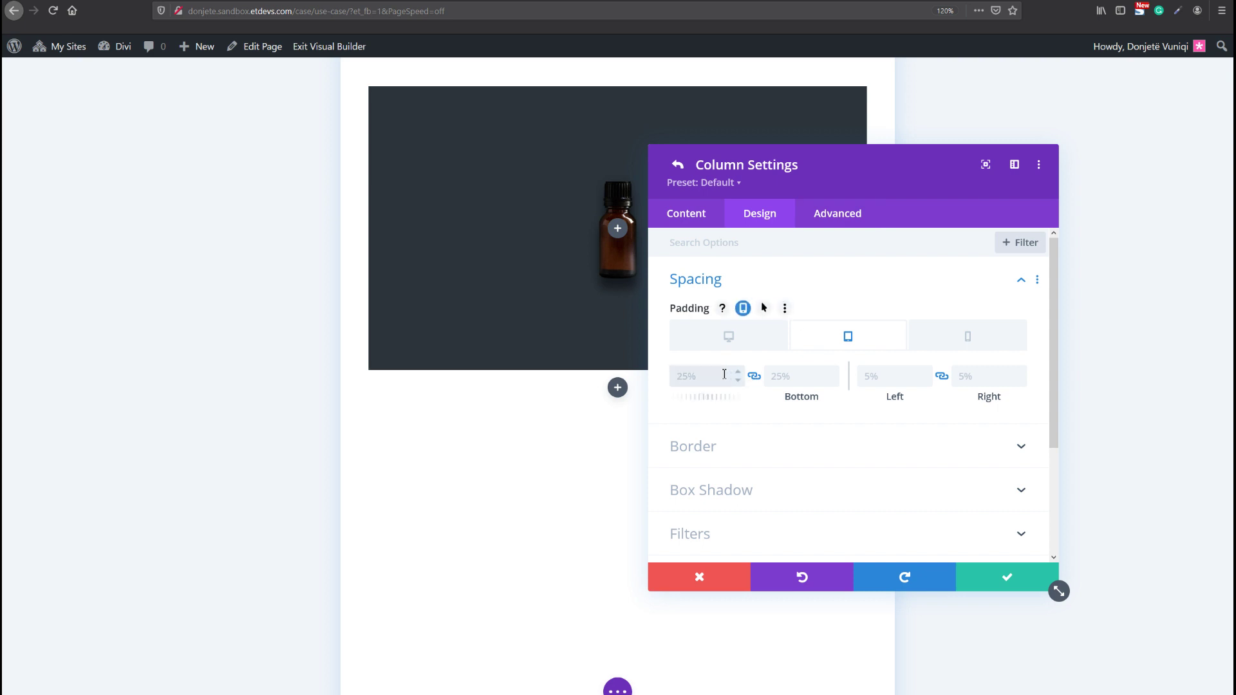
type("40%")
left_click(952, 348)
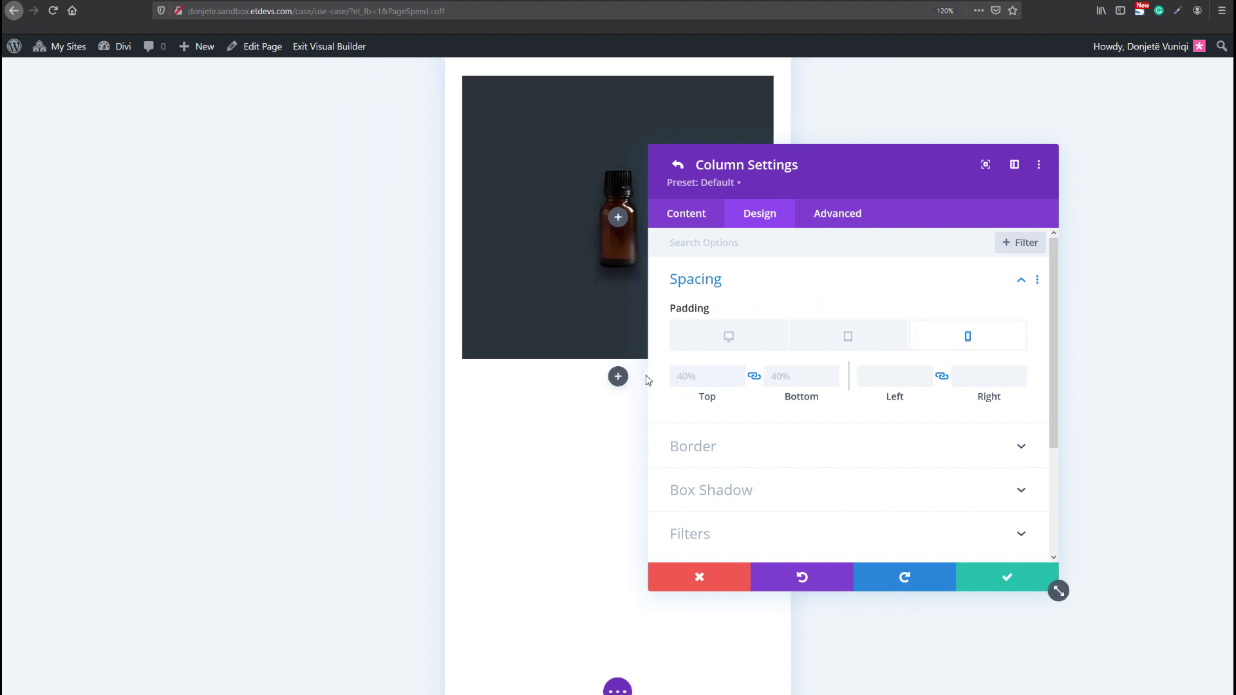
left_click(698, 382)
type("50")
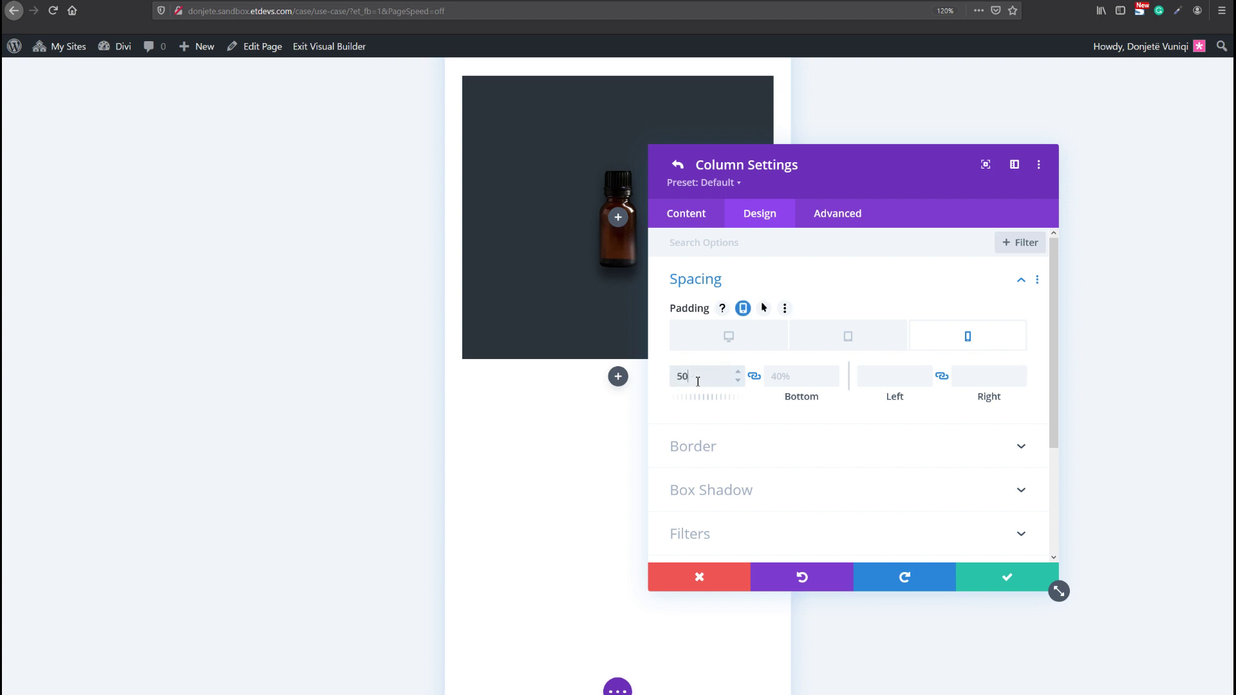
- Compare the first column's padding and bottle image between the tablet and desktop views
left_click(850, 338)
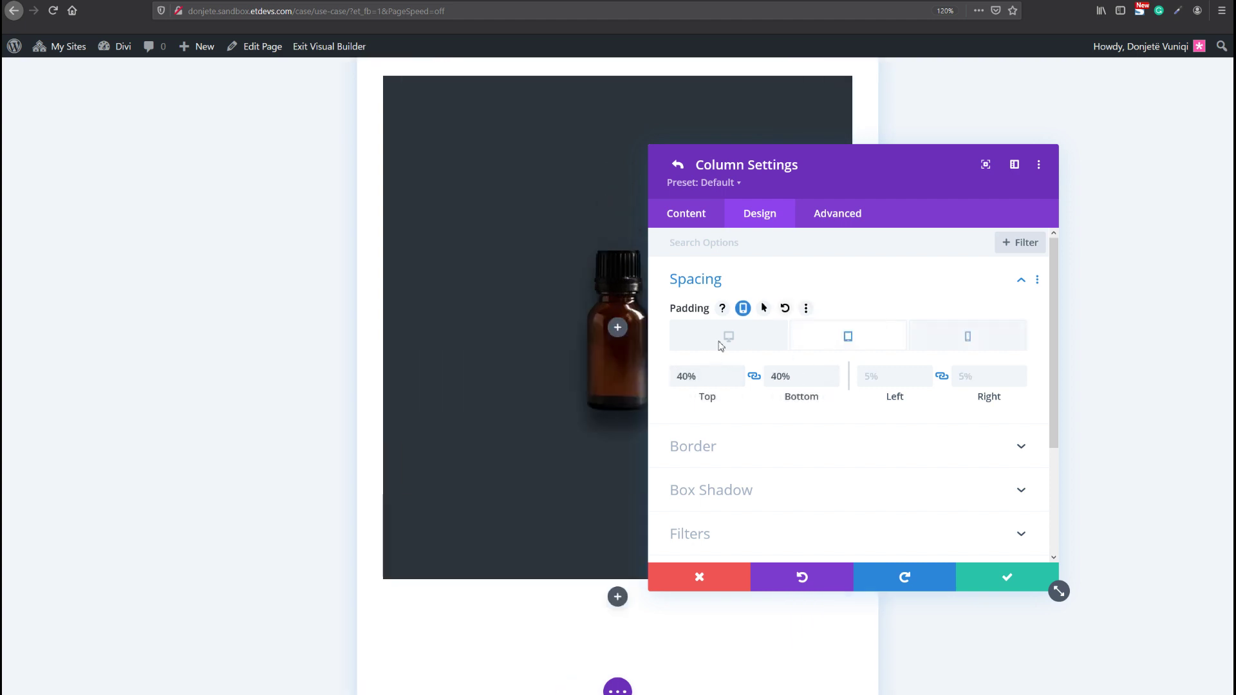
left_click(734, 338)
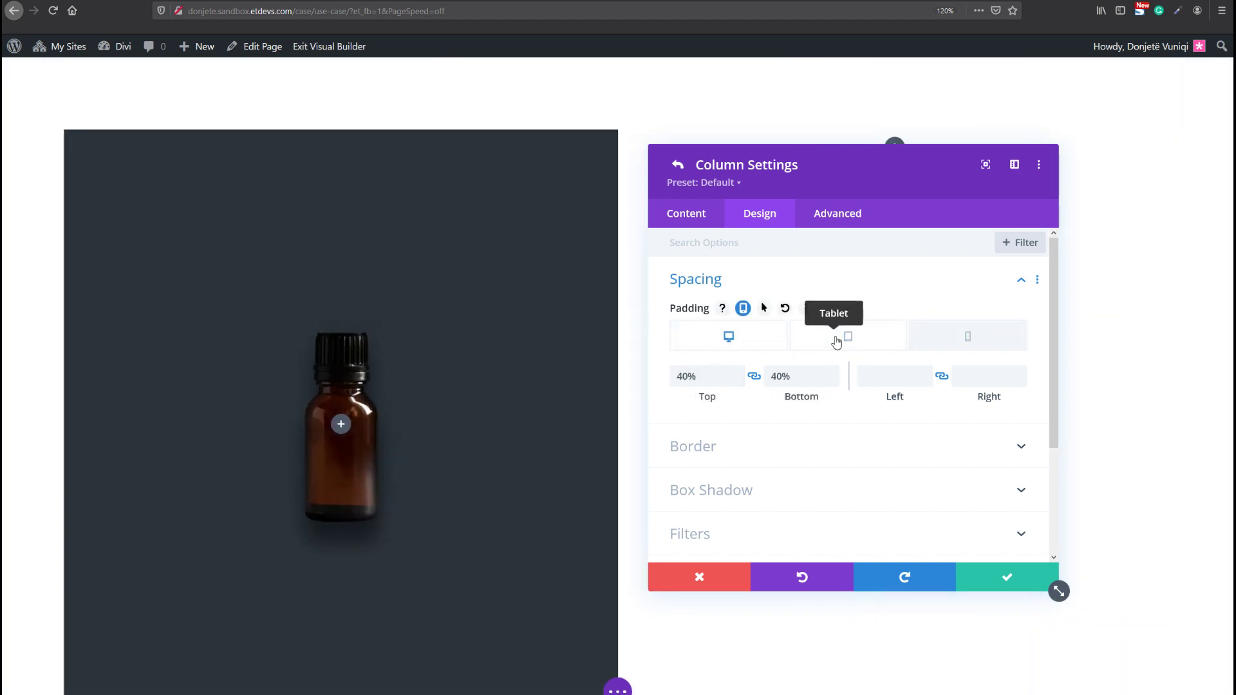
left_click(897, 342)
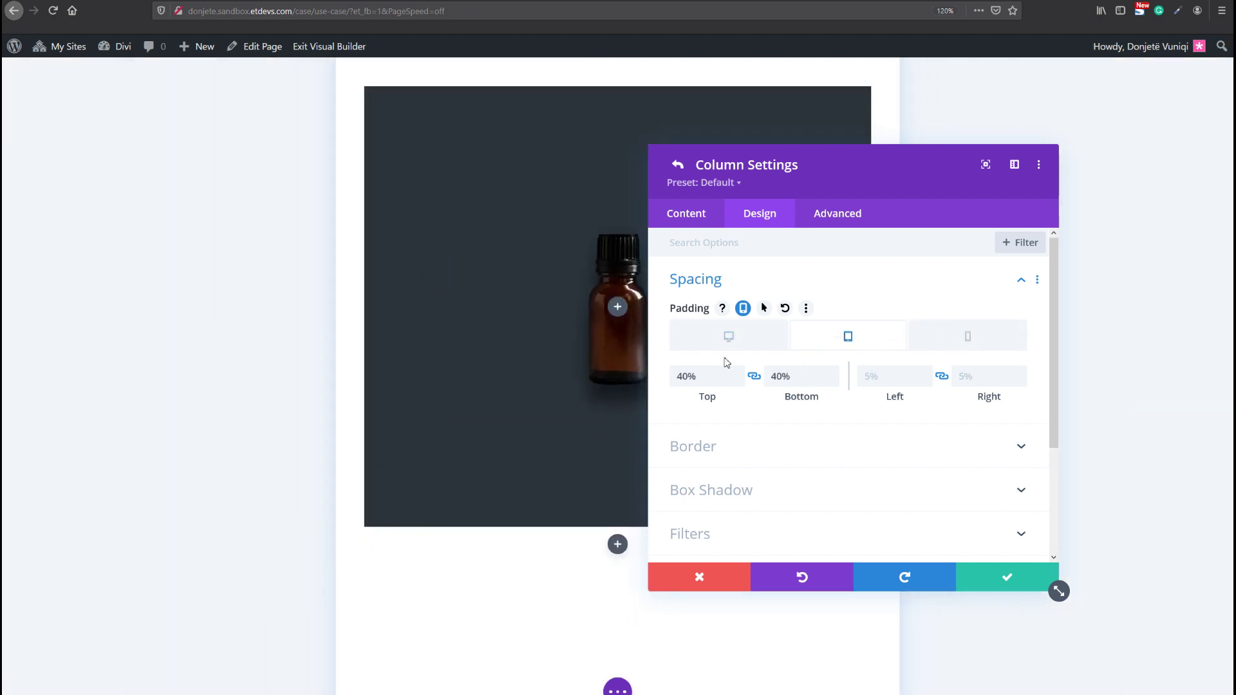
left_click(707, 374)
double_click(701, 376)
left_click(732, 348)
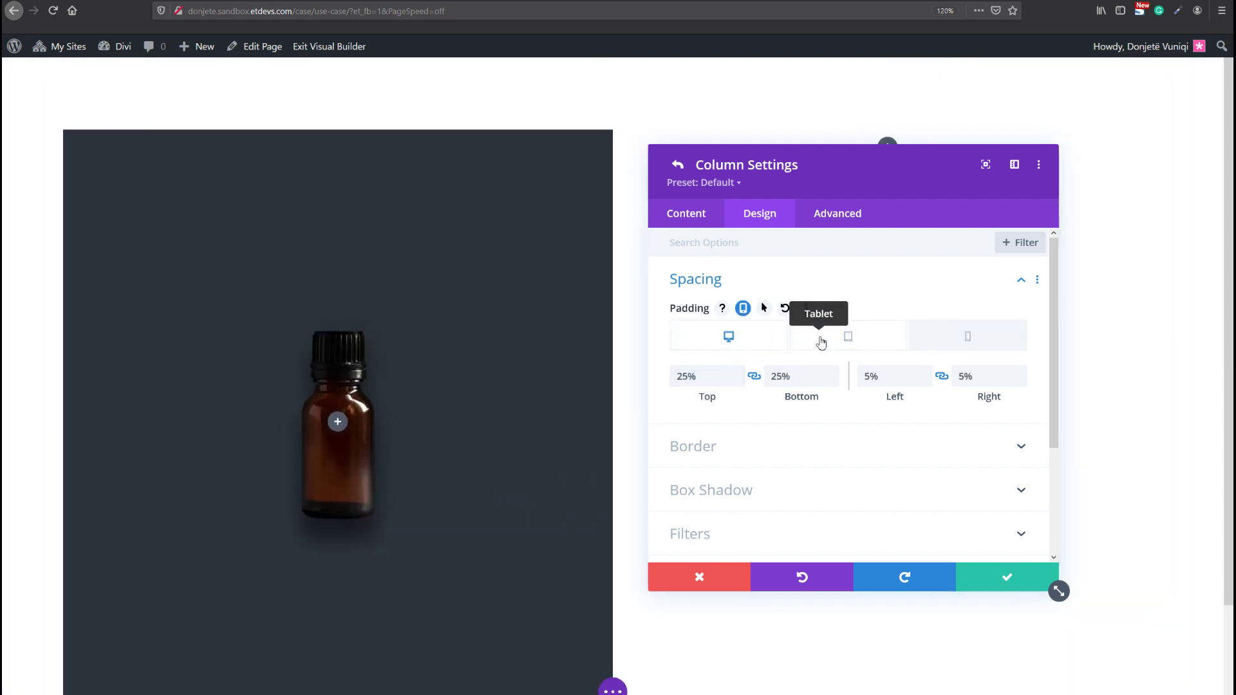
- Set the first column's linked top and bottom padding to 20% for both tablet and phone, and apply the column settings
left_click(821, 343)
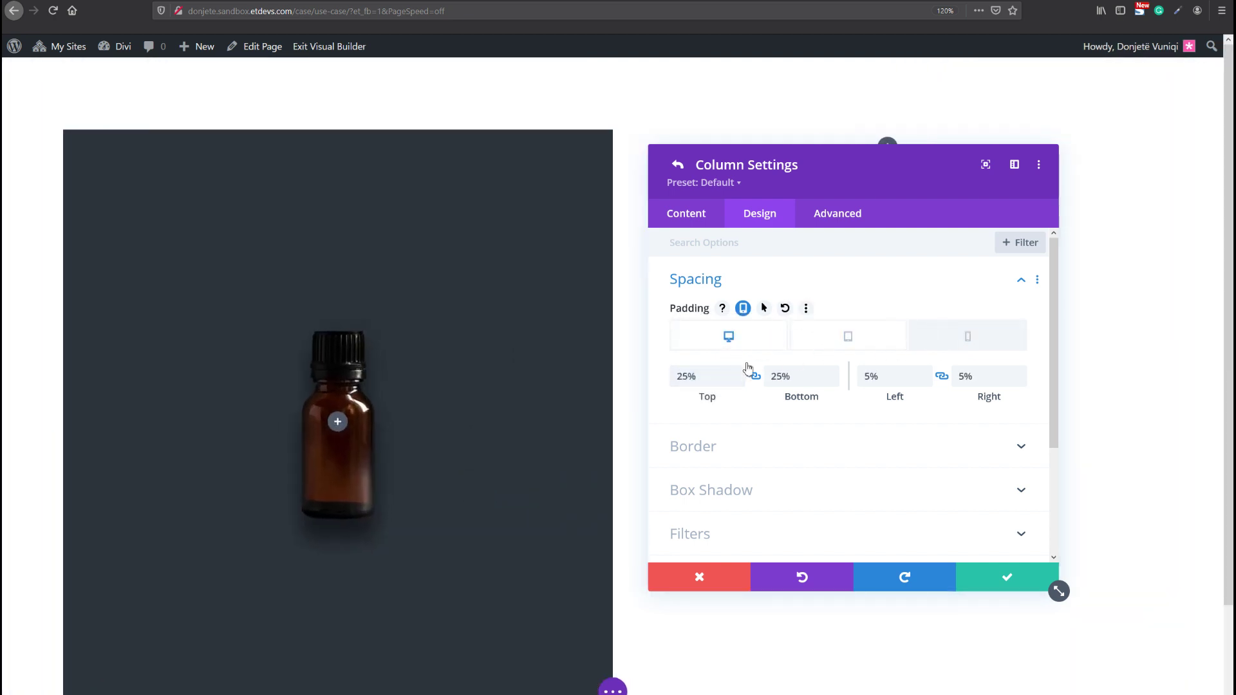
double_click(697, 379)
type("20")
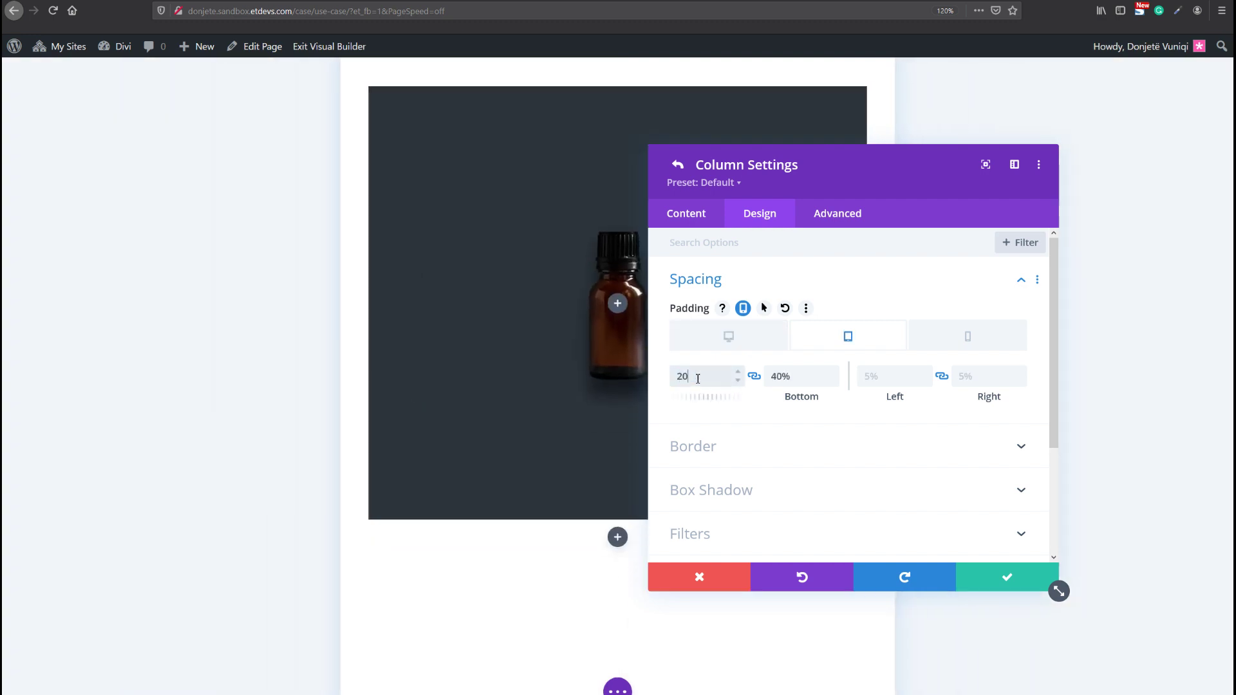
left_click(947, 342)
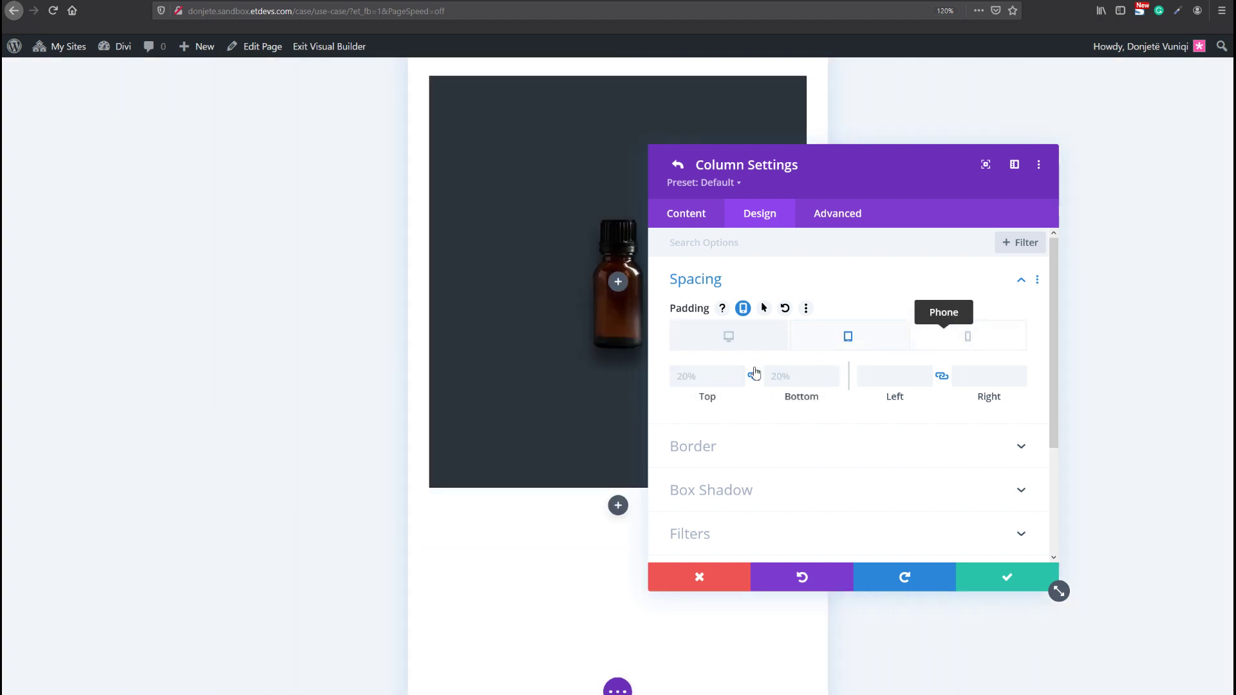
double_click(719, 373)
type("20")
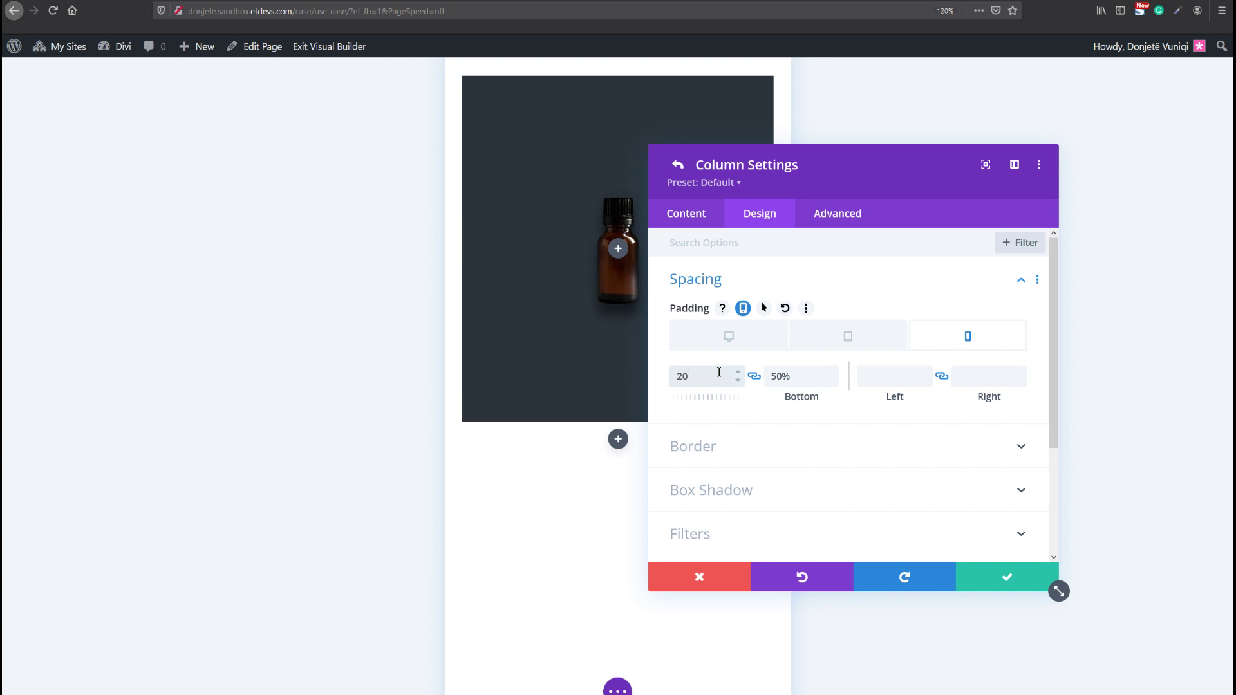
left_click(845, 343)
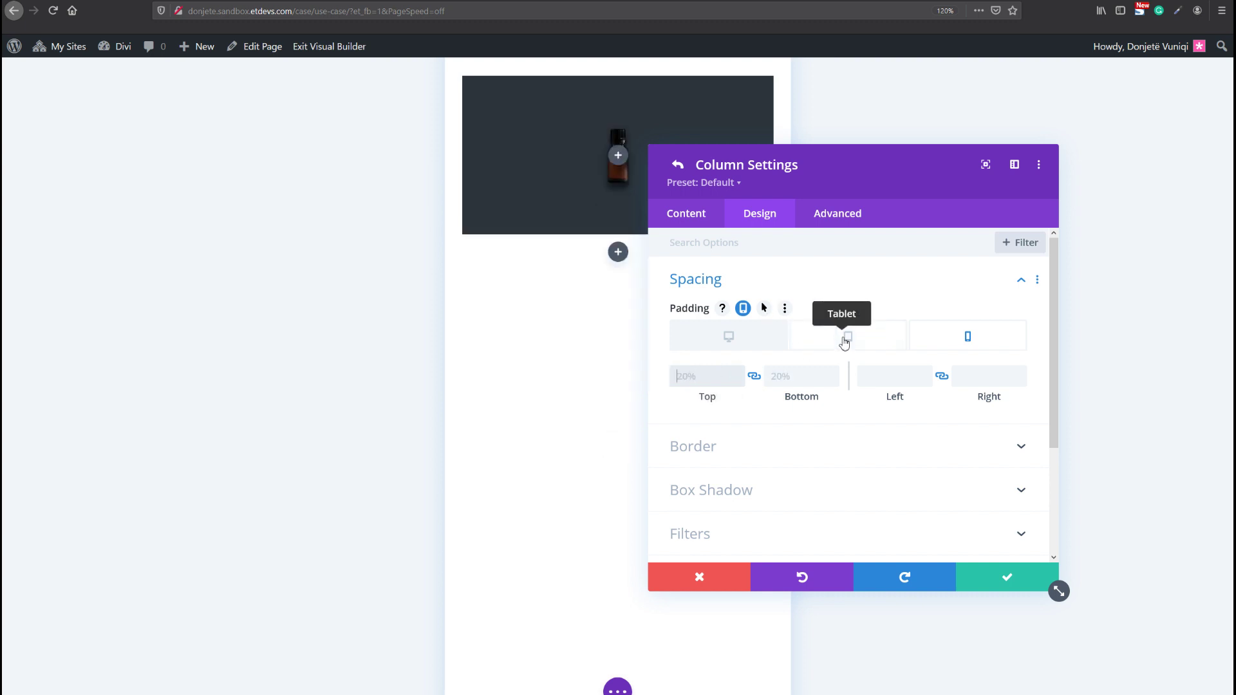
left_click(845, 343)
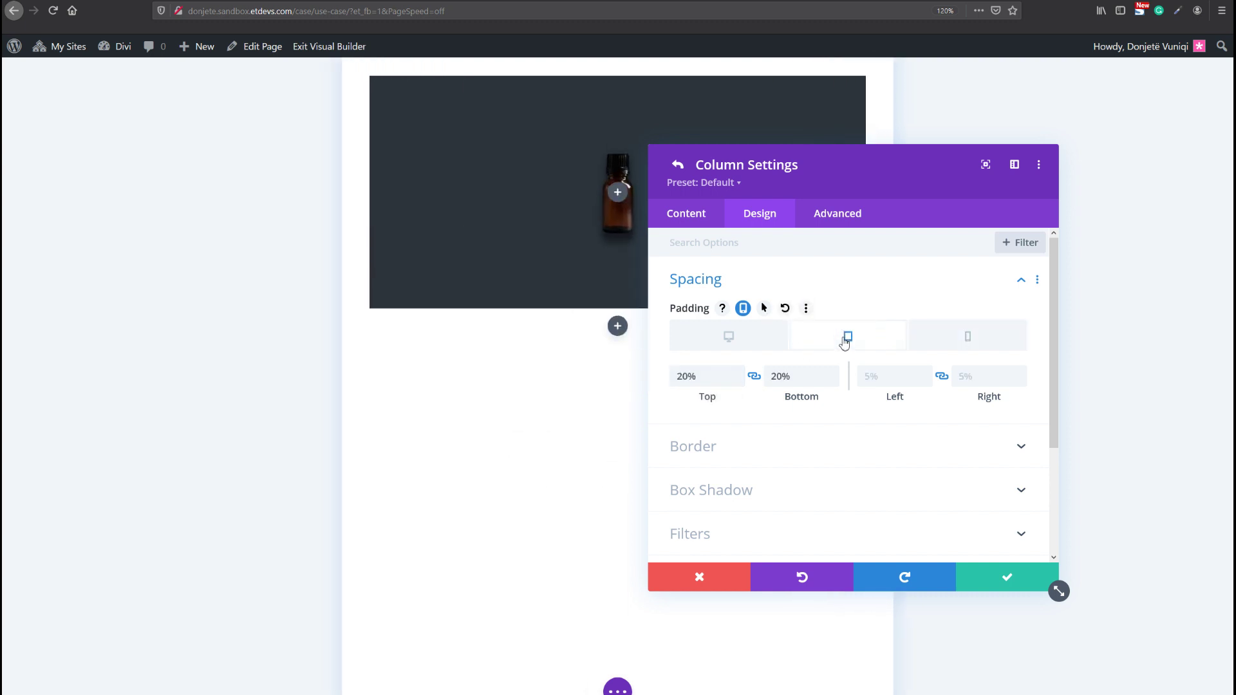
left_click(751, 341)
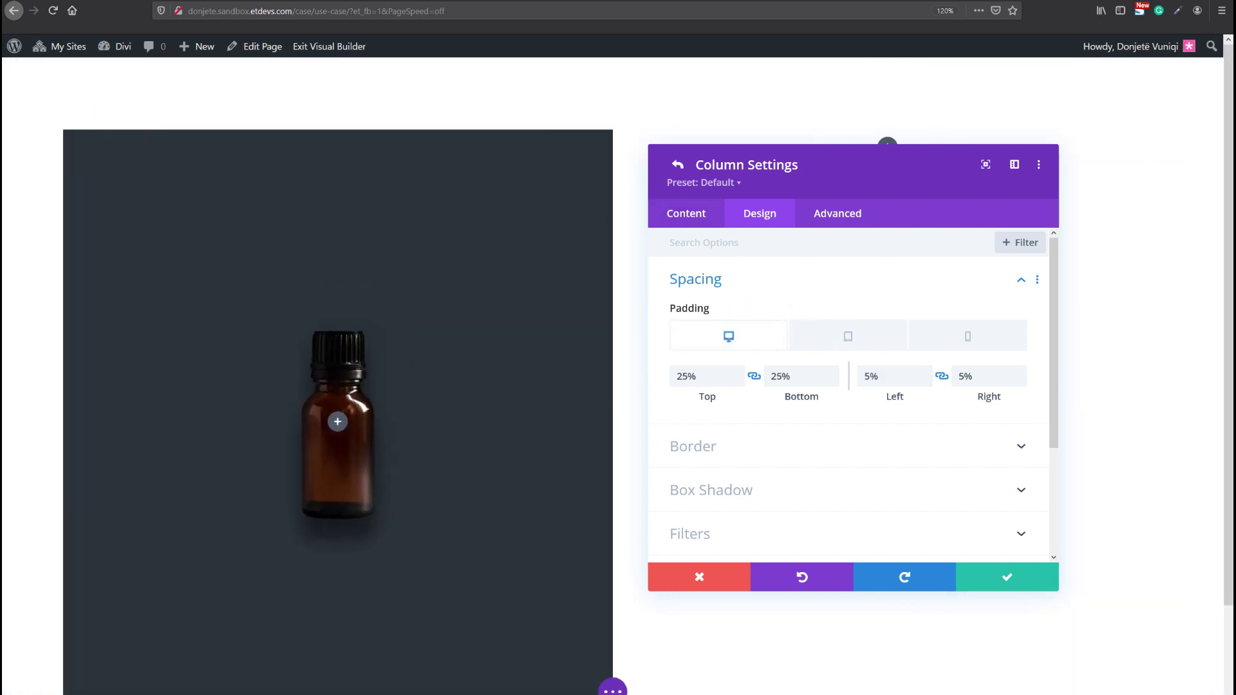
left_click(1054, 587)
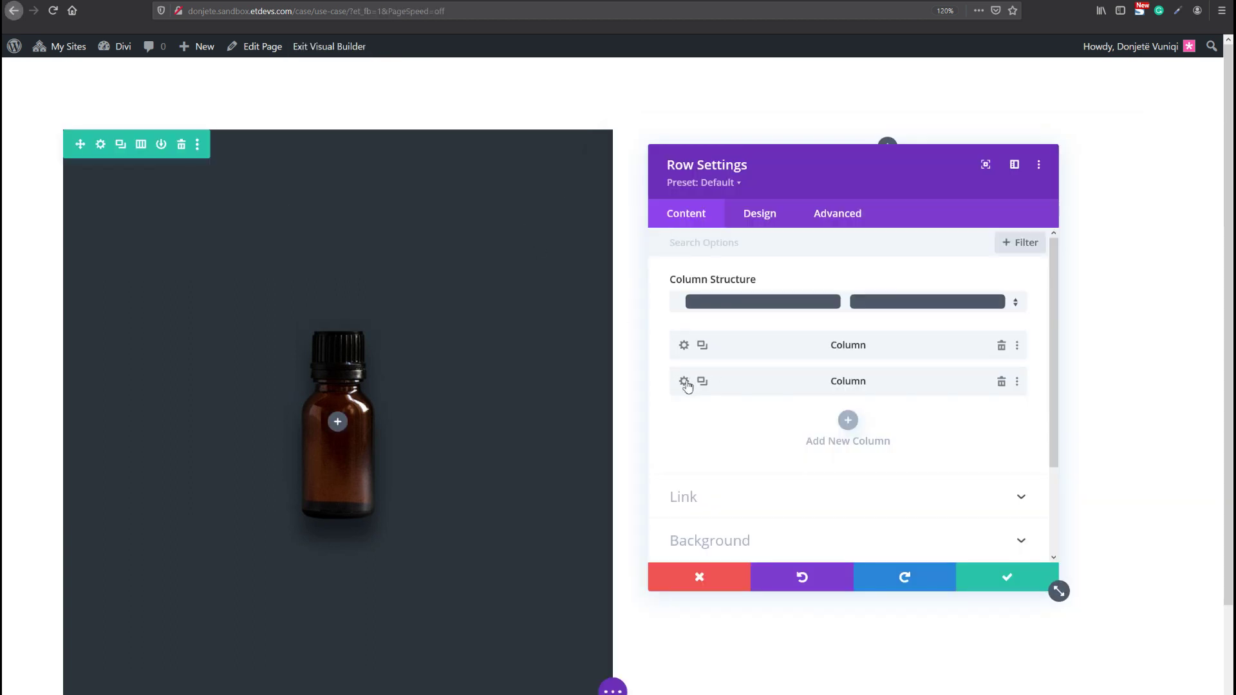
- Give the row's second column the background color #394751 and open its padding options
left_click(684, 381)
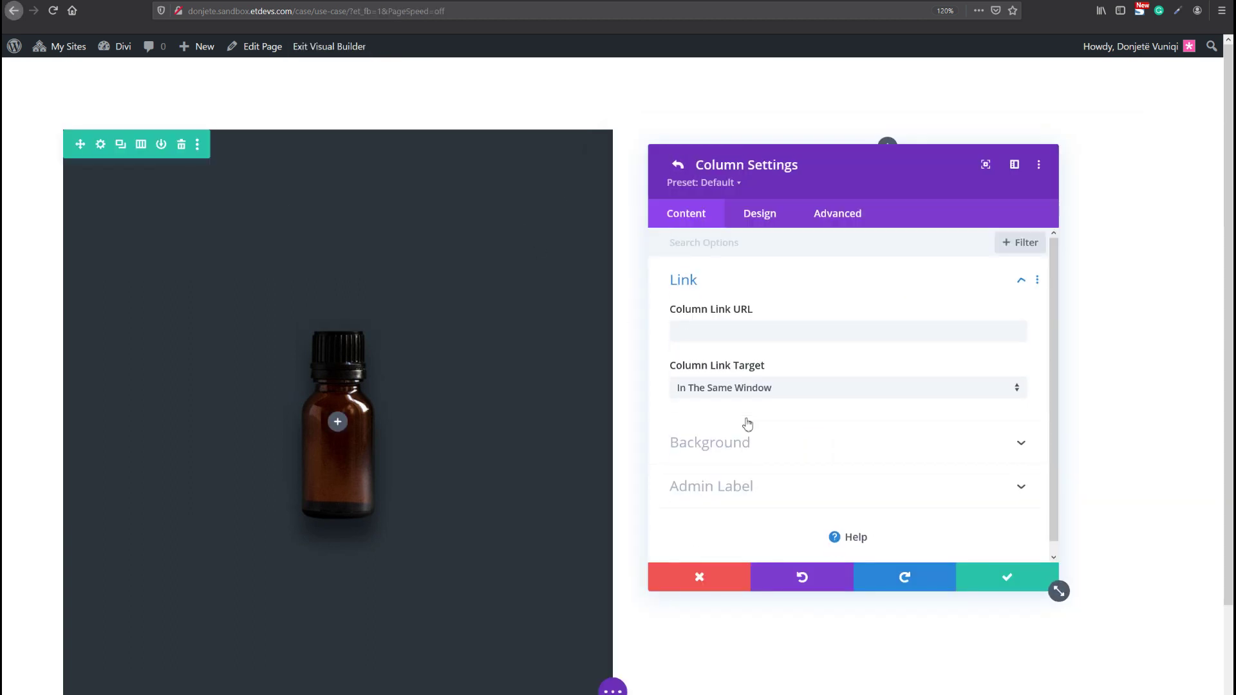
left_click(745, 441)
left_click(730, 417)
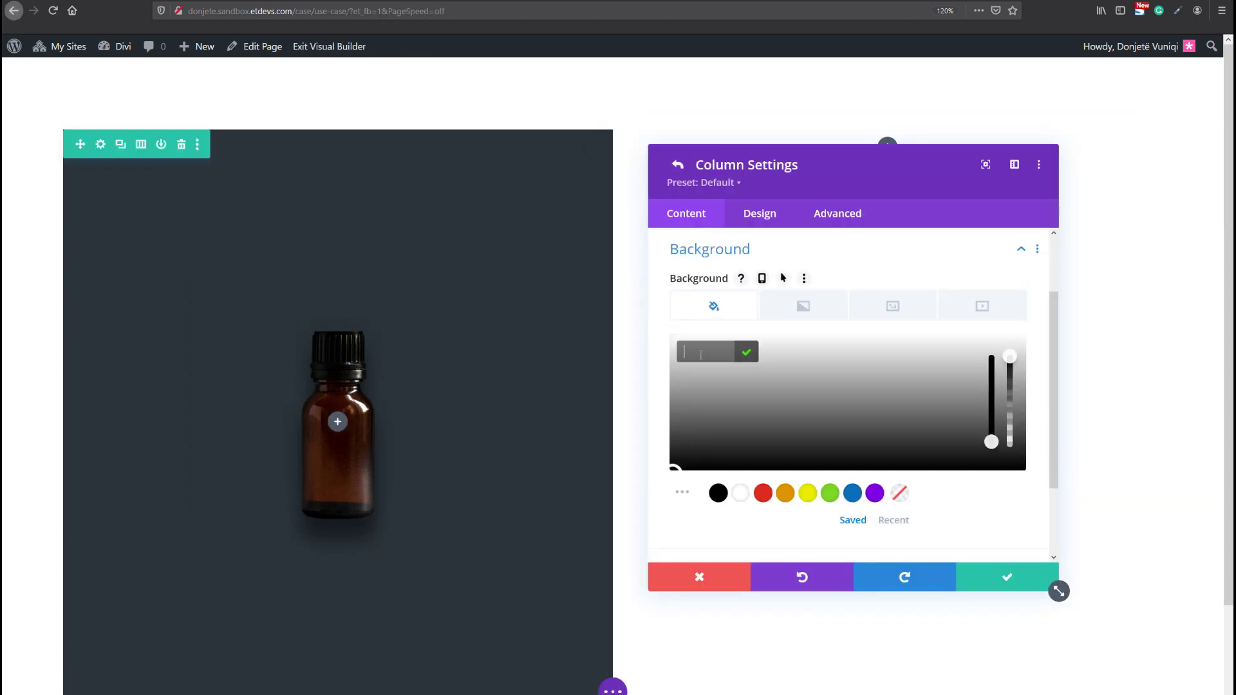
type("#394751")
left_click_drag(796, 163, 819, 195)
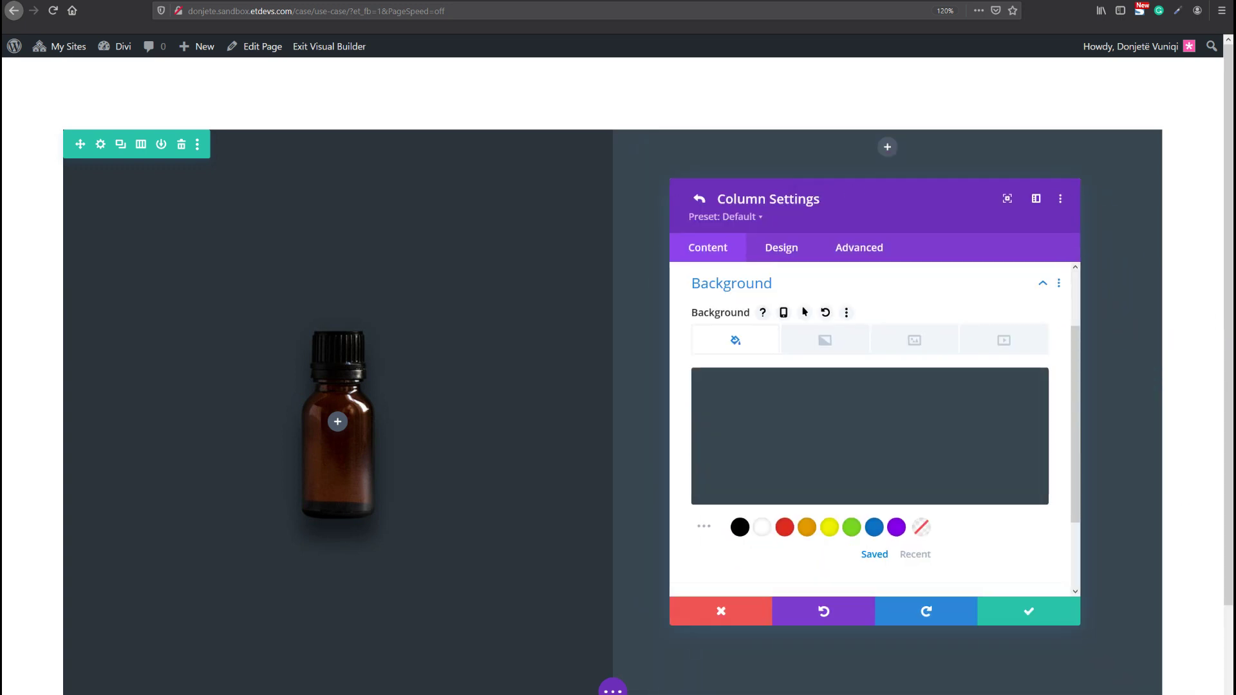
left_click(774, 258)
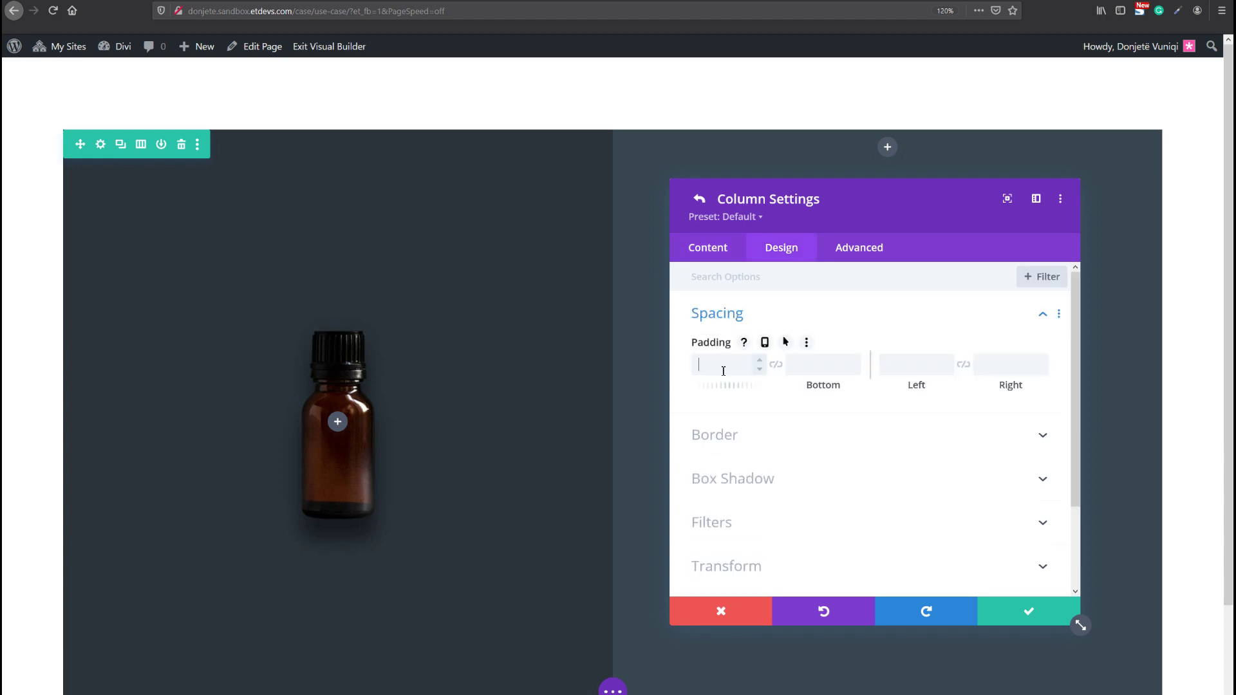
- Set the second column's linked top and bottom padding to 13% and its linked left and right padding to 8%
left_click(725, 362)
type("13")
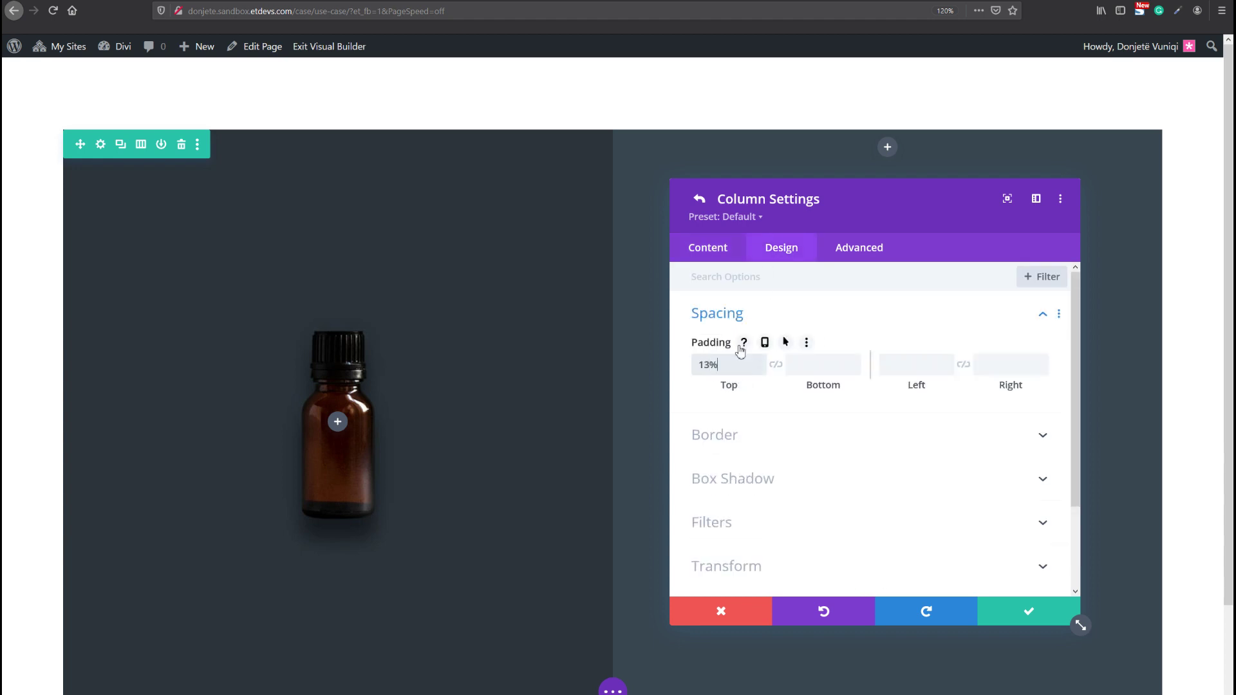
left_click(776, 364)
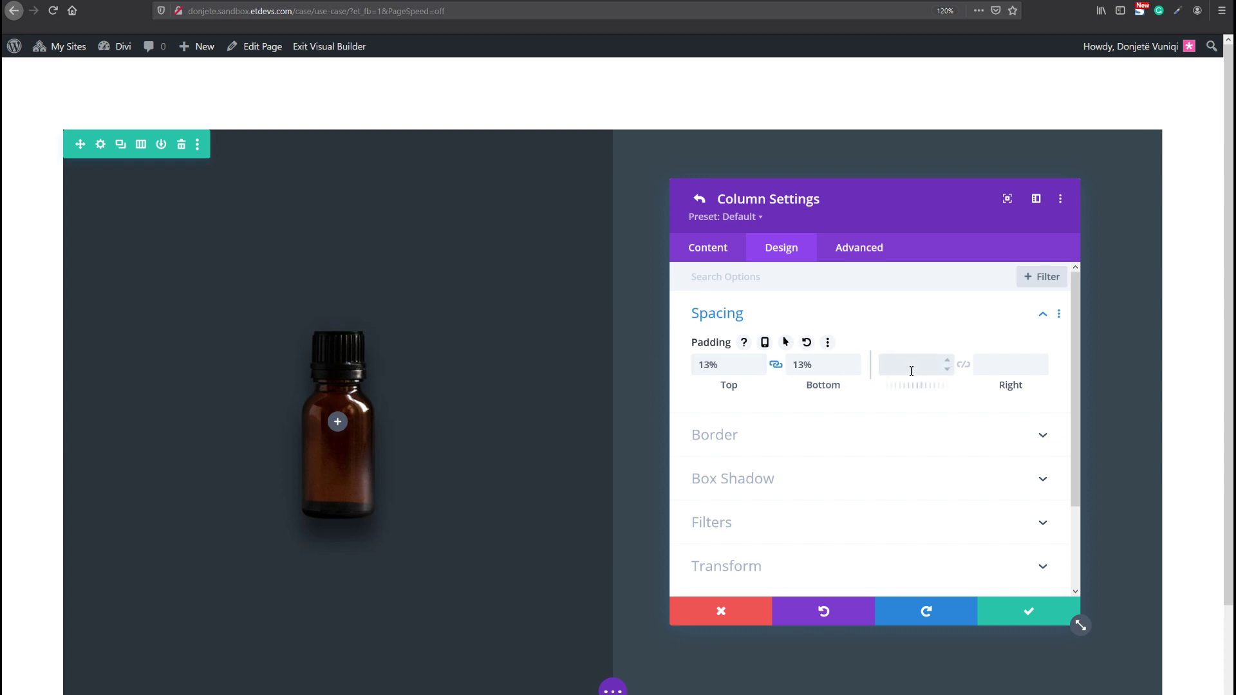
type("8%")
left_click(964, 364)
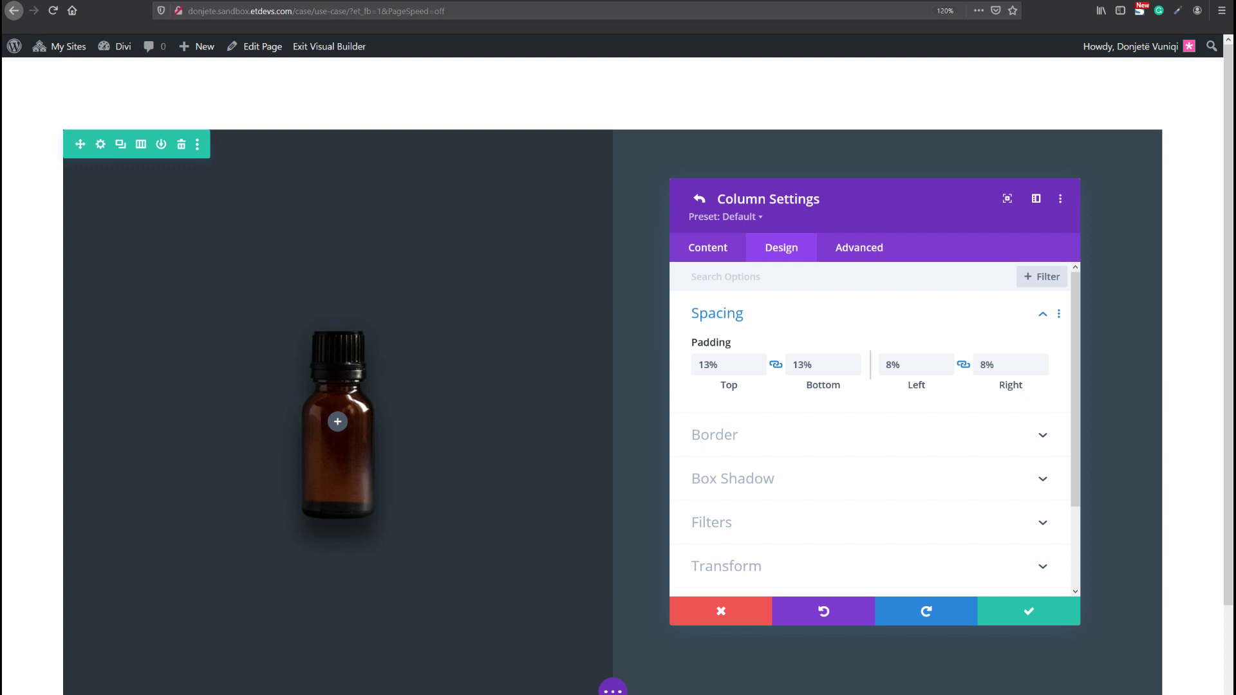
- Give the second column the first box shadow preset, with a vertical position of 20px and a blur strength of 50px
scroll(725, 422, "down", 3)
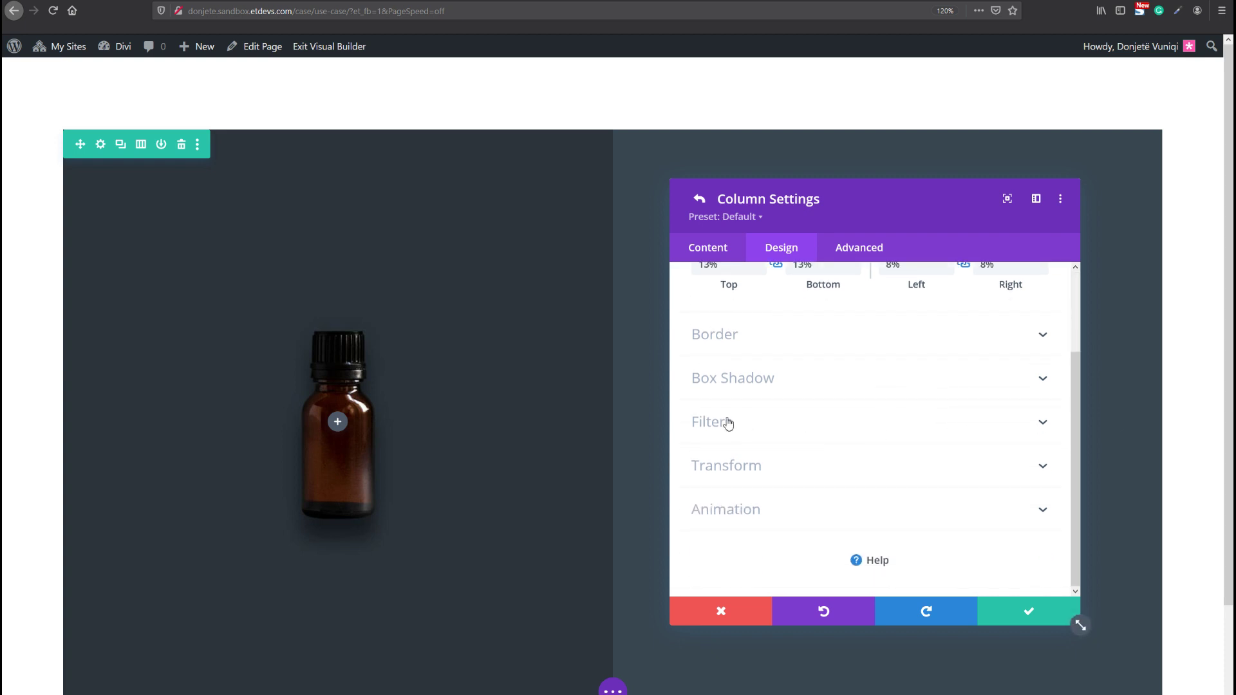
left_click(767, 384)
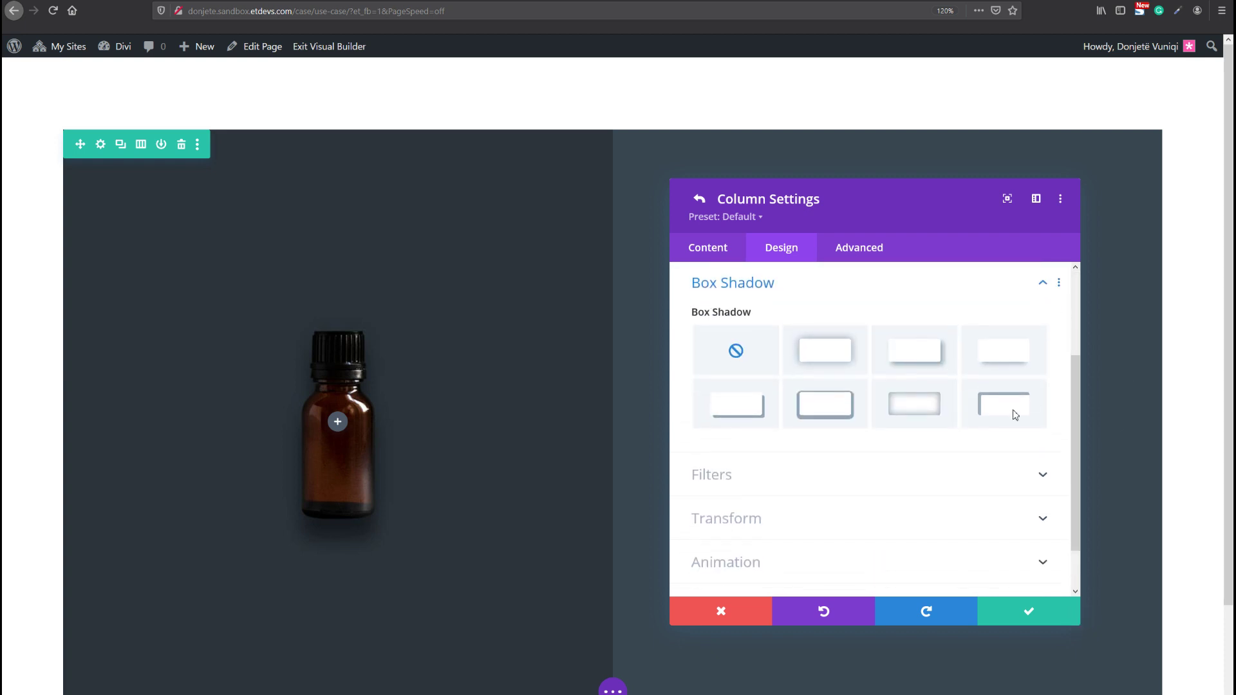
left_click(808, 351)
scroll(807, 351, "down", 3)
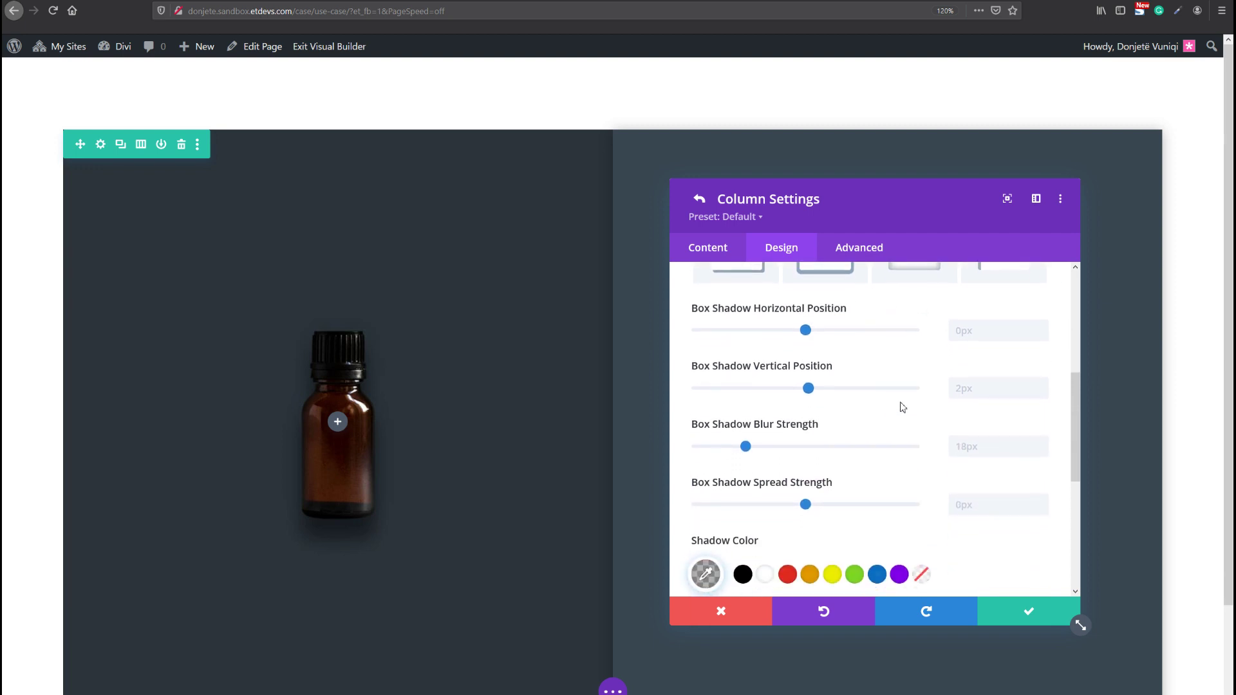
left_click(975, 378)
type("20")
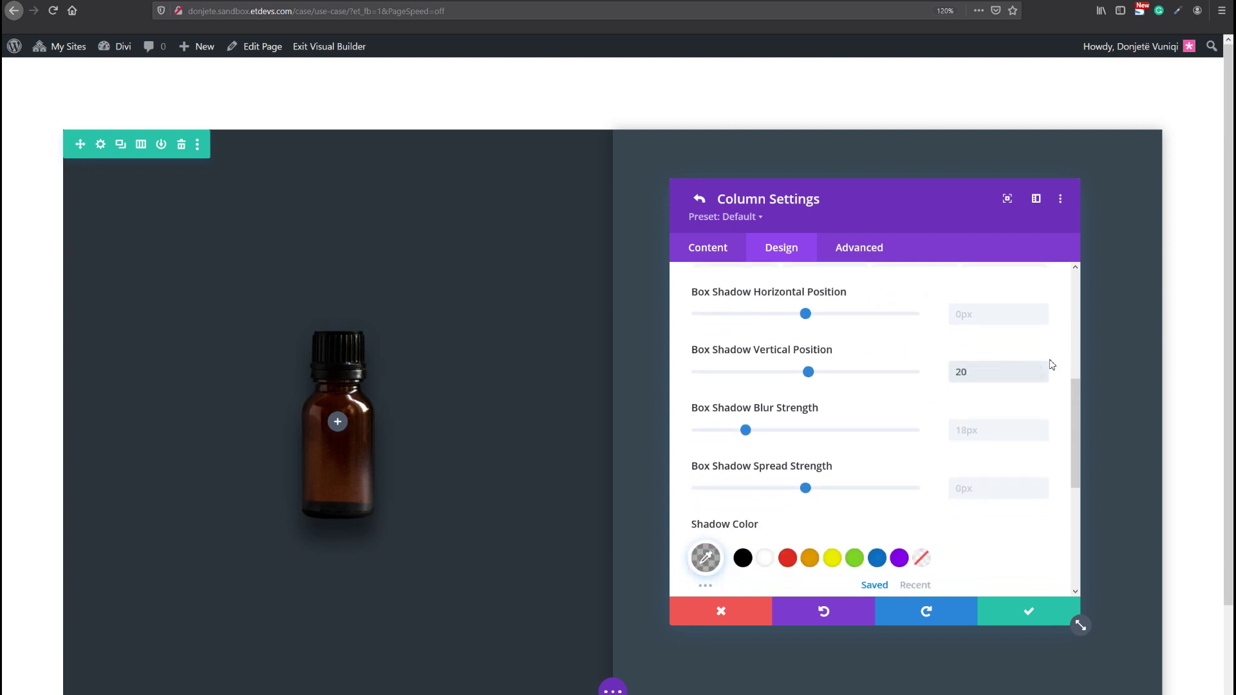
type("px")
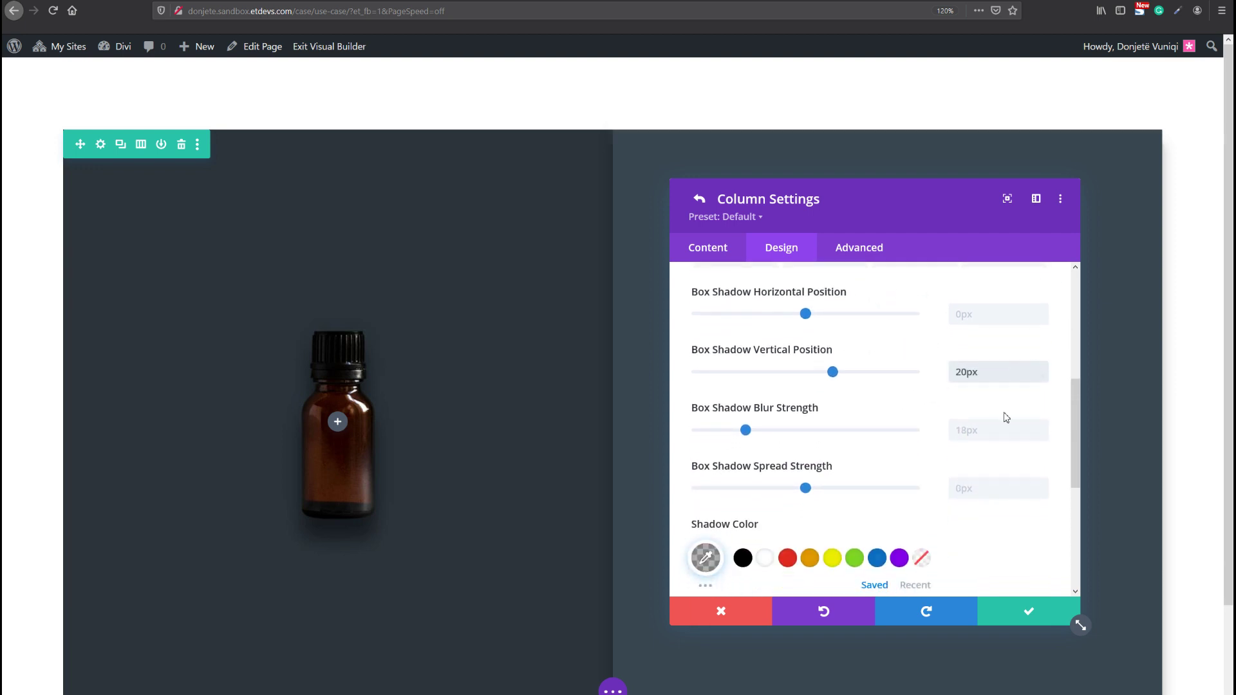
left_click(972, 432)
type("50px")
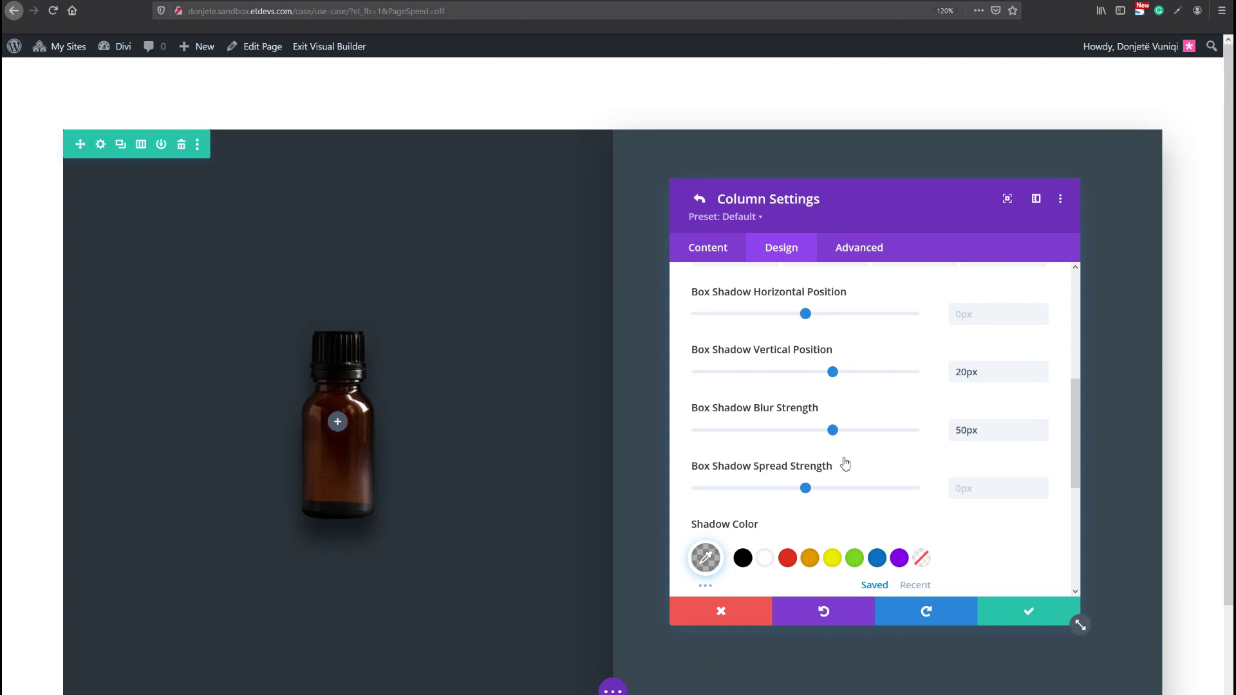
- Set the column's shadow color to rgba(0,0,0,0.14), then apply the column and row settings
scroll(844, 467, "down", 1)
left_click(707, 505)
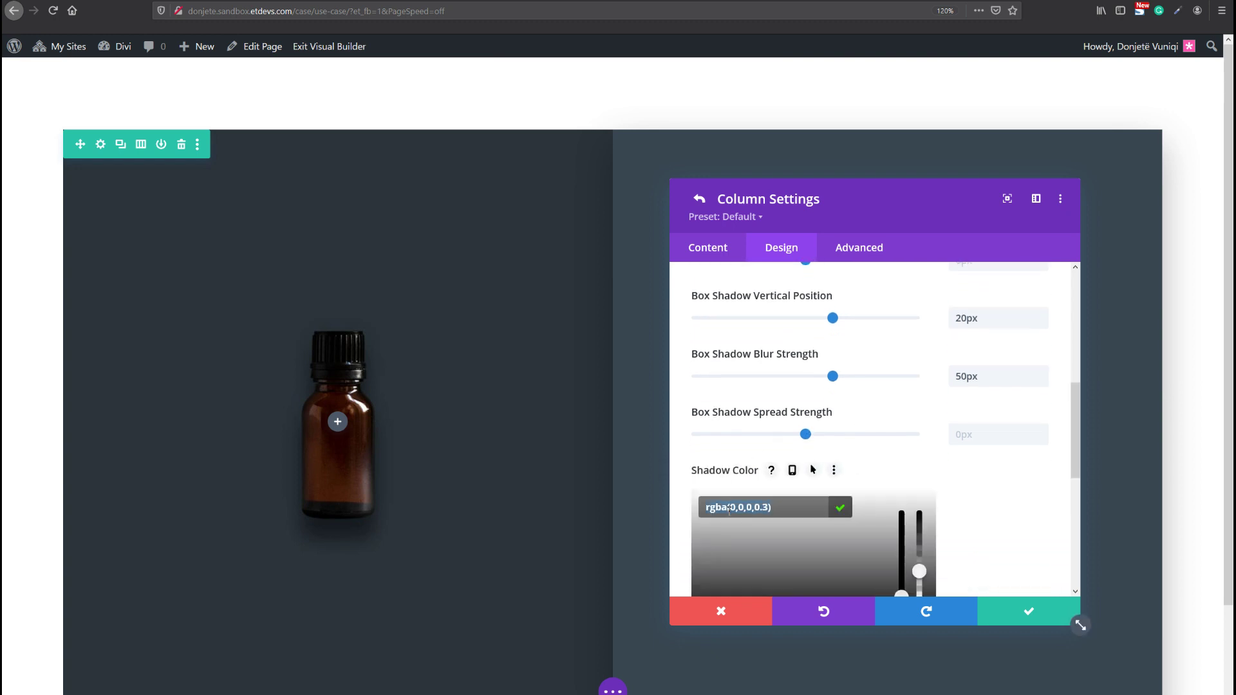
type("rgba(0,0,0,0.14)")
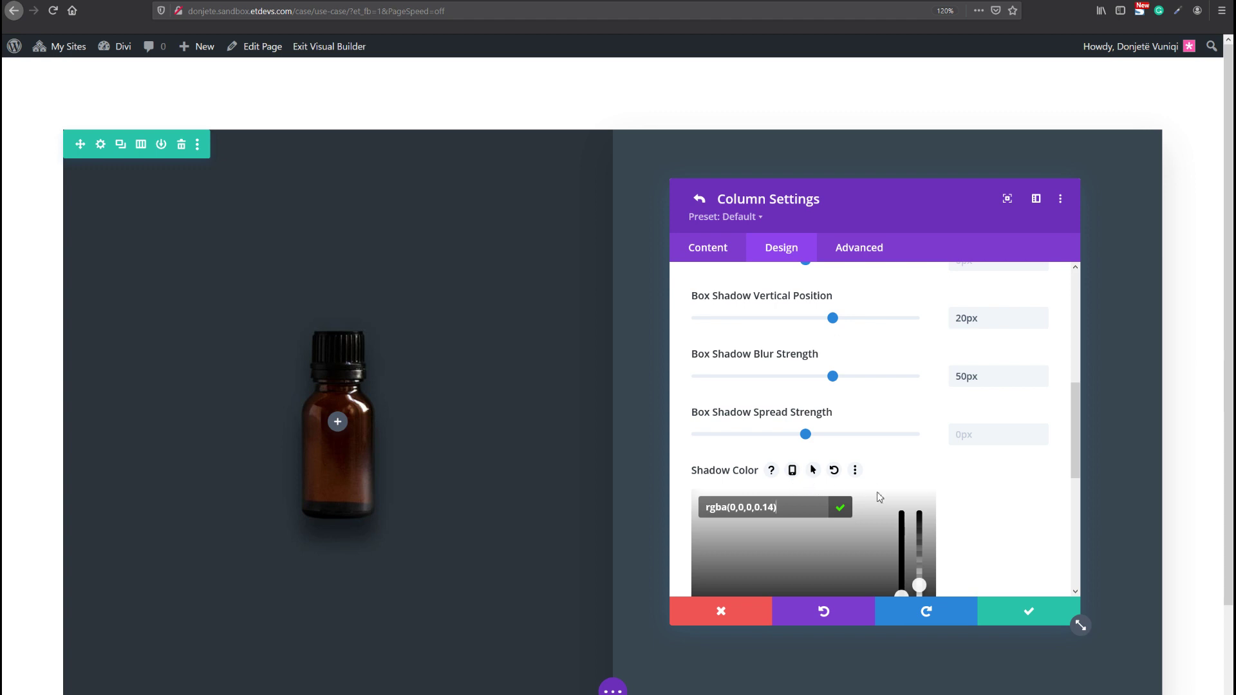
left_click(1000, 513)
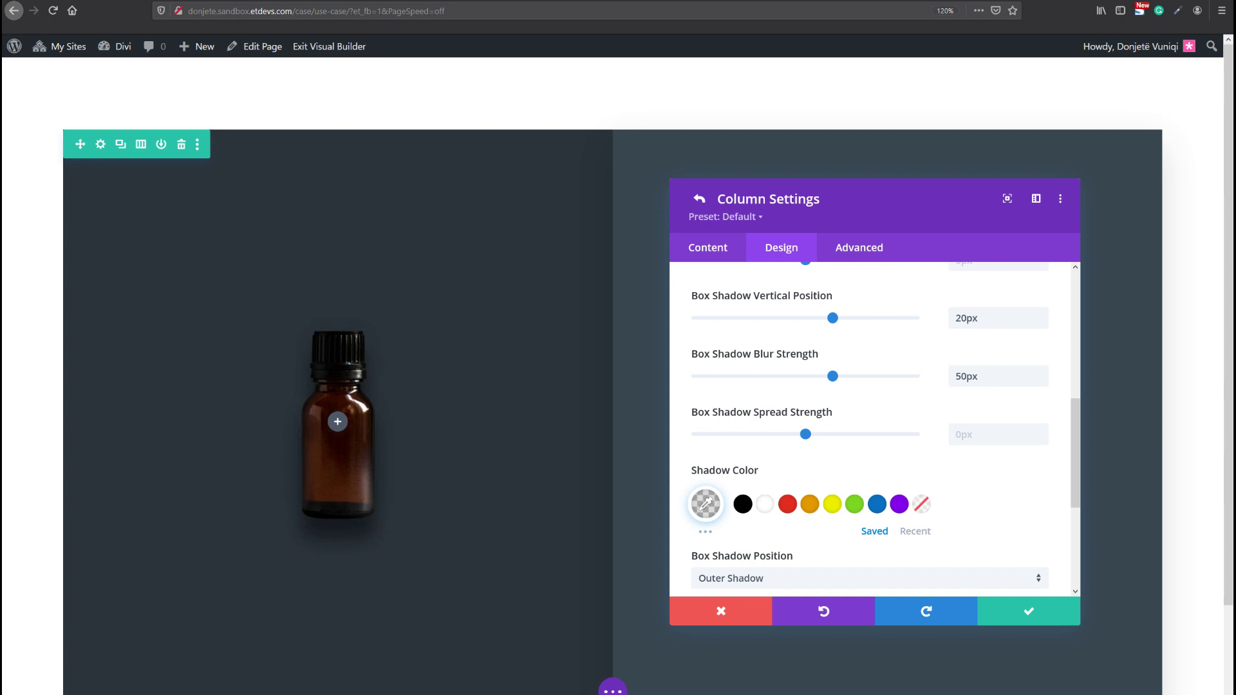
left_click(1070, 616)
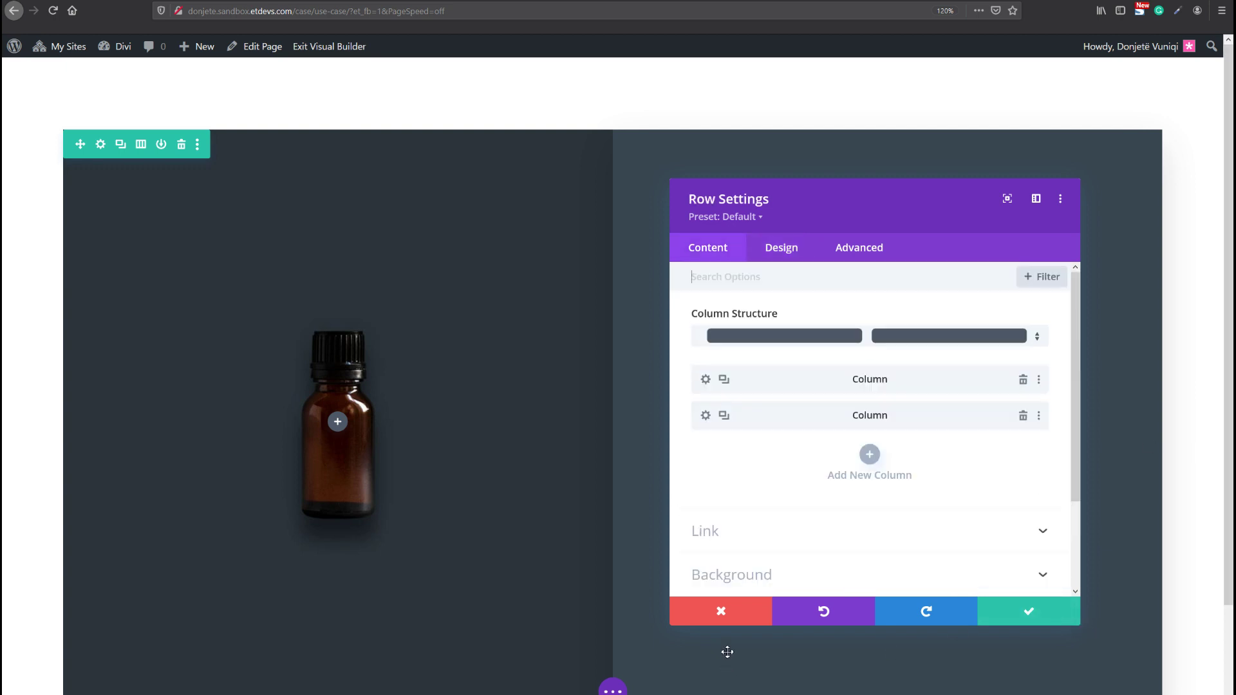
left_click(1073, 620)
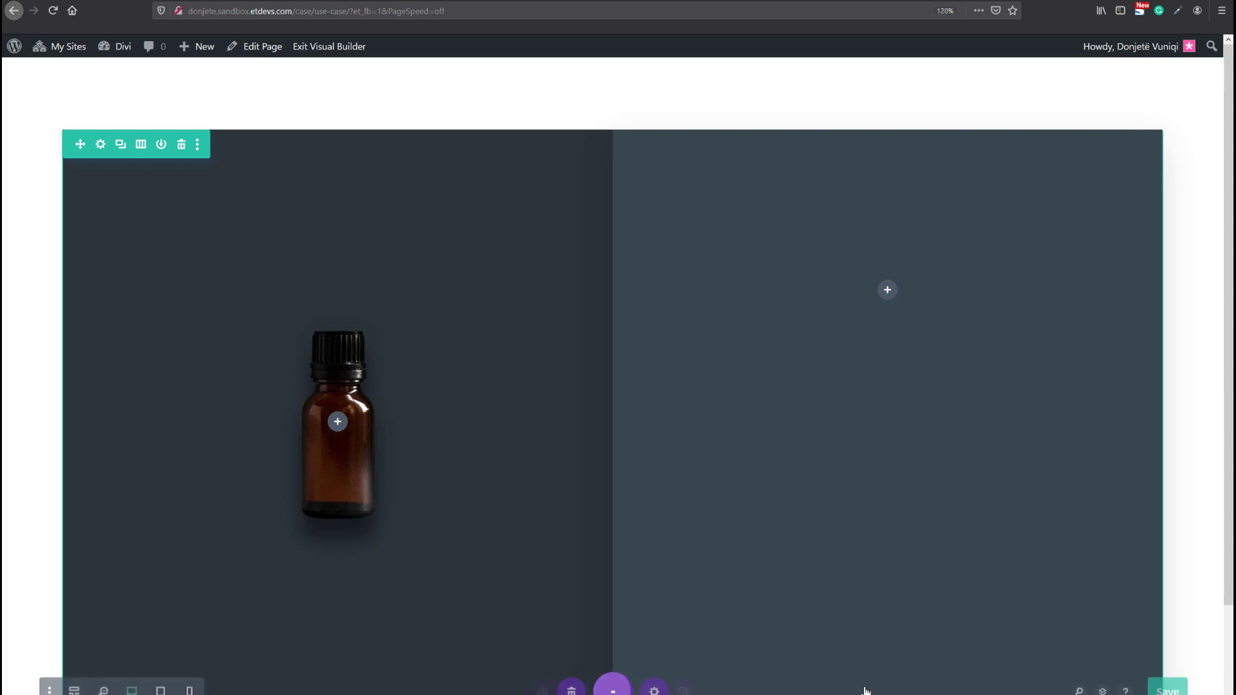
- Insert a Text module into the row's first column, over the bottle image
left_click(337, 423)
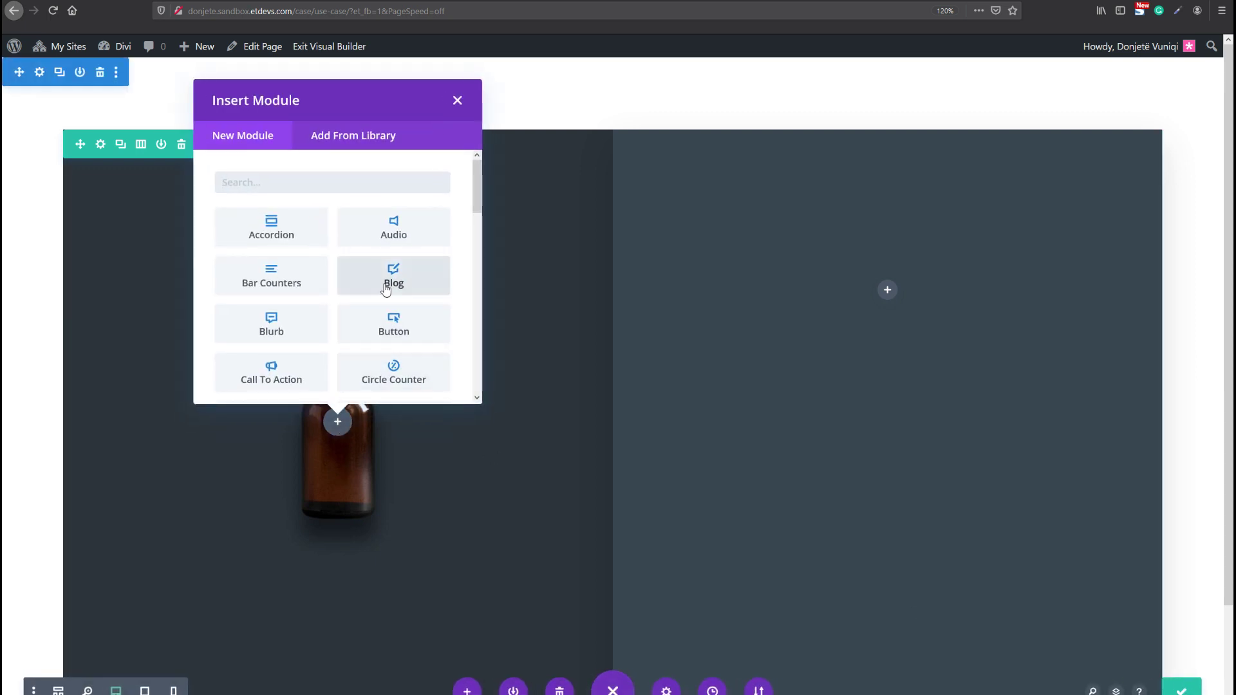
type("text")
key("Return")
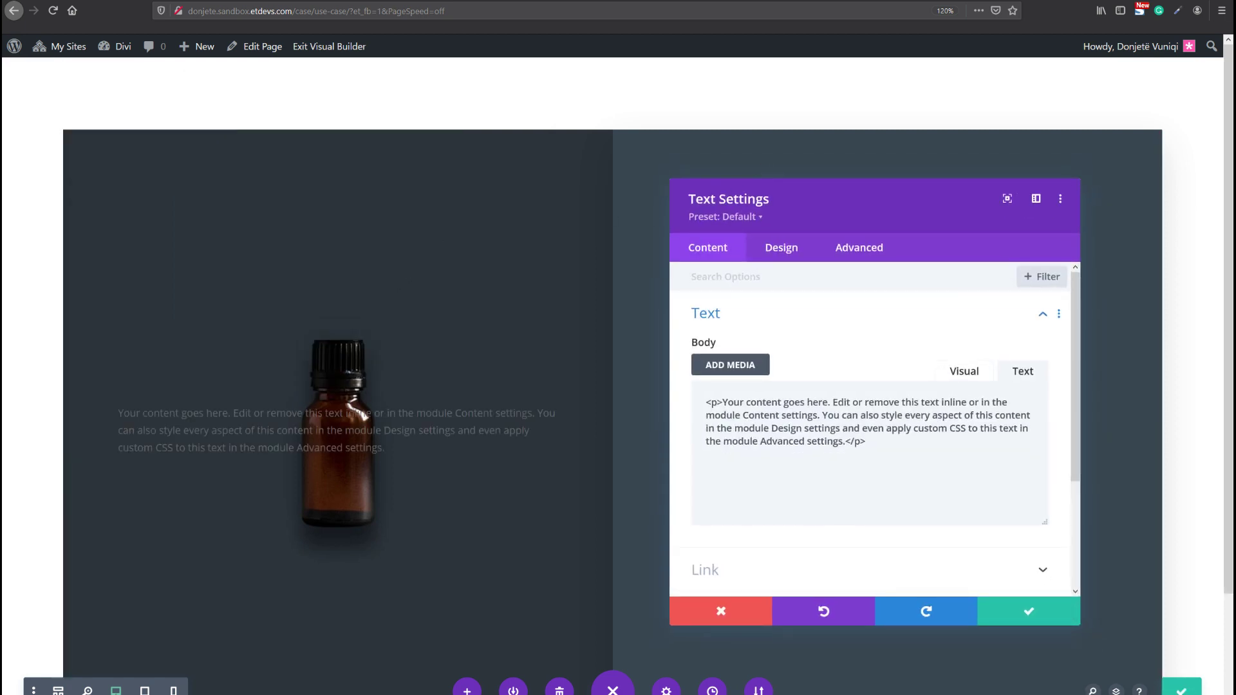
- Replace the module's placeholder body with "Face" and format it as Heading 2
left_click(966, 371)
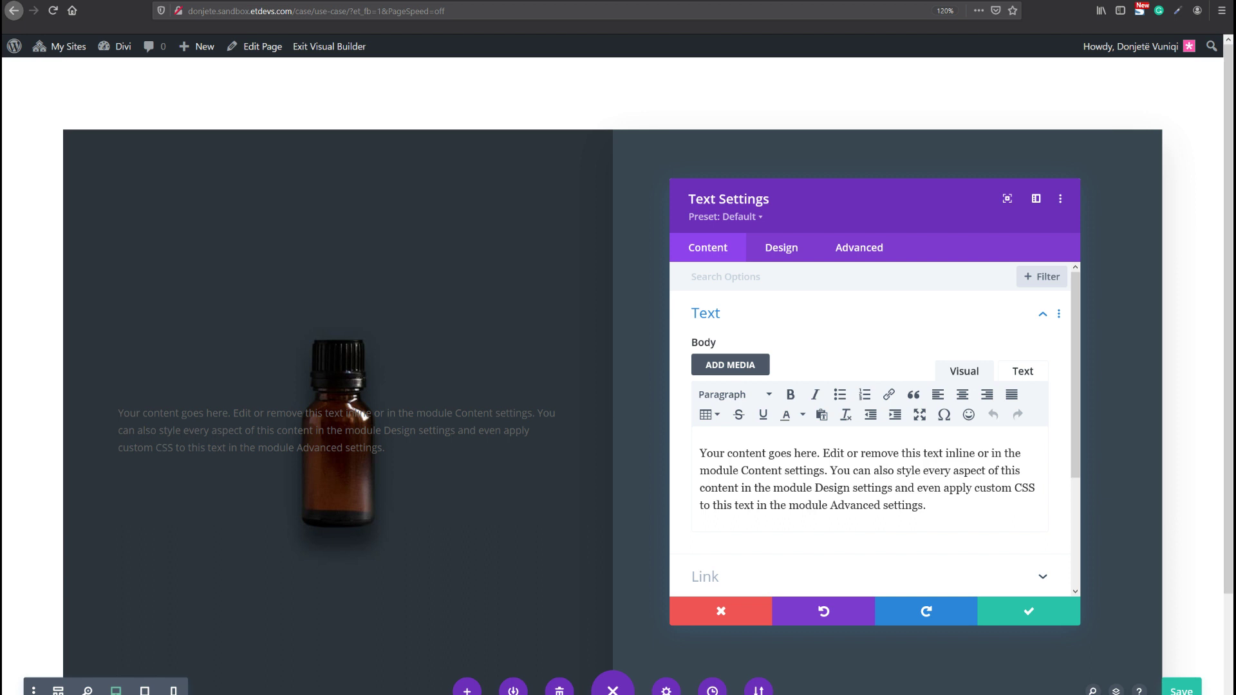
triple_click(837, 505)
type("F")
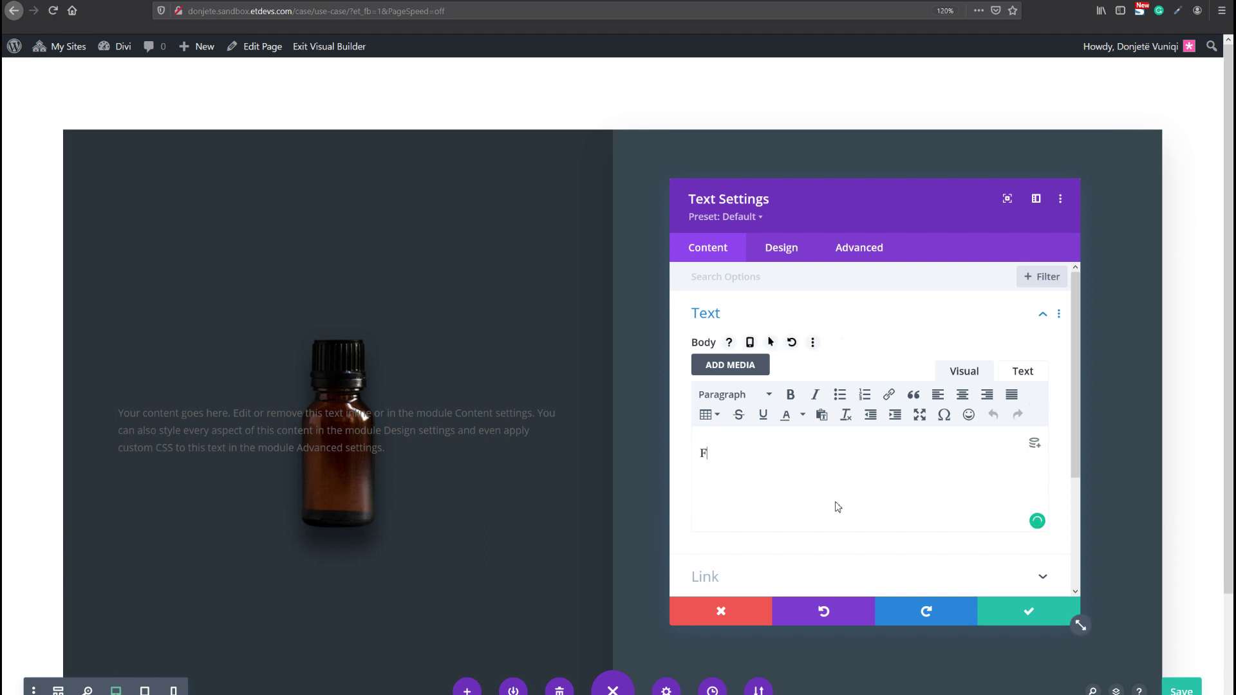
type("ace")
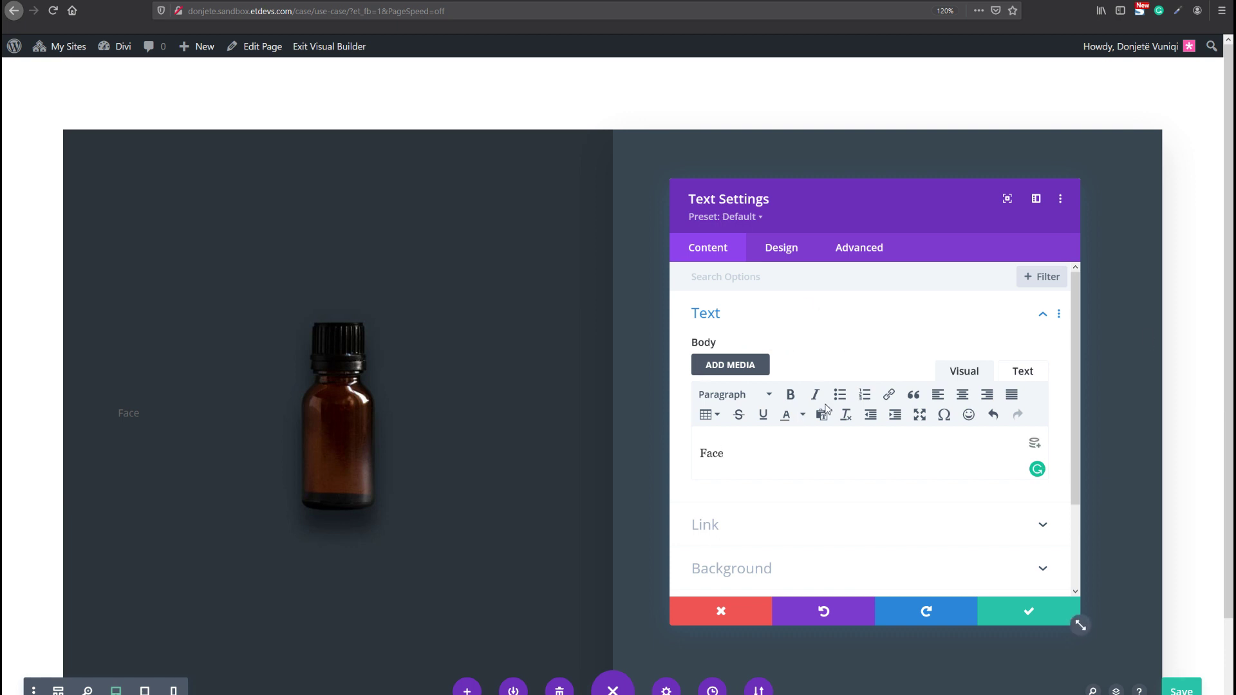
key("ctrl+a")
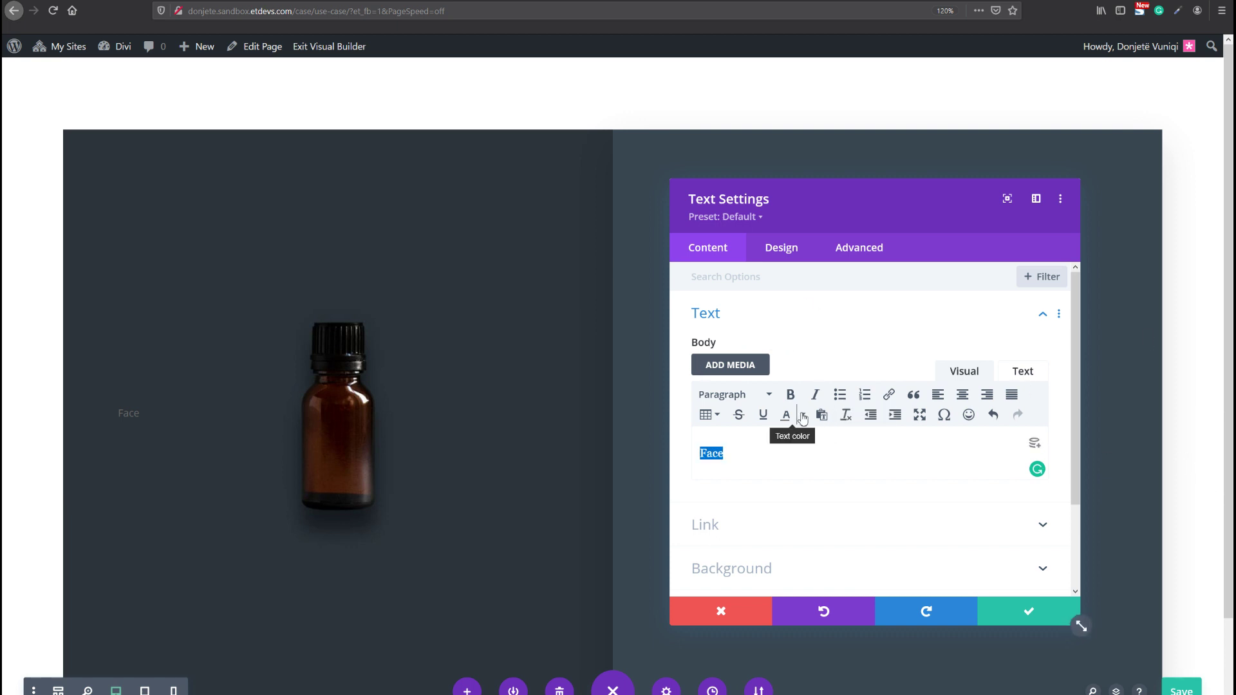
left_click(768, 402)
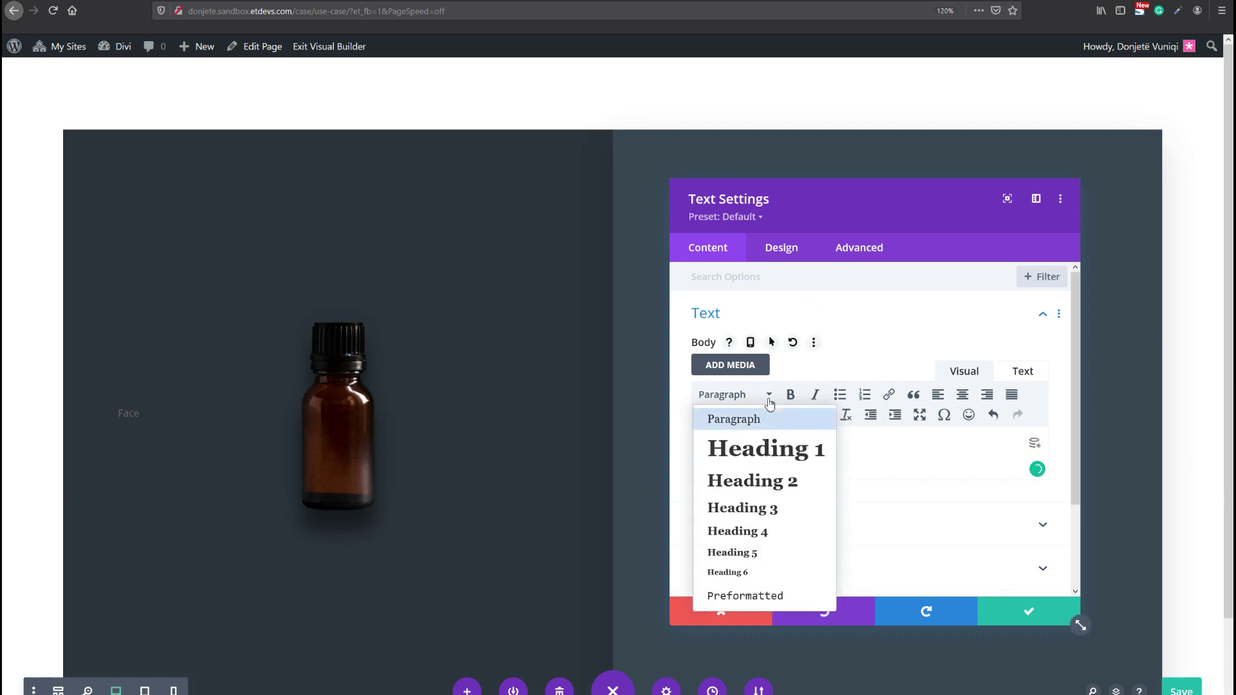
left_click(742, 481)
- Set the Heading 2 font of the text module to Alata
left_click(800, 255)
scroll(770, 345, "up", 3)
left_click(745, 361)
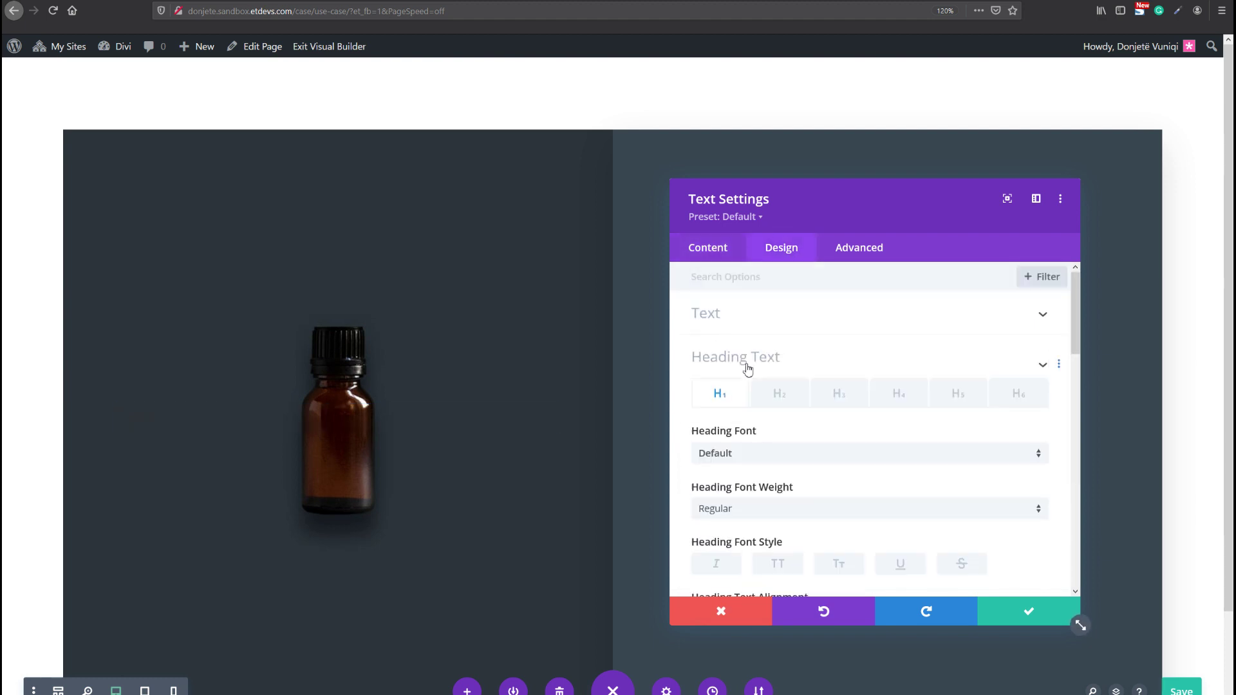
left_click(785, 322)
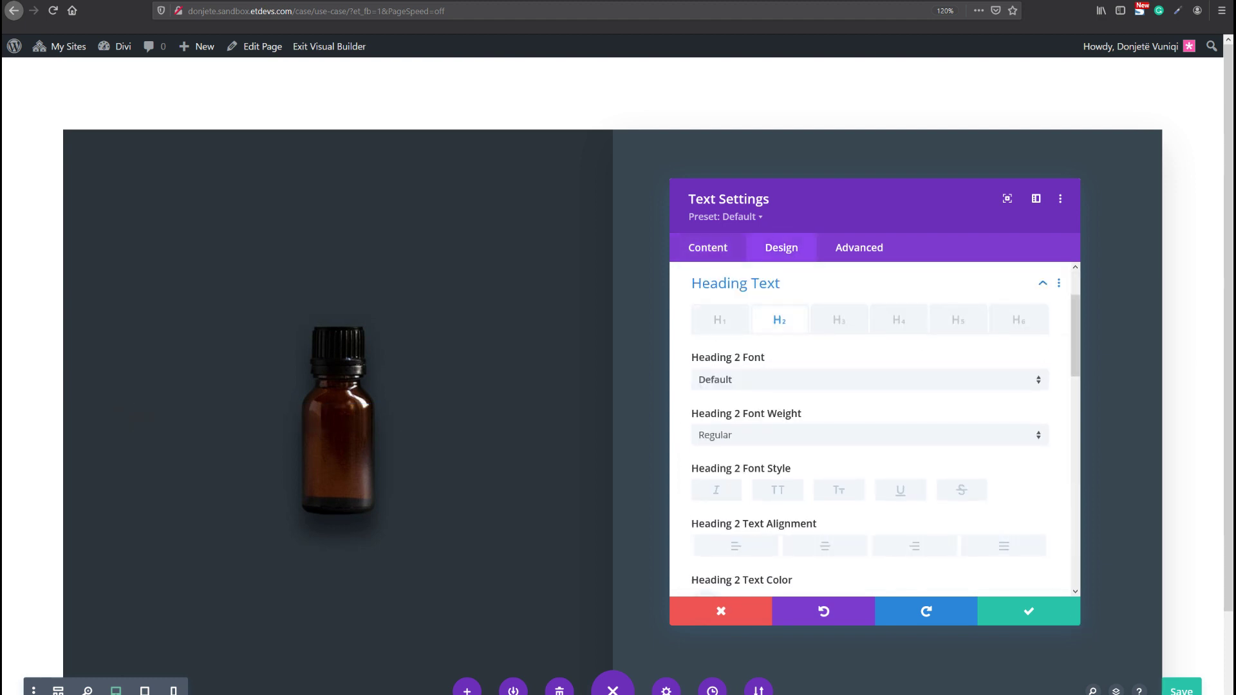
left_click(767, 390)
type("al")
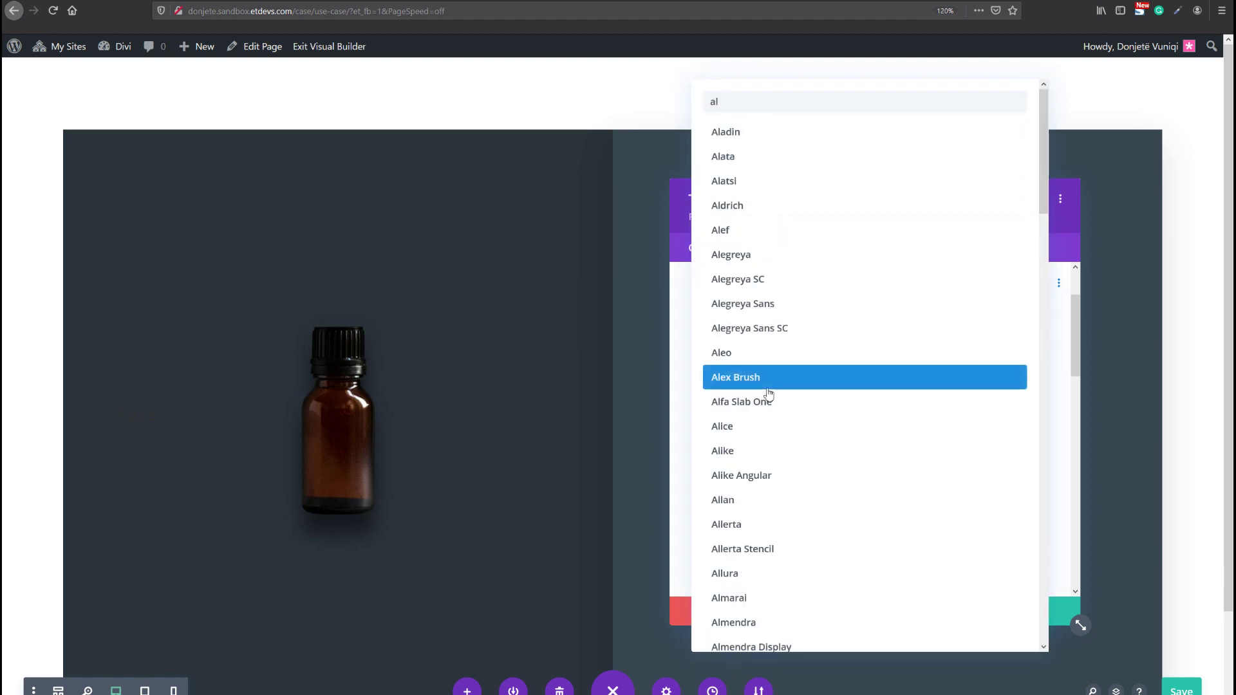
type("ata")
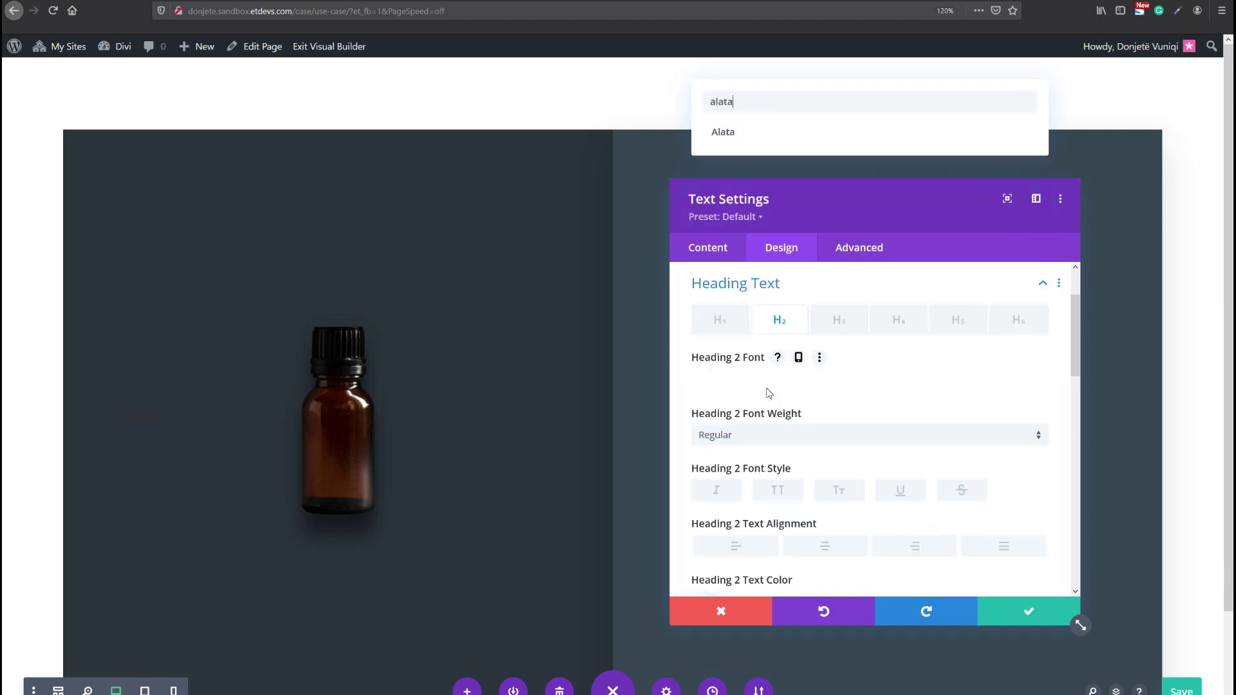
left_click(736, 133)
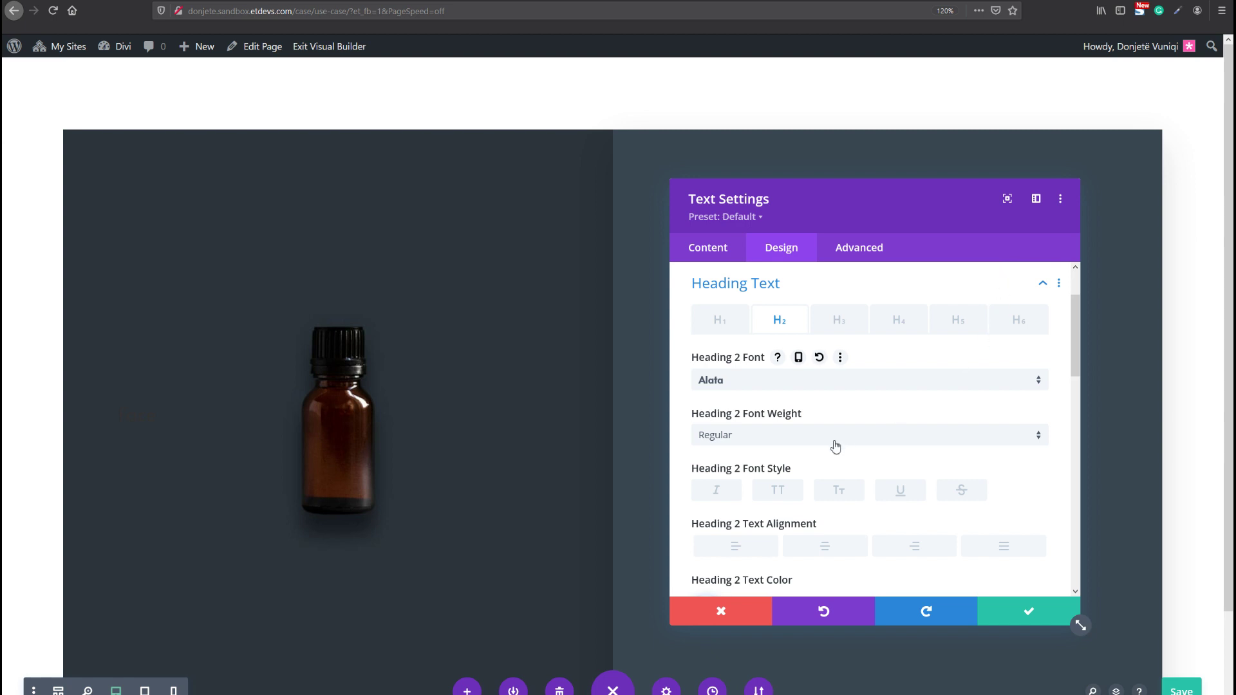
- Make the Heading 2 font weight Bold and center the heading text
scroll(837, 443, "down", 1)
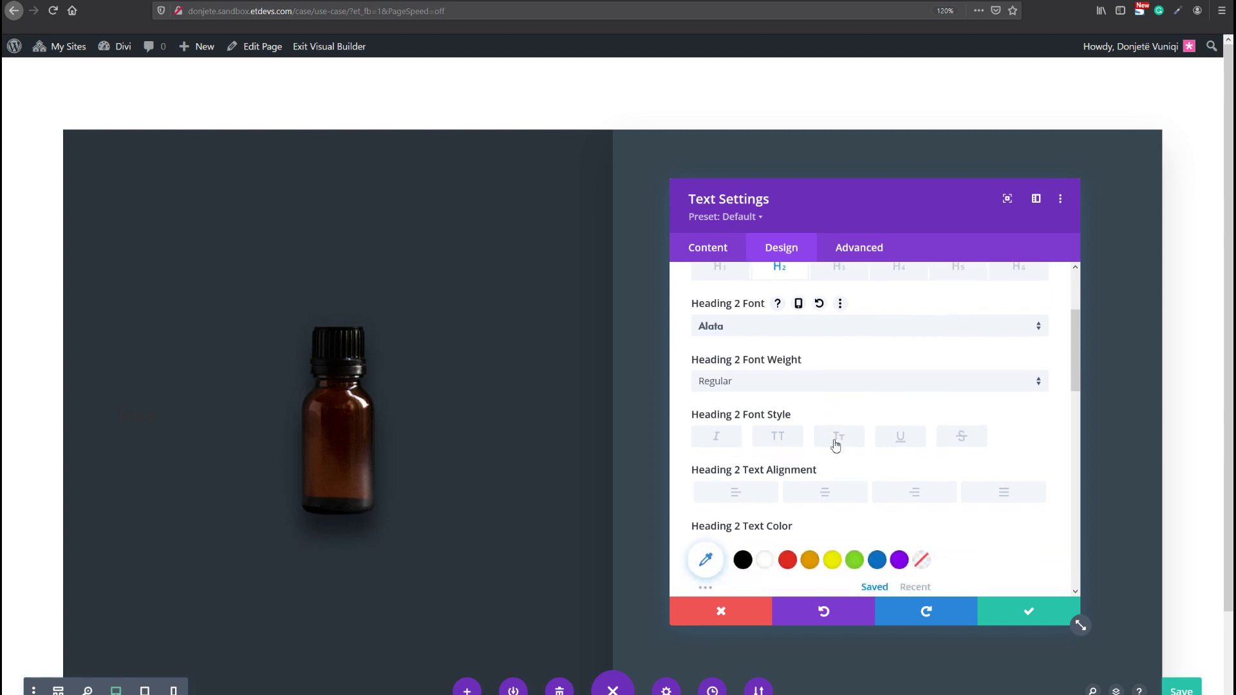
left_click(810, 383)
left_click(782, 421)
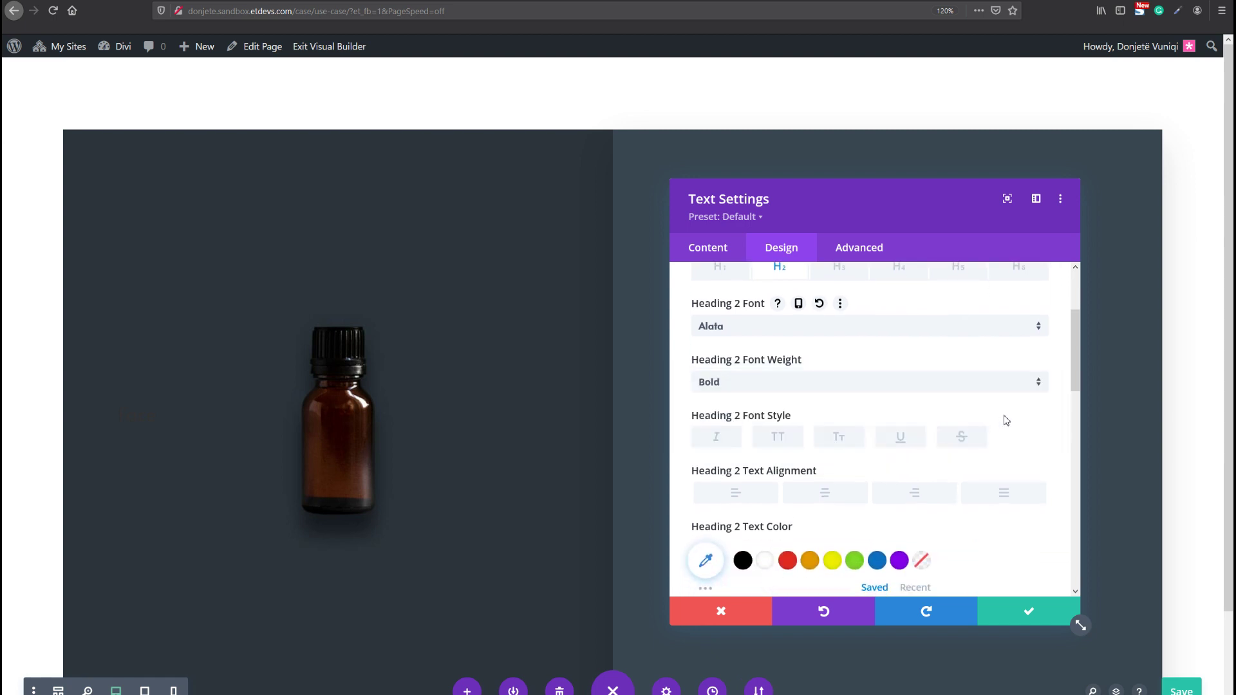
left_click(814, 497)
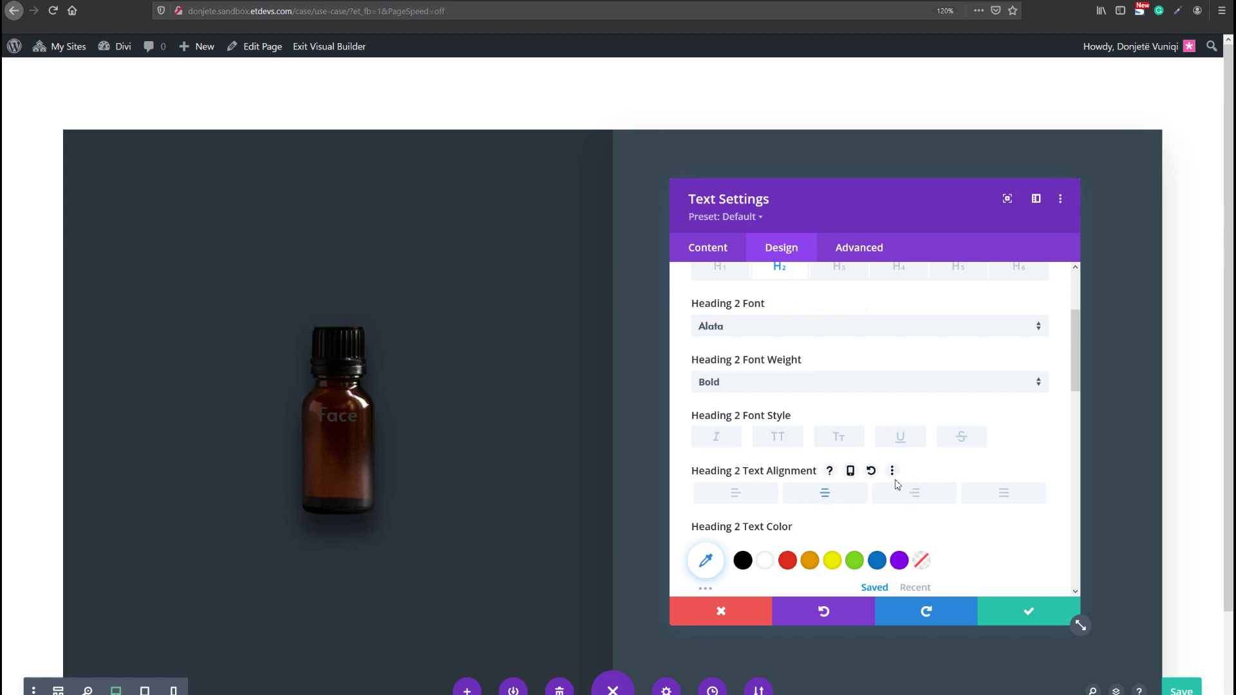
- Set the Heading 2 text size to 200px and its text color to white
scroll(964, 473, "down", 5)
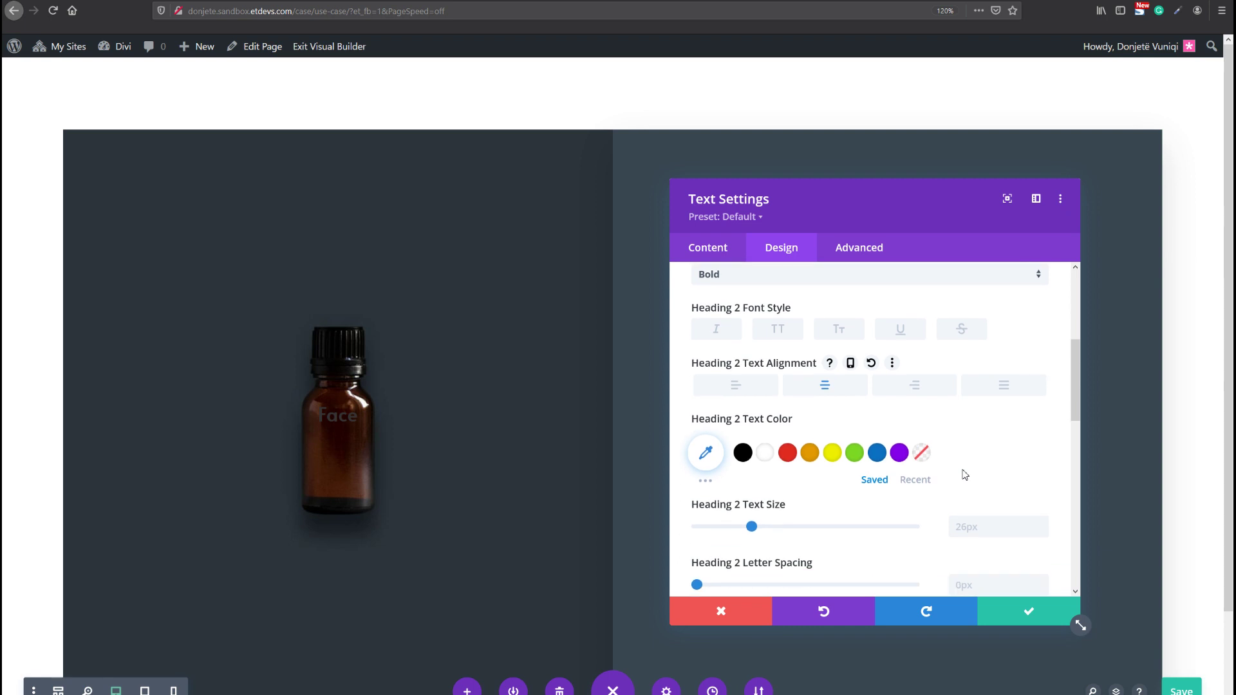
left_click(964, 473)
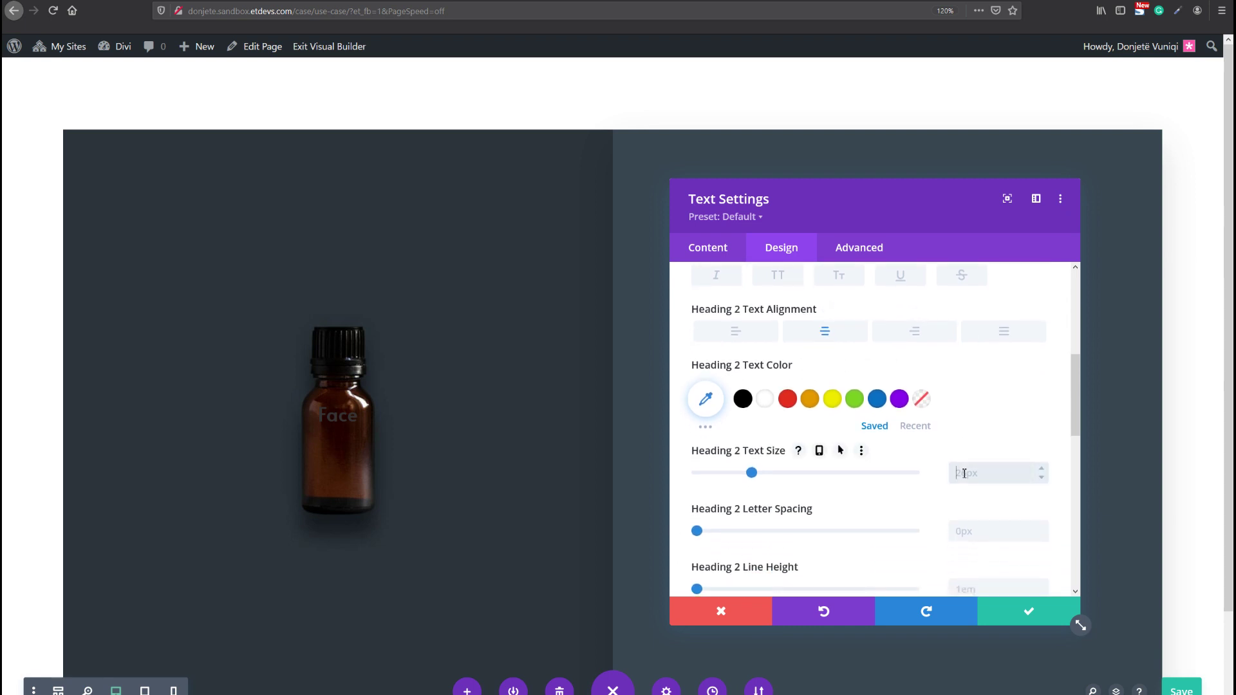
scroll(963, 466, "up", 2)
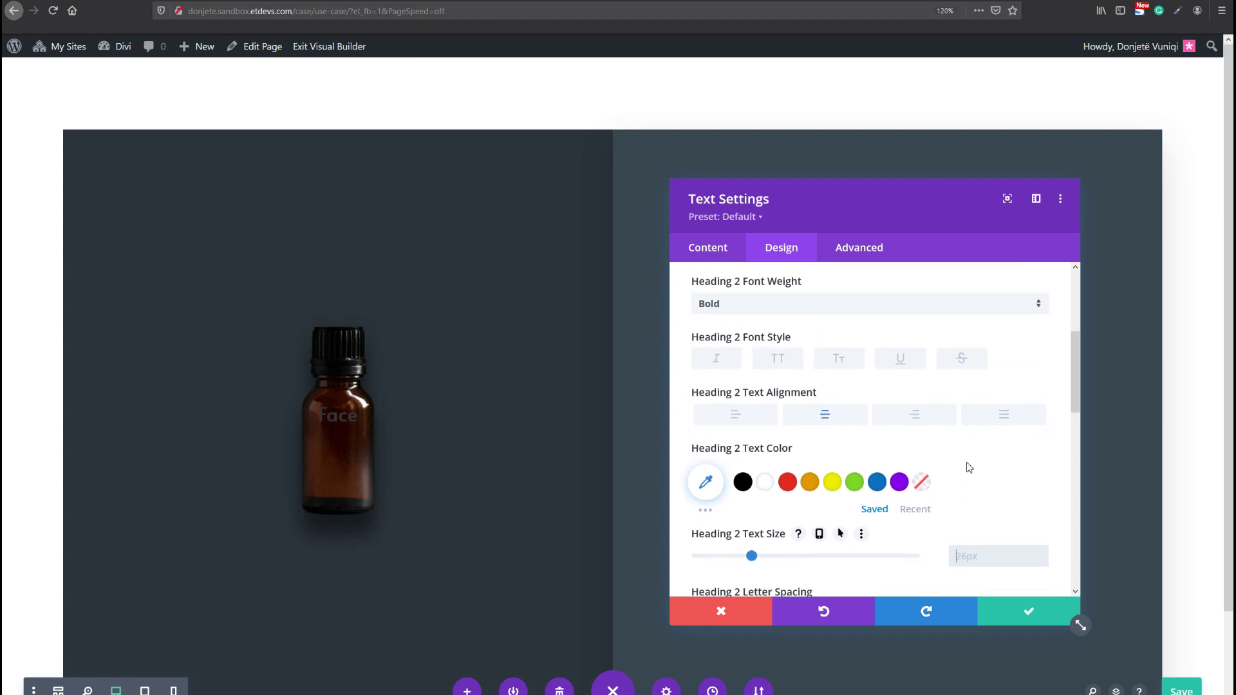
type("200")
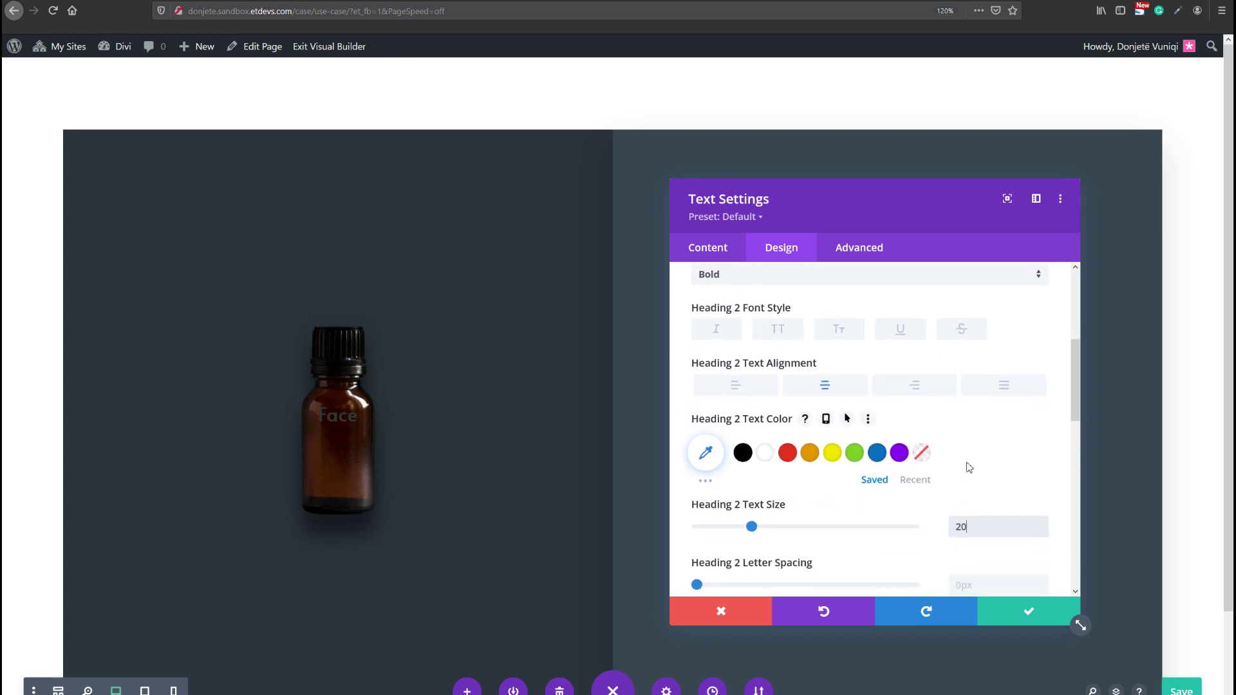
left_click(766, 454)
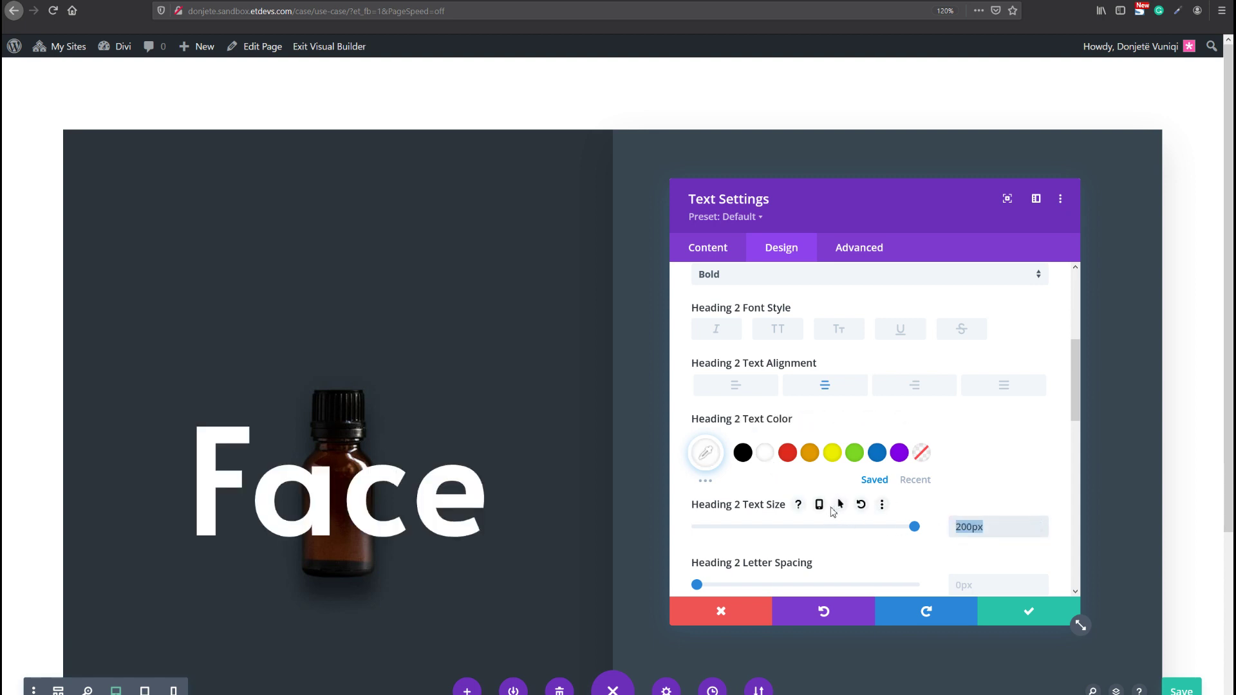
- Make the Heading 2 text size responsive, with 150px on tablet and 100px on phone
left_click(825, 508)
left_click(887, 537)
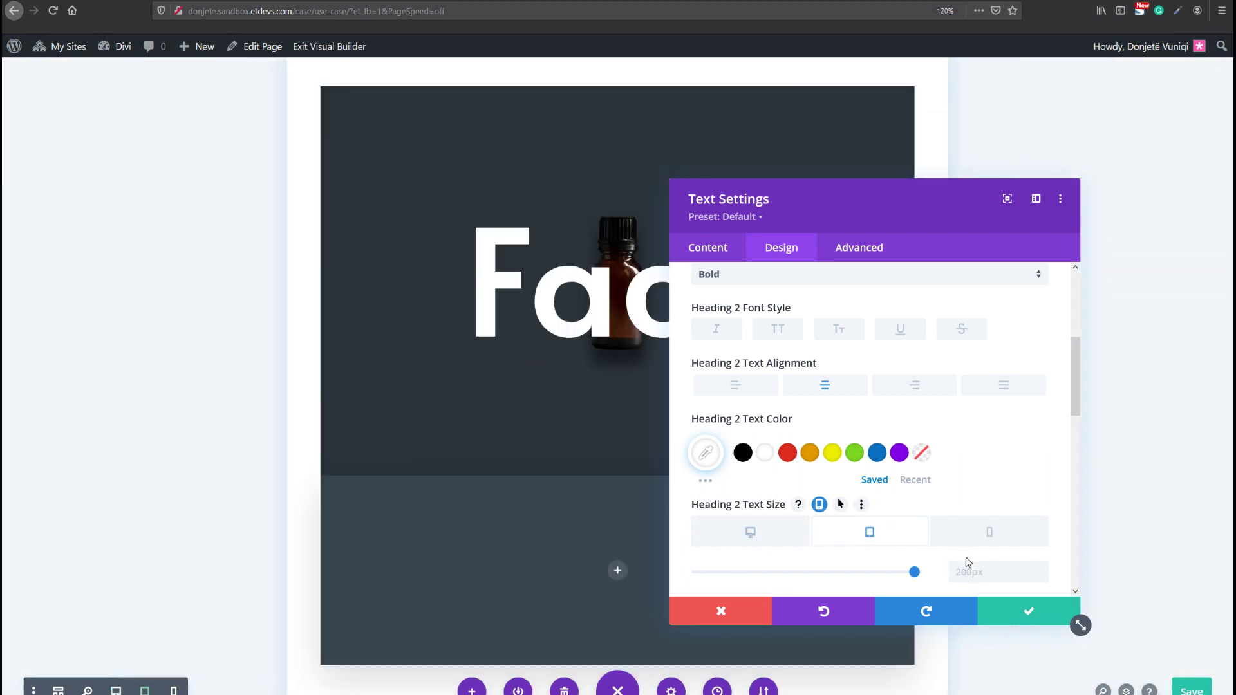
left_click(985, 570)
type("150")
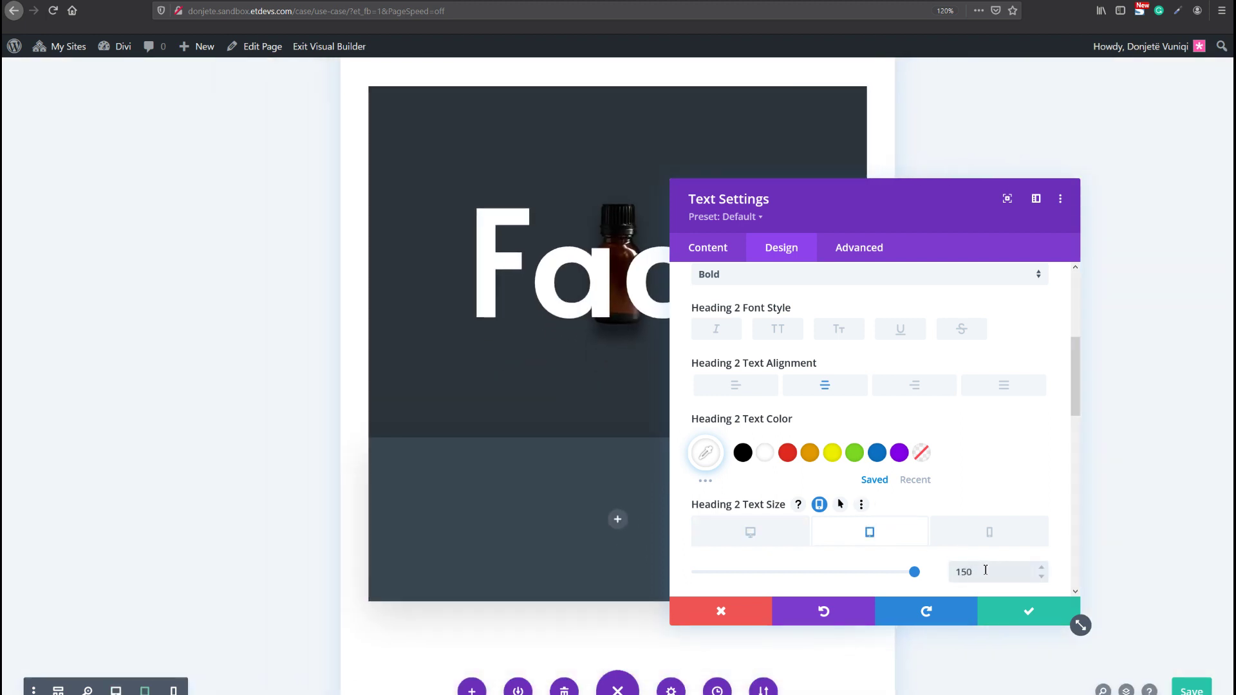
left_click(991, 533)
left_click(1007, 566)
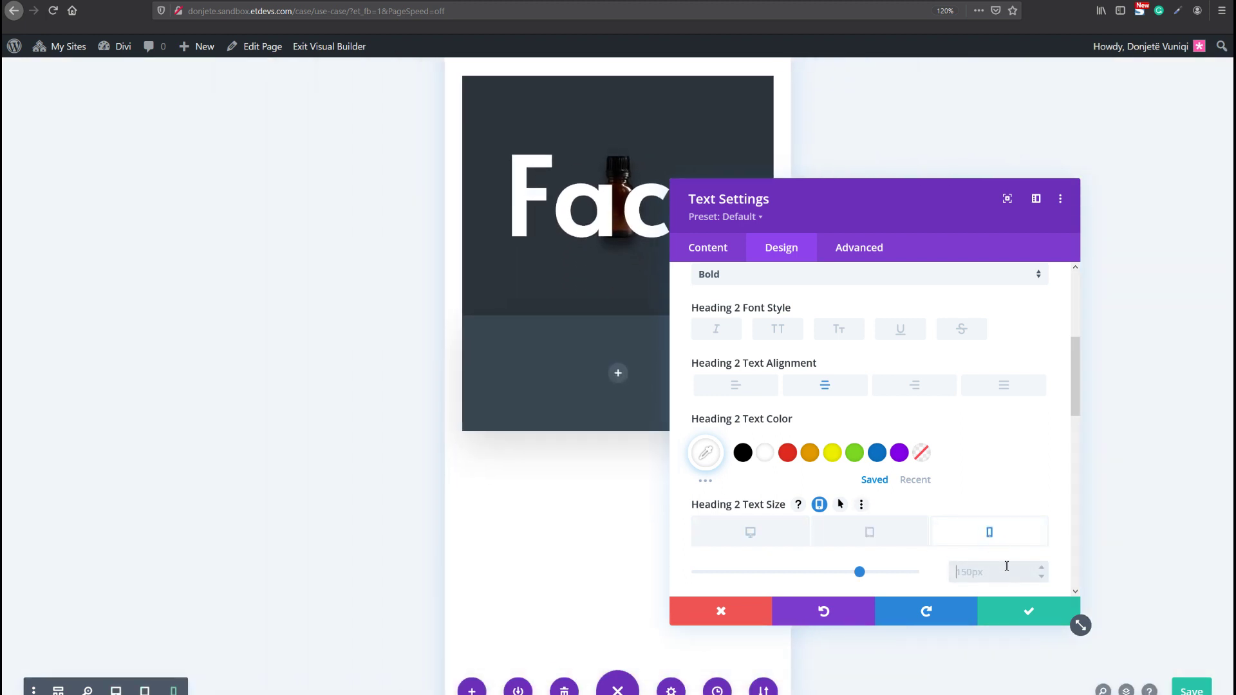
type("100")
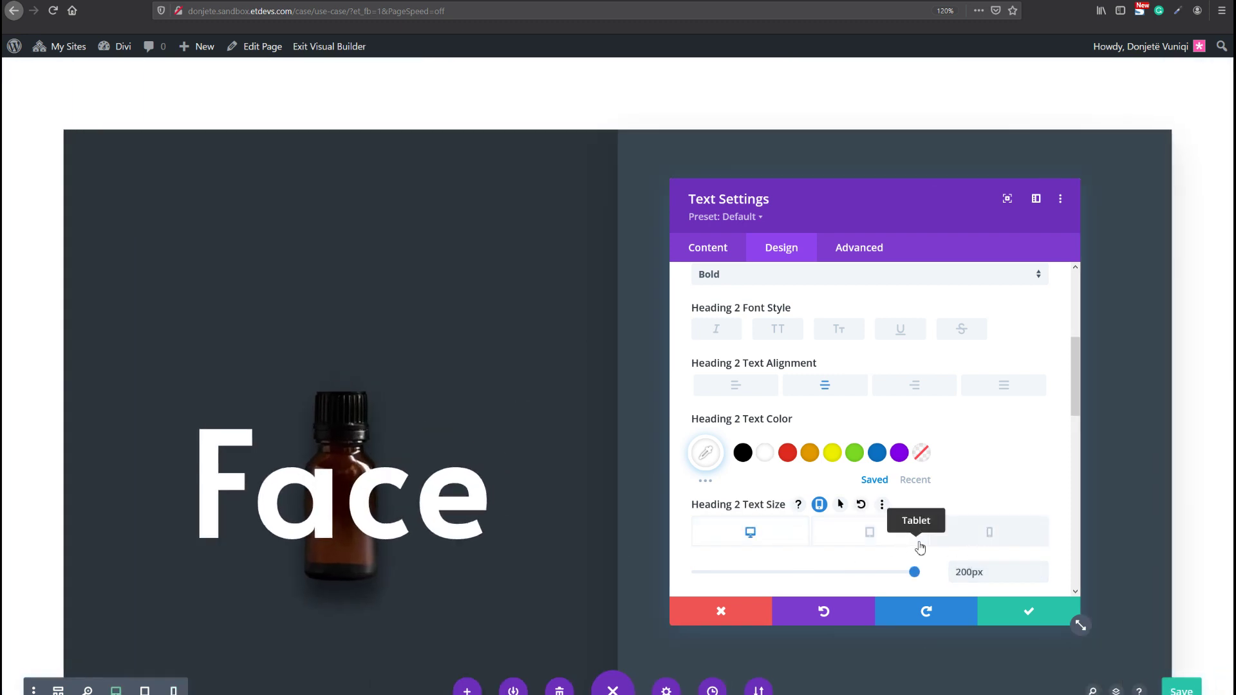
- Set the Heading 2 letter spacing to -1px
scroll(992, 473, "down", 2)
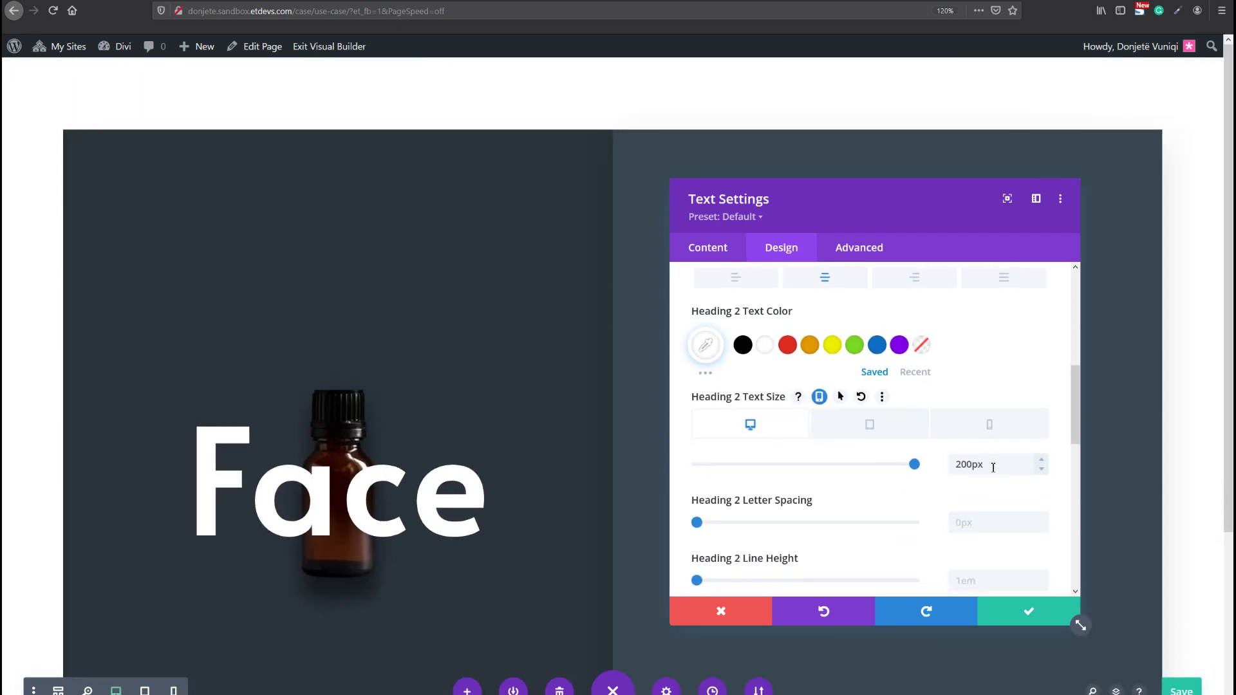
scroll(927, 467, "down", 1)
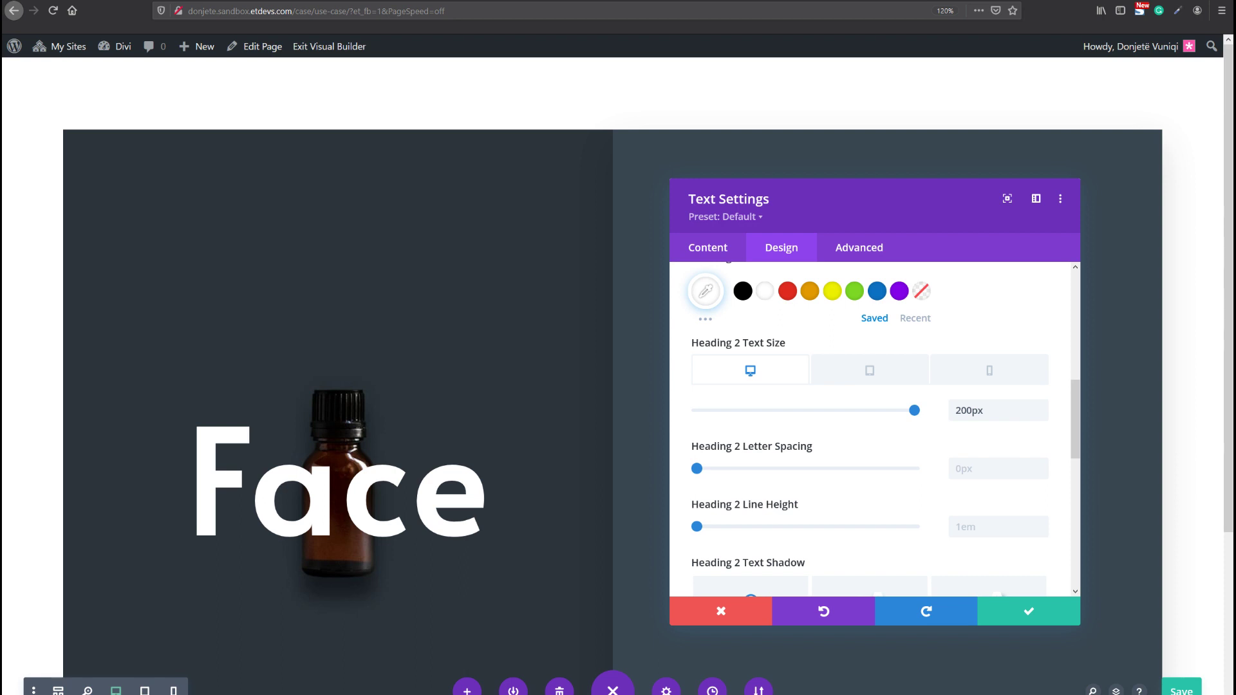
left_click(978, 462)
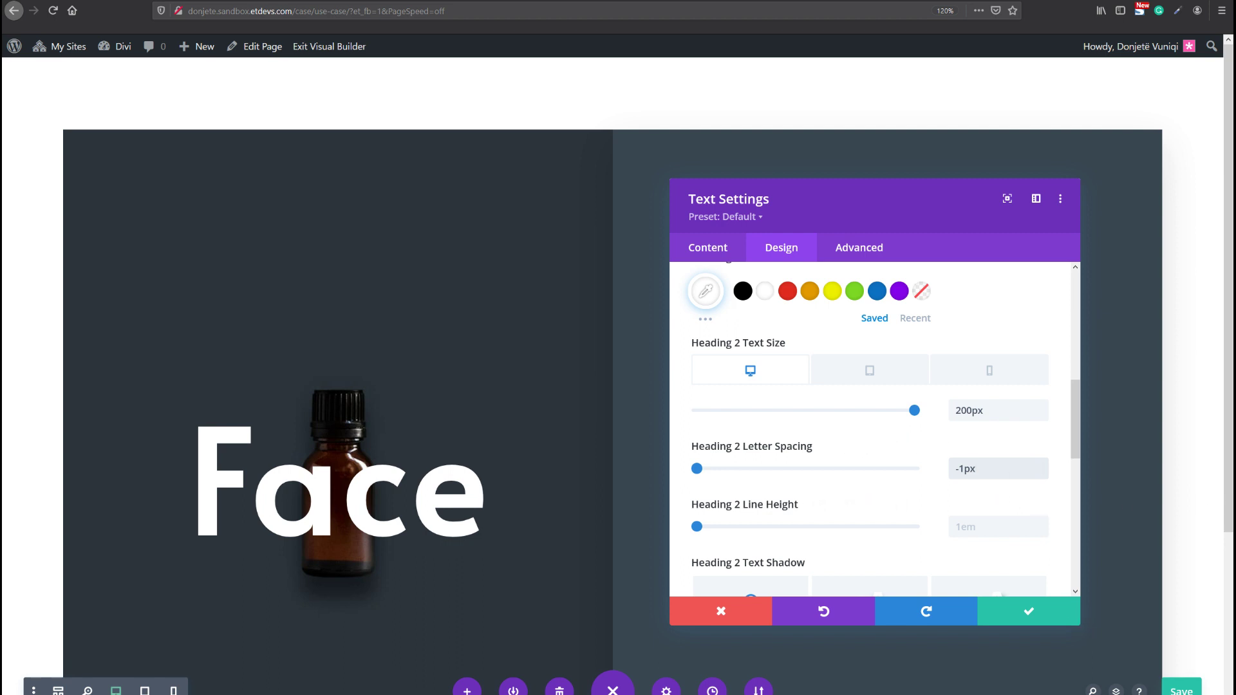
scroll(1189, 360, "down", 1)
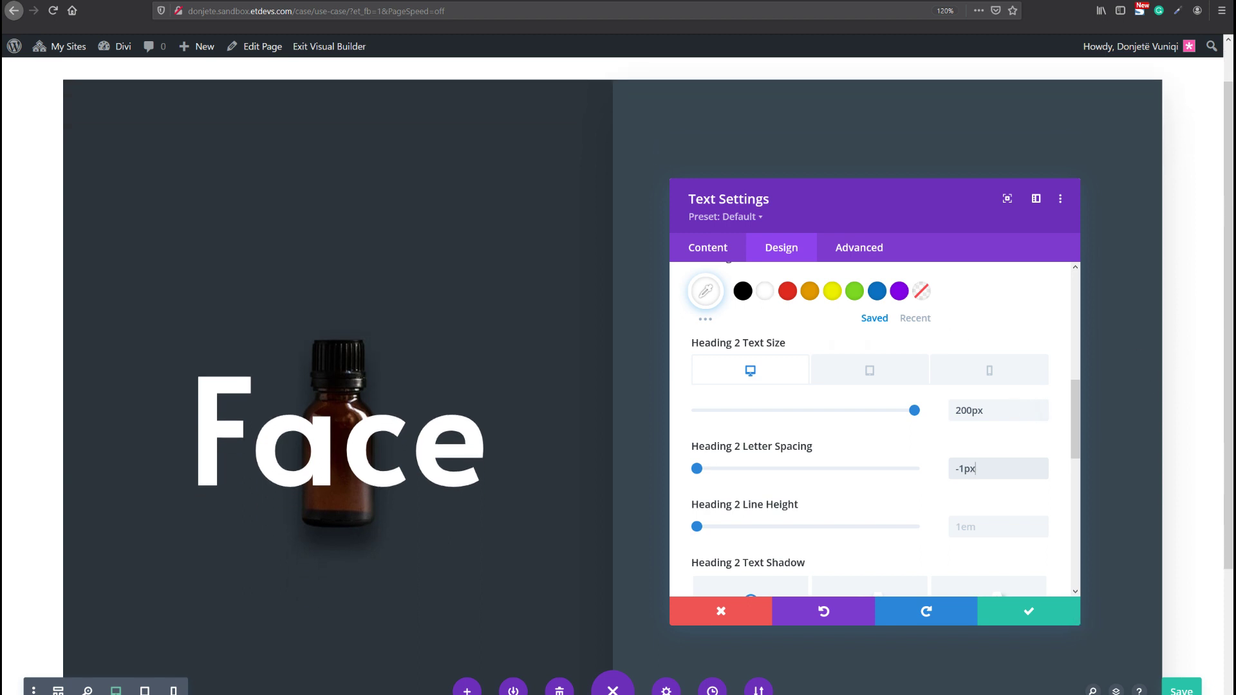
- Change the text module's position from Default to Absolute
left_click(858, 249)
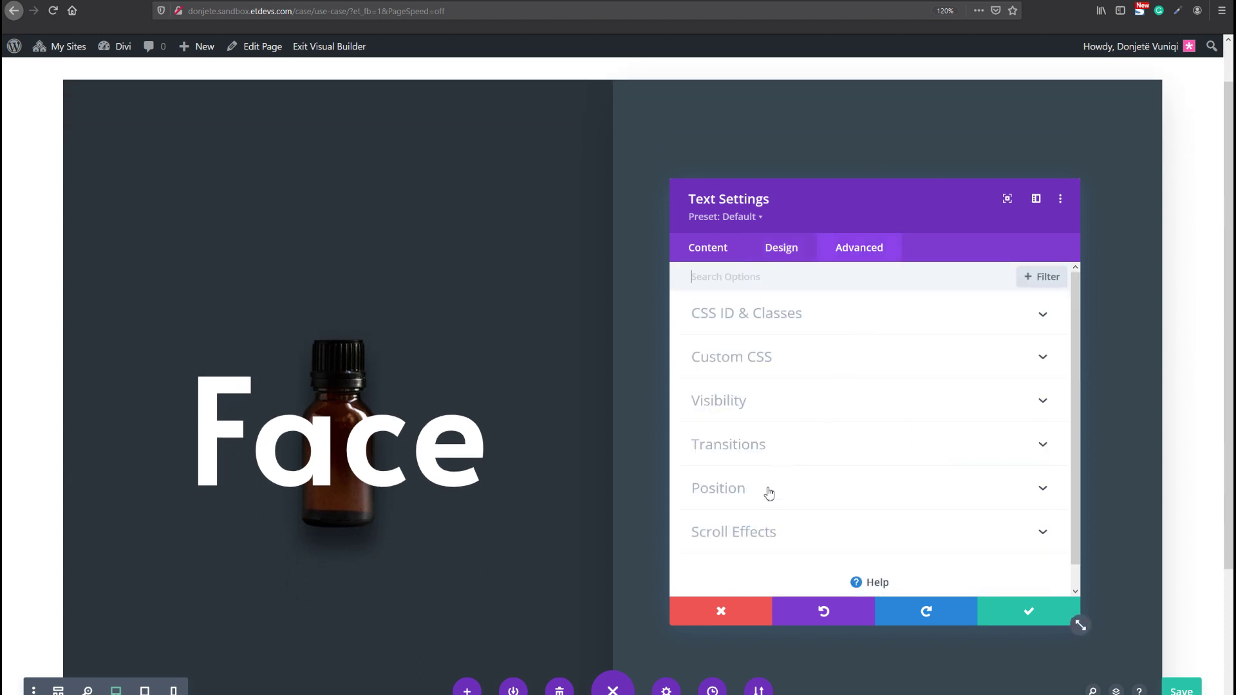
left_click(748, 482)
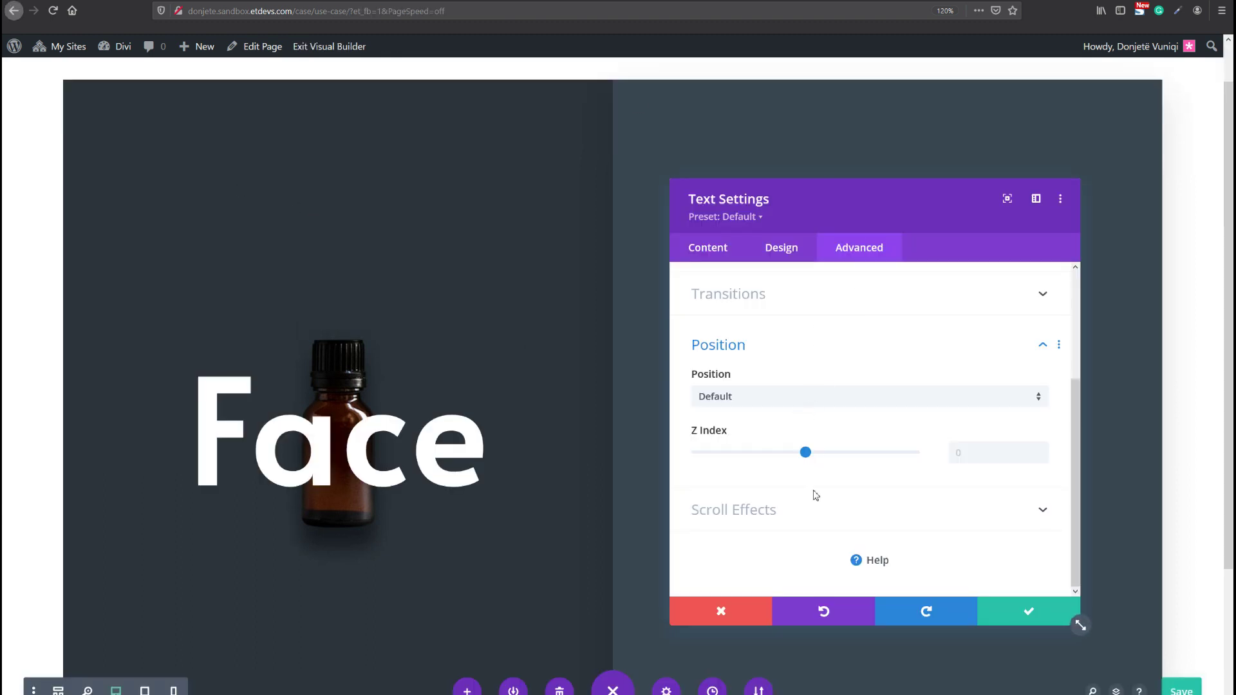
mouse_move(805, 380)
left_click(775, 402)
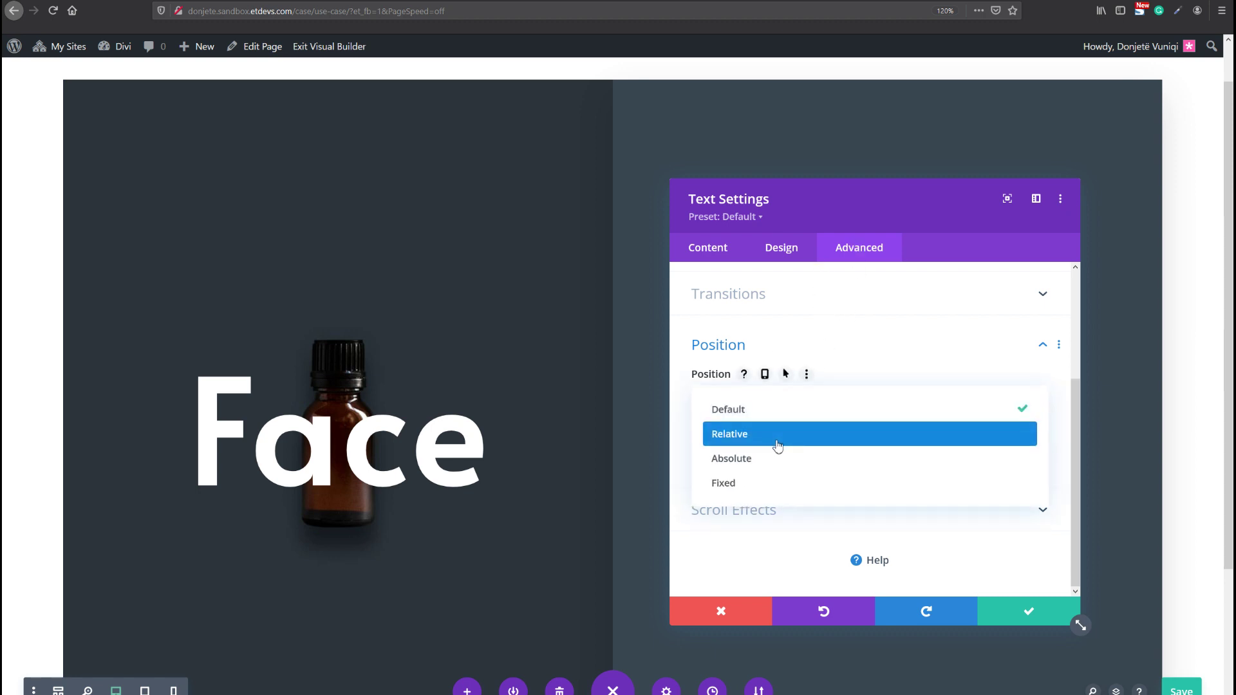
left_click(779, 458)
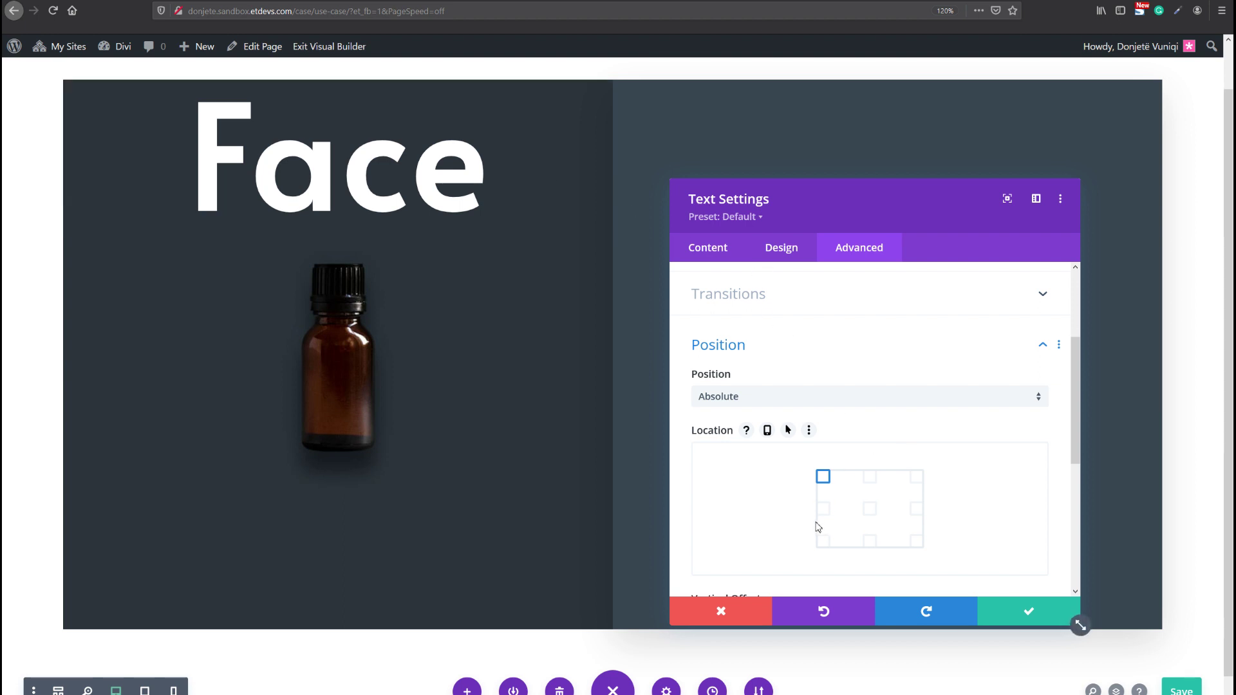
scroll(886, 403, "down", 2)
scroll(825, 312, "up", 2)
- Clear the text module's width value so it uses auto, and reopen its position settings
left_click(787, 254)
left_click(747, 394)
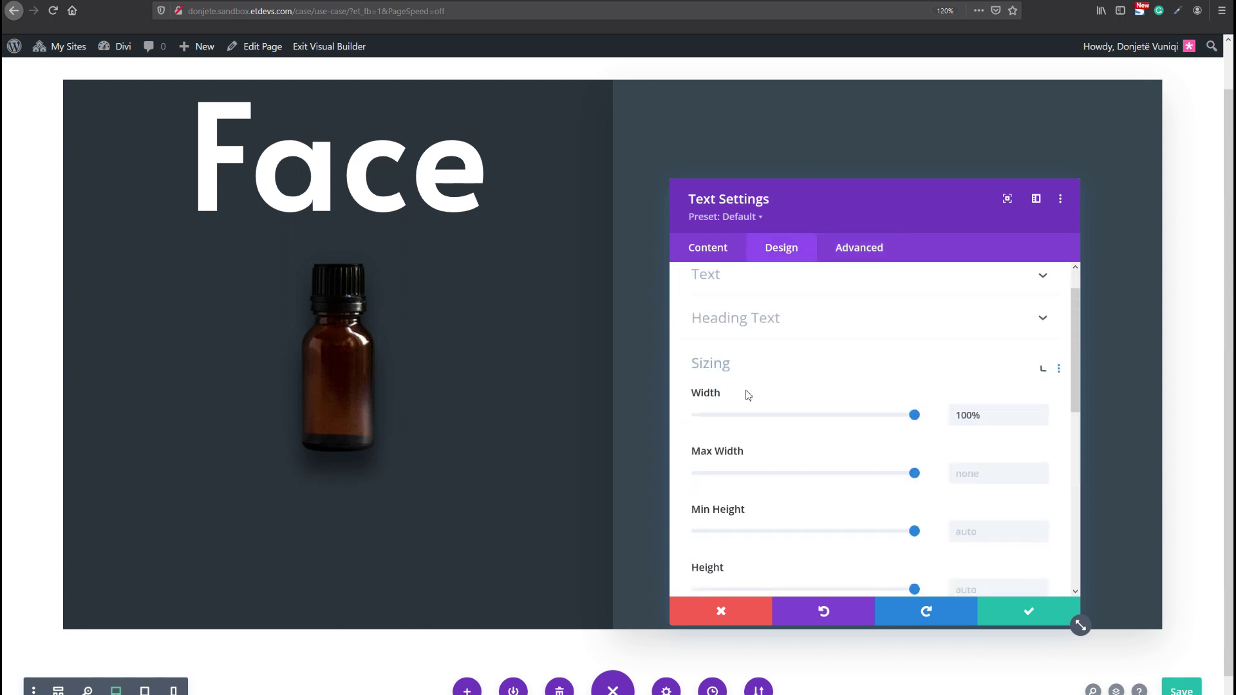
triple_click(1002, 328)
key("BackSpace")
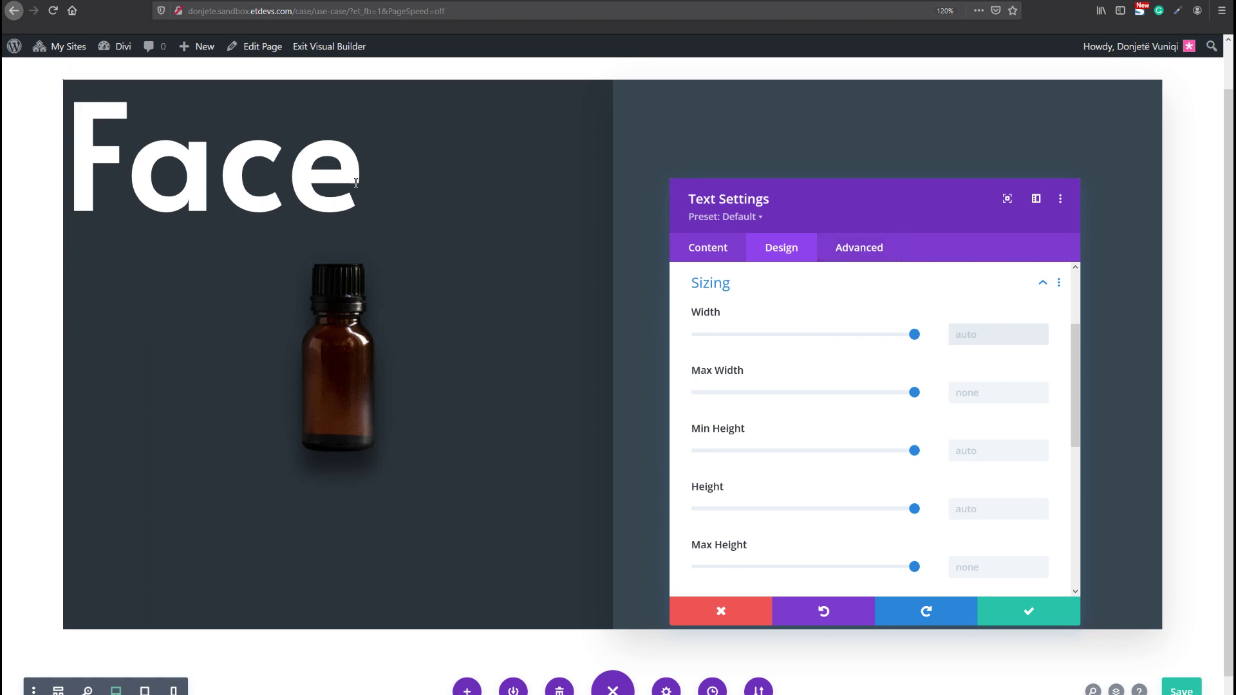
left_click(865, 255)
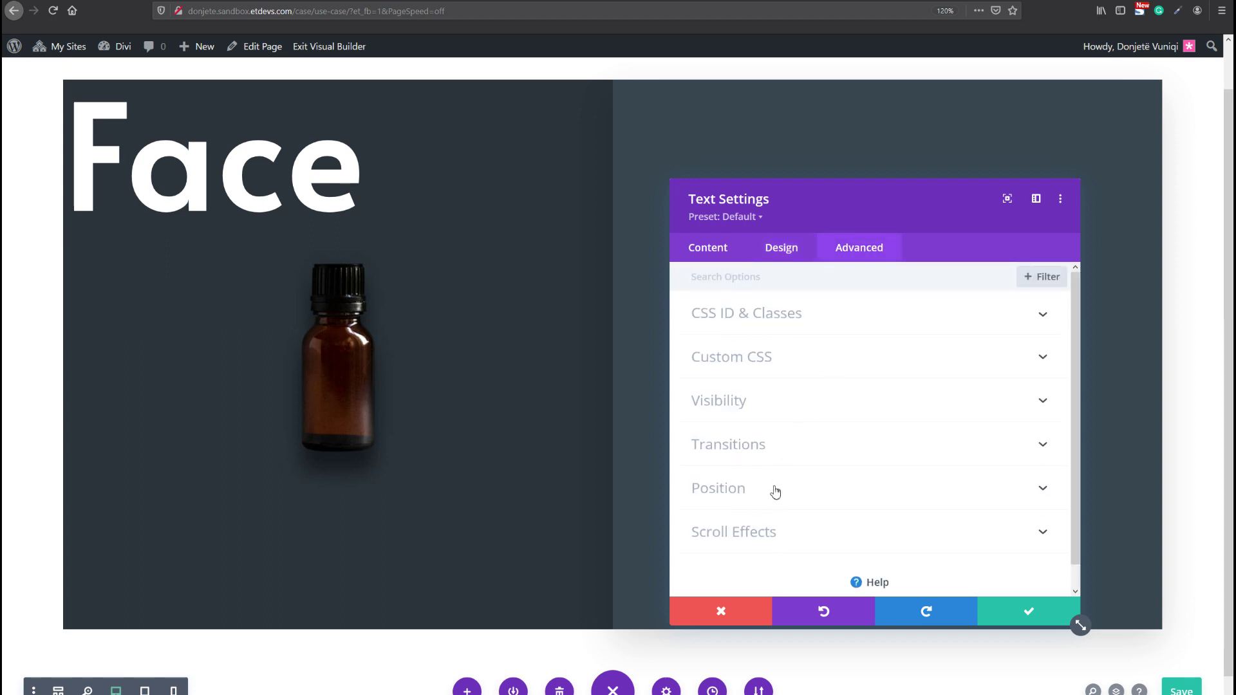
left_click(775, 492)
- Try the alternative location anchors for the absolutely positioned heading, and return it to the top-left anchor
left_click(870, 414)
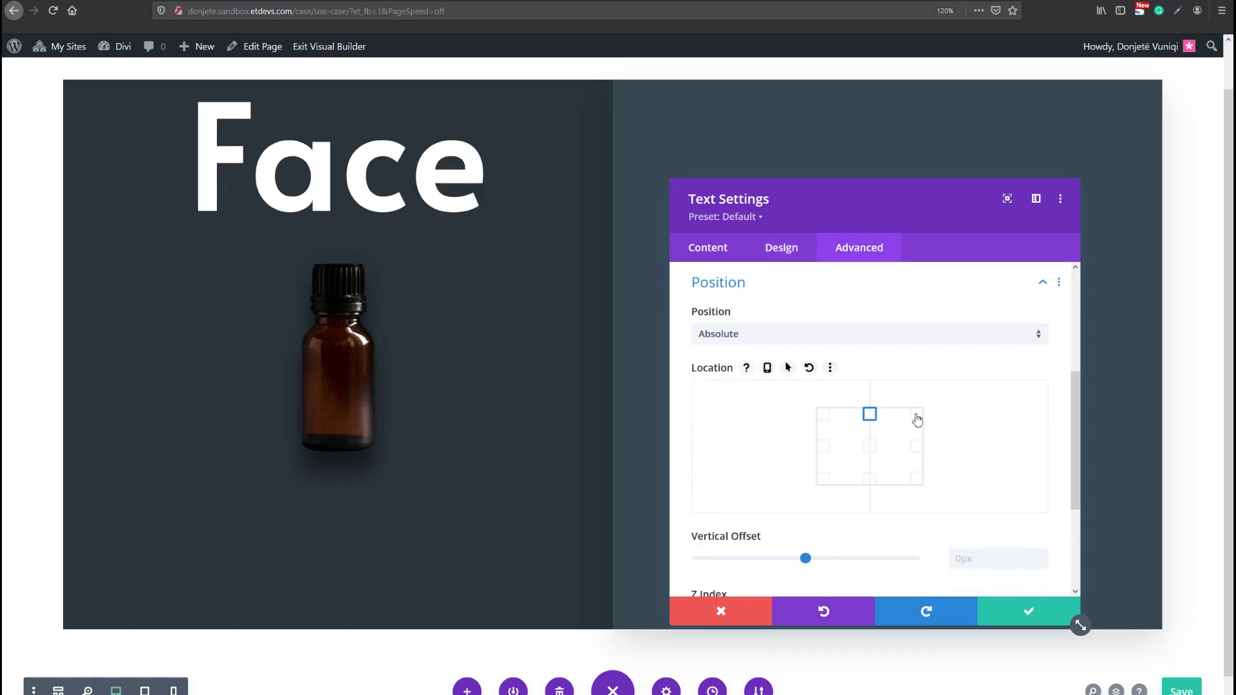
left_click(917, 415)
left_click(917, 446)
left_click(917, 479)
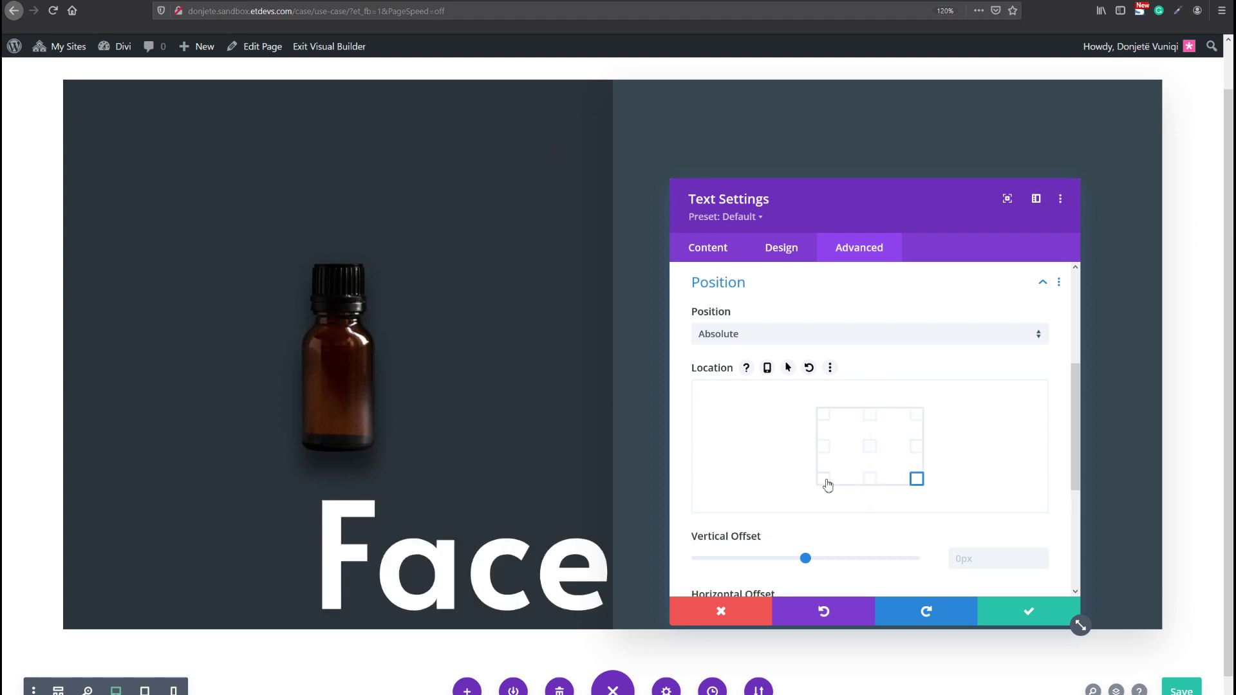
left_click(823, 479)
left_click(823, 446)
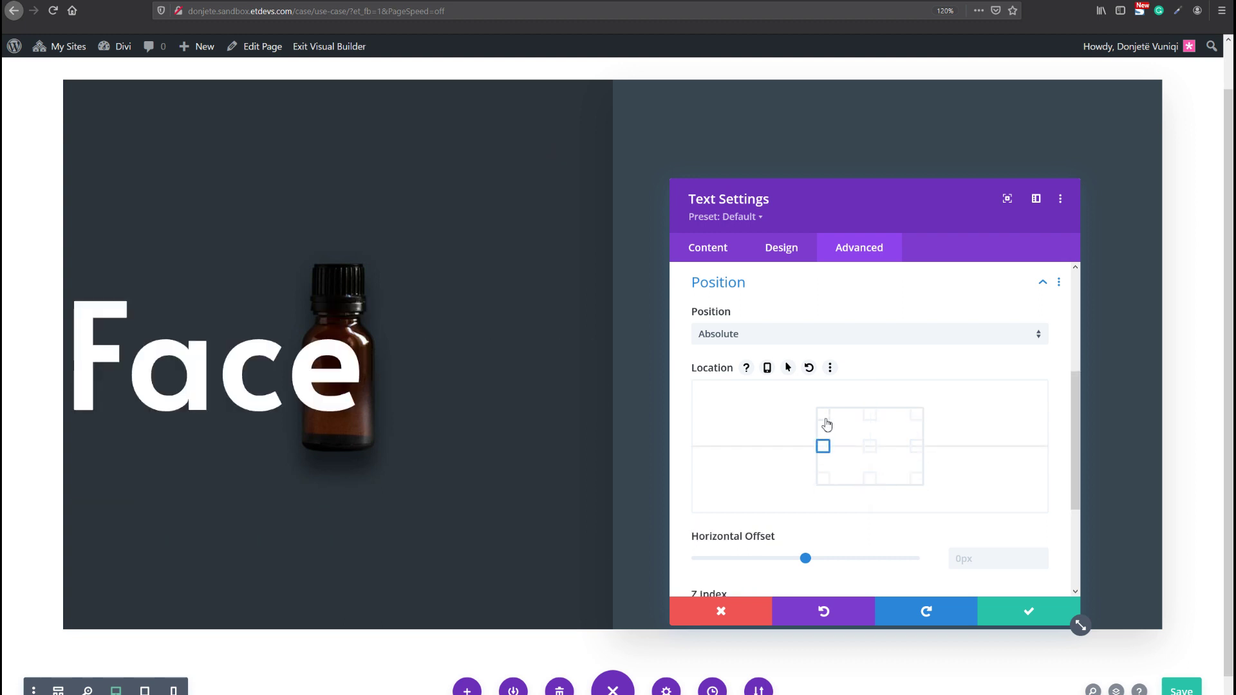
left_click(824, 416)
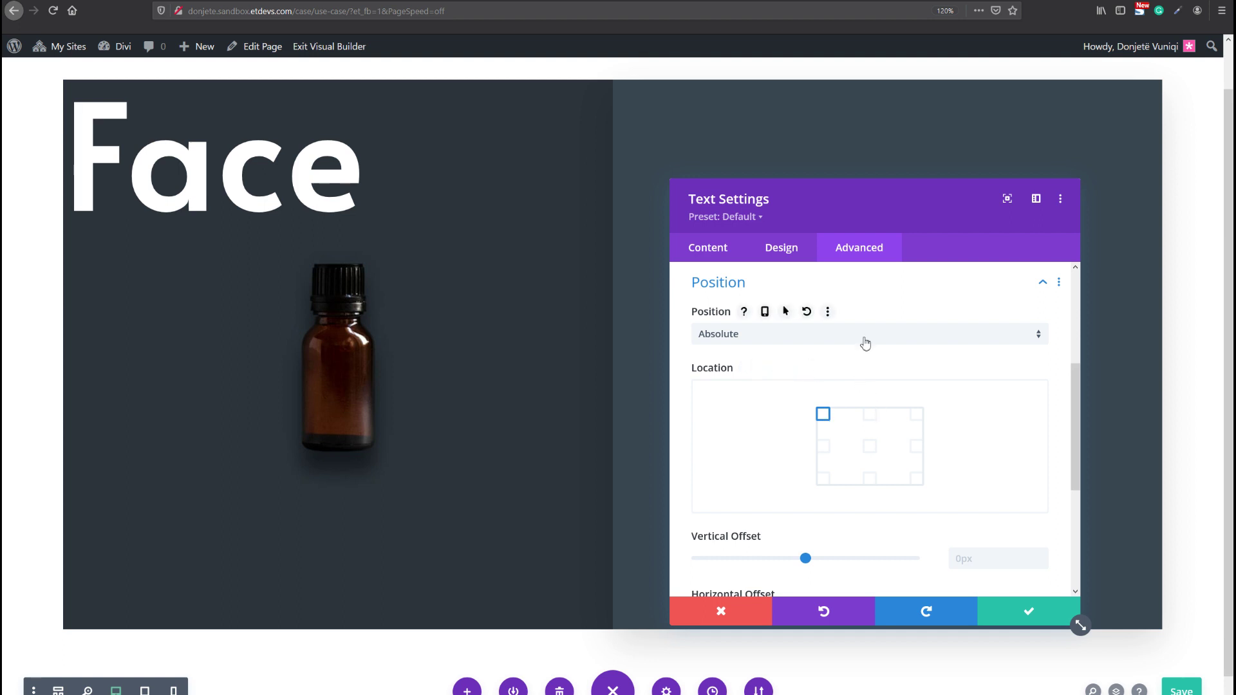
- Set the heading's vertical and horizontal offsets to 2%, and save the module settings and the page
scroll(944, 395, "down", 3)
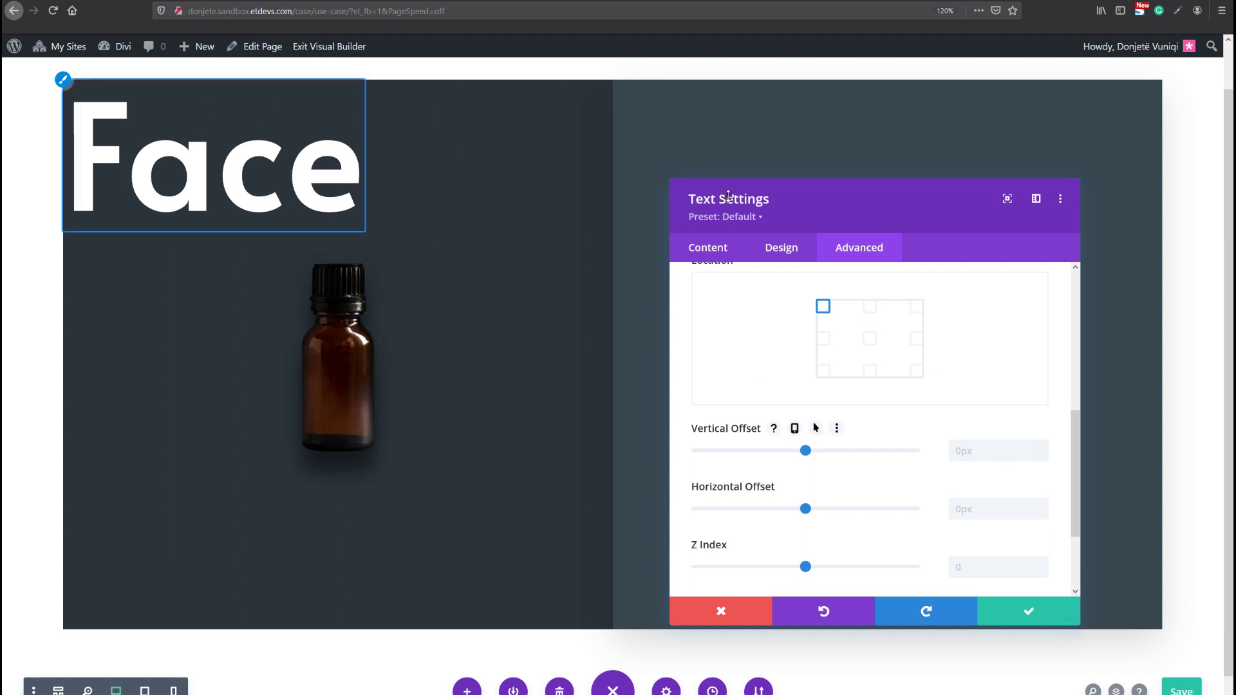
left_click(993, 459)
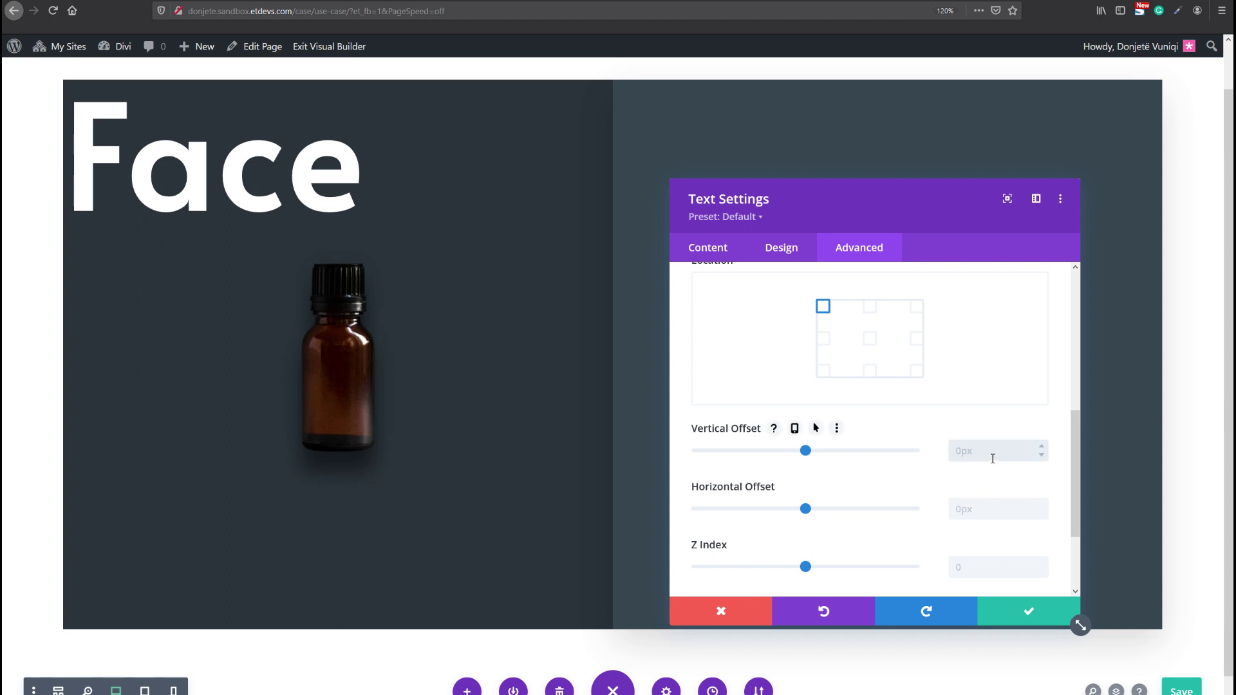
left_click(970, 511)
type("2")
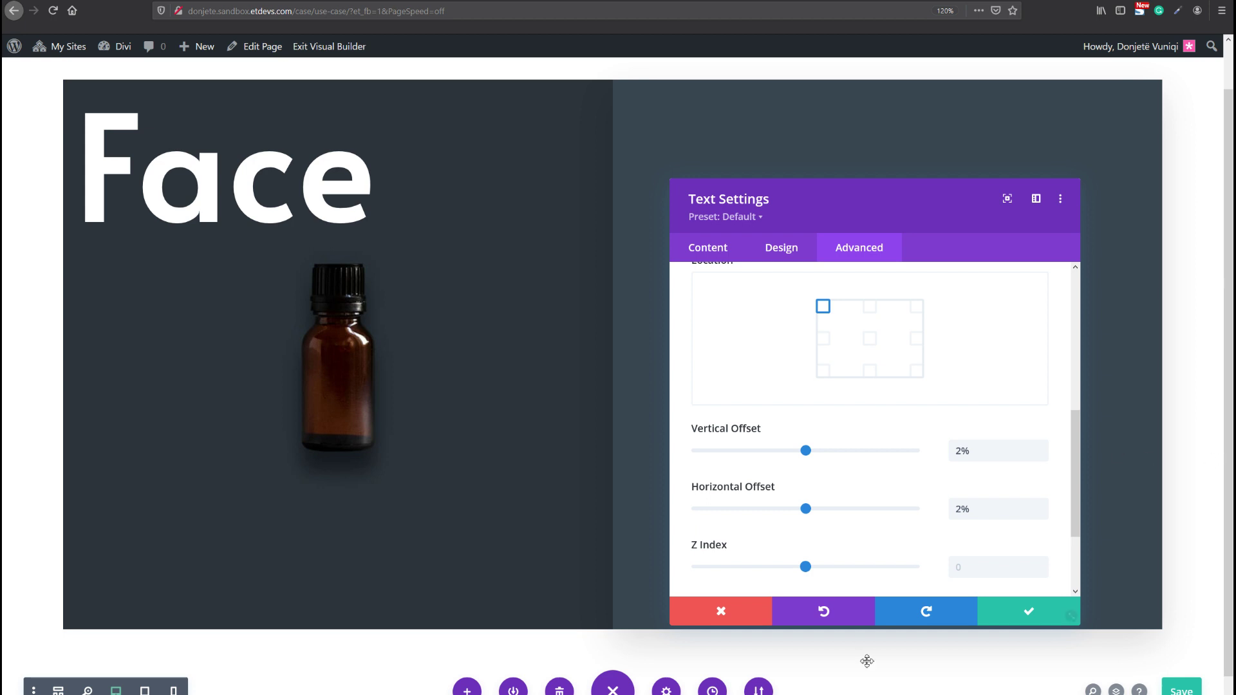
left_click(1029, 611)
left_click(1177, 691)
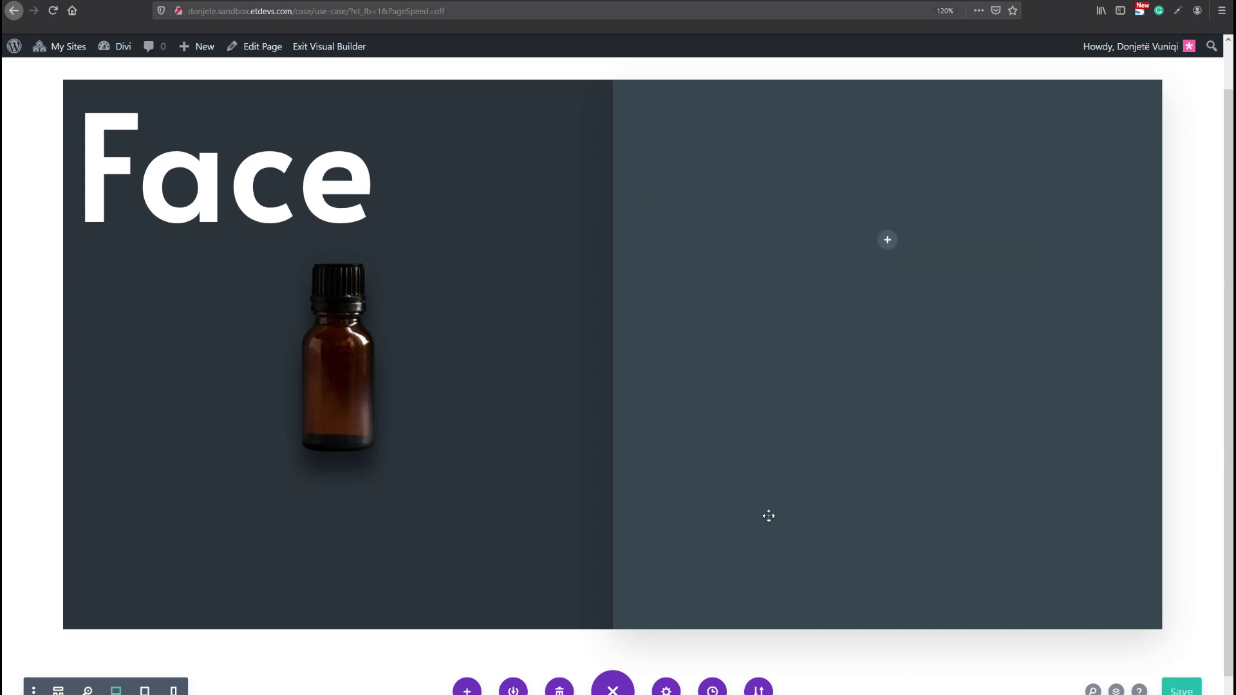
- Insert a Button module after the Face heading in the first column
left_click(224, 217)
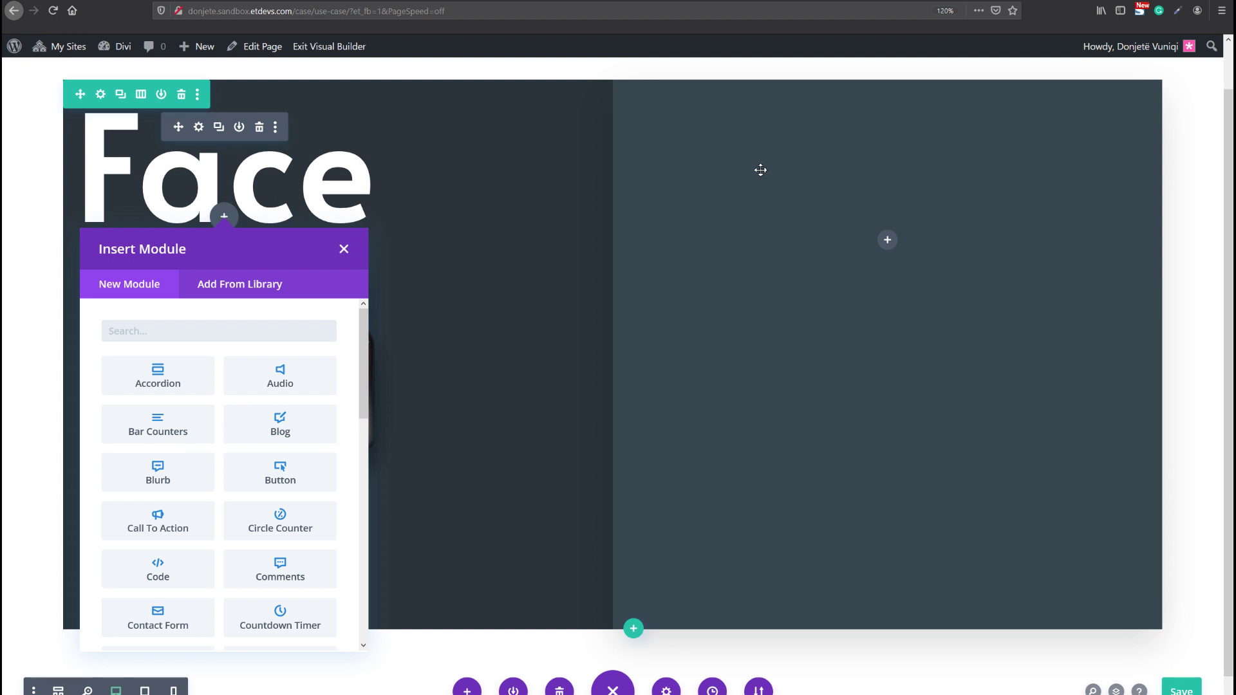
type("button")
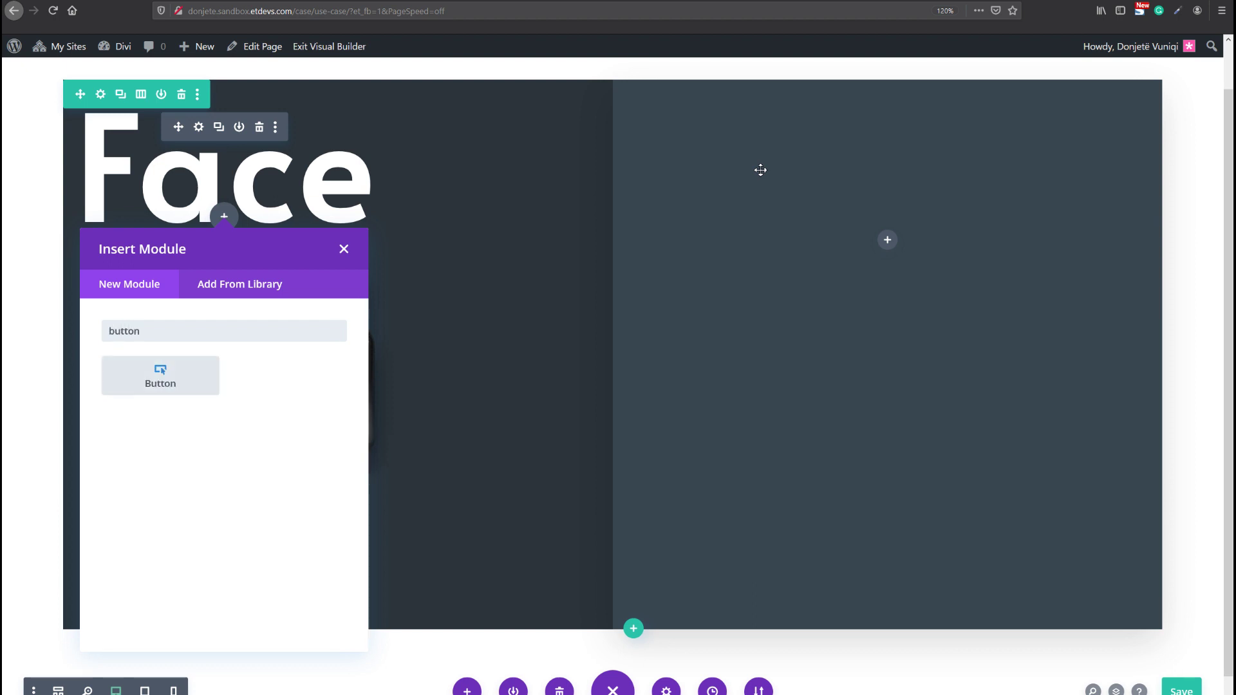
key("Return")
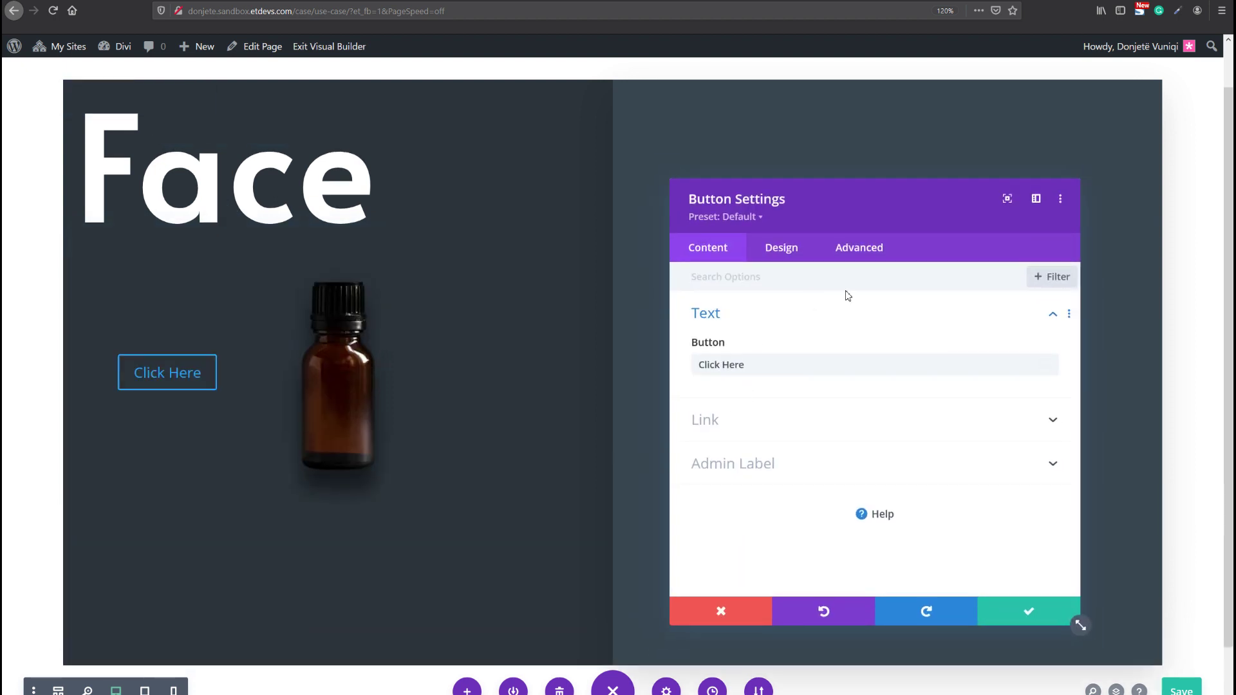
- Replace the button's placeholder text with "Browse Products"
left_click_drag(873, 204, 688, 203)
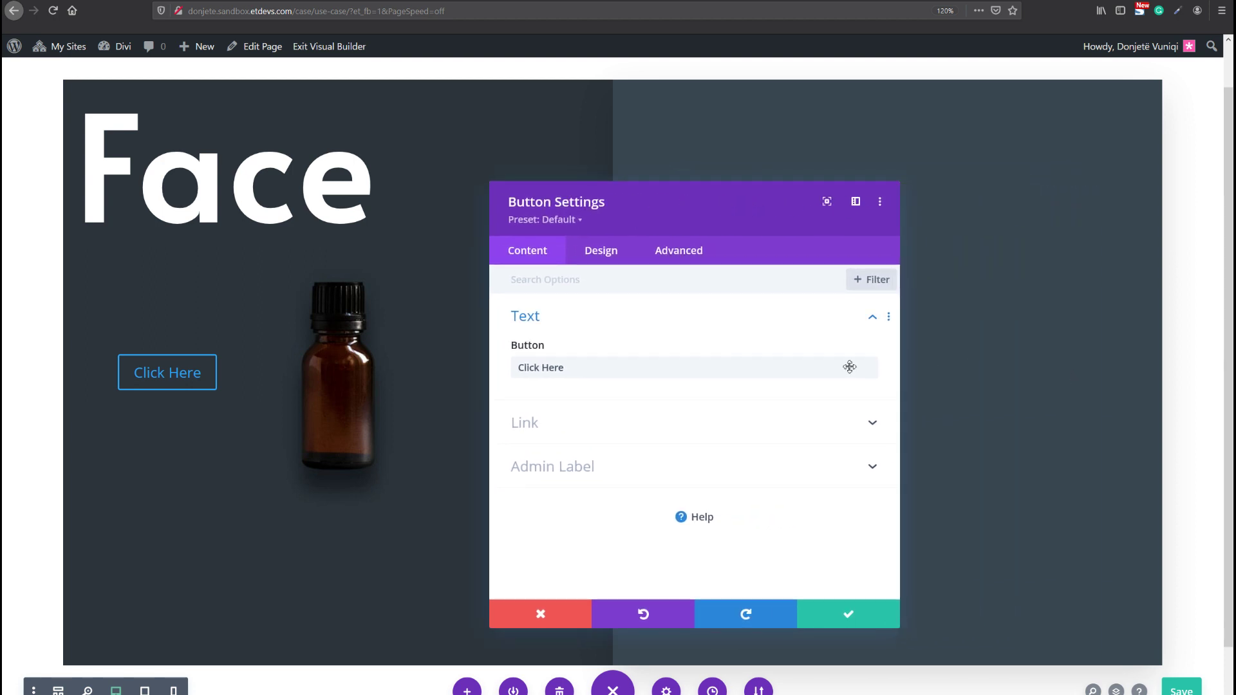
triple_click(594, 359)
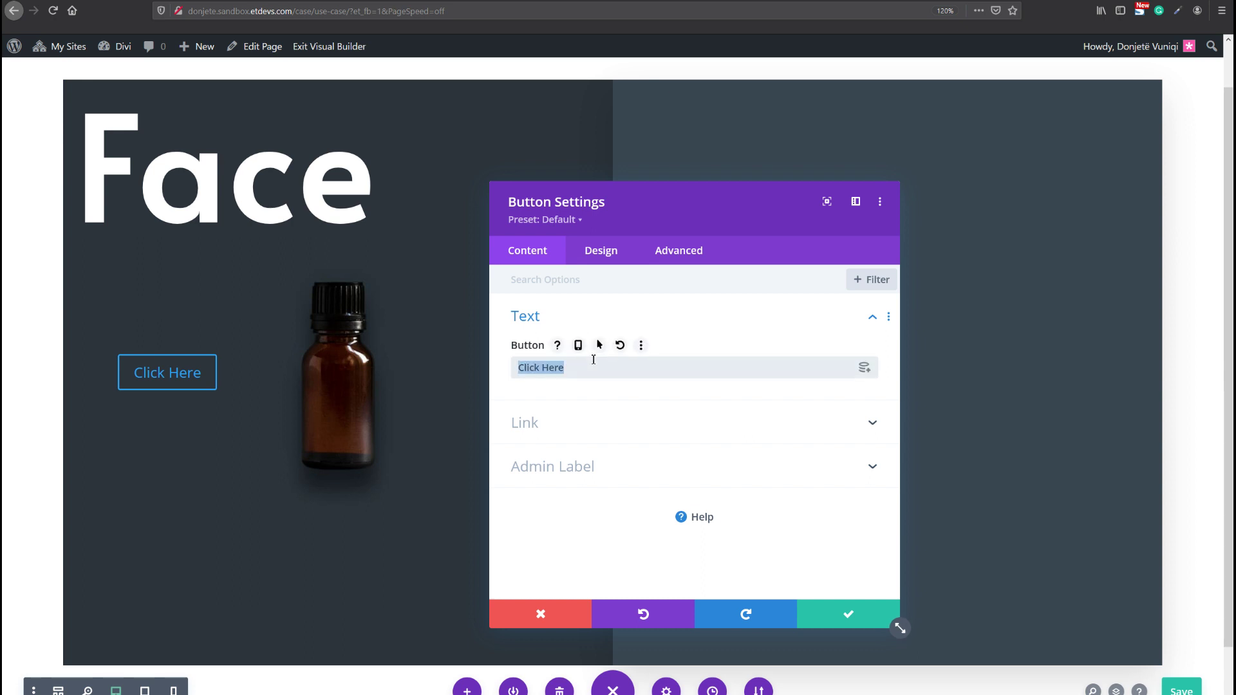
type("Browse ")
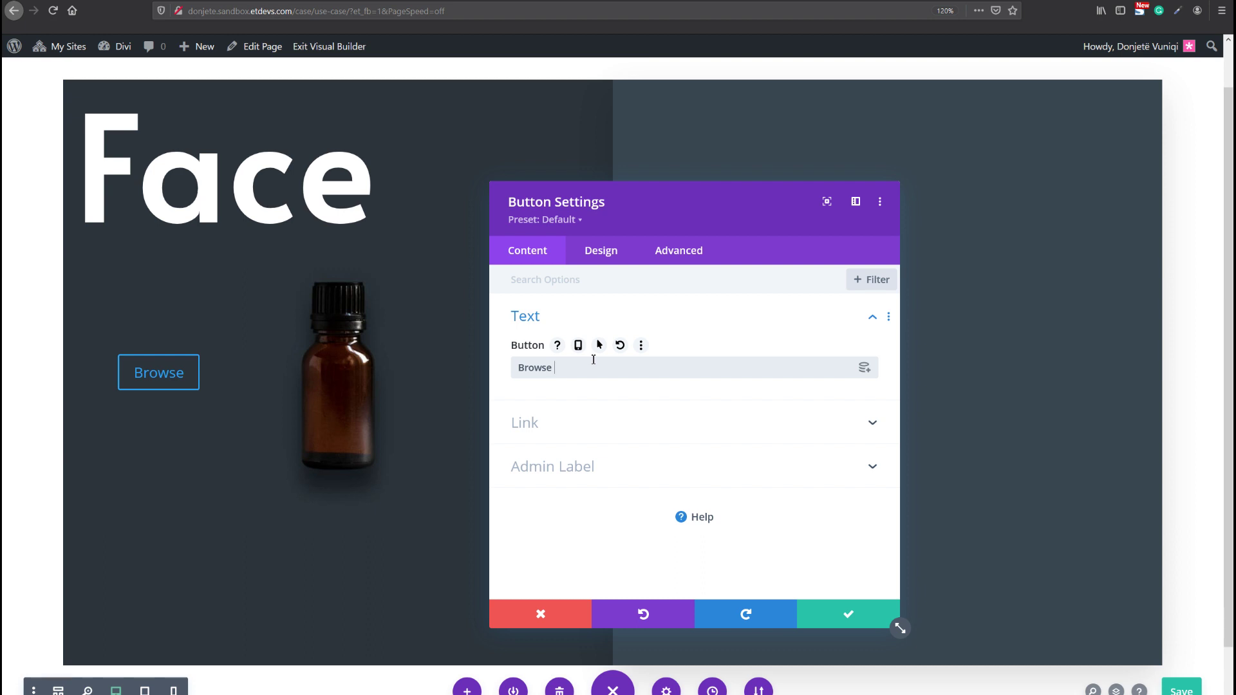
type("Products")
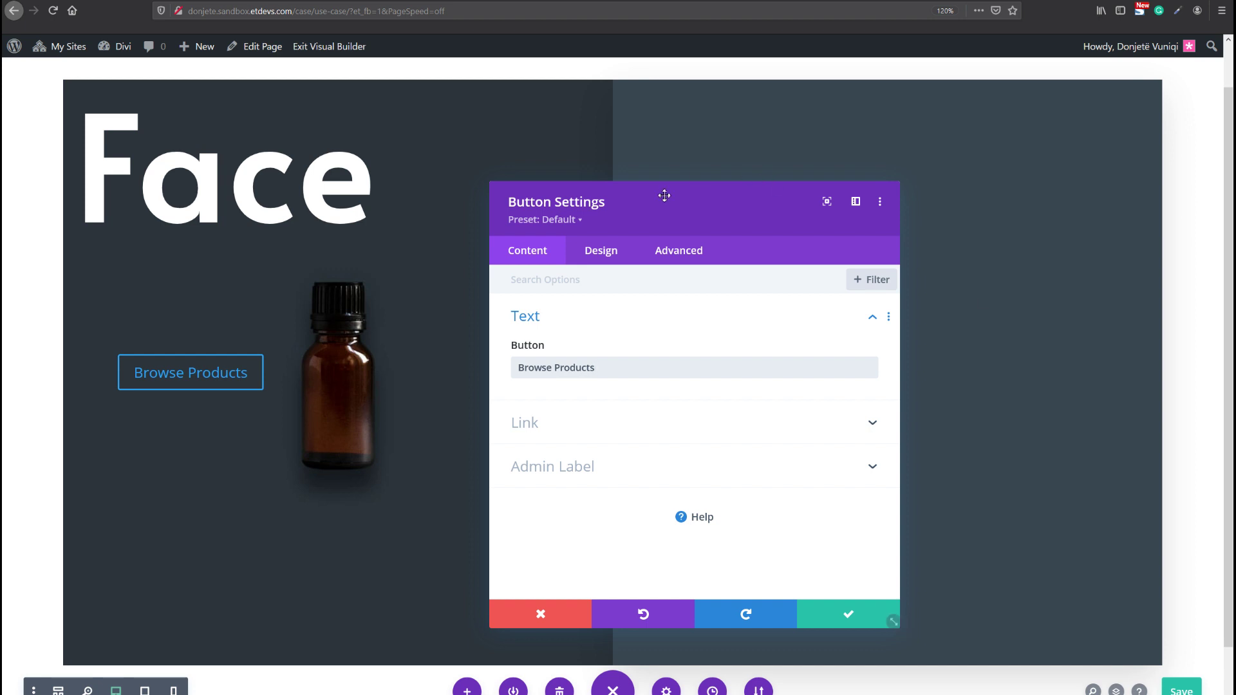
- Enable custom styles for the Browse Products button
left_click(599, 251)
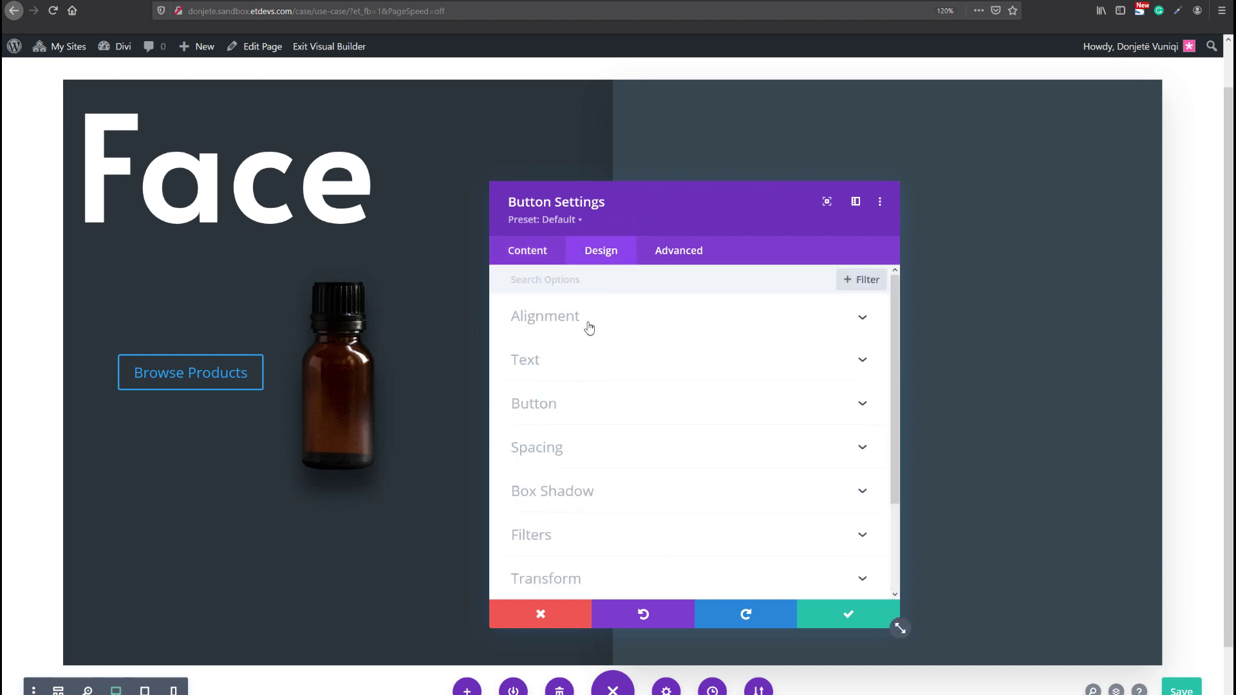
left_click(566, 420)
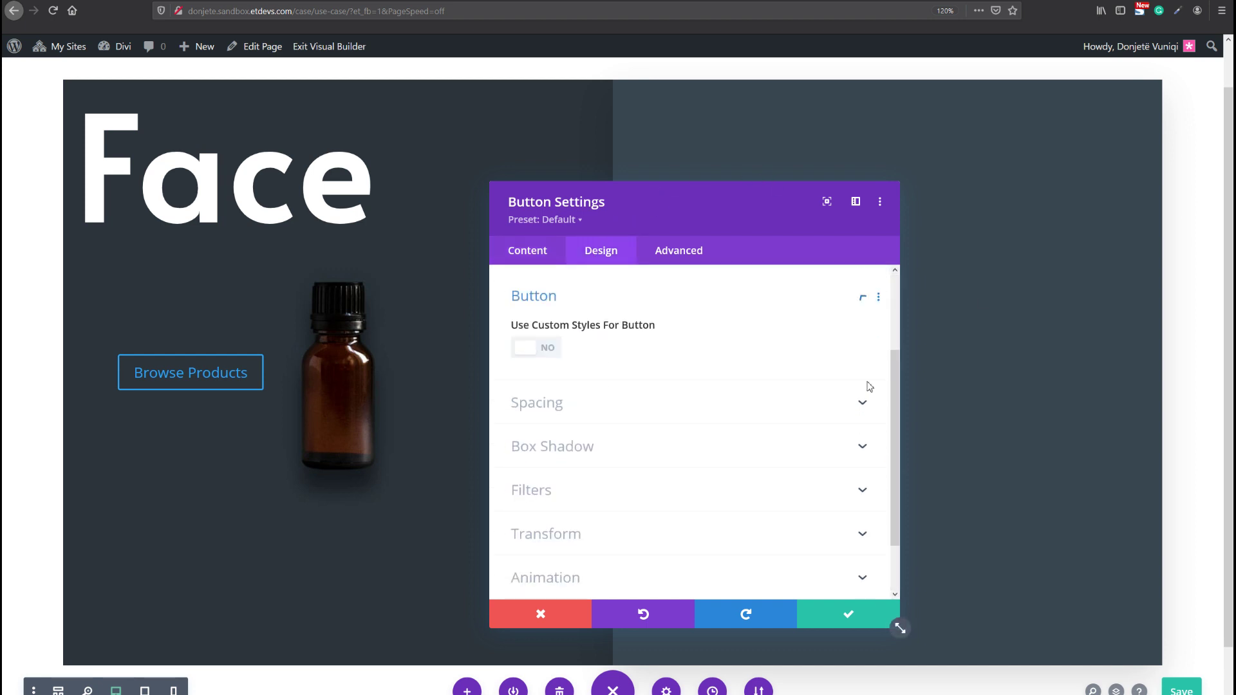
left_click(547, 350)
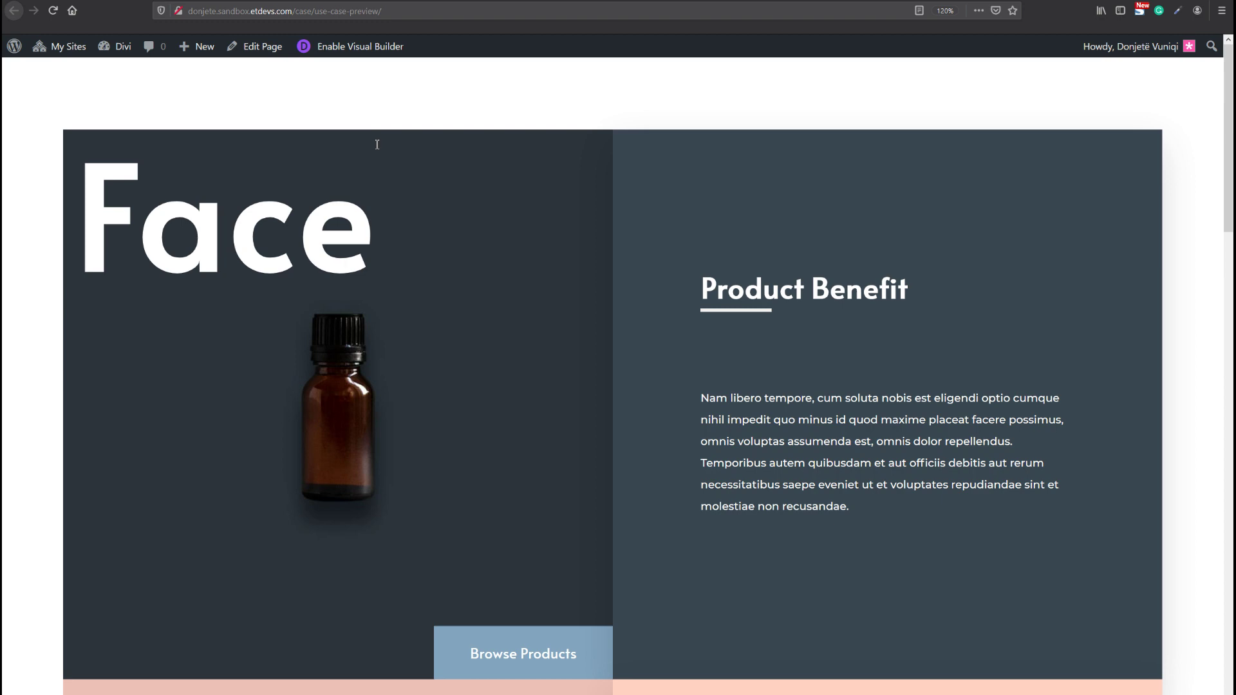
- Switch to the use-case preview page and examine the styling and placement of the Browse Products button
scroll(377, 144, "down", 3)
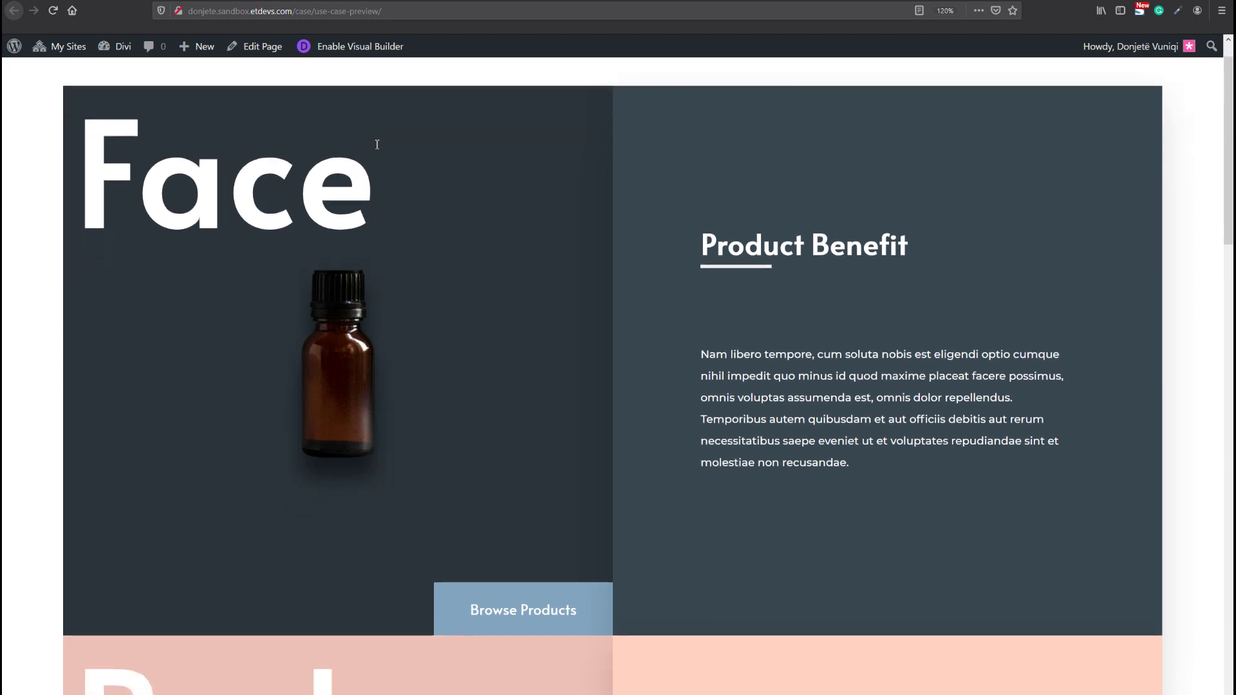
scroll(377, 144, "up", 3)
scroll(562, 249, "down", 2)
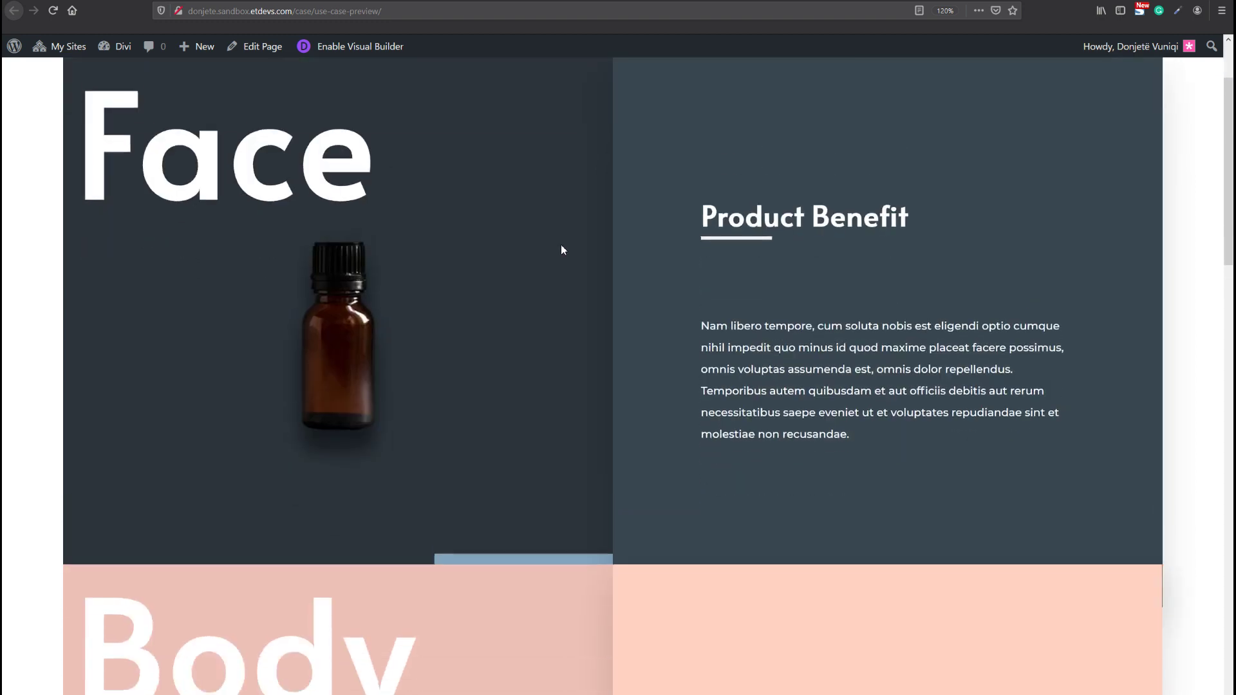
- Set the Browse Products button's text color to white
scroll(561, 250, "up", 2)
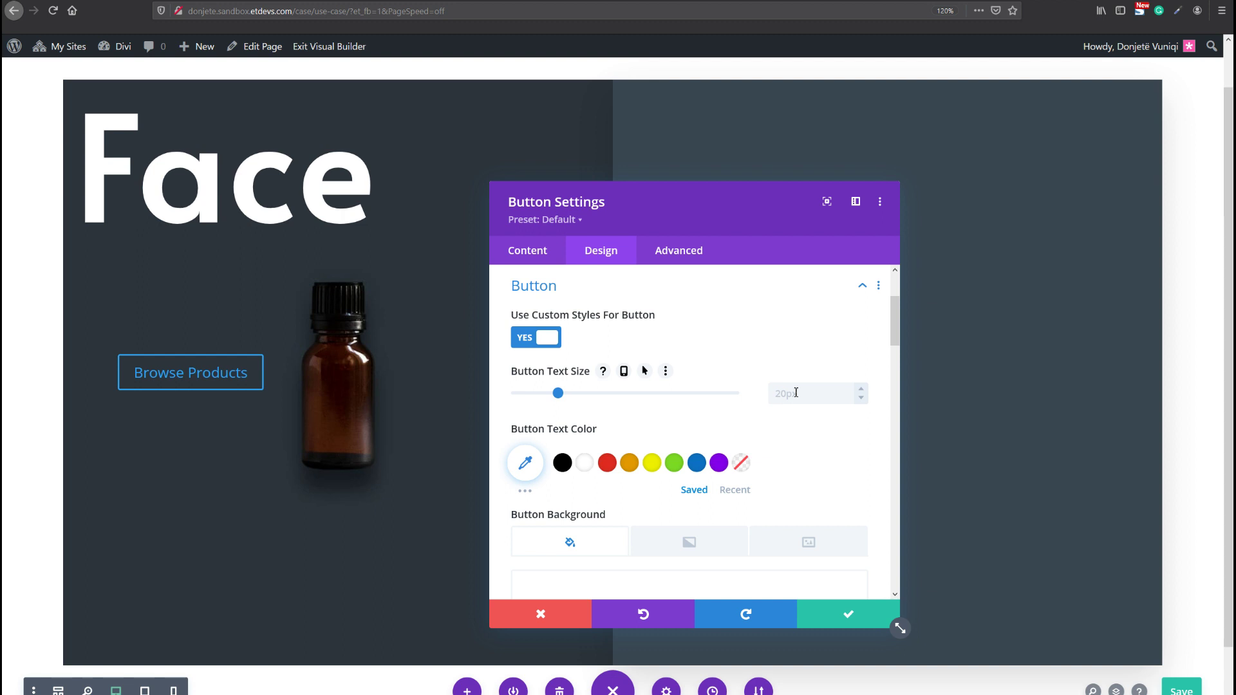
scroll(722, 491, "down", 1)
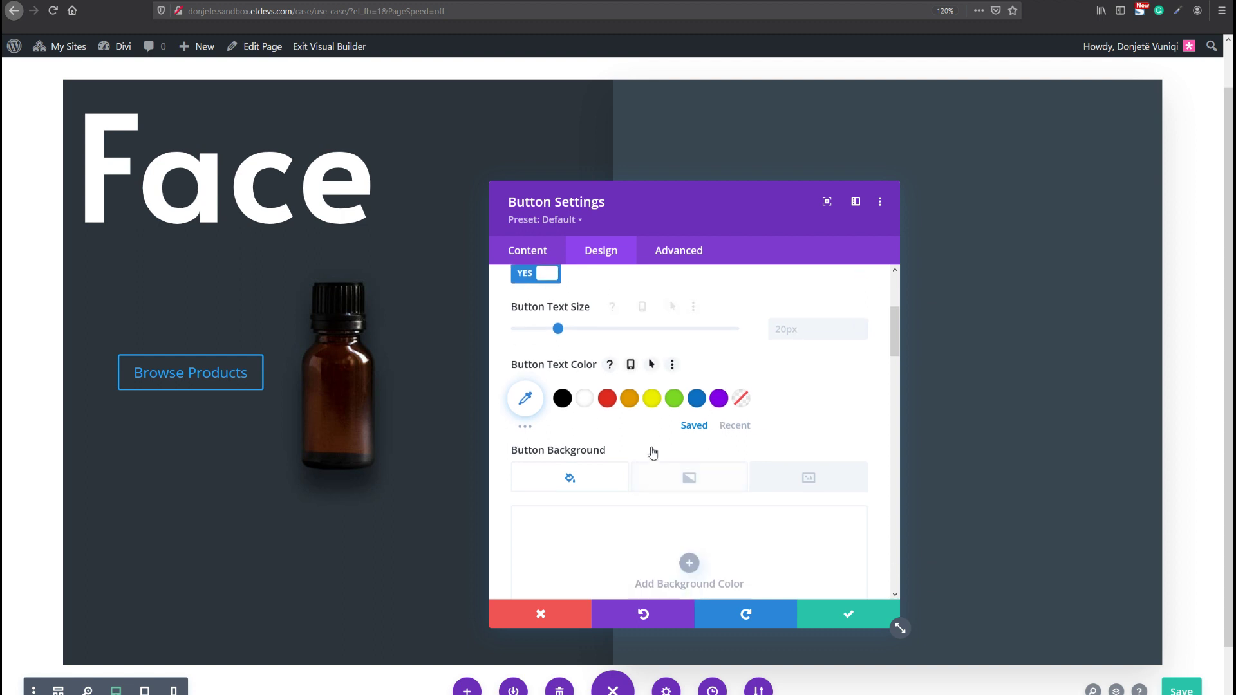
left_click(584, 399)
scroll(617, 430, "down", 2)
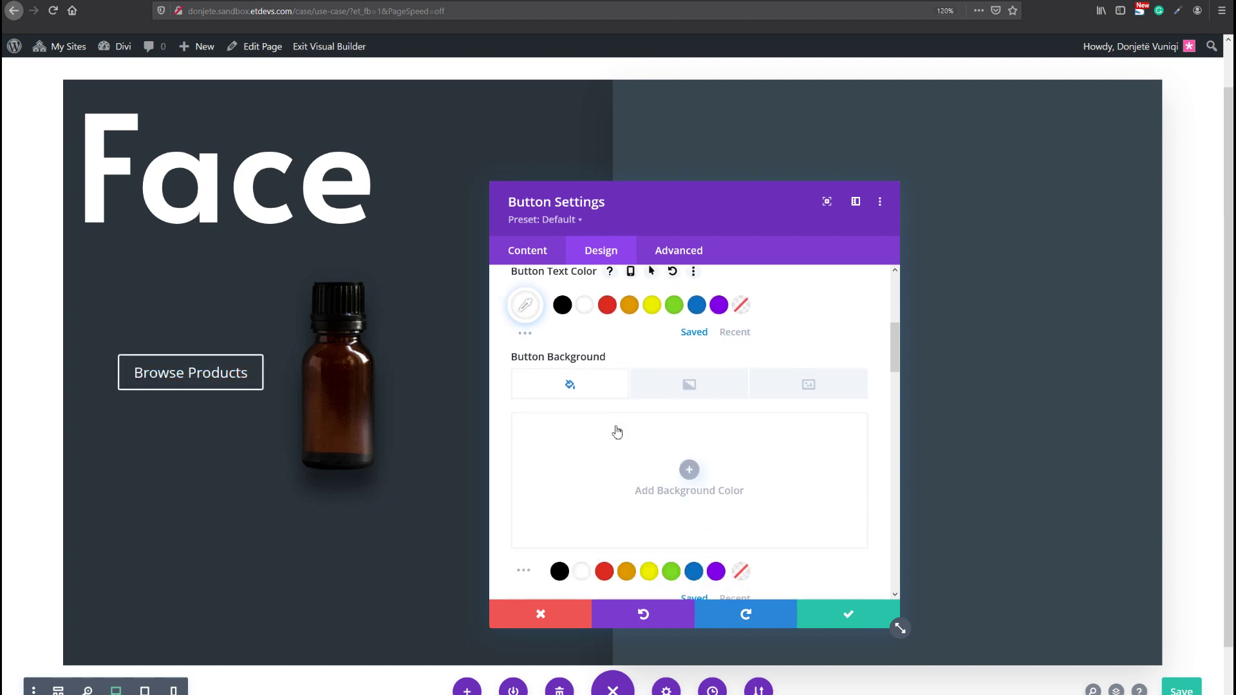
- Give the Browse Products button a #83a5bf background color
scroll(617, 431, "up", 2)
scroll(617, 430, "down", 3)
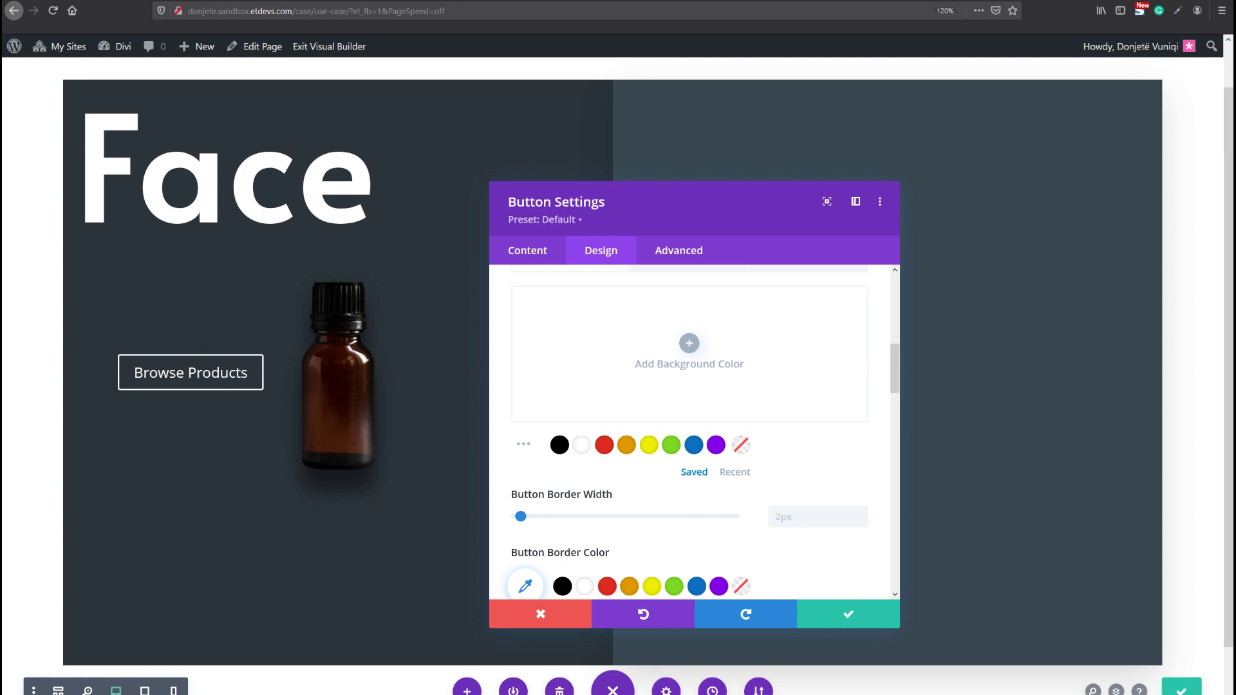
left_click(709, 381)
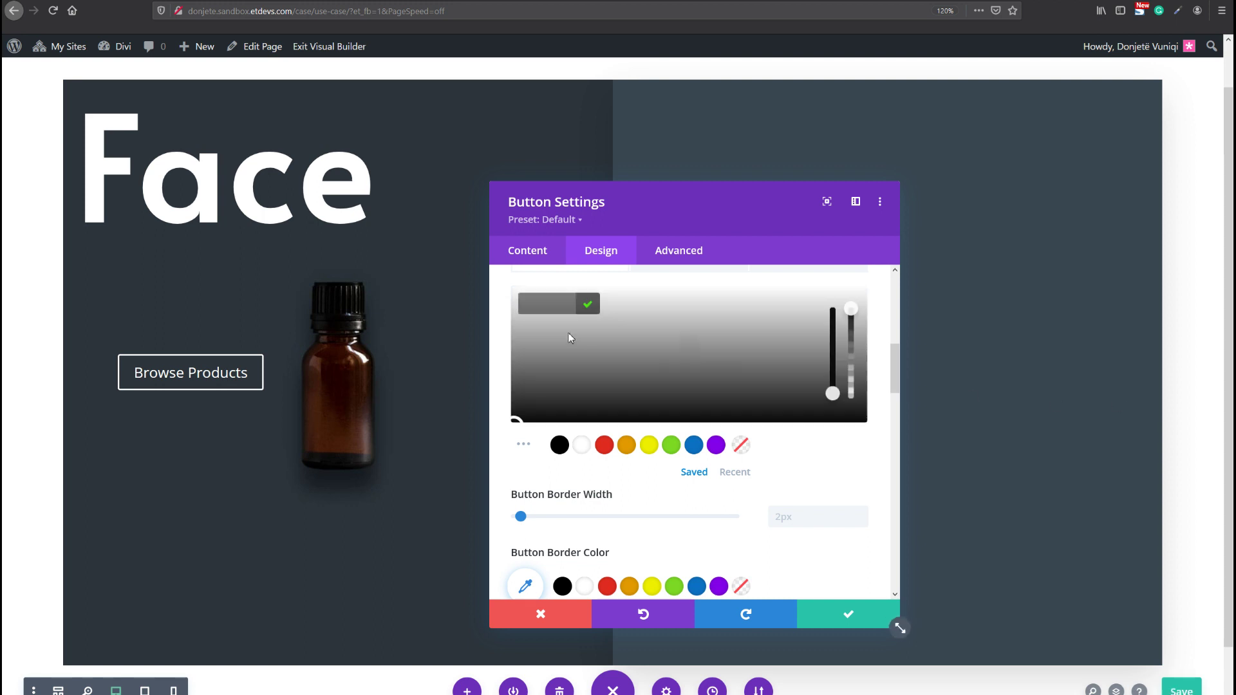
key("ctrl+v")
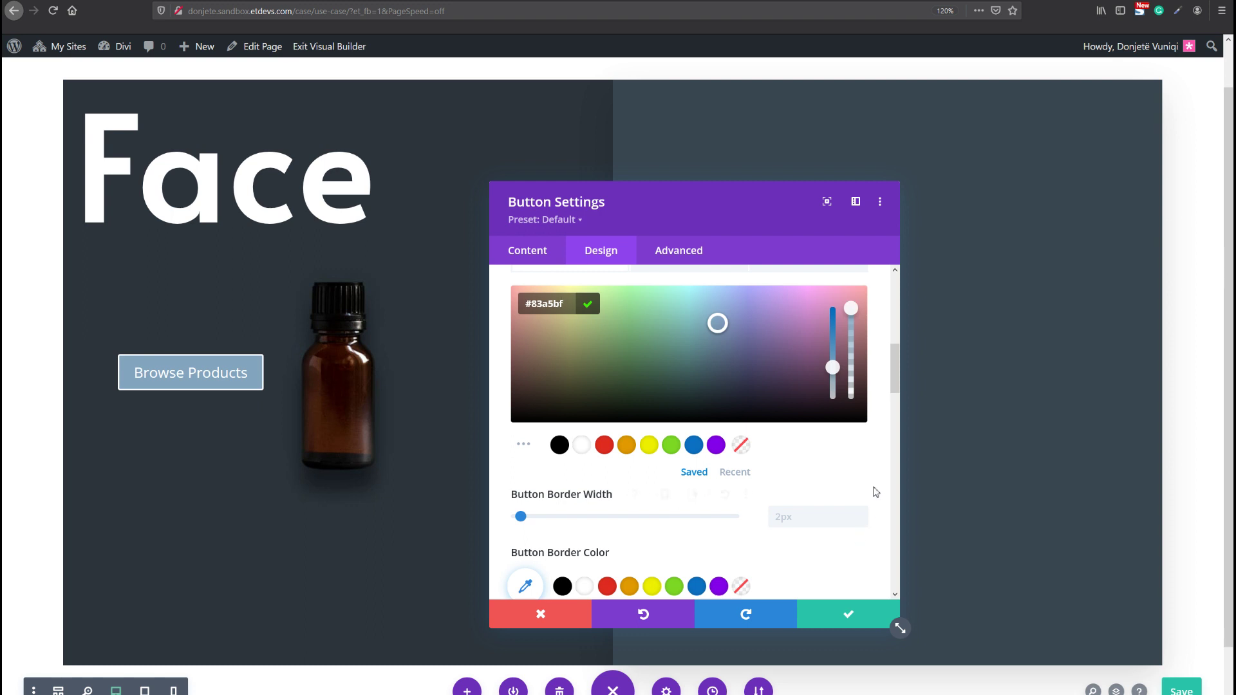
- Set both the border width and the border radius of the Browse Products button to 0px
left_click(873, 541)
left_click(864, 523)
type("0")
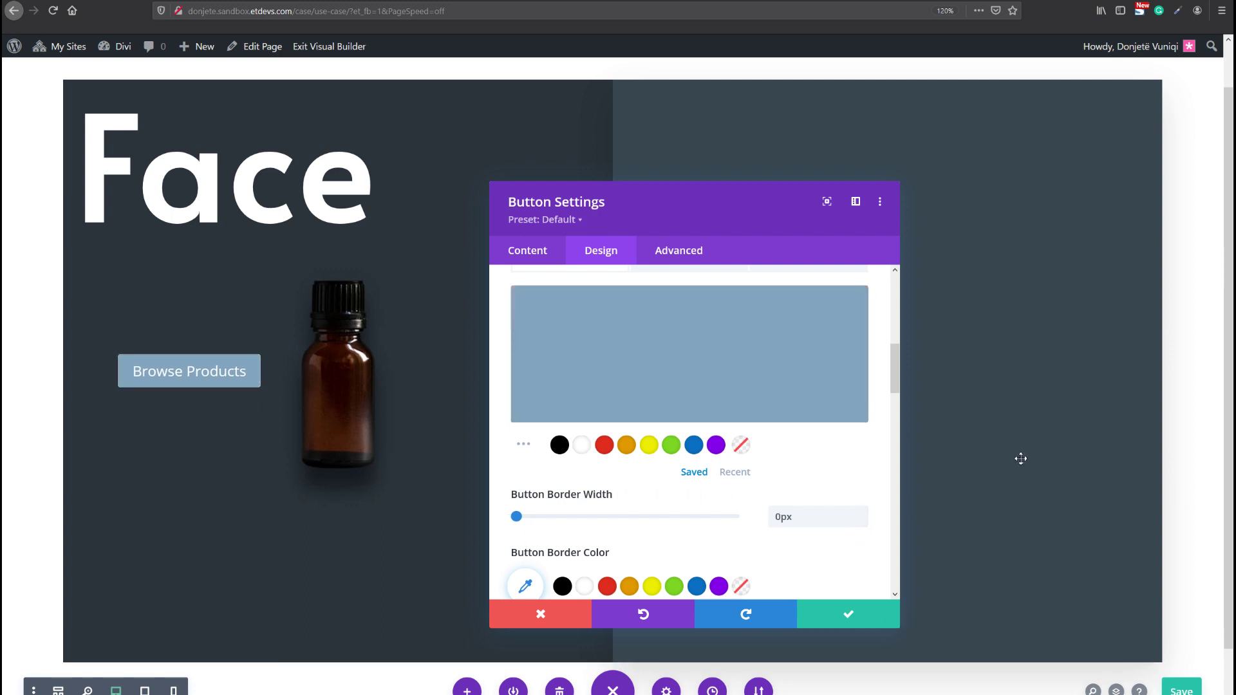
scroll(783, 450, "down", 3)
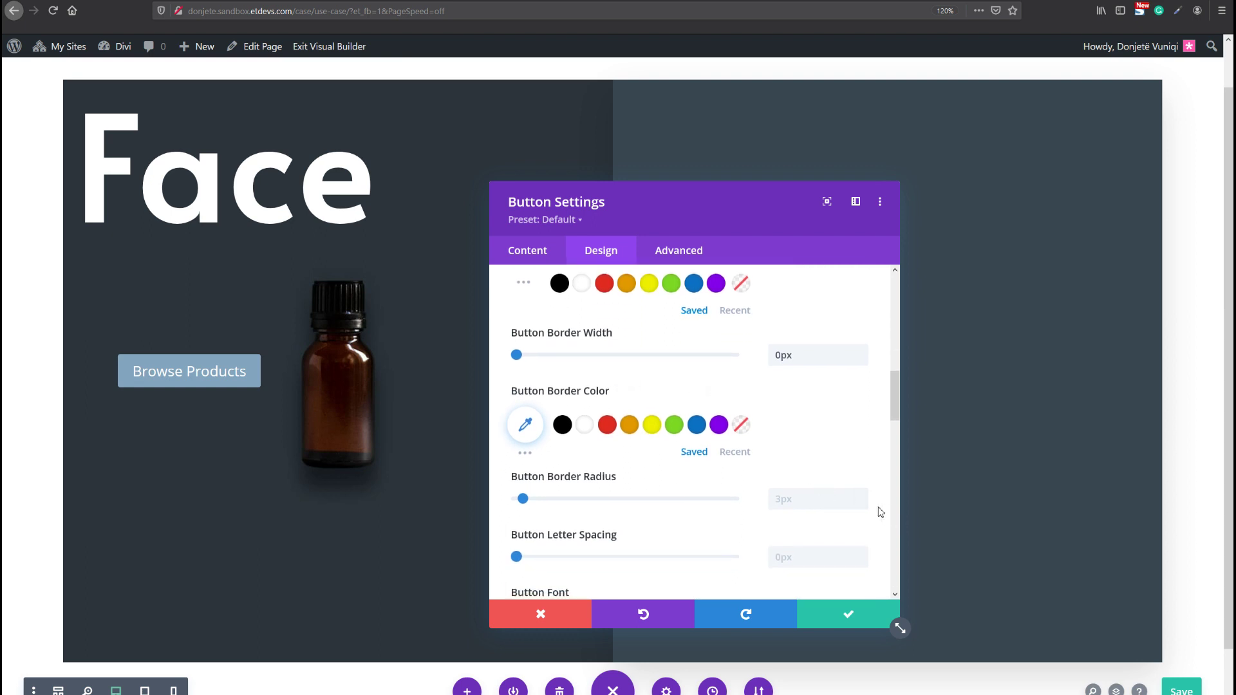
left_click(861, 504)
left_click(861, 503)
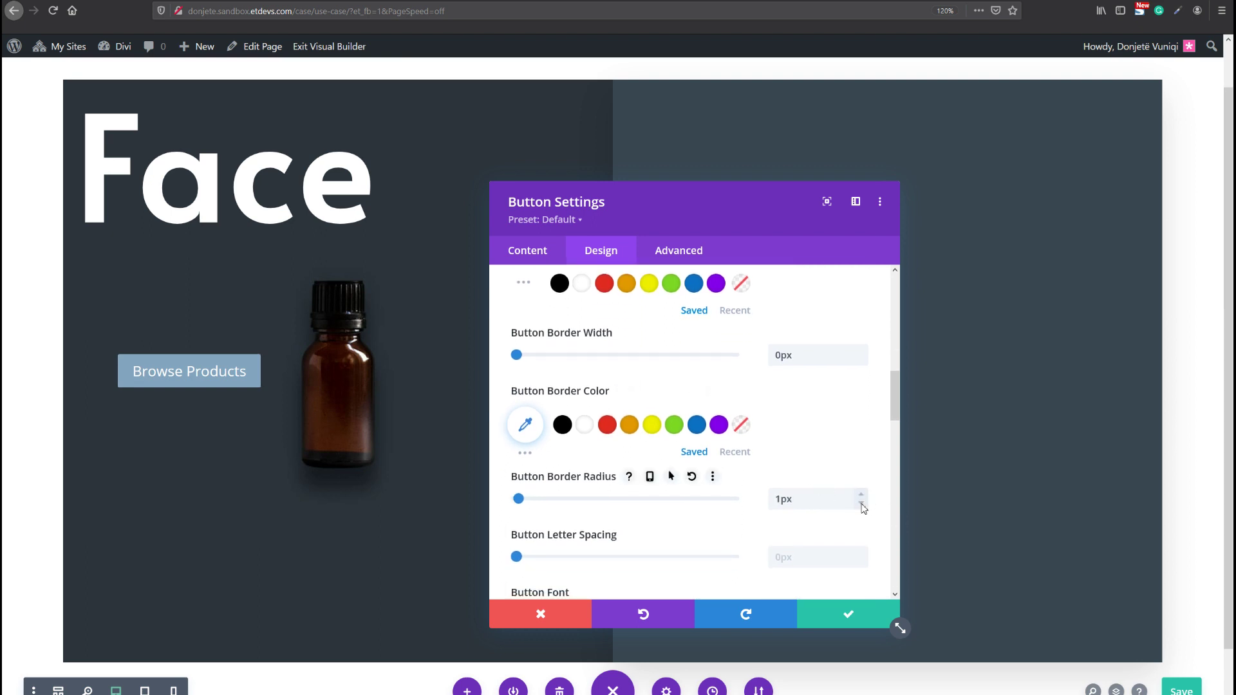
left_click(862, 504)
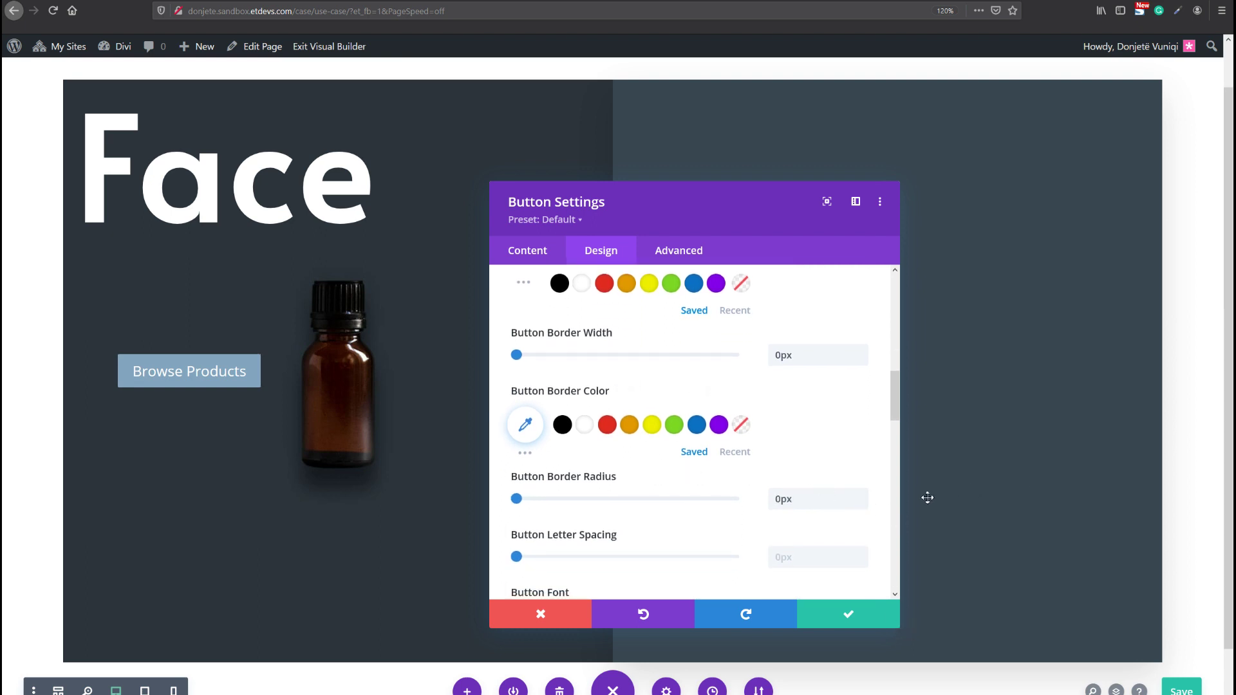
- Change the Browse Products button's font to Alata
scroll(706, 428, "down", 1)
scroll(707, 428, "down", 2)
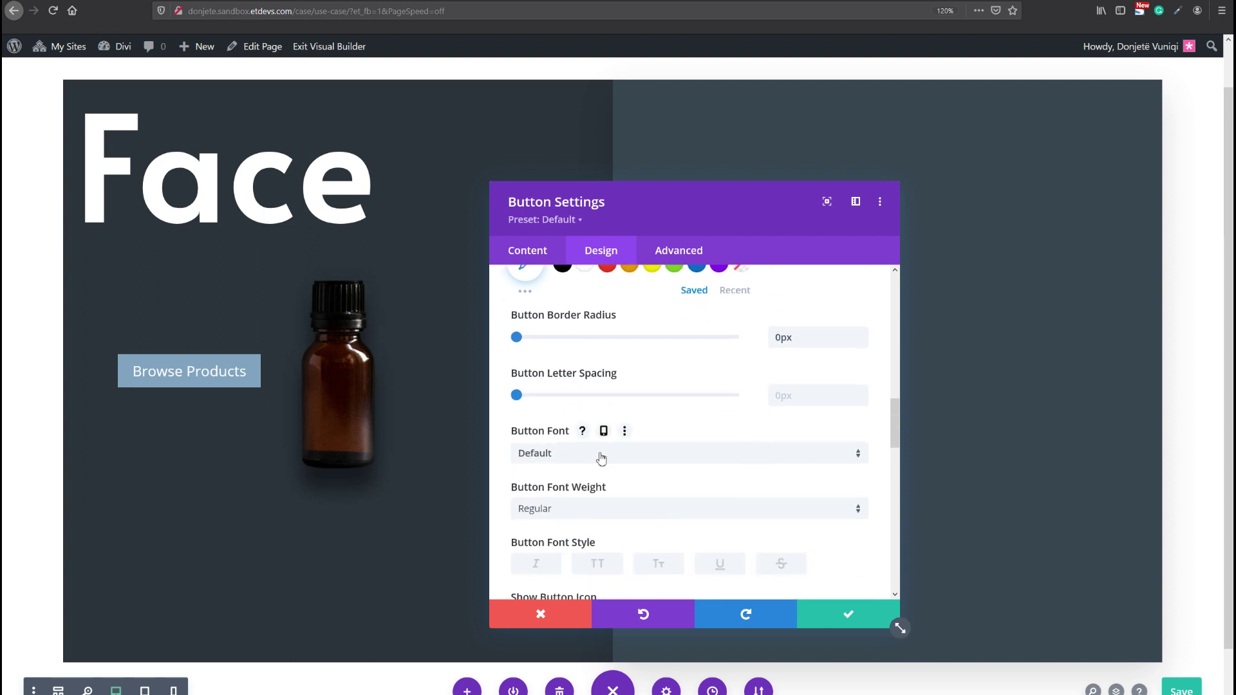
left_click(600, 458)
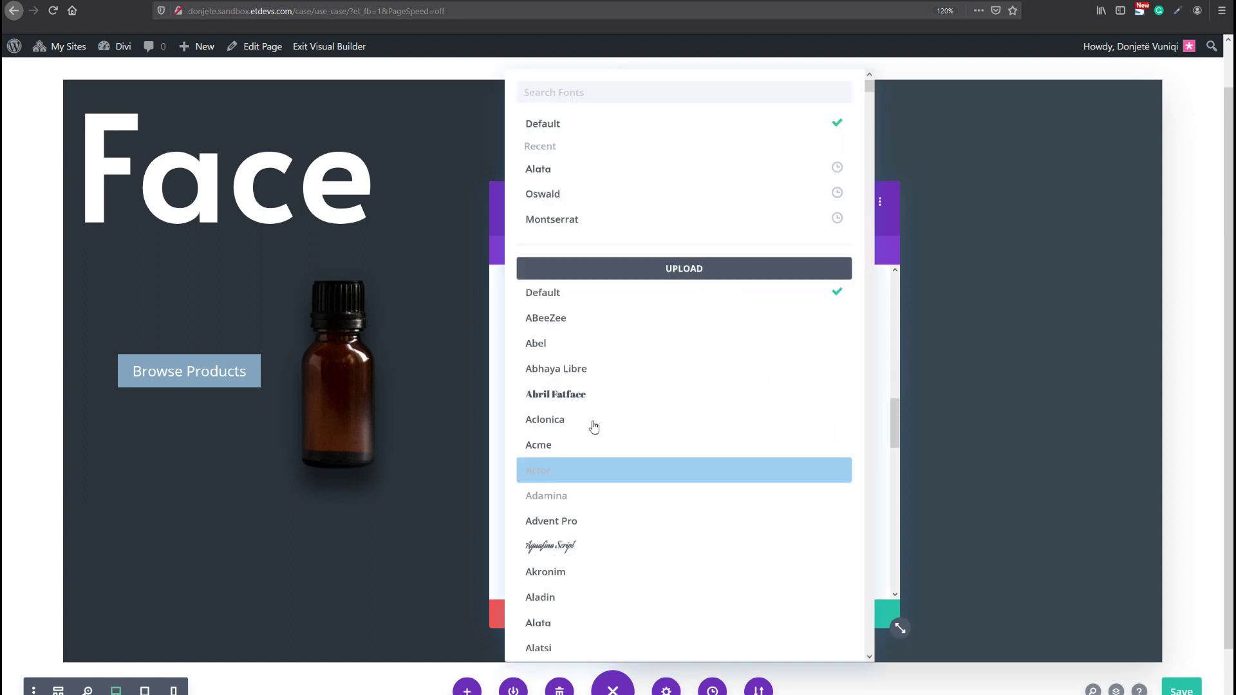
left_click(565, 184)
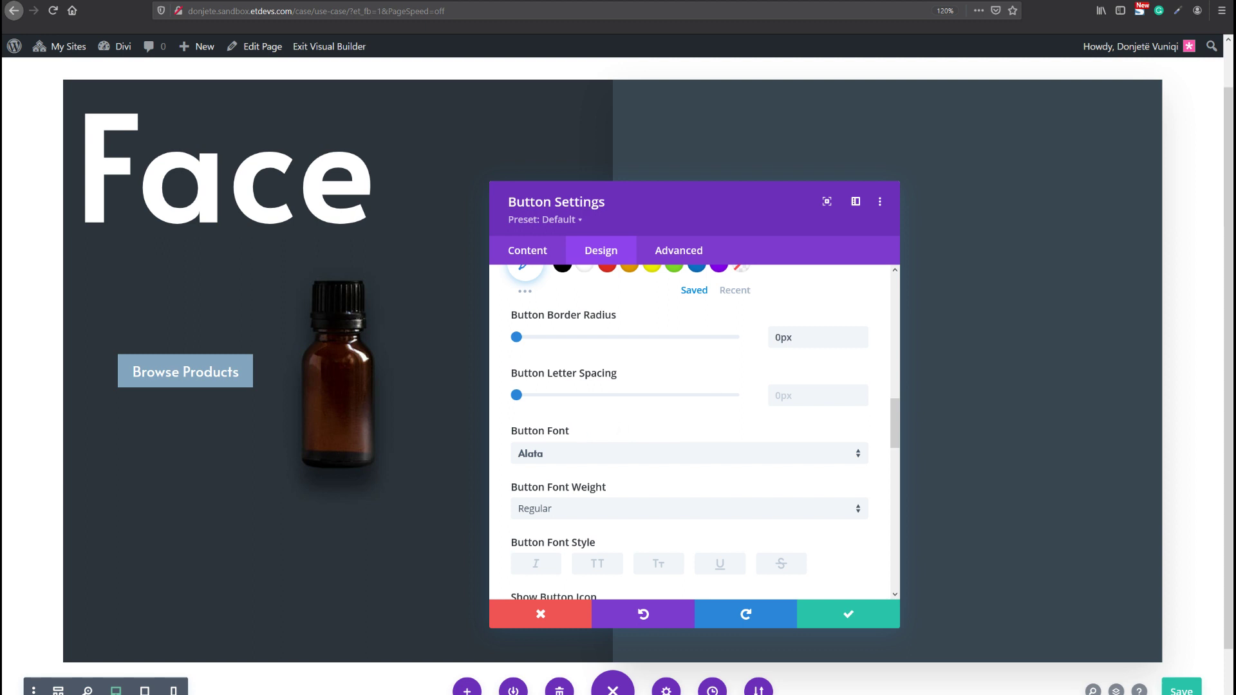
- Set the button's padding to 20px for top and bottom and 50px for left and right, and save the page
scroll(655, 433, "down", 10)
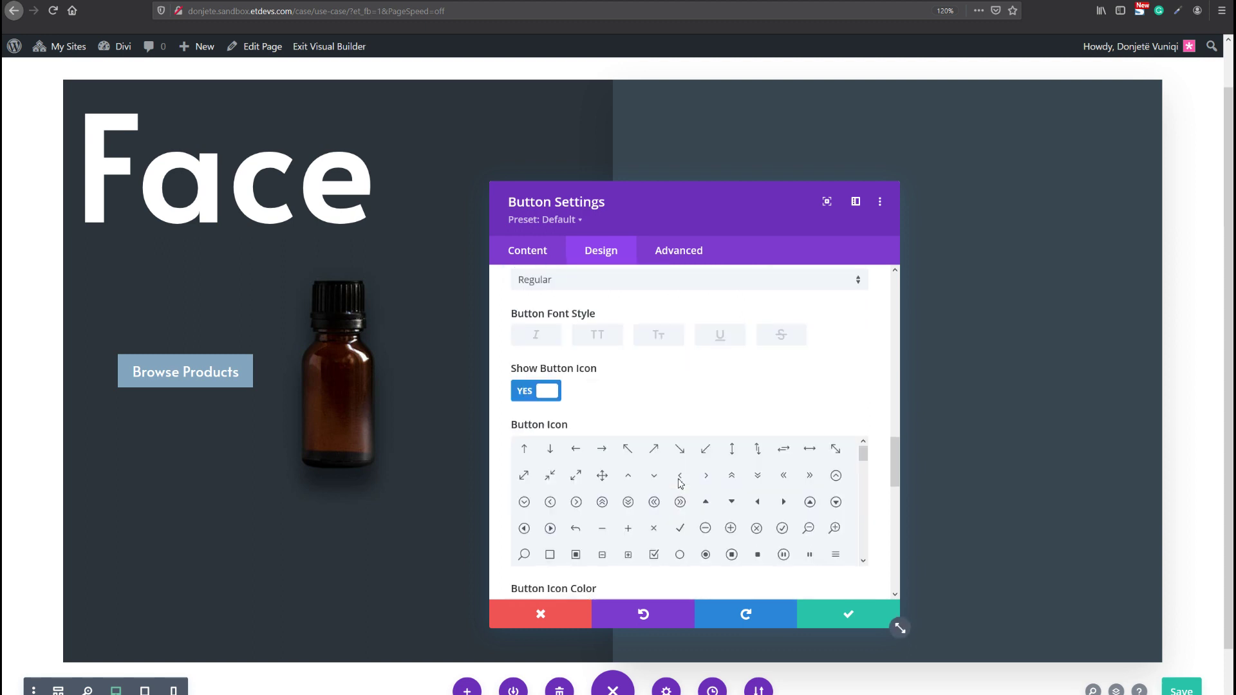
scroll(570, 547, "up", 3)
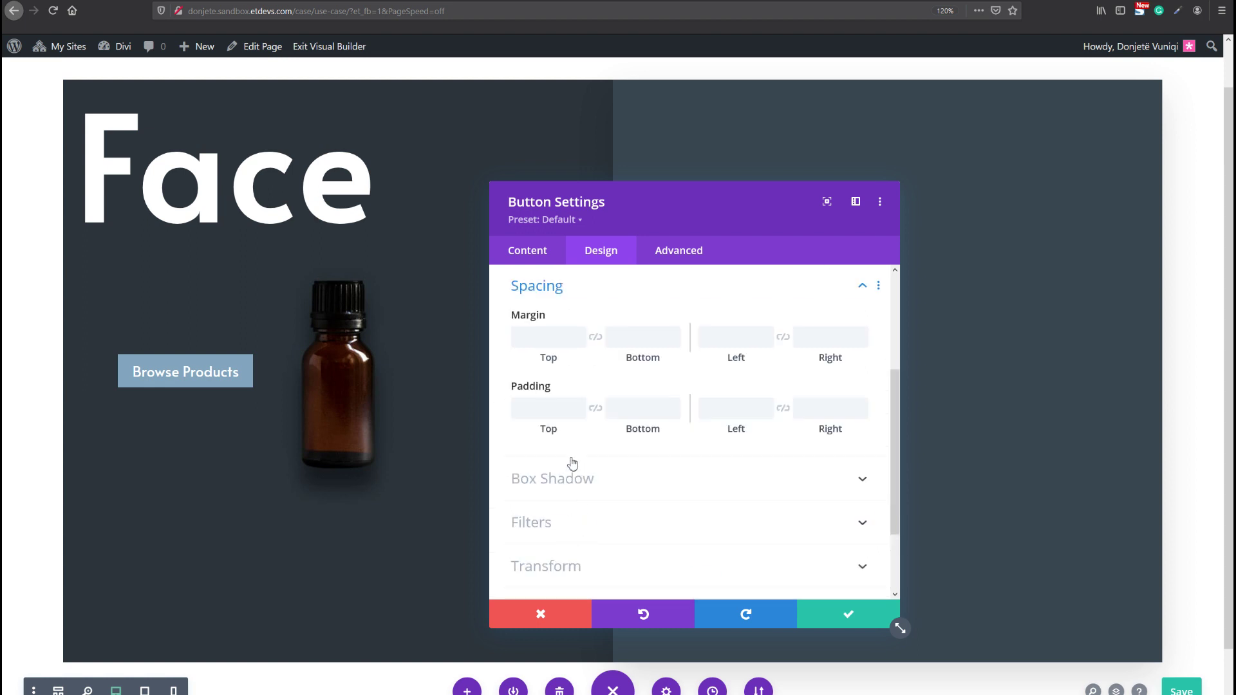
left_click(565, 410)
type("20")
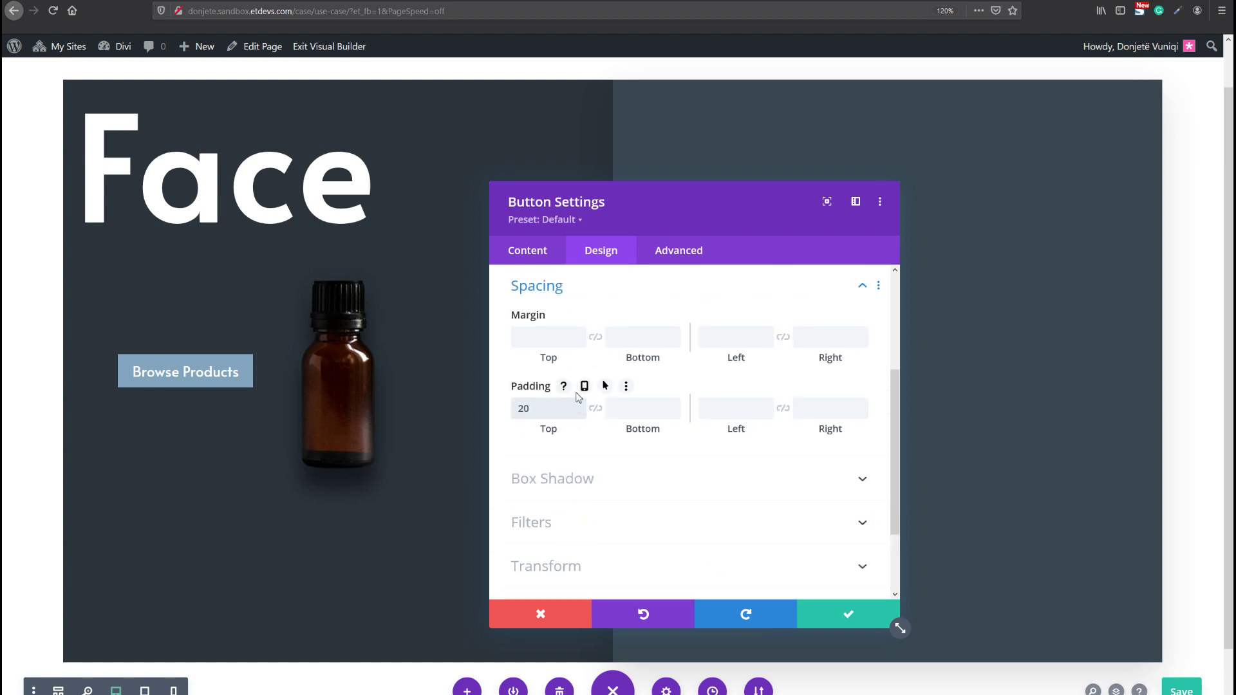
left_click(598, 414)
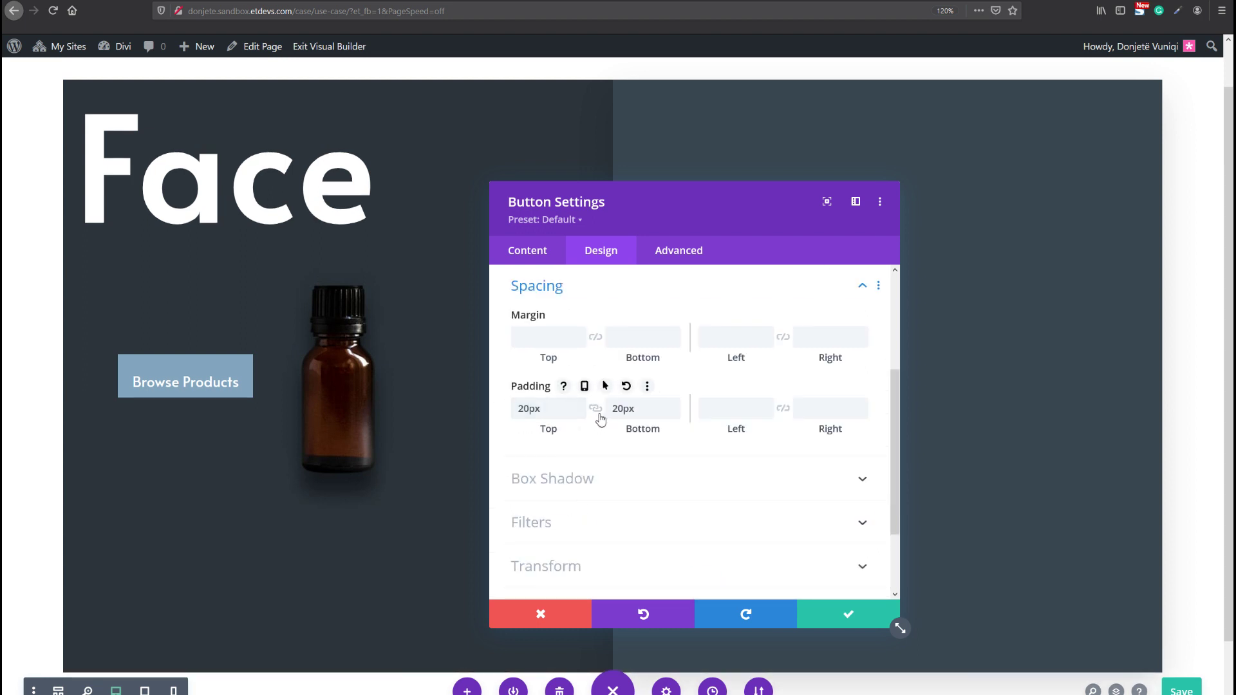
left_click(727, 408)
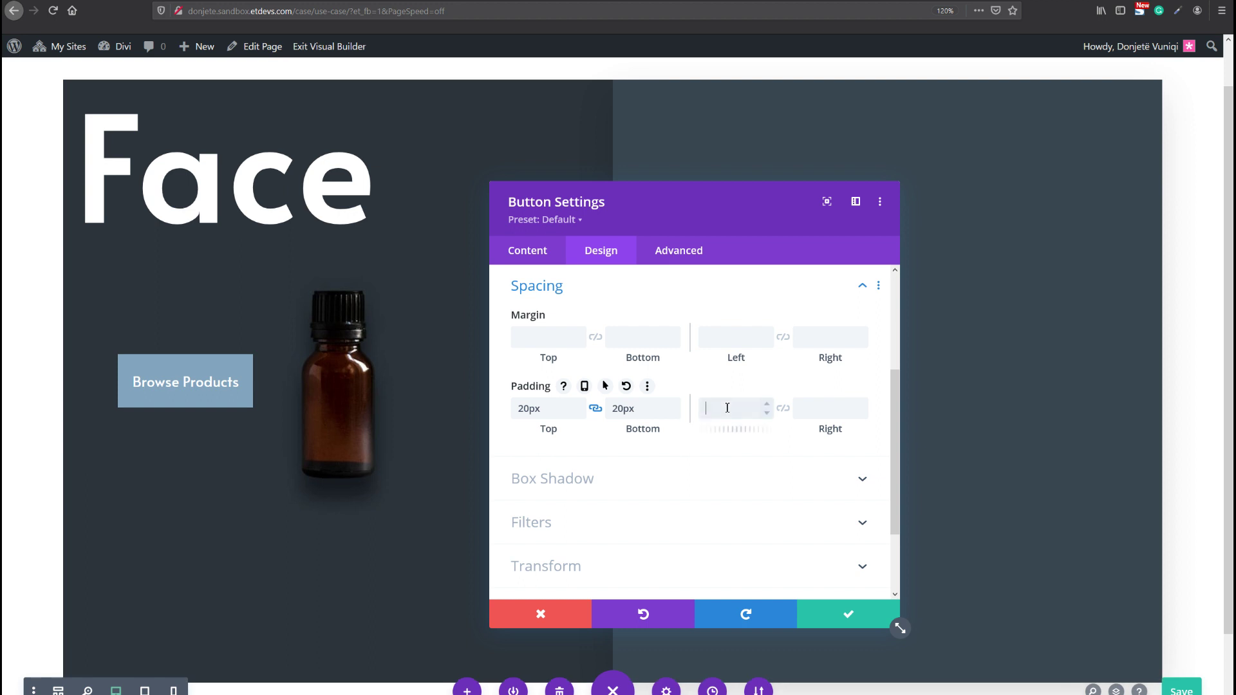
left_click(782, 408)
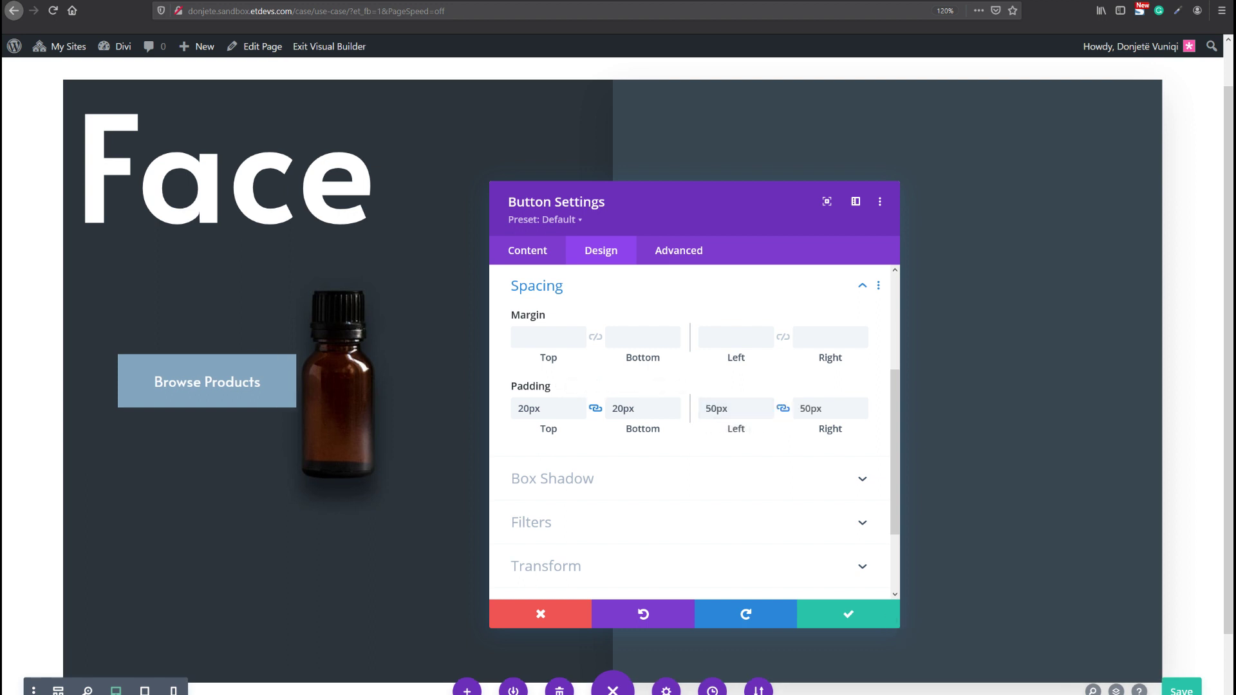
key("ctrl+s")
- Position the Browse Products button absolutely in the bottom-right corner of its column, and save the page
left_click(675, 257)
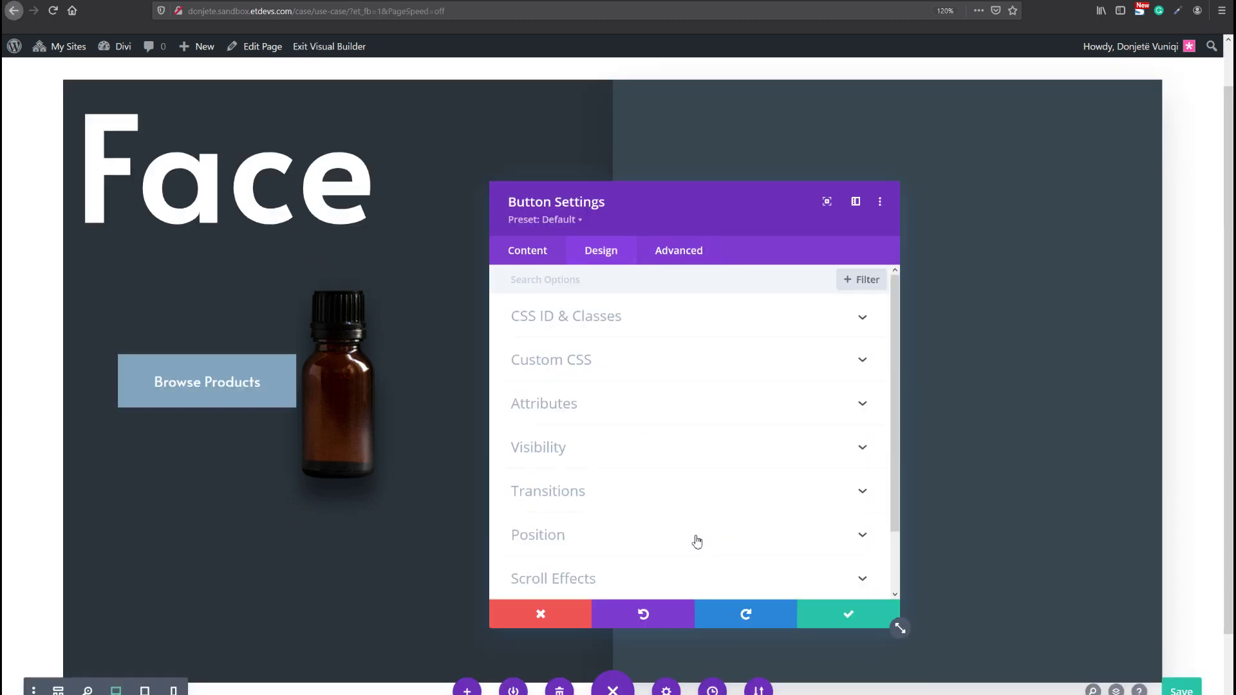
scroll(565, 544, "down", 2)
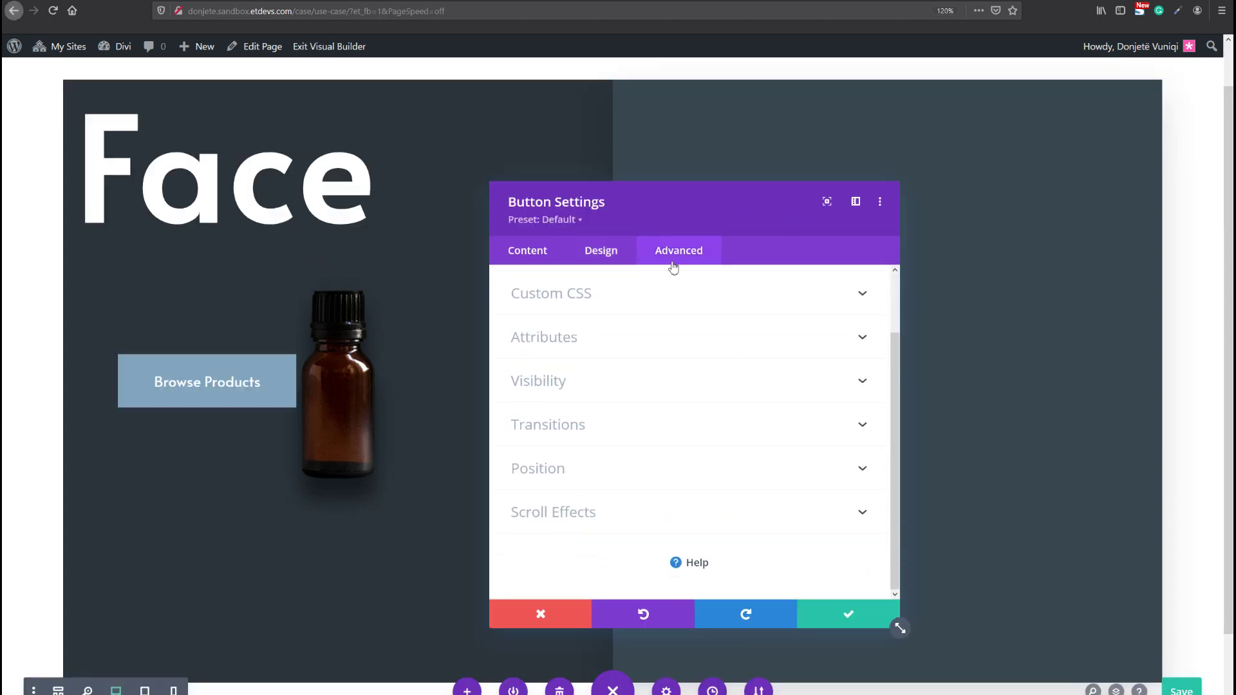
left_click(552, 470)
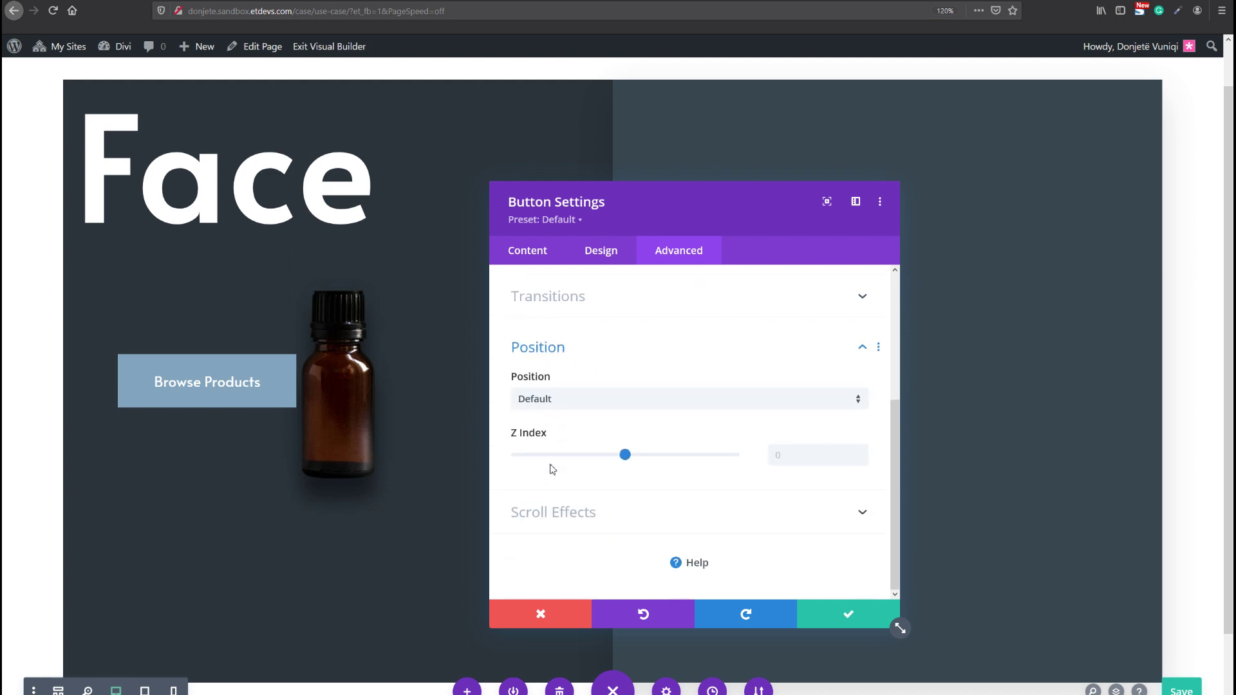
left_click(562, 401)
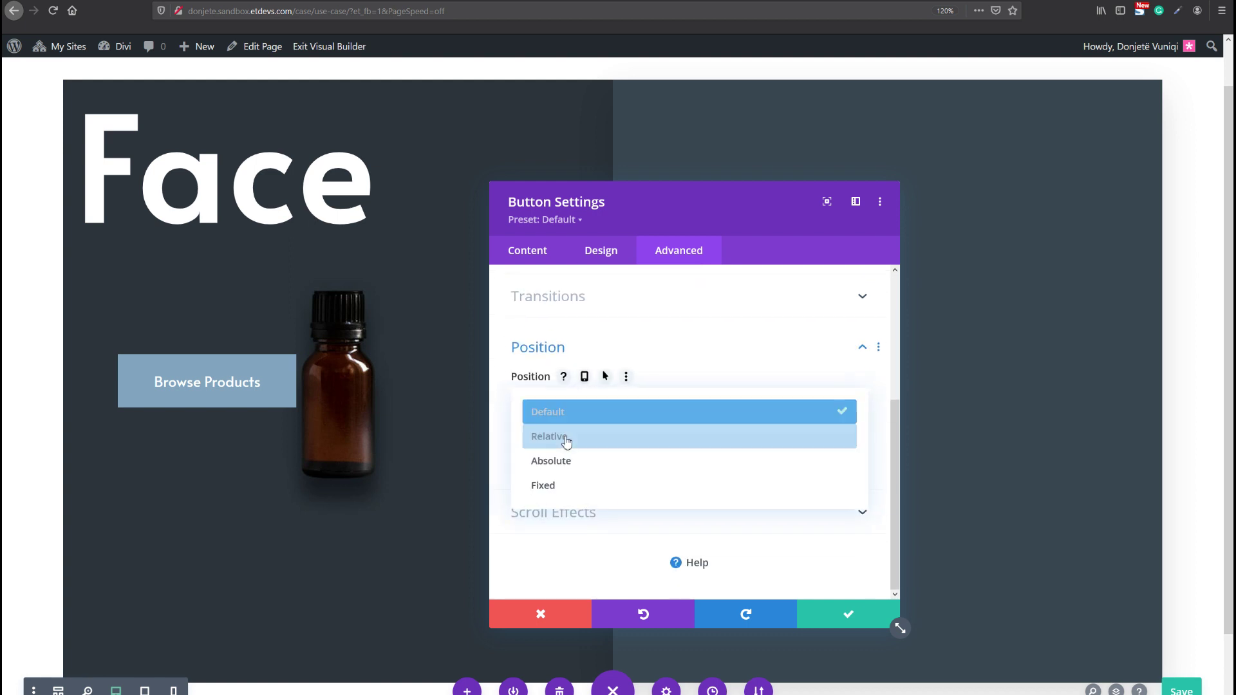
left_click(566, 463)
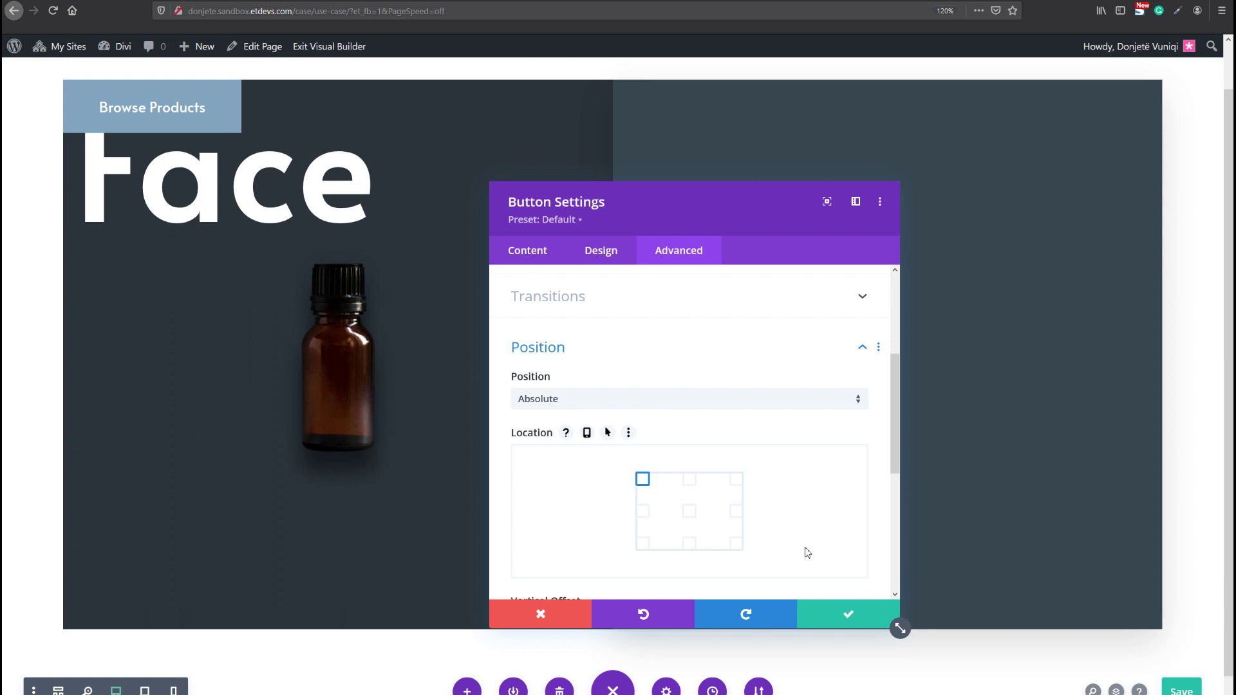
left_click(737, 512)
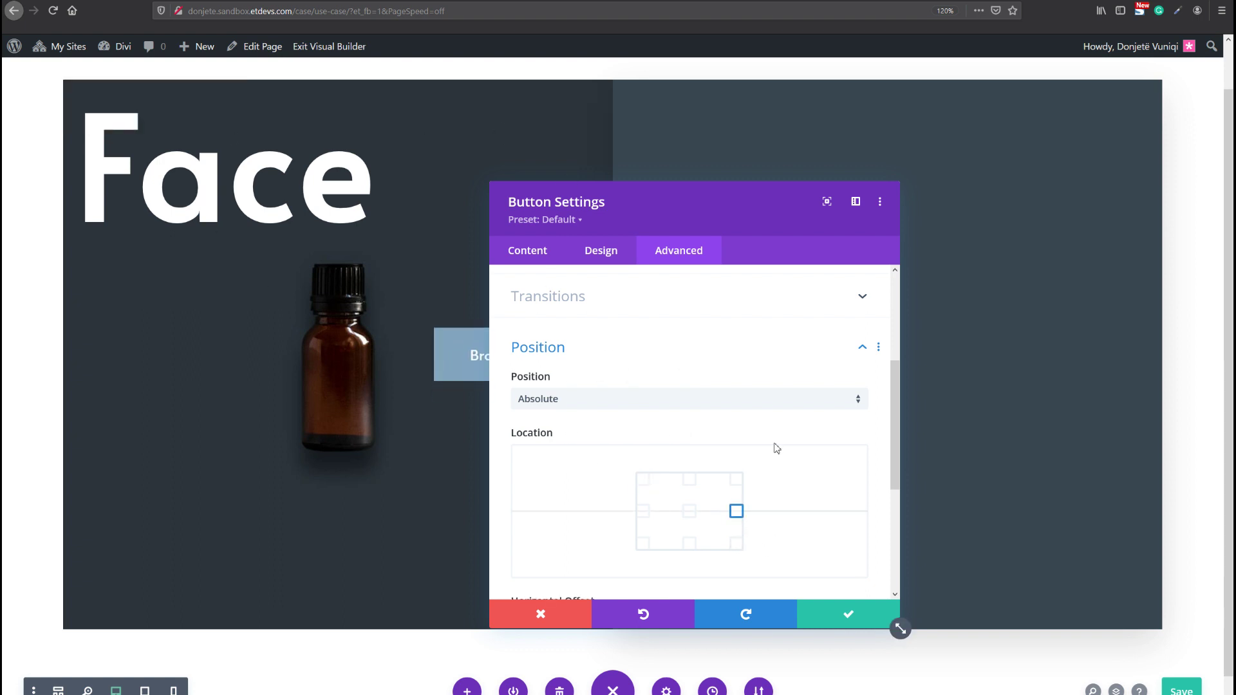
left_click(736, 546)
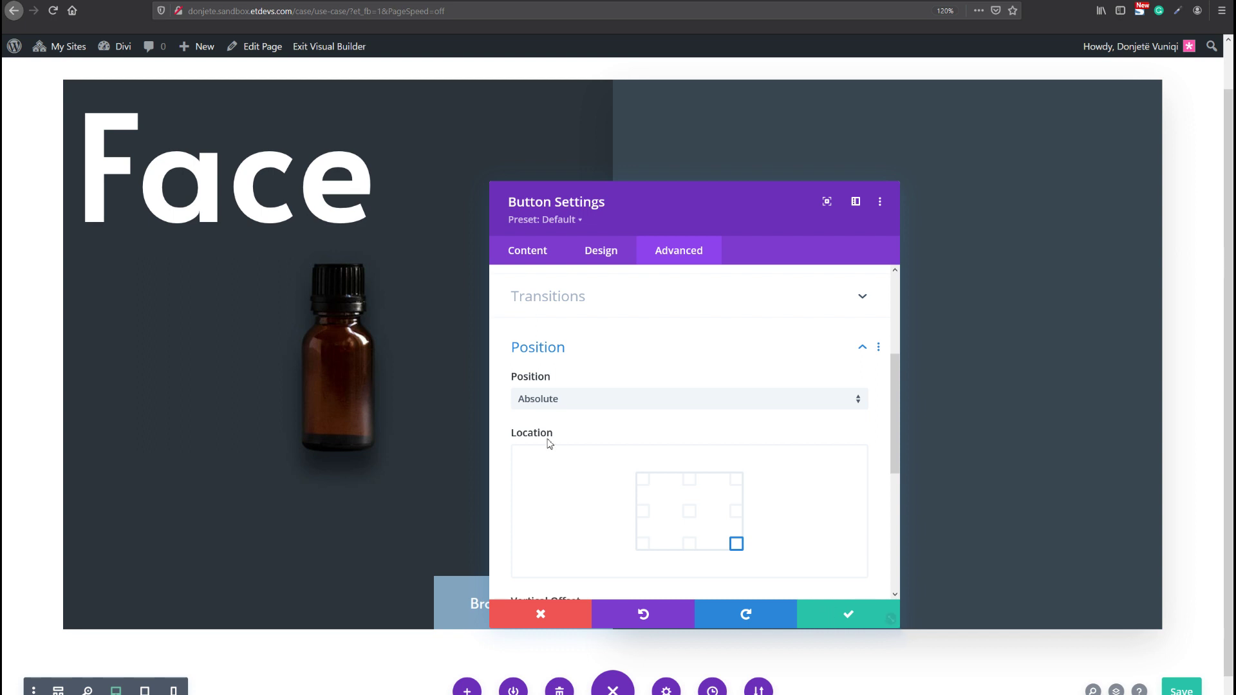
left_click(841, 614)
left_click(1182, 690)
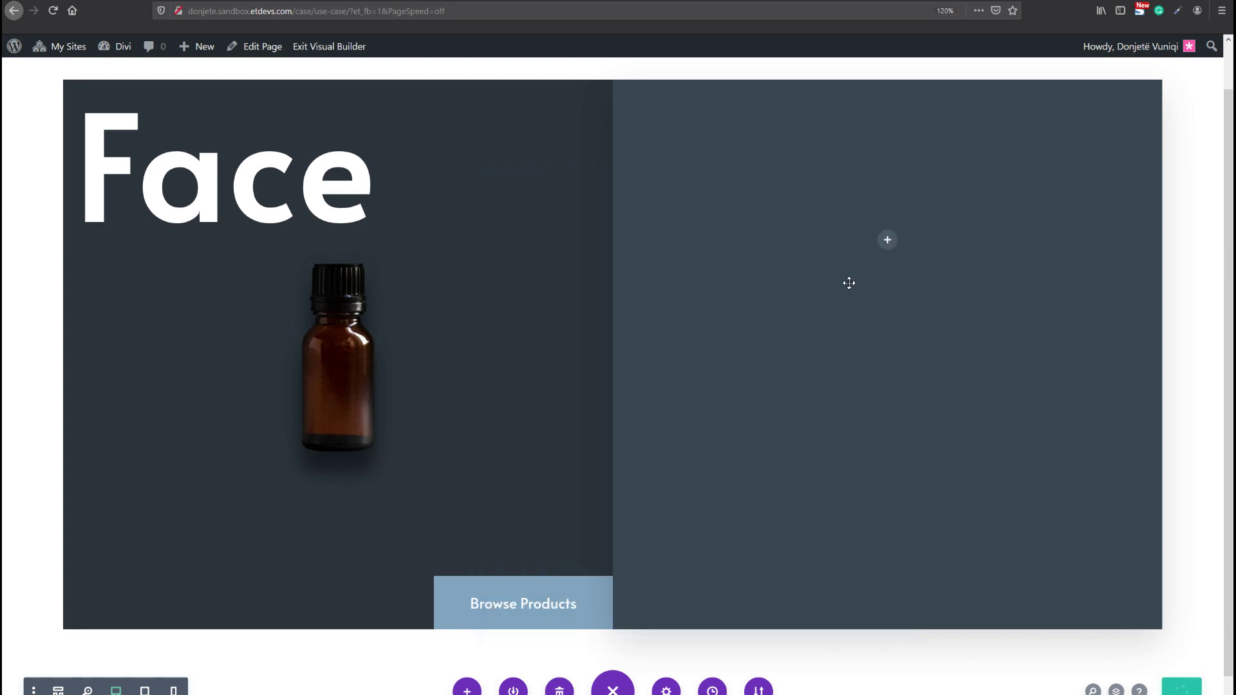
- Insert a Text module in the empty second column of the Face row
left_click(887, 241)
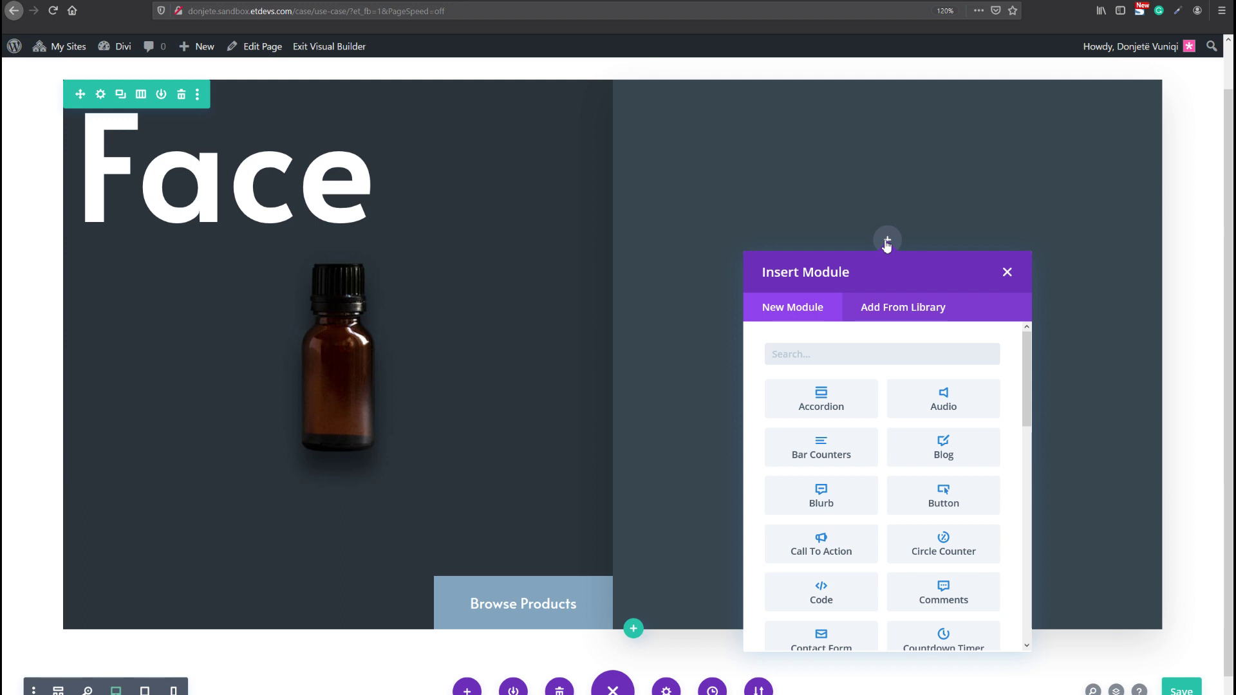
type("text")
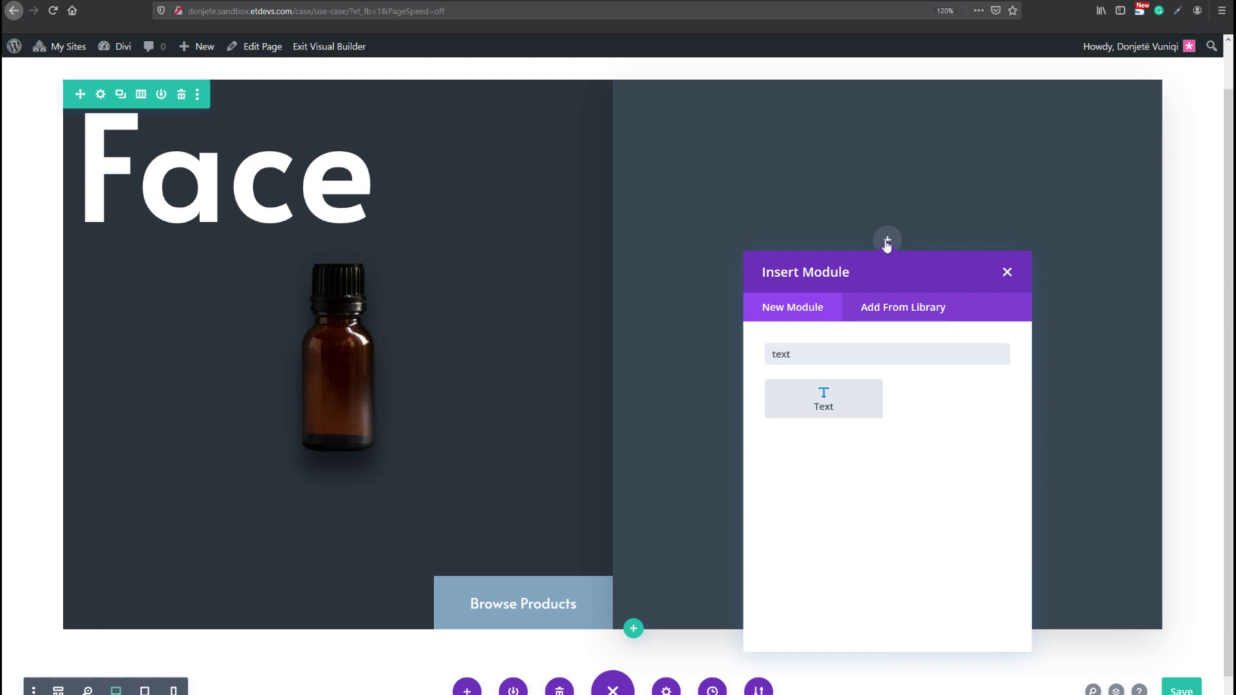
key("Escape")
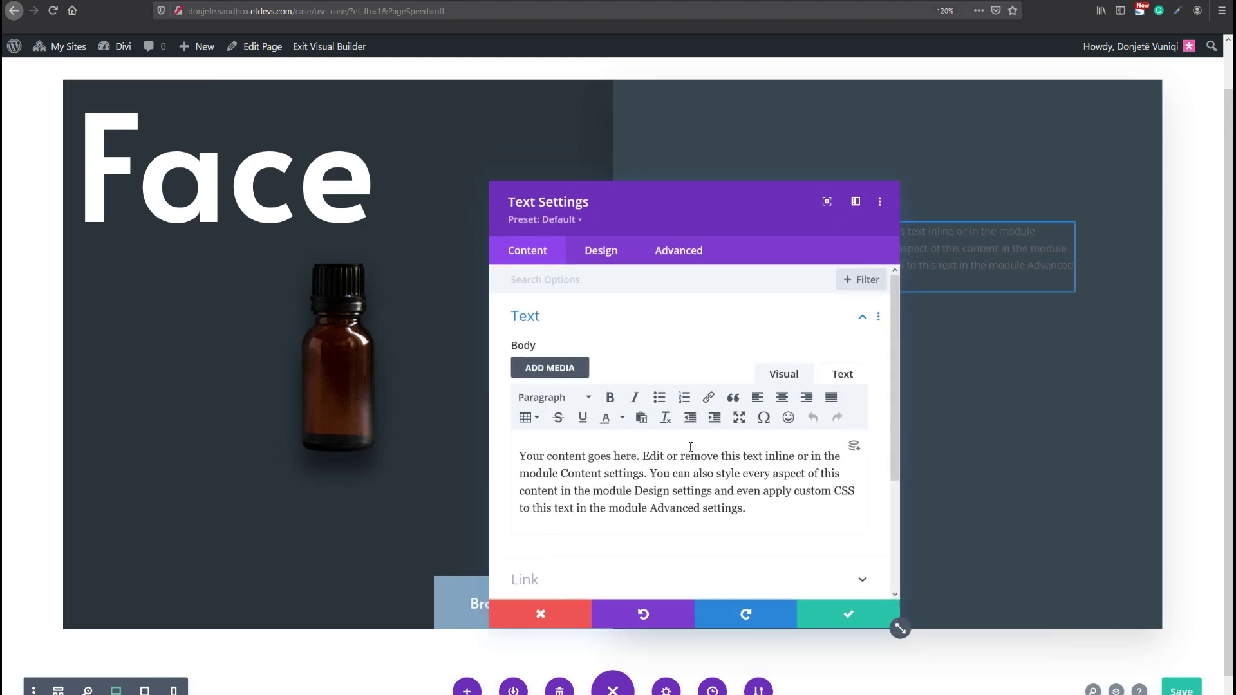
- Check the heading wording on the use-case preview page and replace the new module's placeholder text with "Product Benefit"
left_click_drag(665, 202, 676, 226)
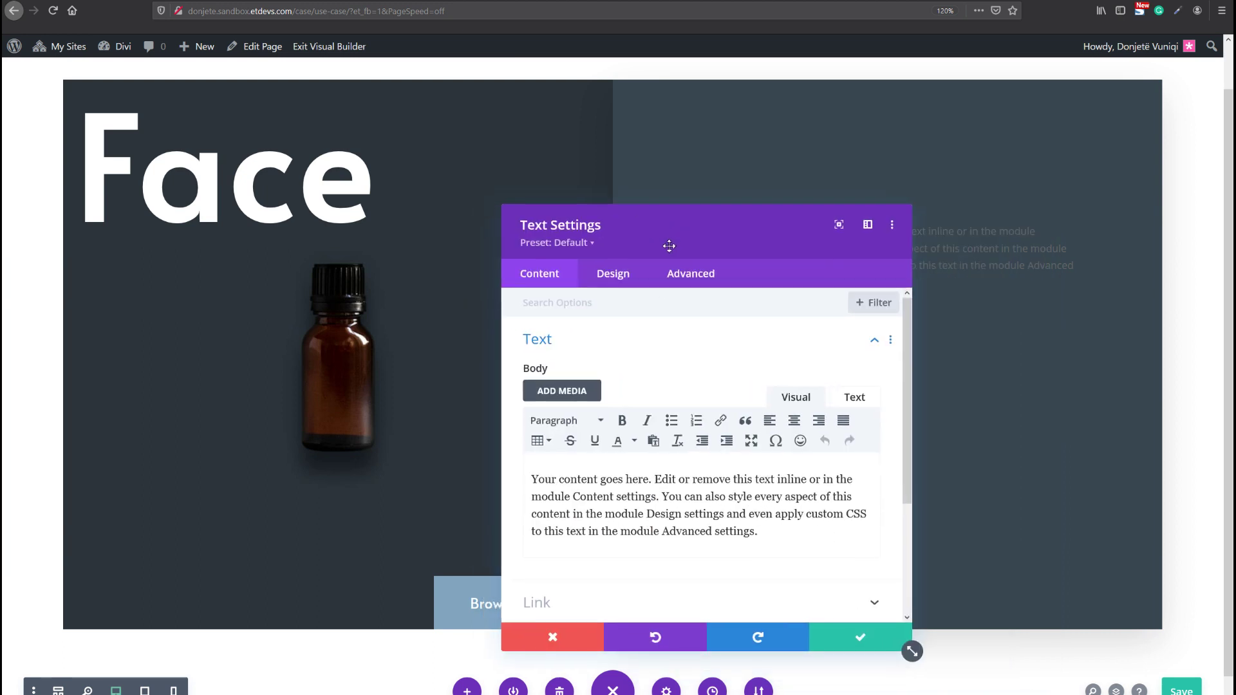
key("ctrl+a")
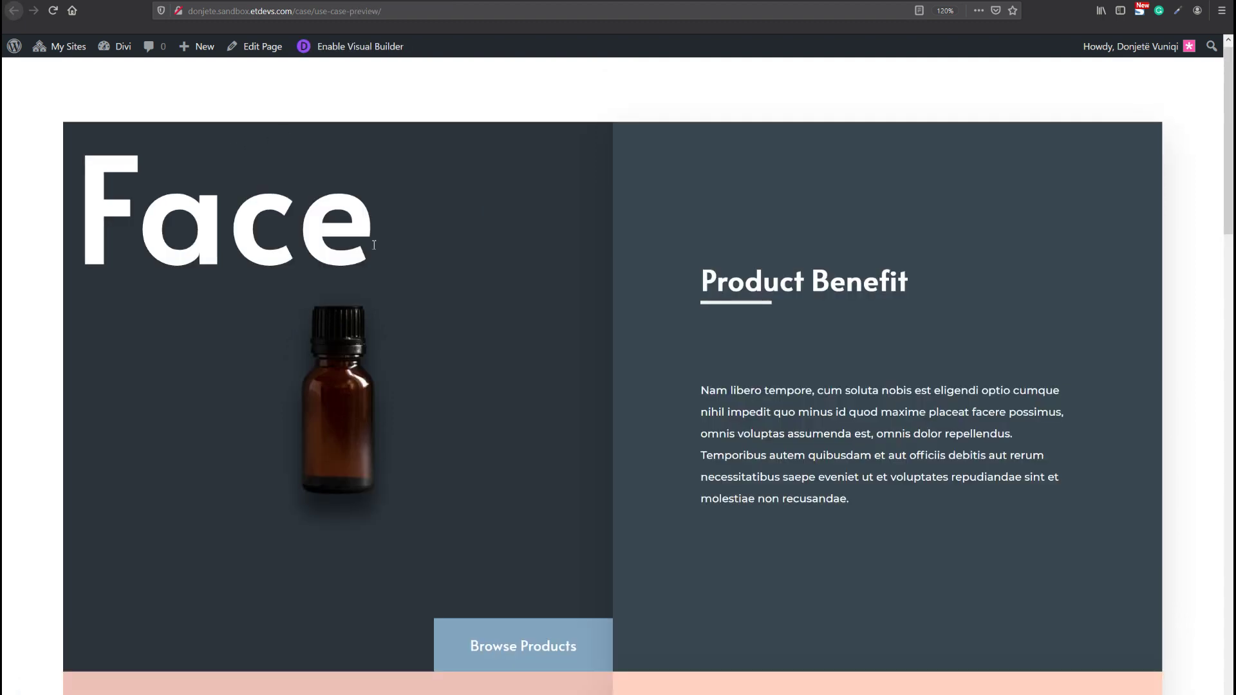
scroll(373, 245, "down", 3)
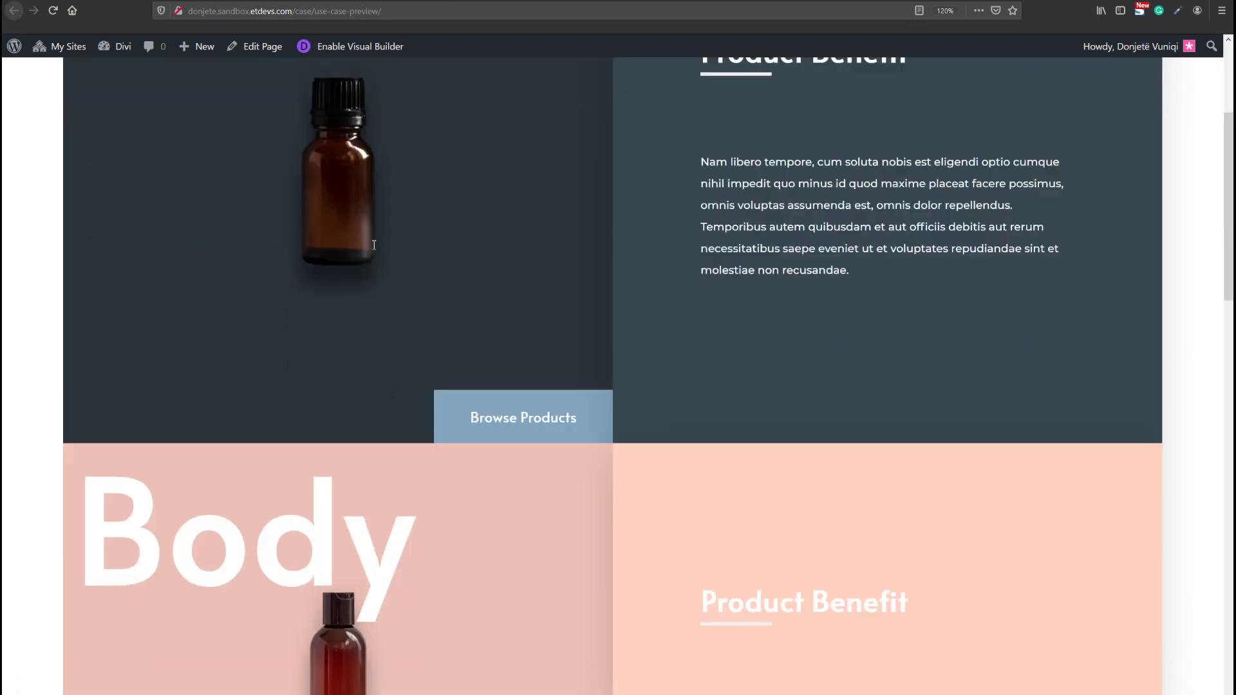
scroll(373, 244, "down", 6)
scroll(373, 245, "up", 9)
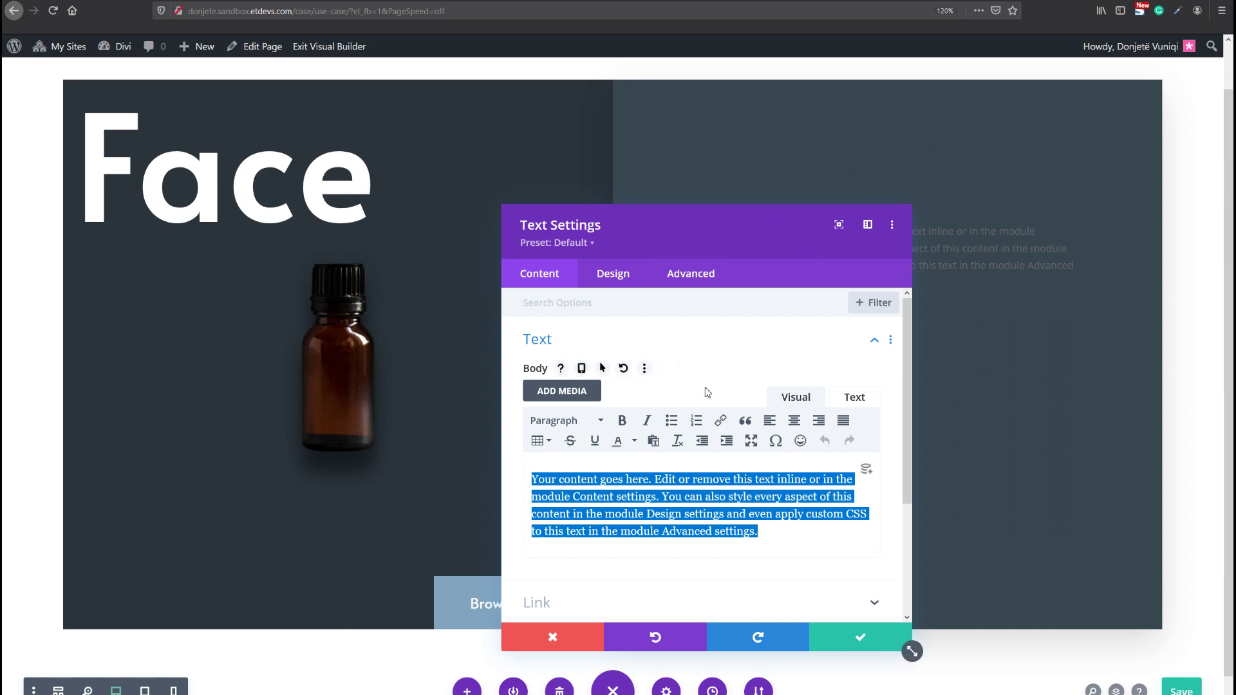
type("Product Benefit")
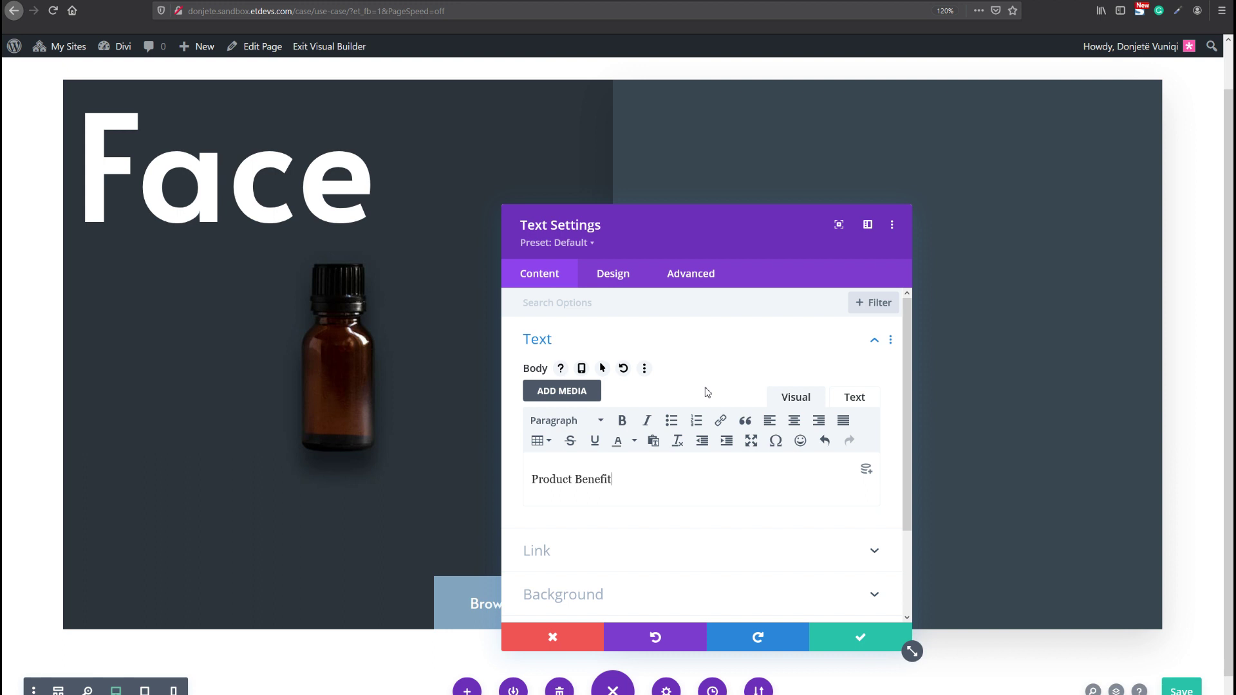
- Format the "Product Benefit" text as Heading 3
key("ctrl+a")
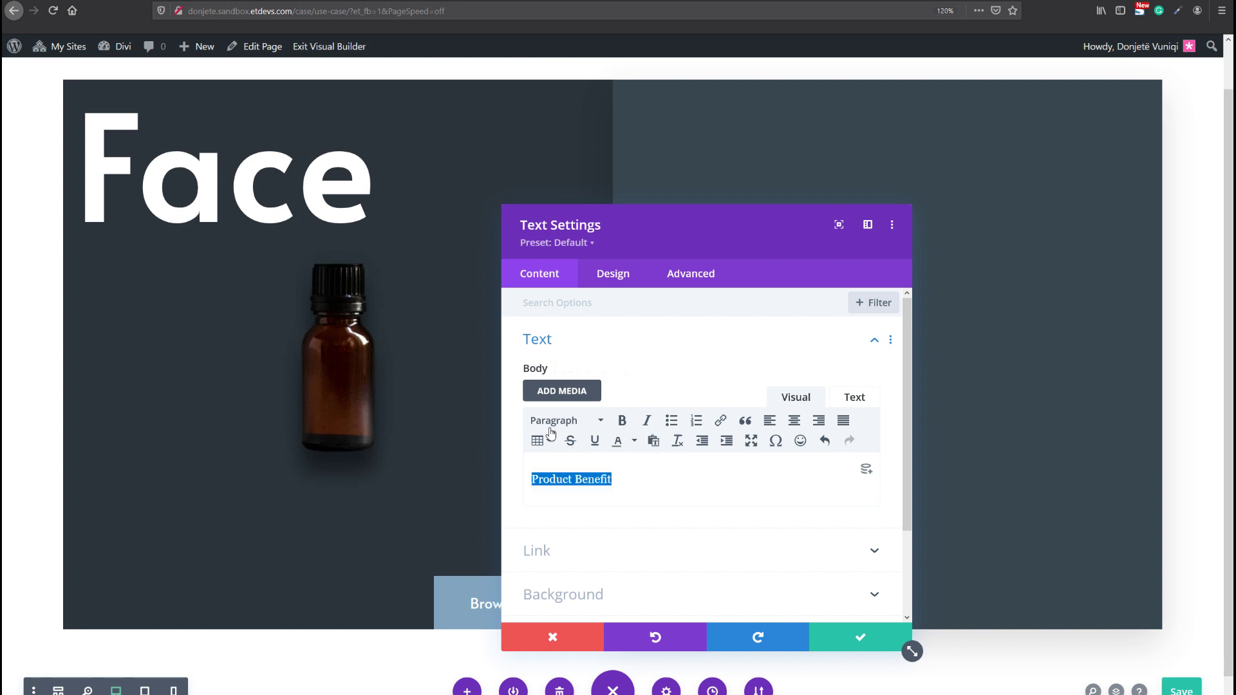
left_click(584, 422)
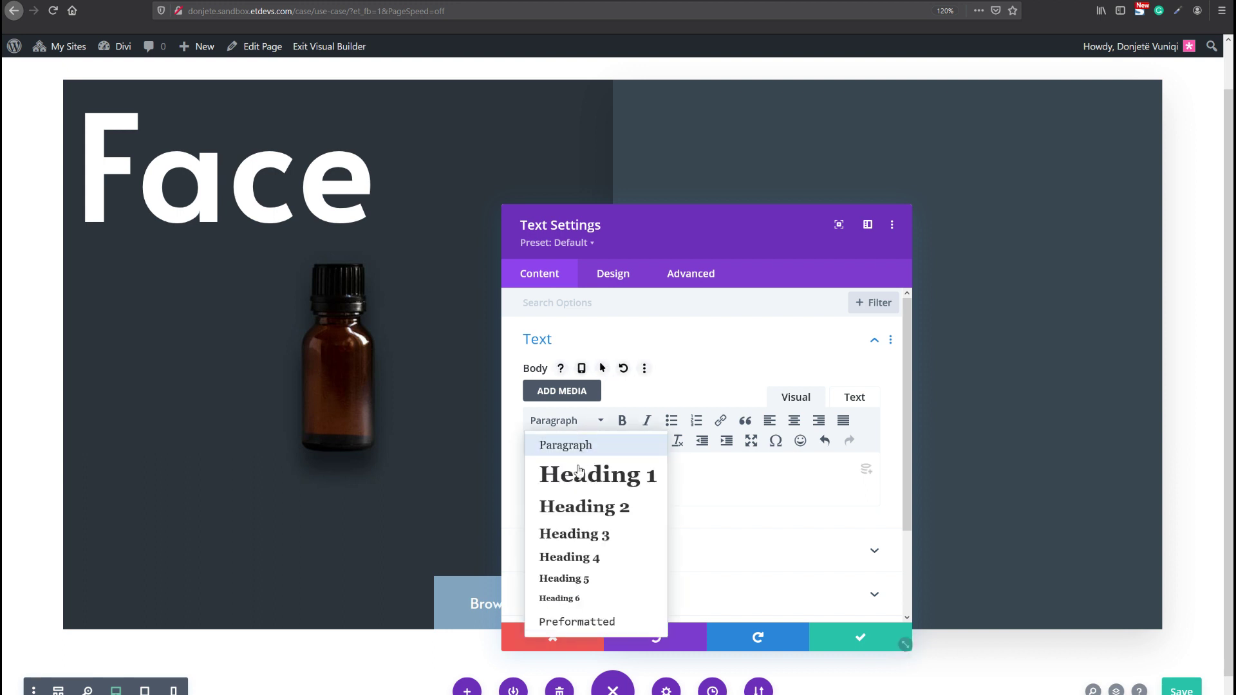
left_click(578, 533)
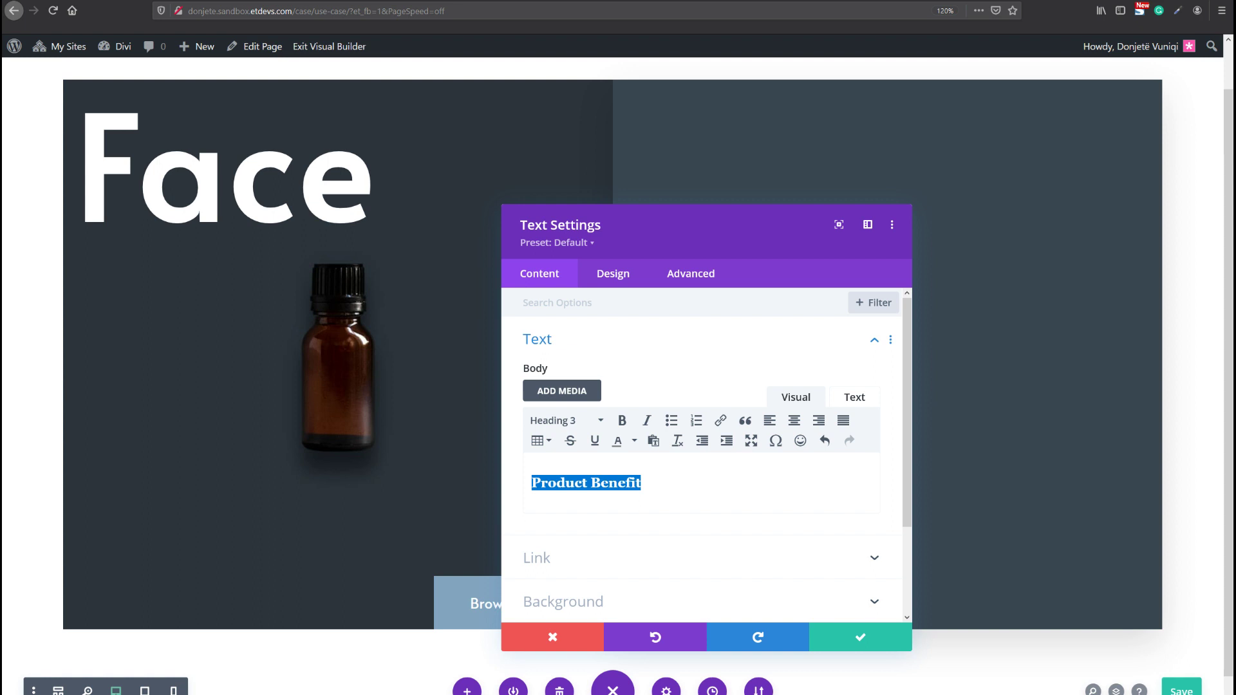
- Set the module's Heading 3 font to Alata with a Bold weight
left_click(633, 278)
left_click(605, 386)
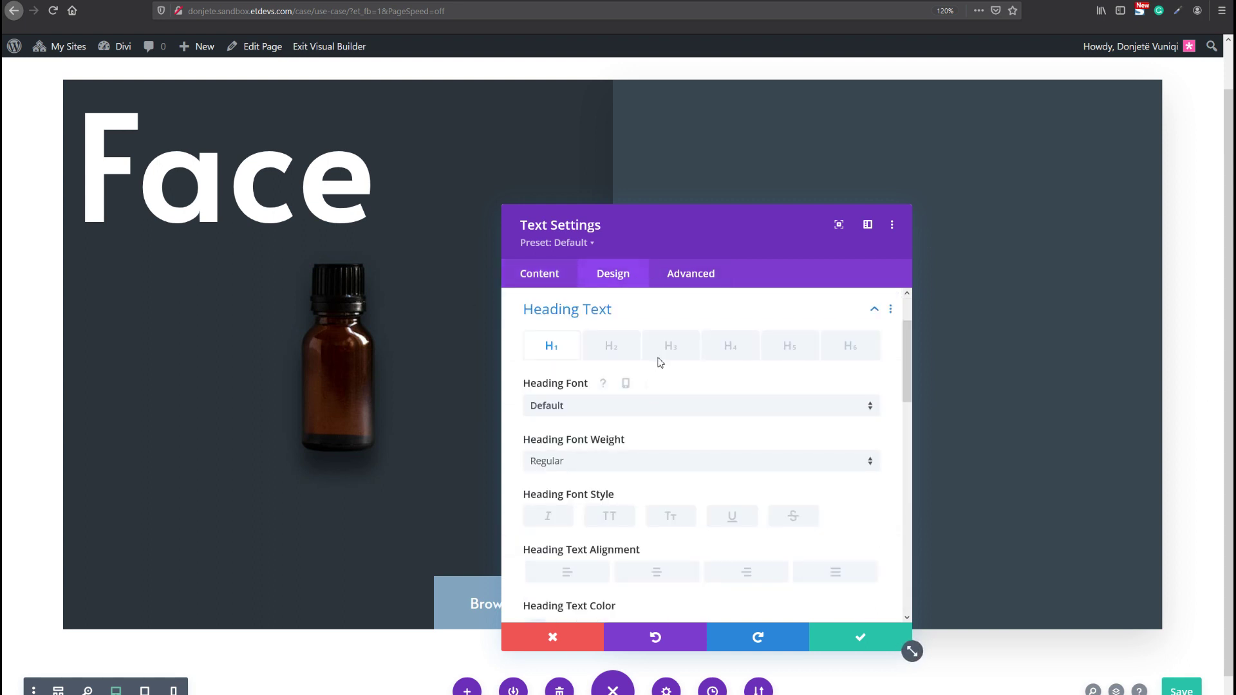
left_click(670, 348)
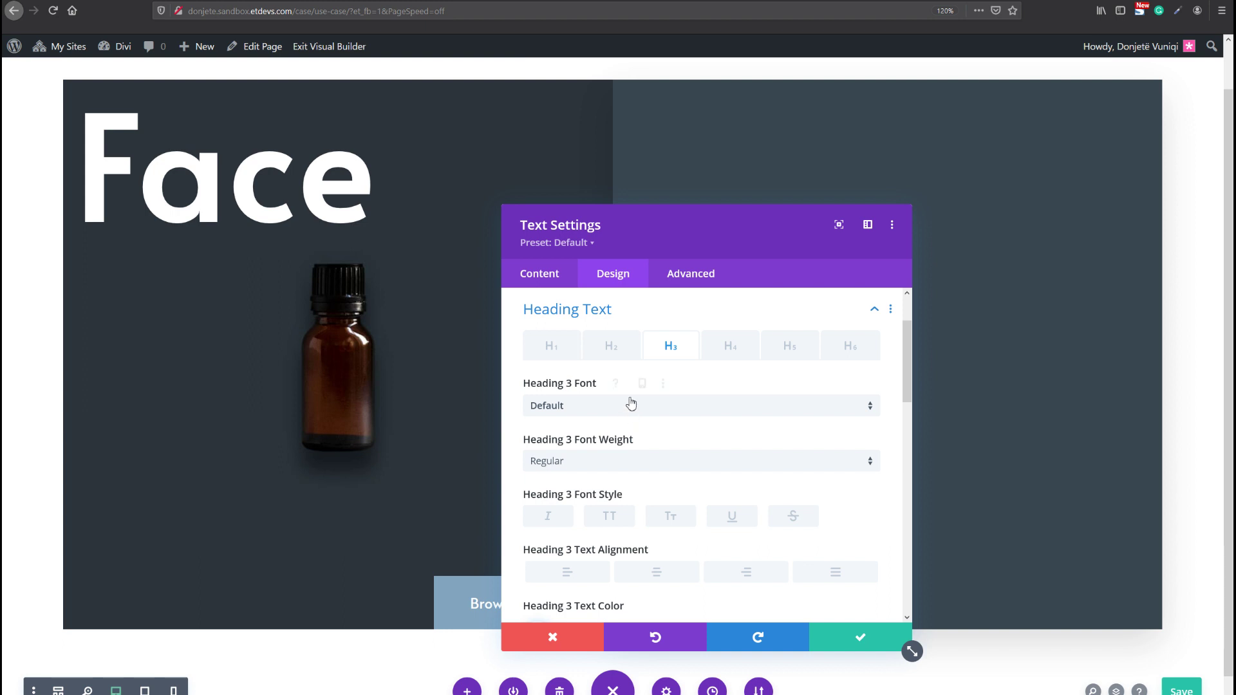
left_click(631, 404)
left_click(576, 186)
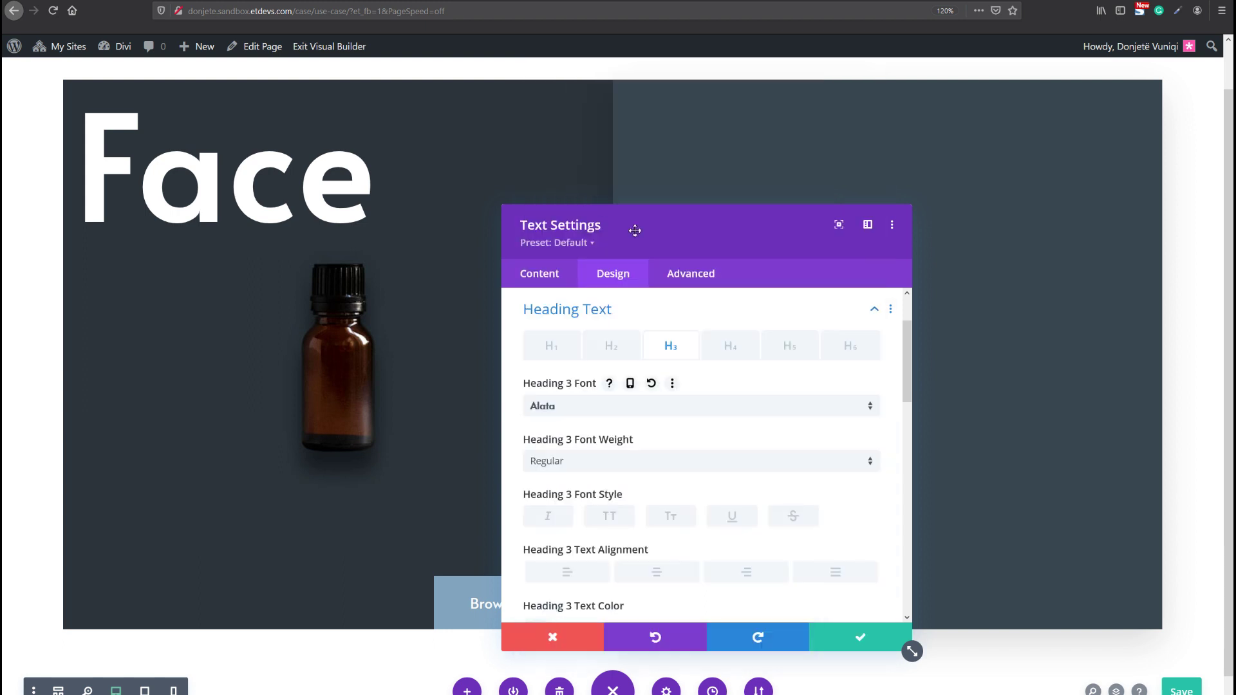
left_click(594, 459)
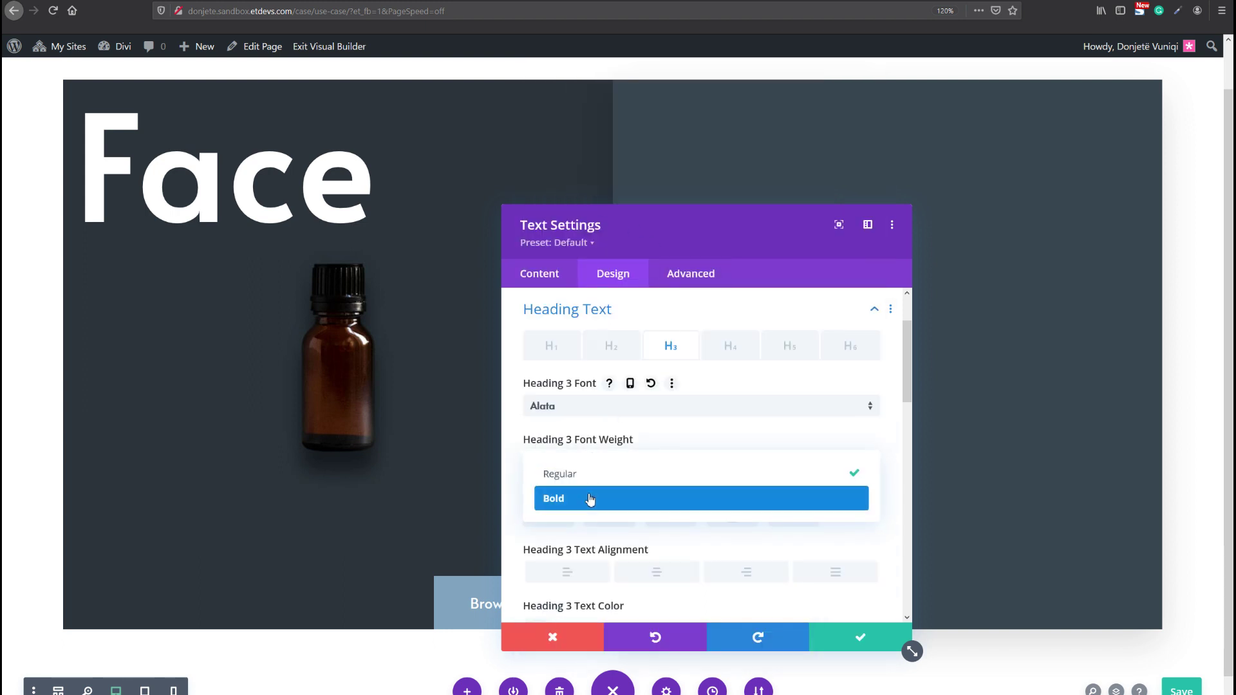
left_click(613, 496)
- Set the Heading 3 text color to white and its size to 40px, and apply the text settings
scroll(565, 575, "down", 3)
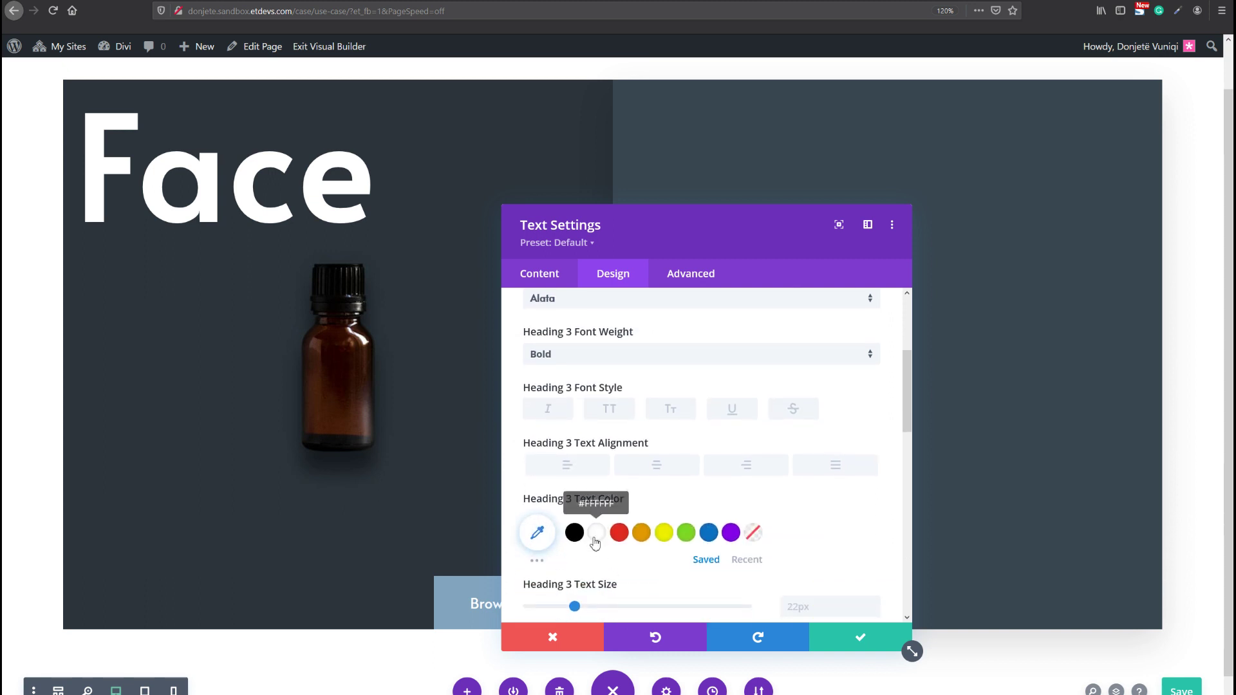
scroll(807, 533, "down", 2)
left_click(825, 552)
type("4")
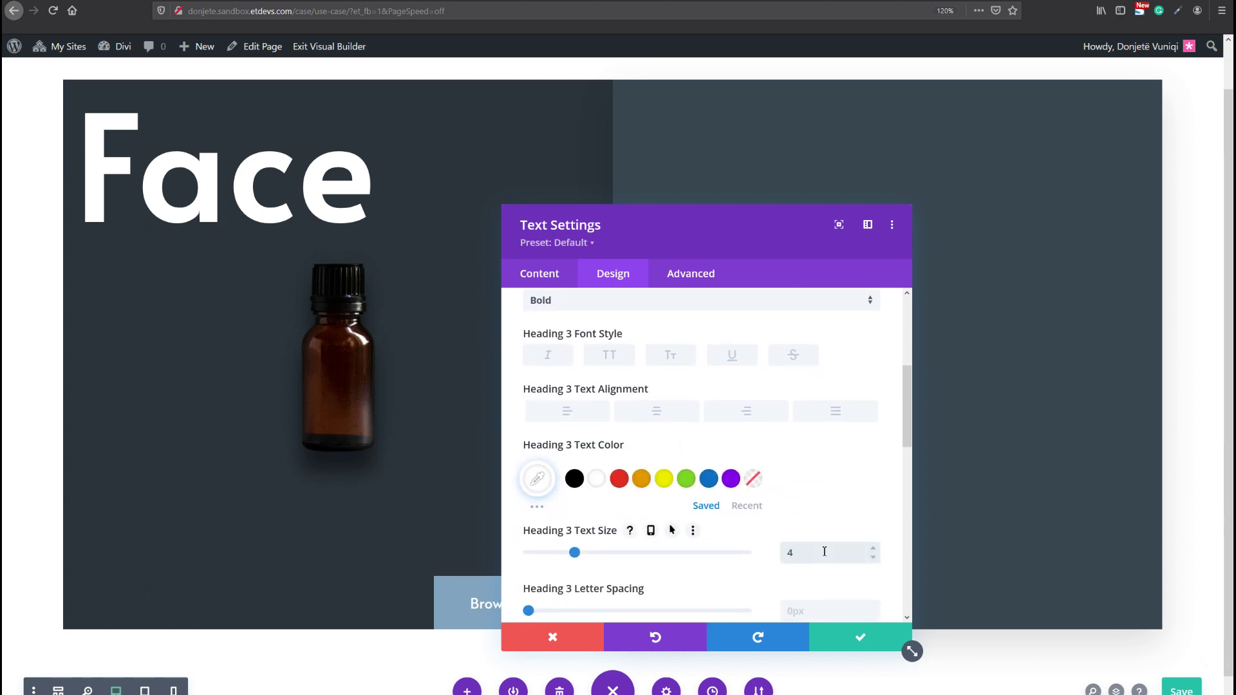
type("0px")
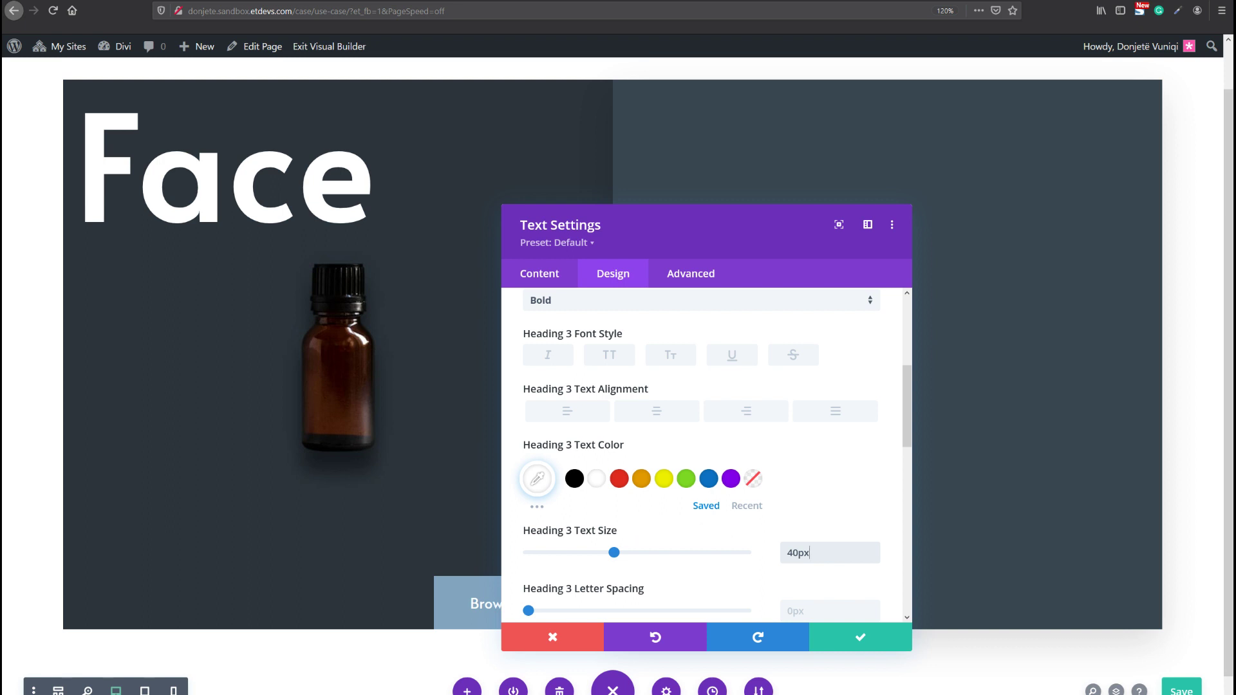
left_click(860, 638)
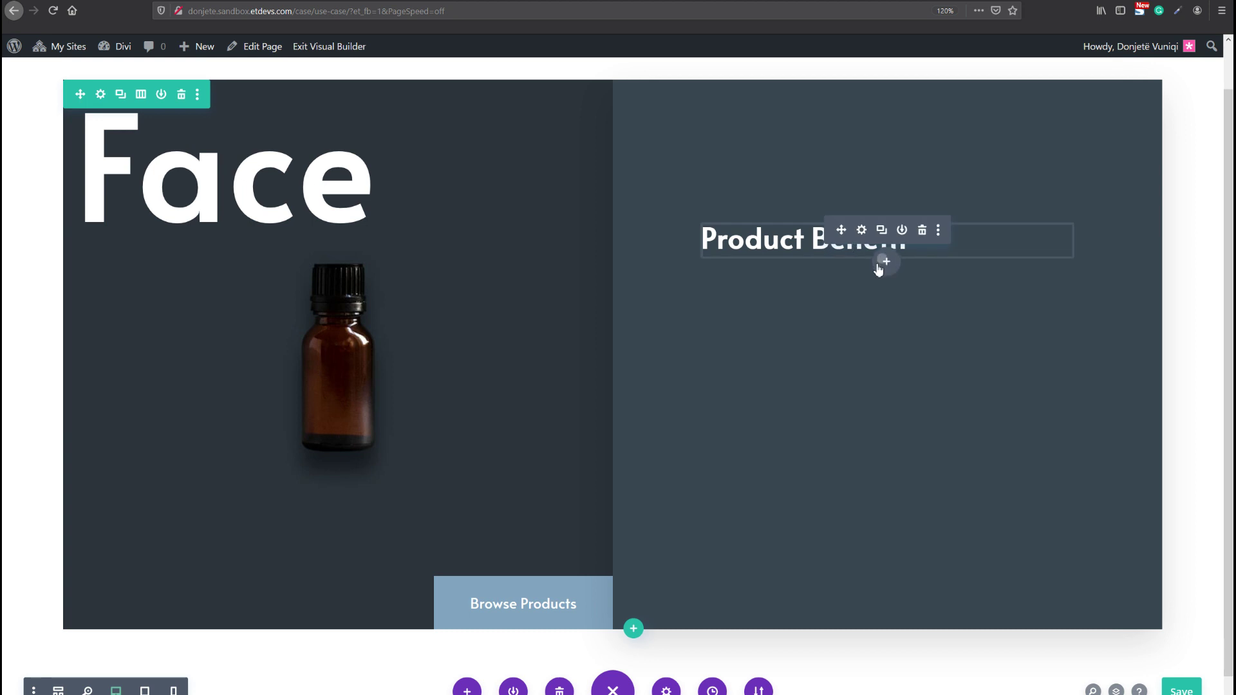
- Insert a Divider module below the Product Benefit heading and save the page
left_click(879, 264)
type("divider")
key("Return")
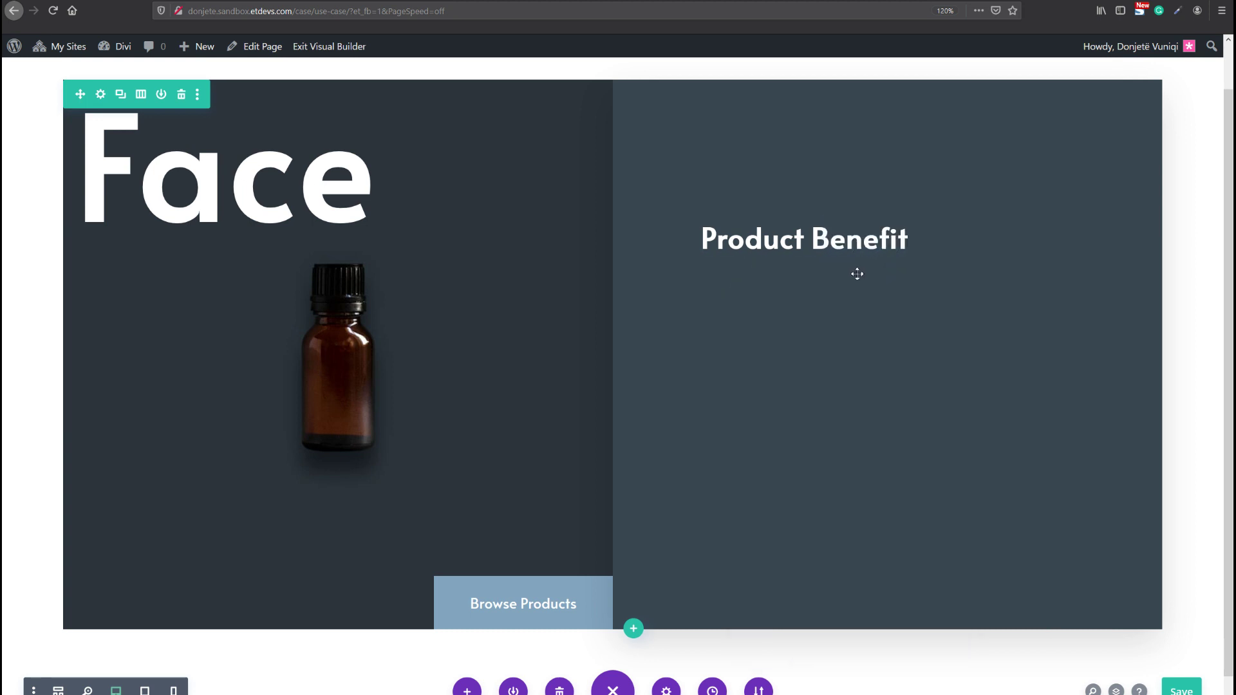
left_click_drag(655, 237, 560, 195)
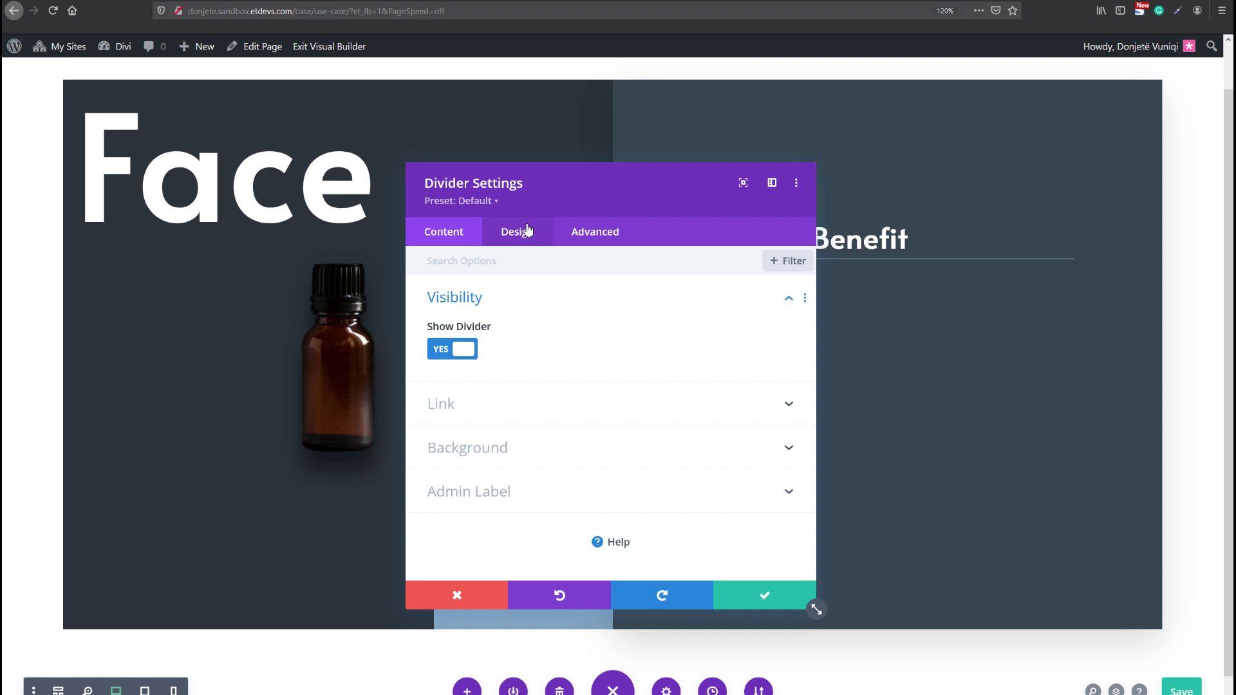
key("ctrl+s")
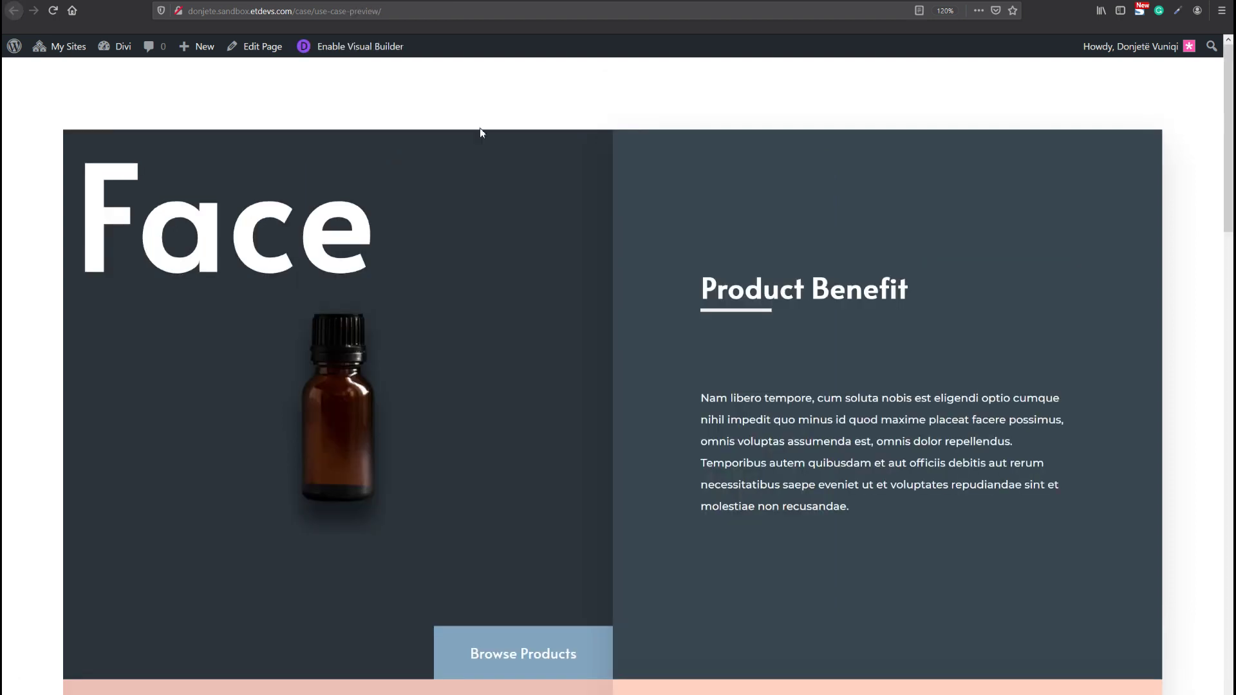
- Examine the divider, paragraph and overlapping rows on the use-case preview page
scroll(534, 181, "down", 3)
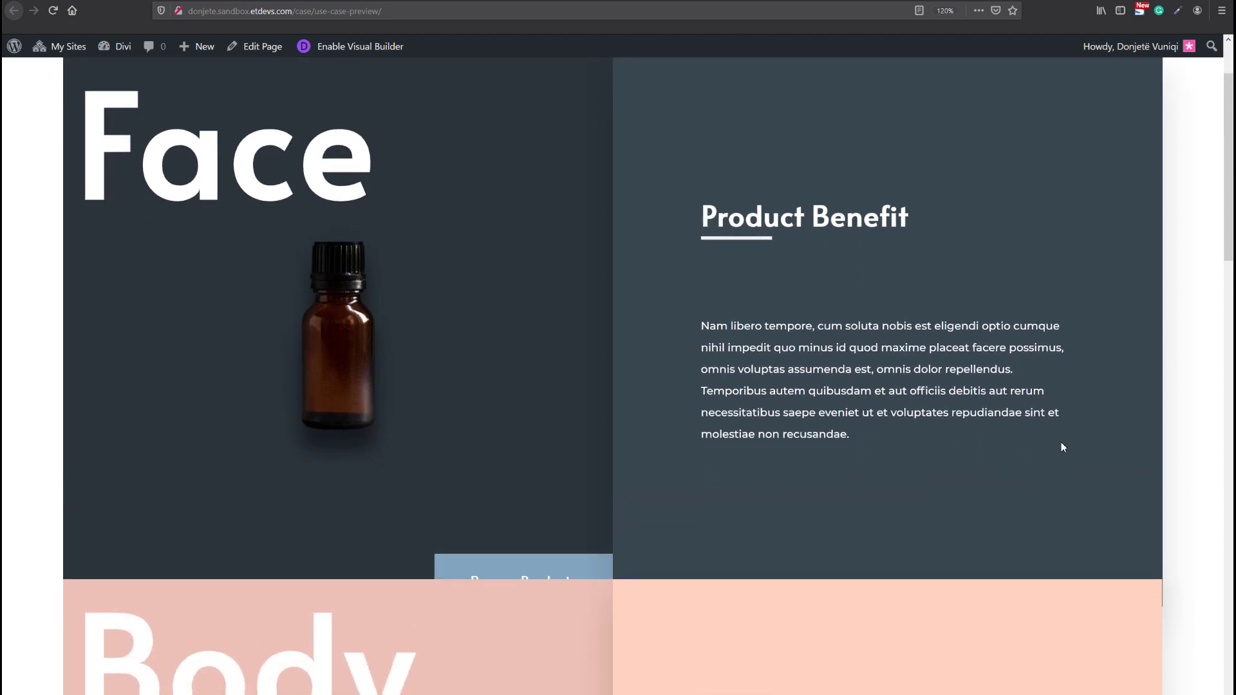
scroll(1095, 406, "down", 3)
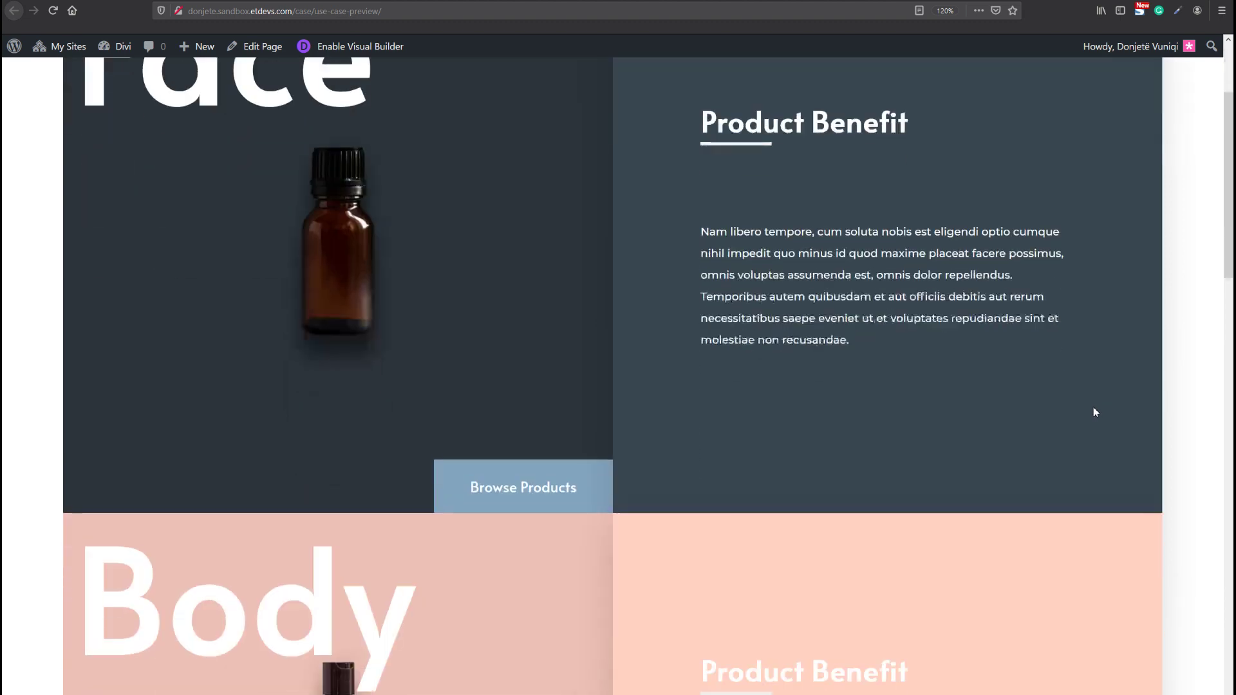
scroll(1095, 411, "up", 3)
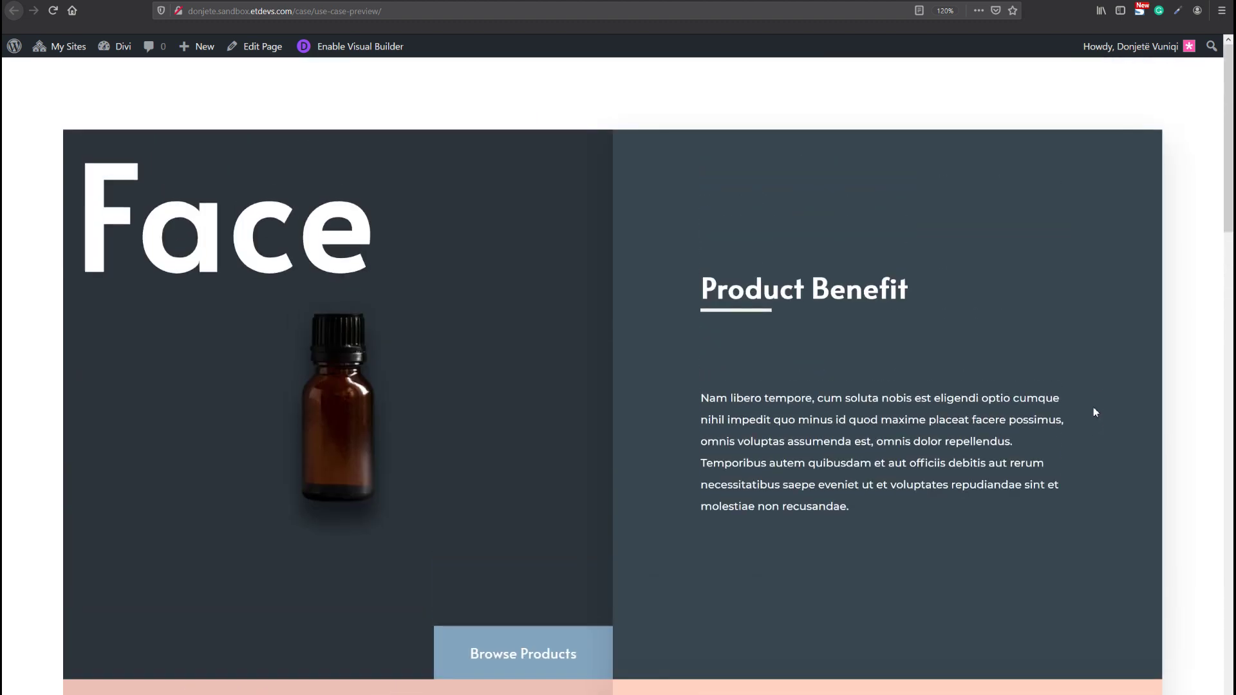
scroll(1093, 413, "down", 2)
scroll(1090, 414, "up", 2)
scroll(788, 488, "down", 2)
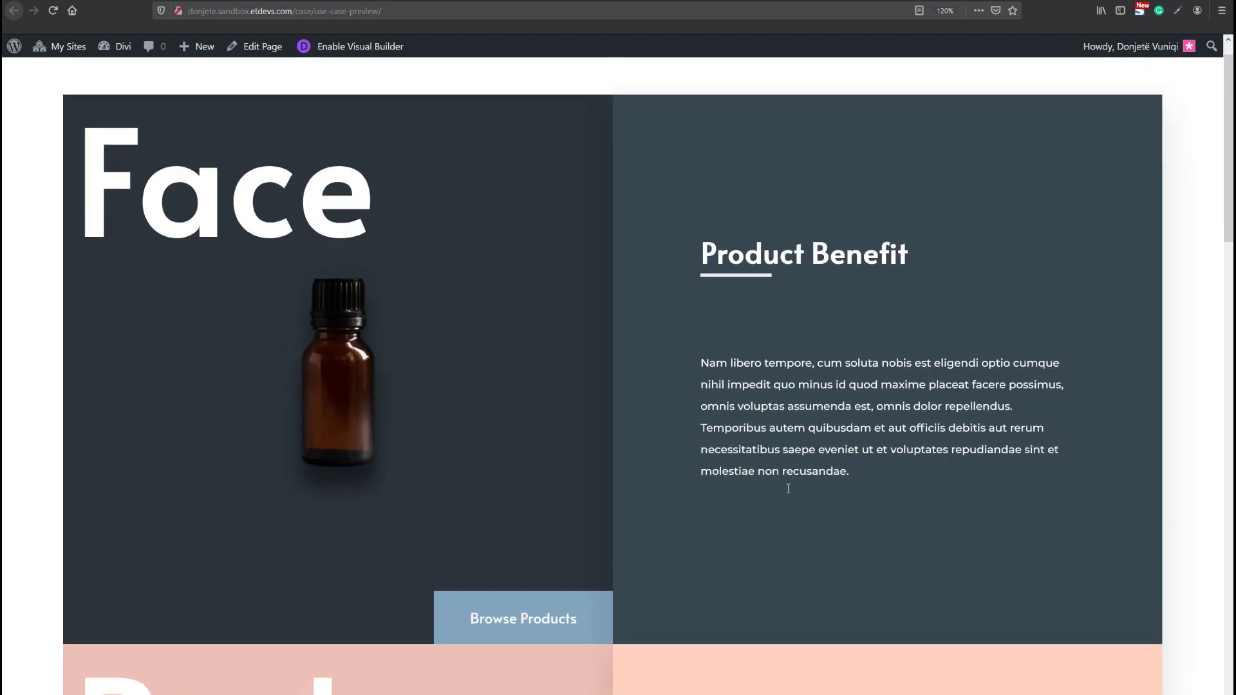
scroll(798, 144, "up", 3)
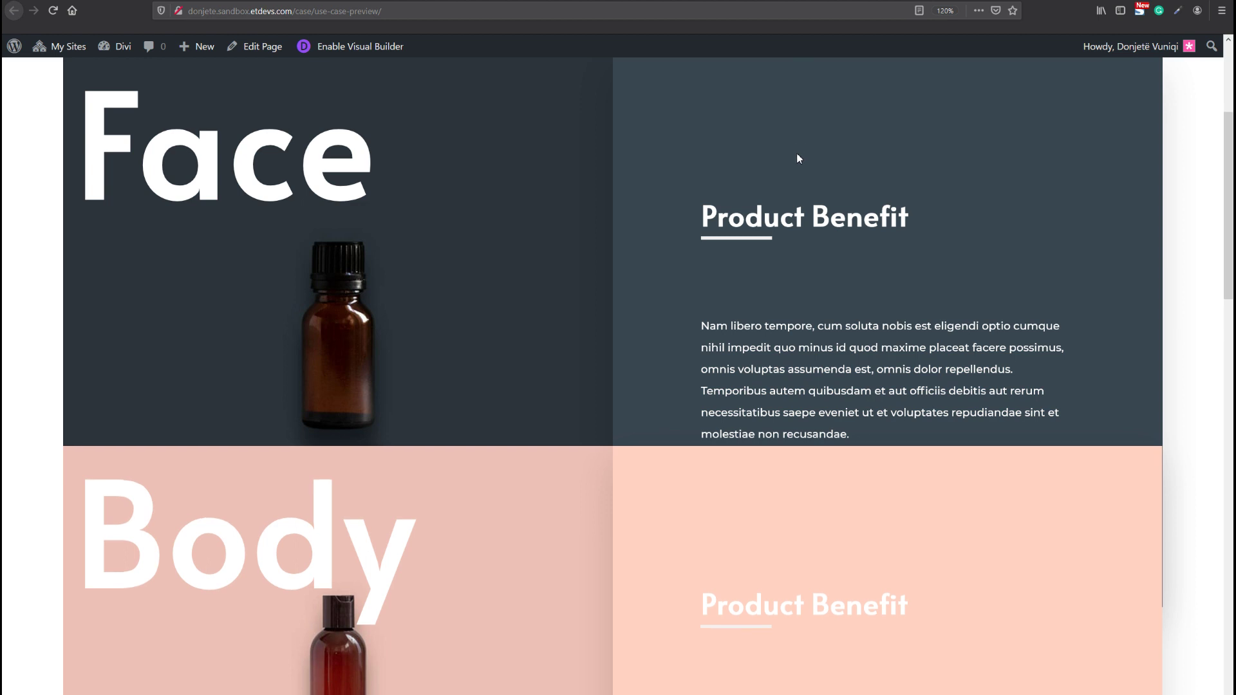
scroll(794, 164, "down", 1)
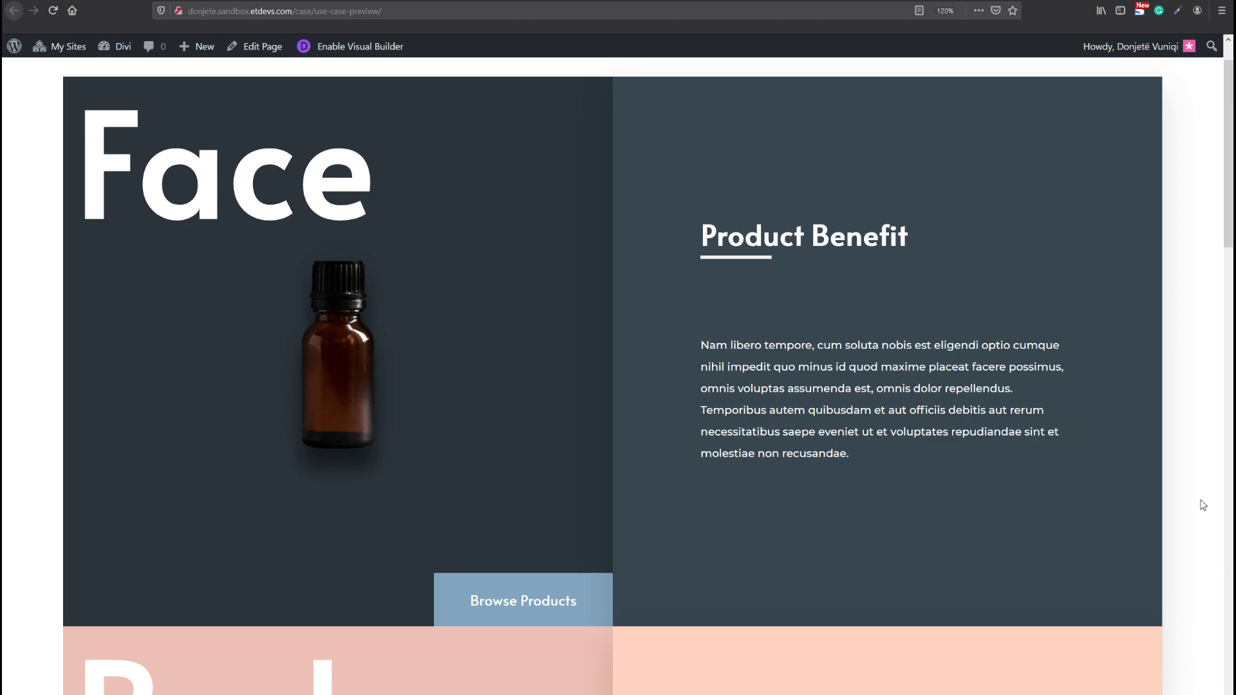
scroll(798, 219, "down", 5)
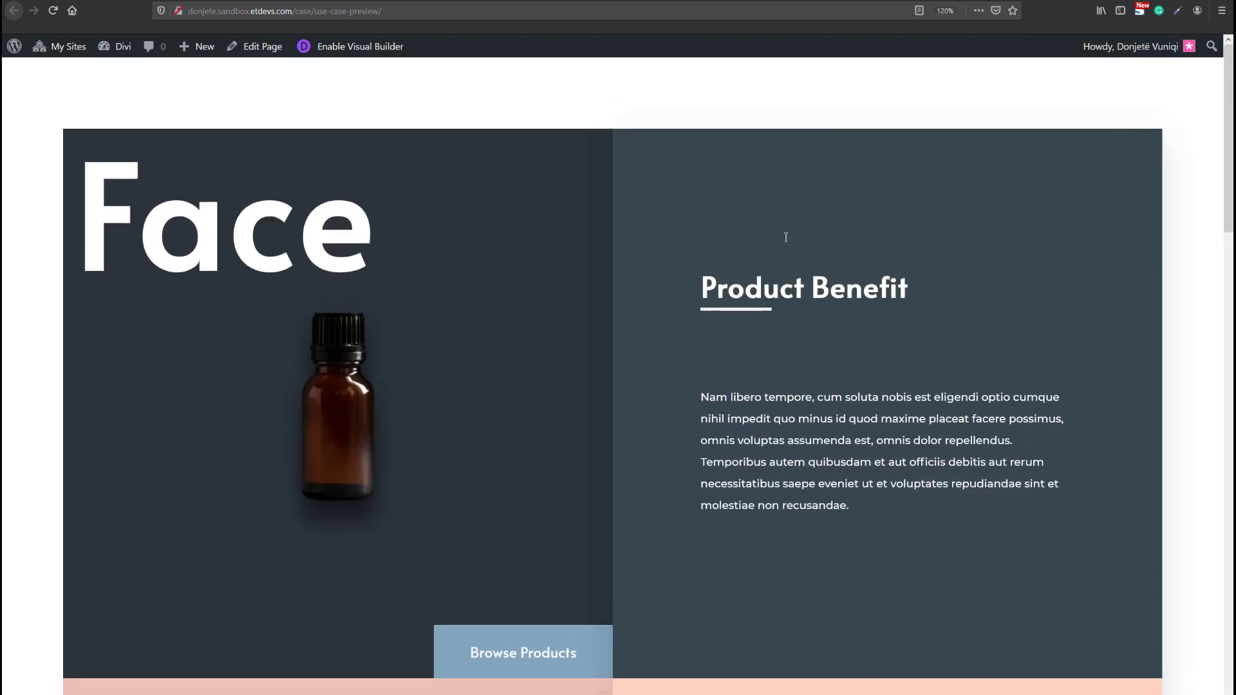
scroll(781, 237, "up", 5)
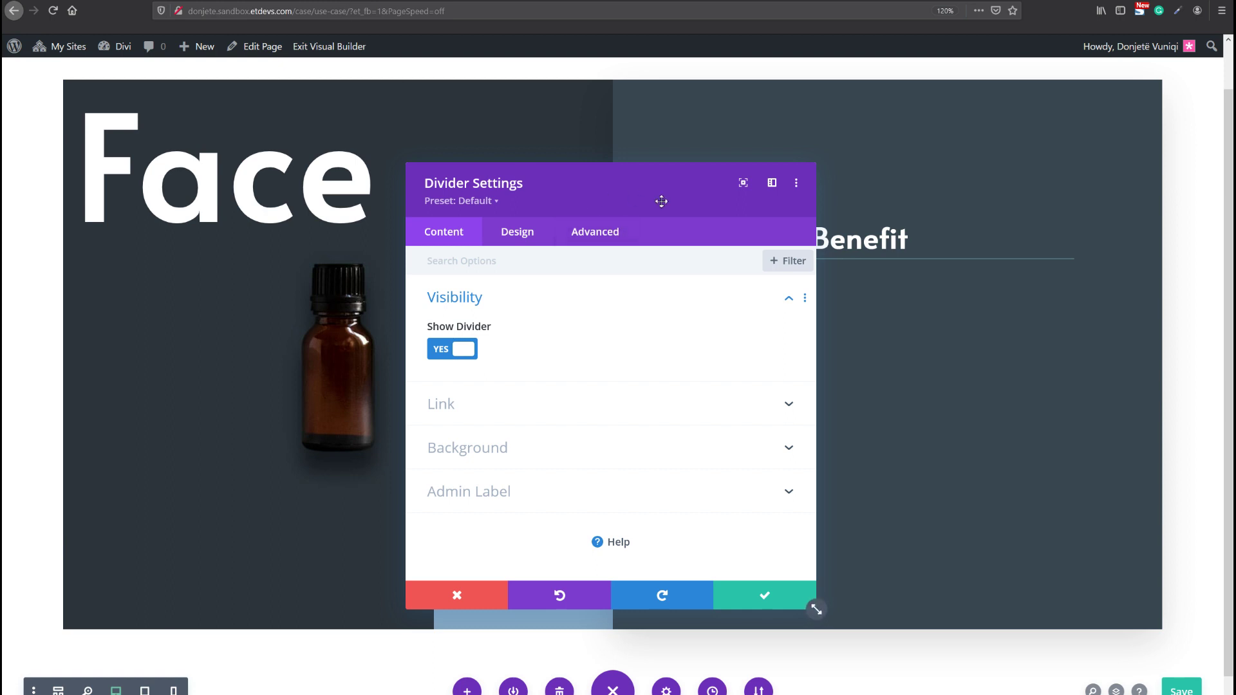
- Set the divider's line color to the off-white #f3f0ee
left_click_drag(663, 199, 756, 201)
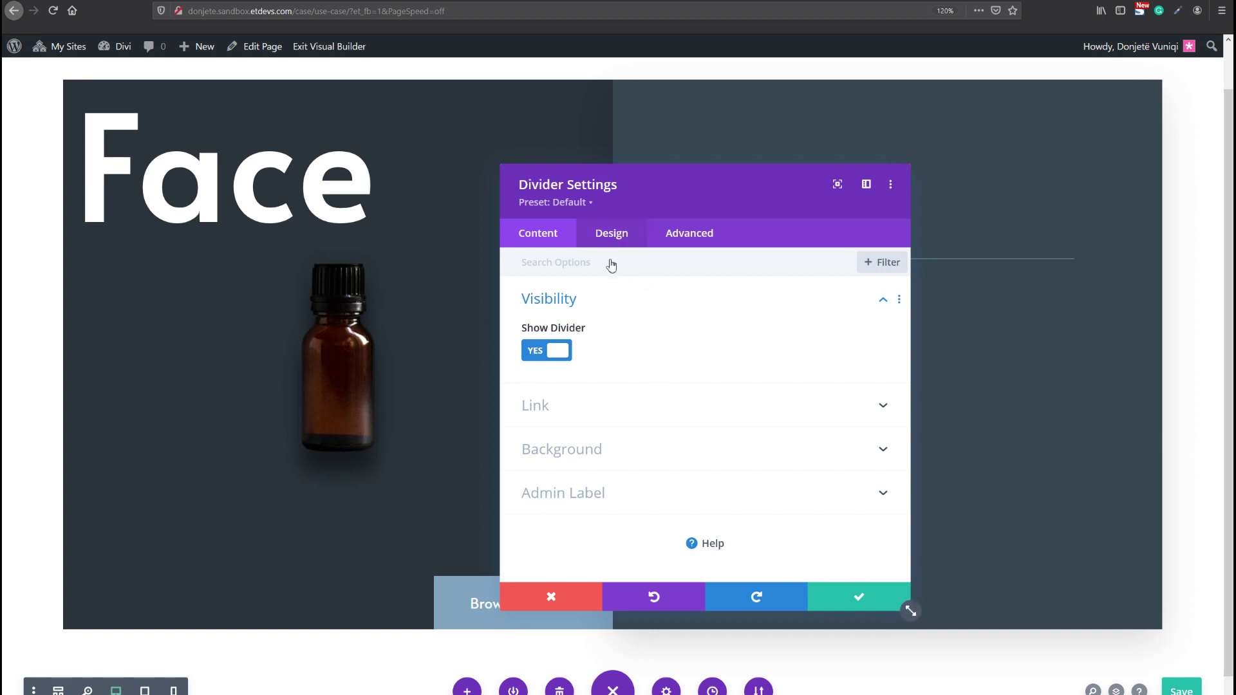
left_click(612, 233)
left_click(567, 304)
left_click(544, 364)
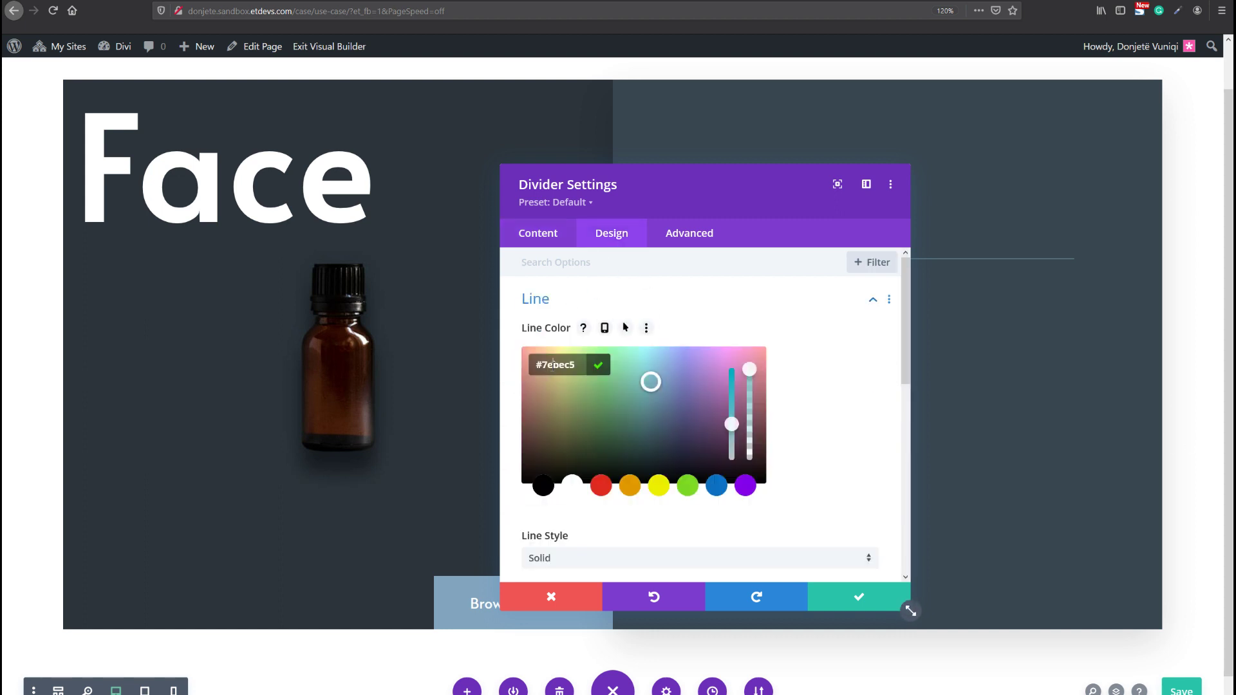
left_click_drag(657, 382, 773, 391)
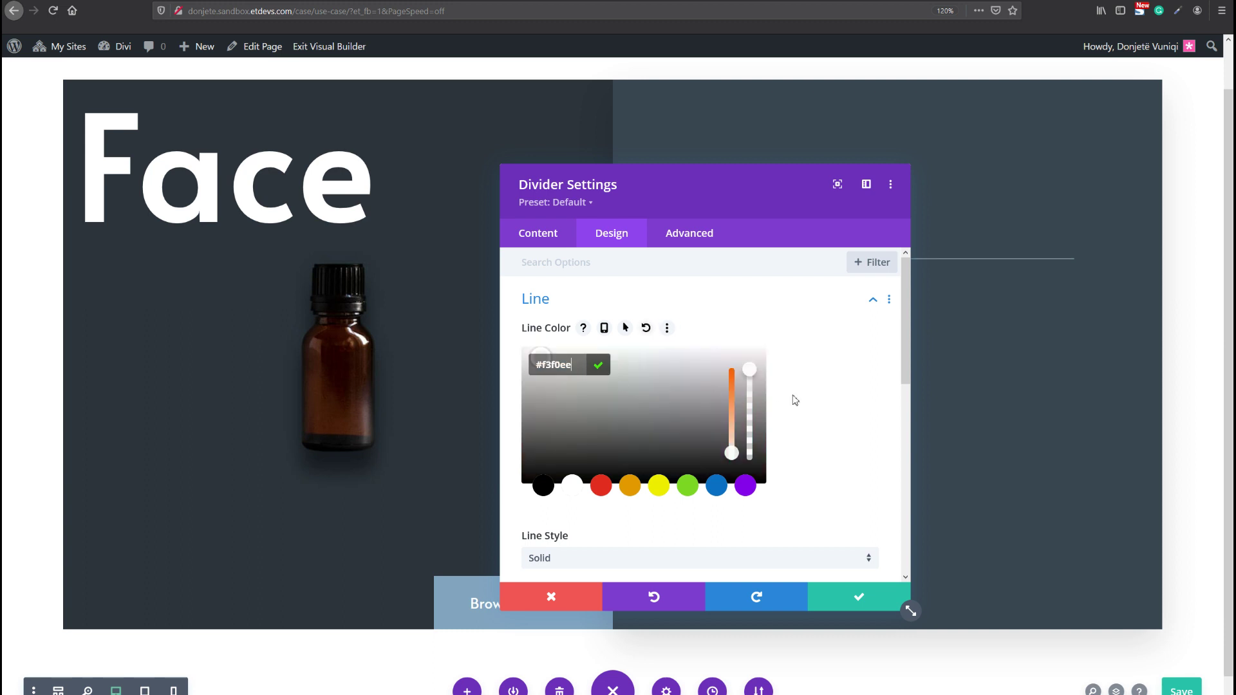
left_click(794, 401)
left_click(787, 390)
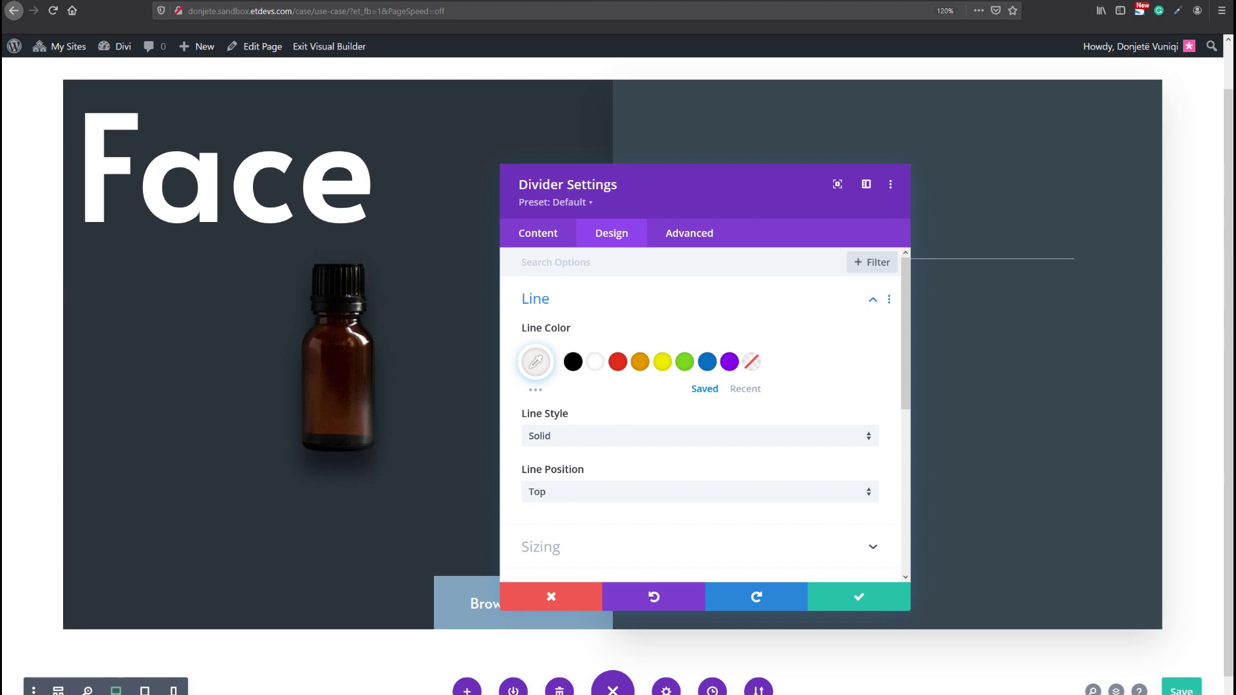
- Size the divider with a 5px weight, 19% width and 5px height
scroll(616, 544, "down", 2)
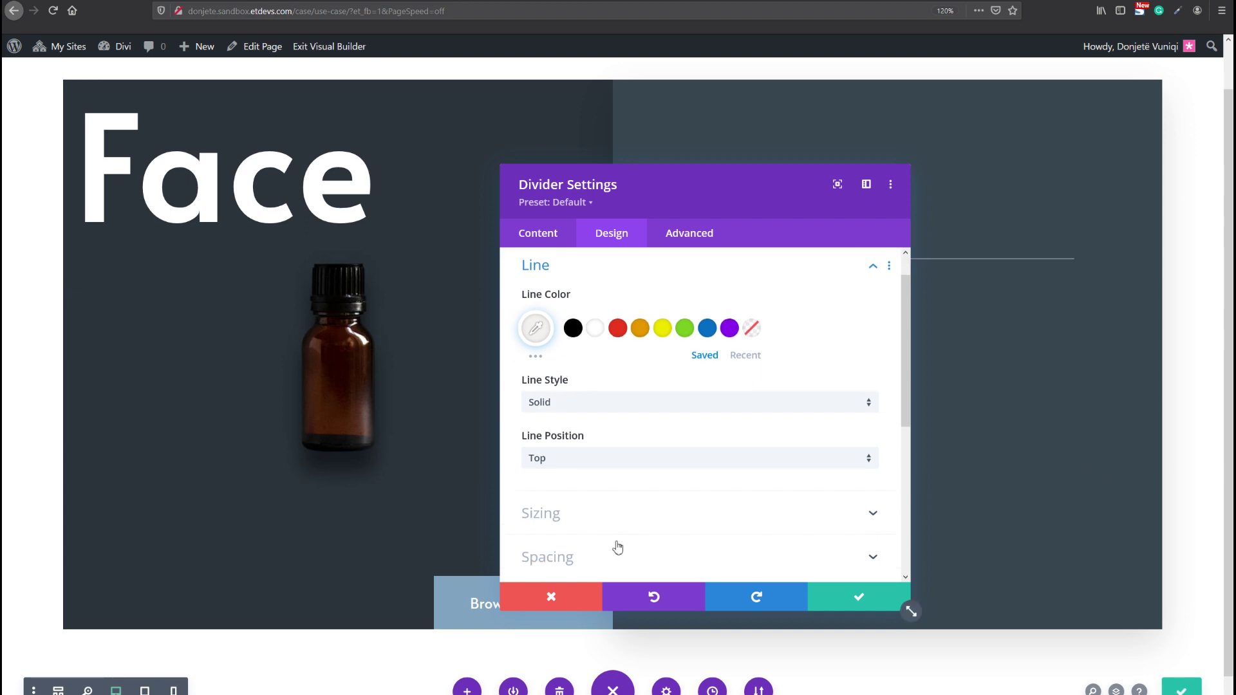
left_click(599, 496)
left_click(810, 320)
type("5")
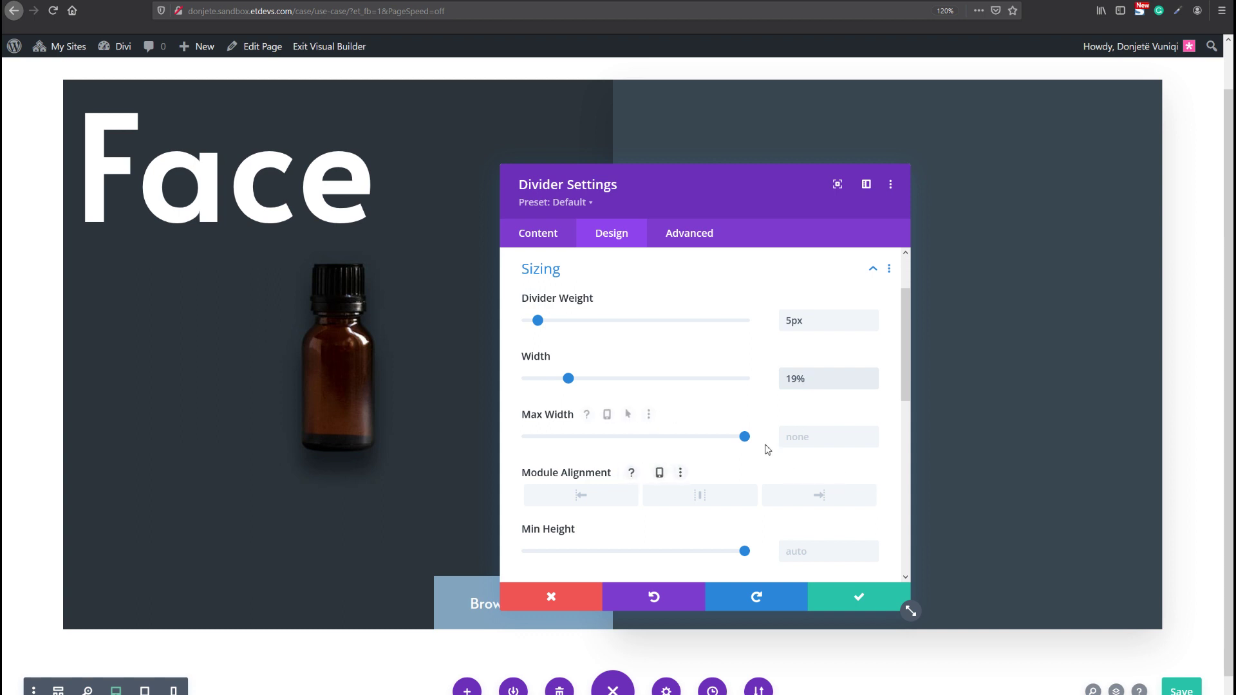
scroll(767, 449, "down", 2)
scroll(768, 449, "down", 2)
left_click(822, 539)
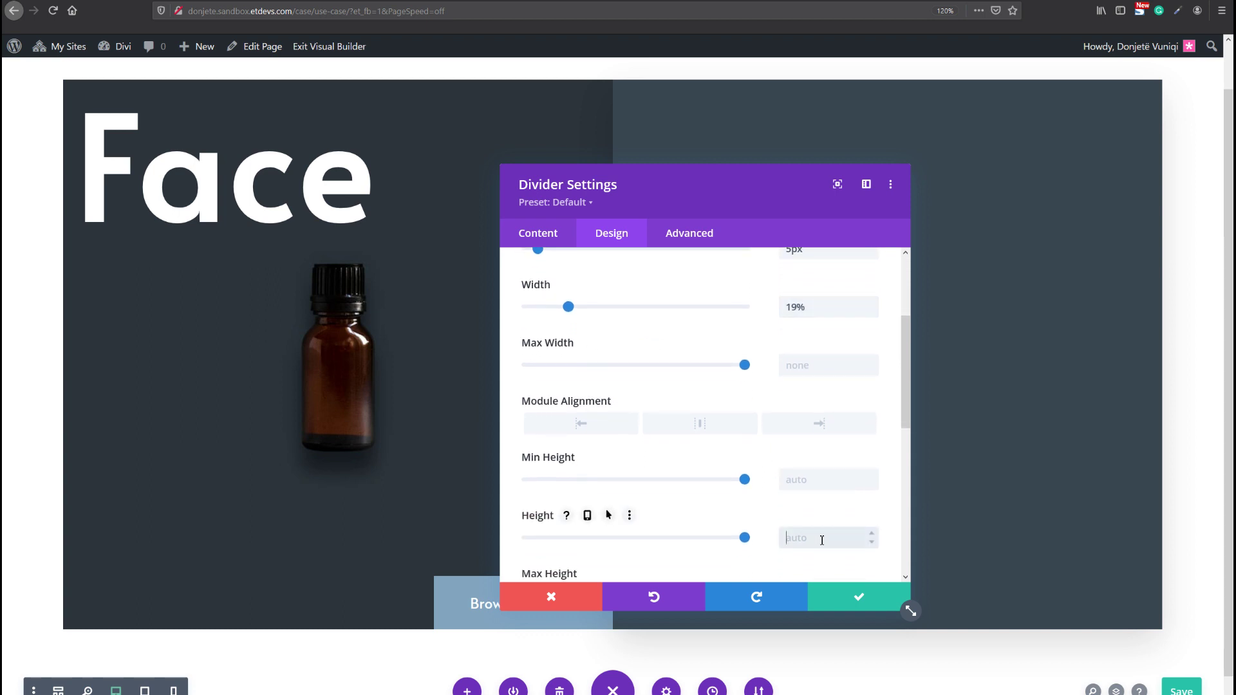
type("5px")
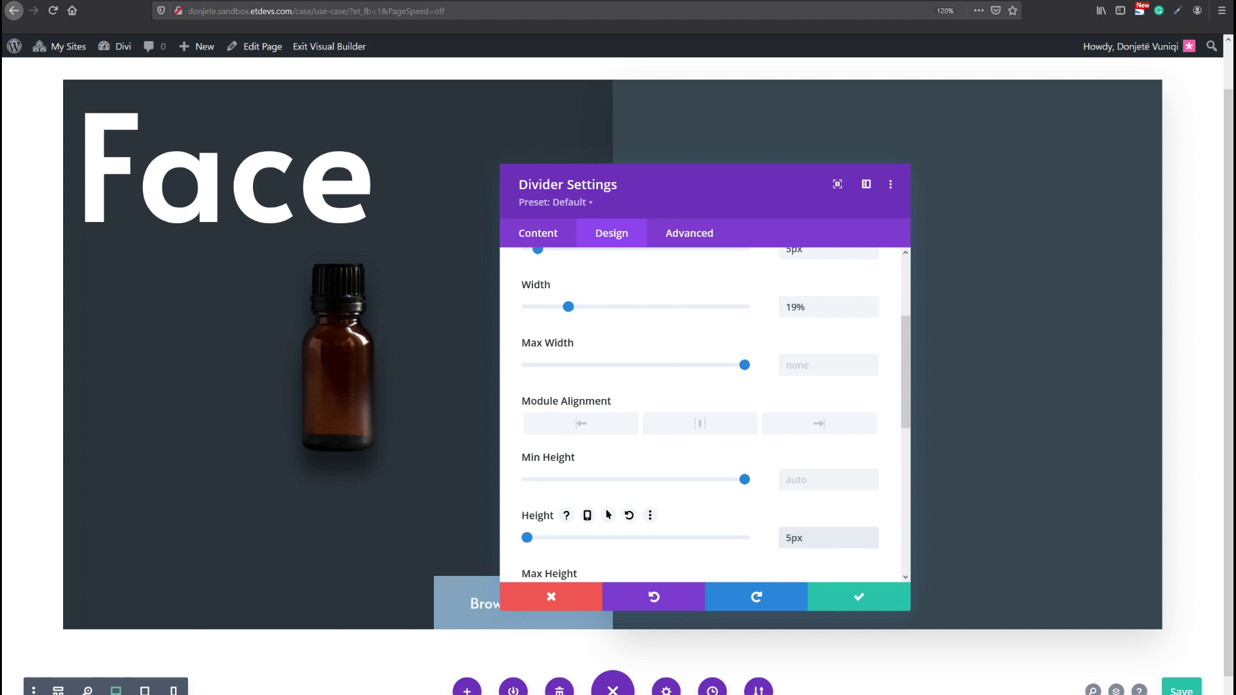
- Give the divider a 20% bottom margin, apply its settings and save the page
scroll(585, 483, "down", 5)
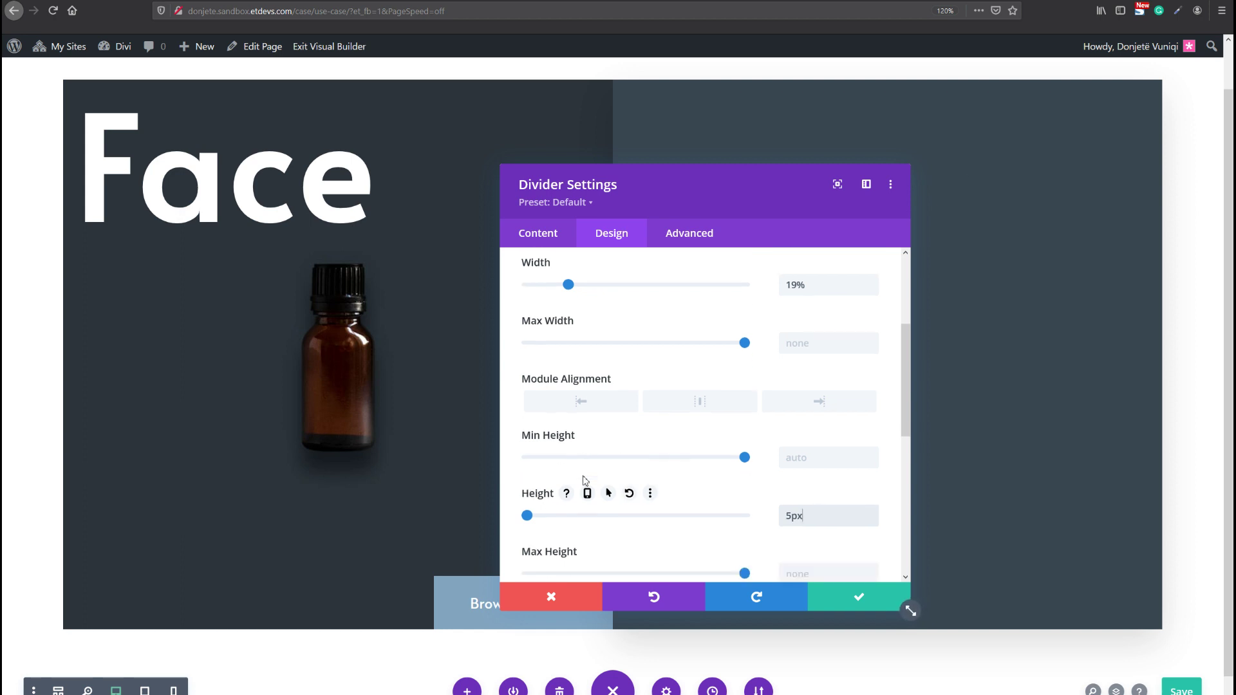
left_click(604, 331)
left_click(636, 317)
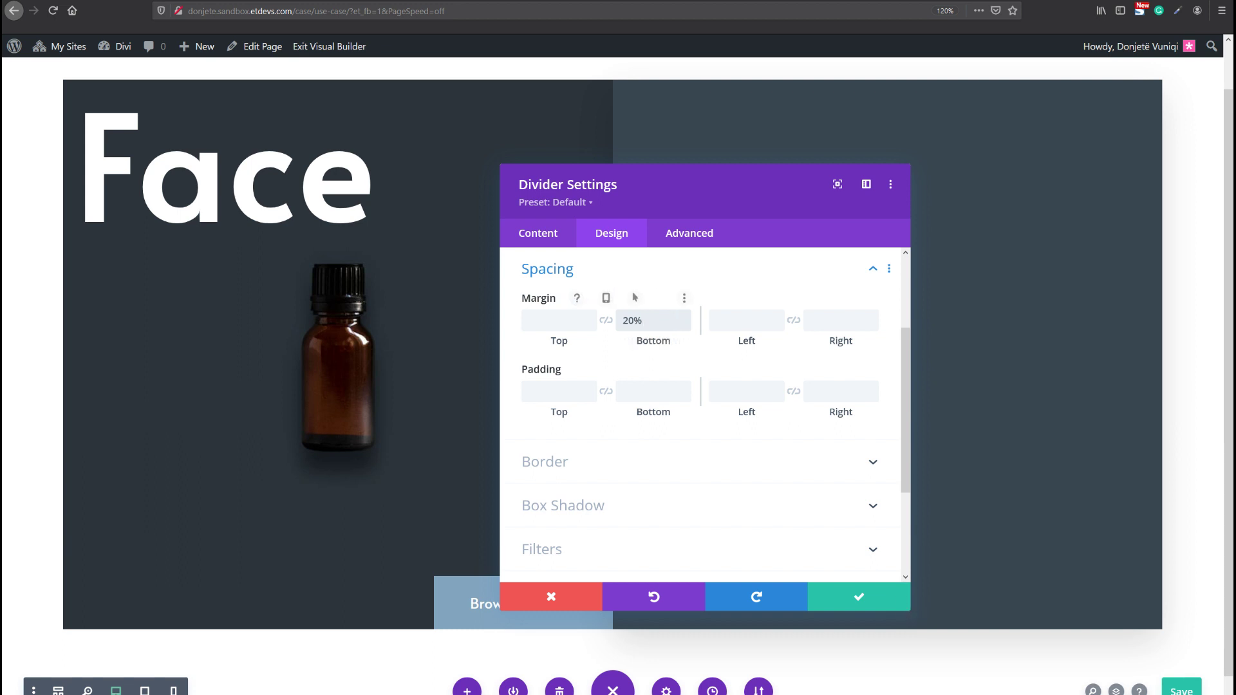
left_click_drag(730, 182, 831, 167)
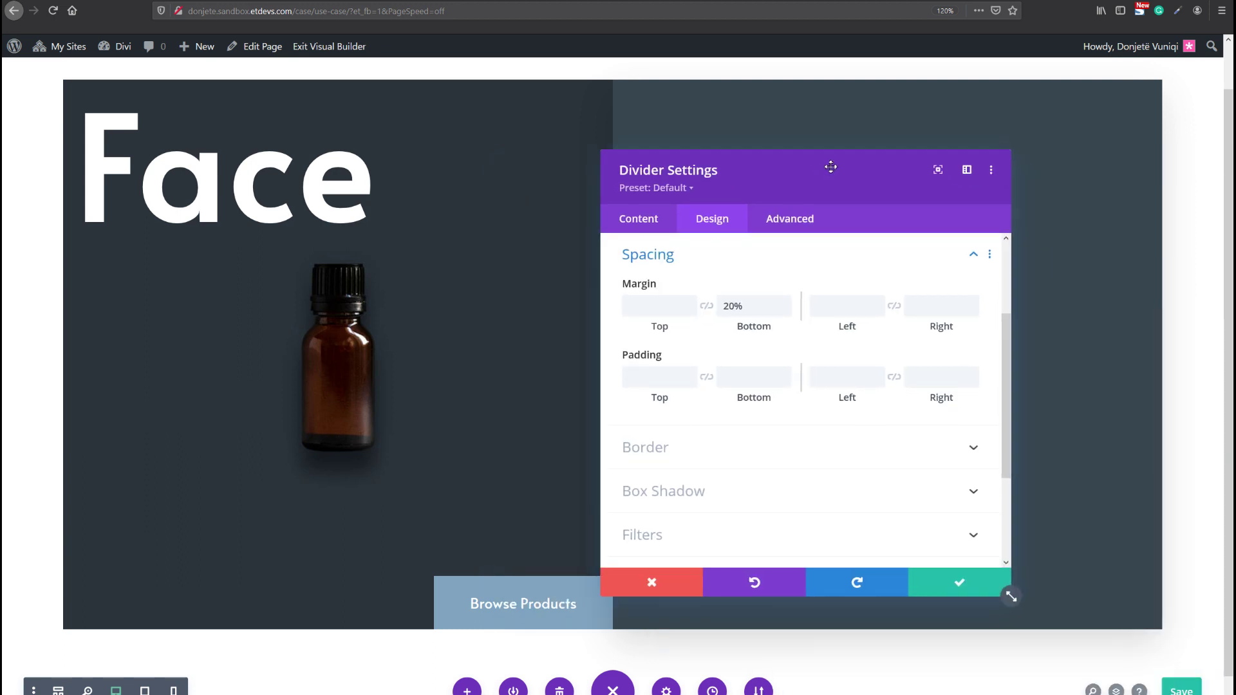
left_click(959, 584)
left_click(1175, 691)
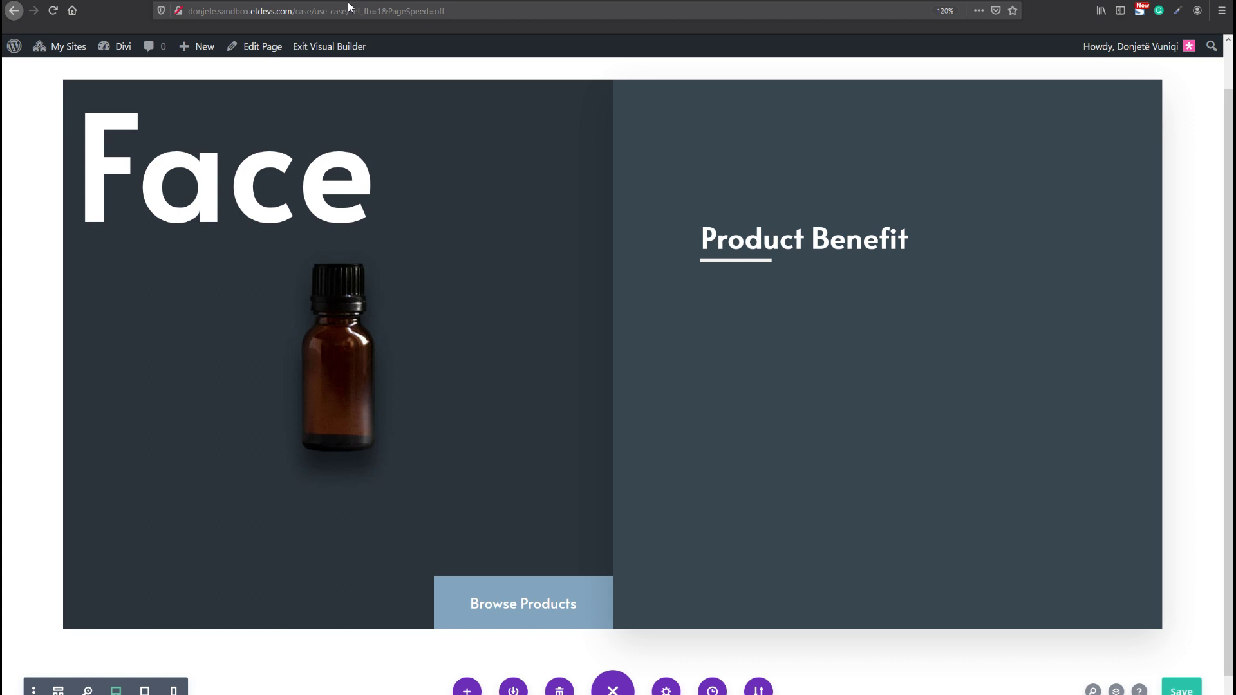
mouse_move(485, 105)
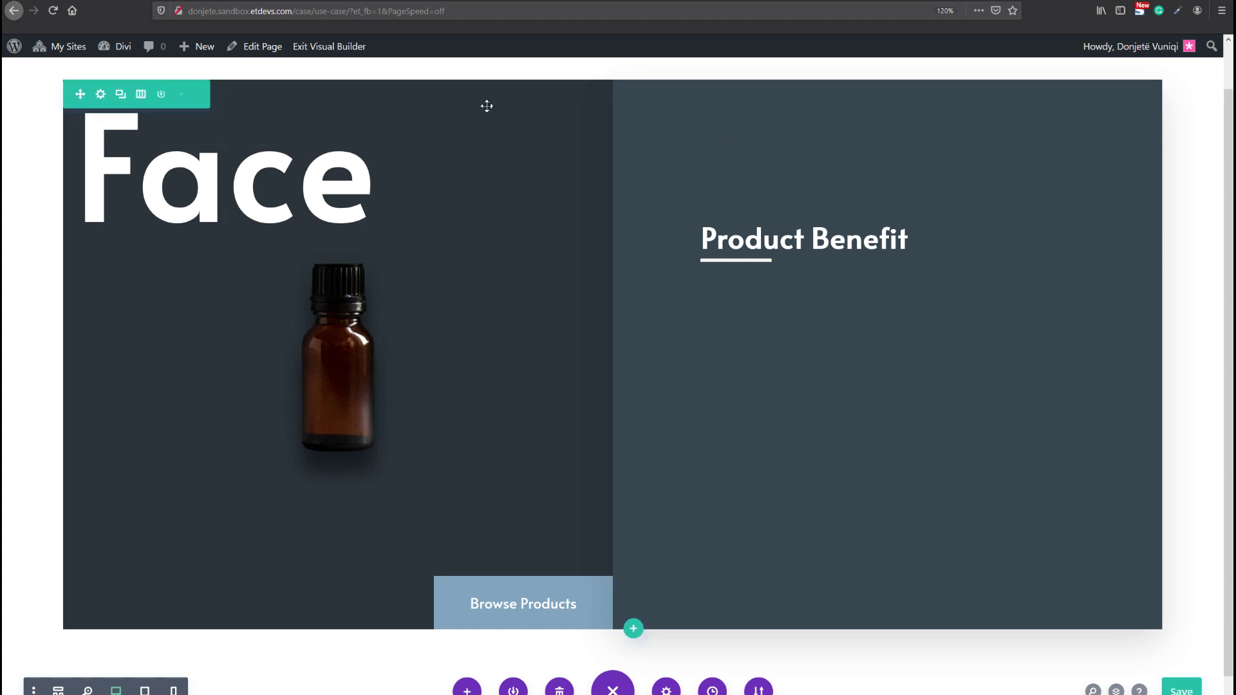
- Set the maximum height of the row containing the Face and Product Benefit columns to 100vh
left_click(101, 96)
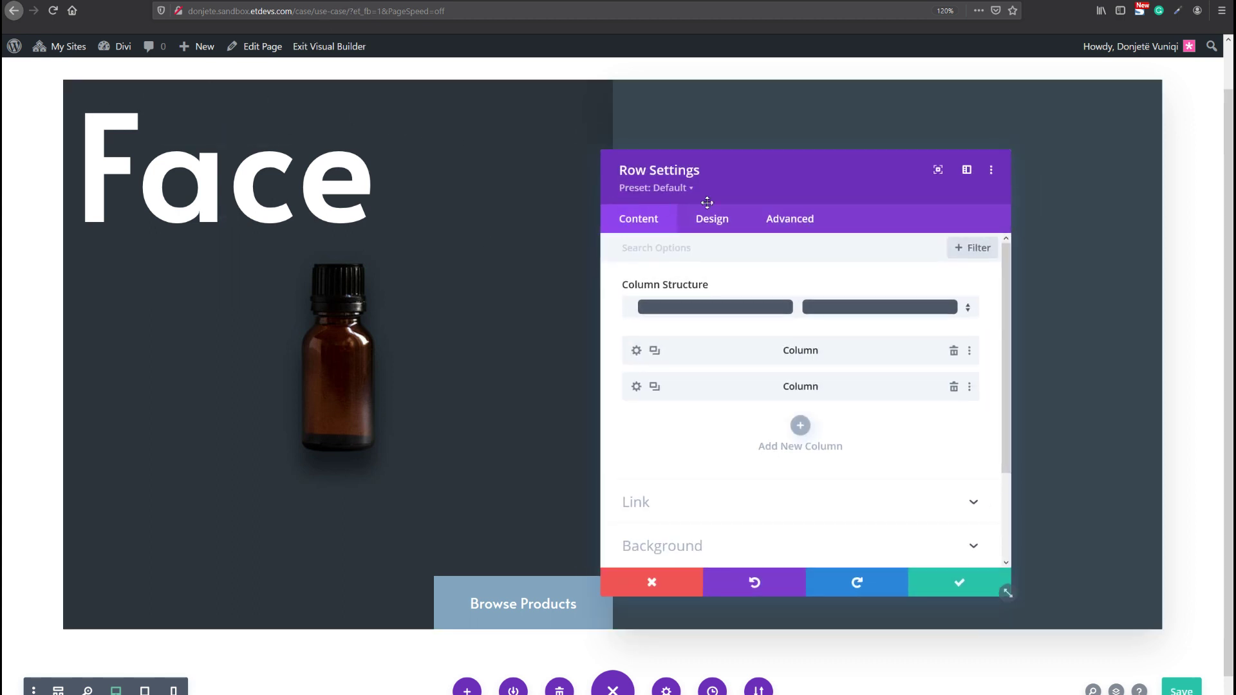
left_click_drag(740, 177, 593, 176)
left_click(577, 220)
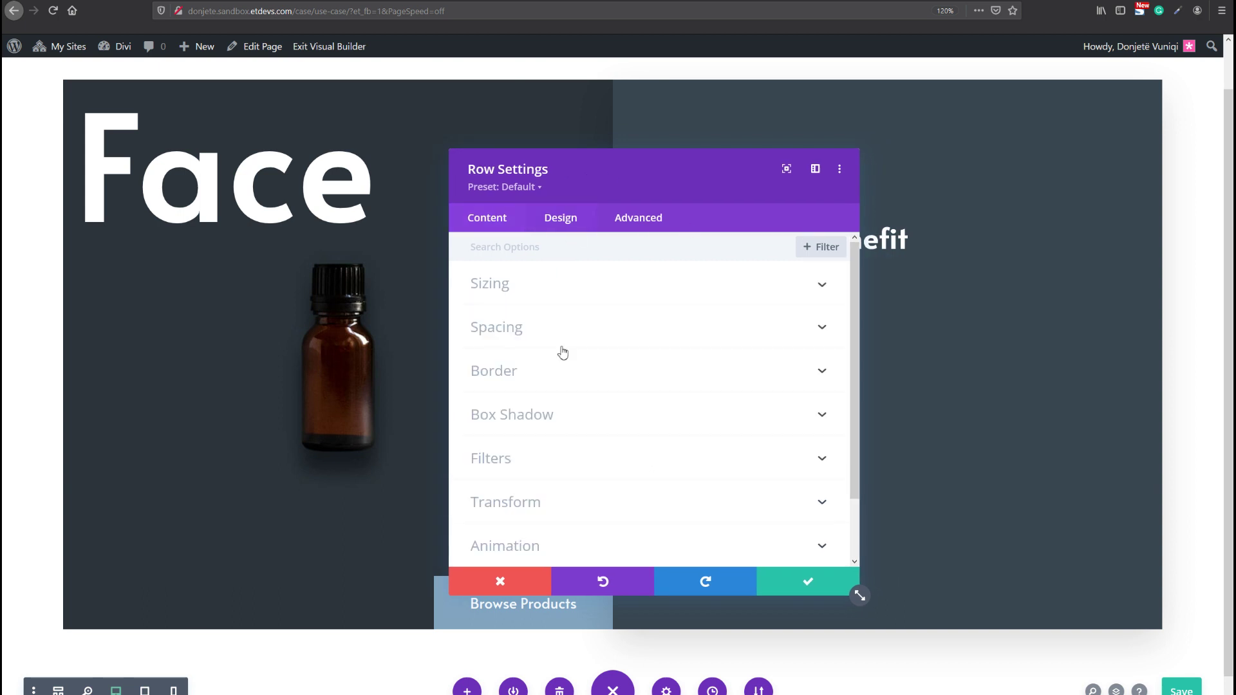
left_click(533, 294)
scroll(725, 463, "down", 5)
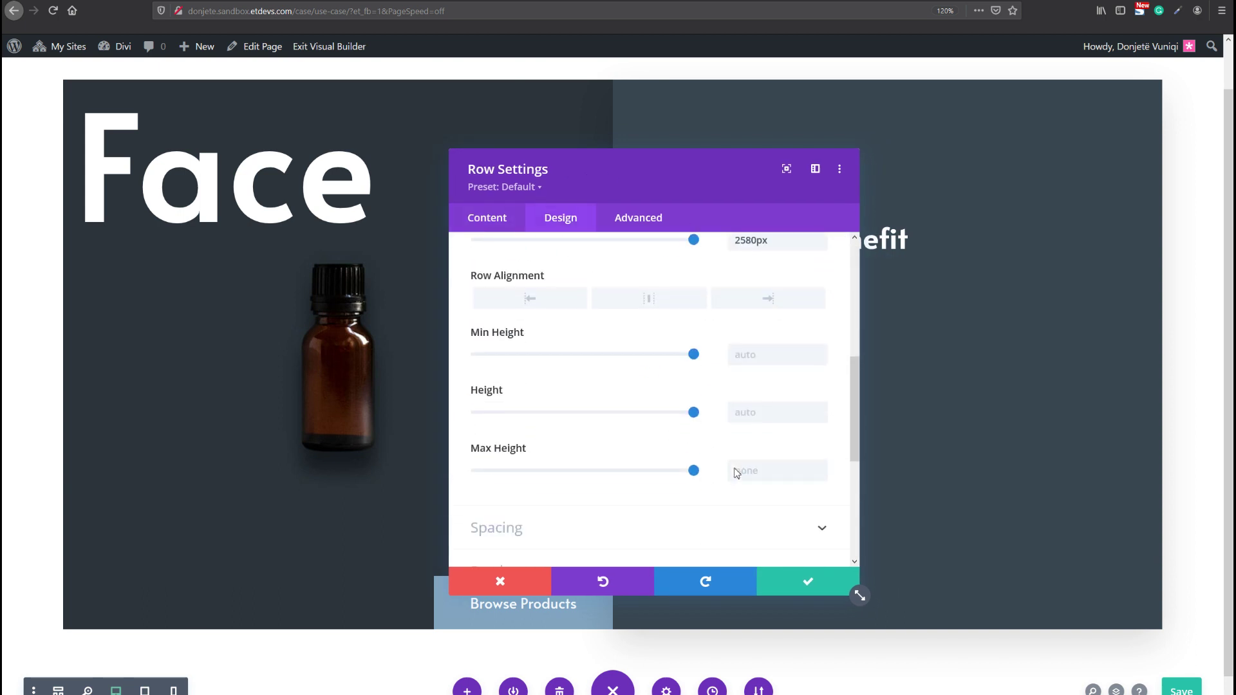
scroll(734, 470, "up", 1)
scroll(735, 469, "down", 1)
left_click(752, 471)
type("100vh")
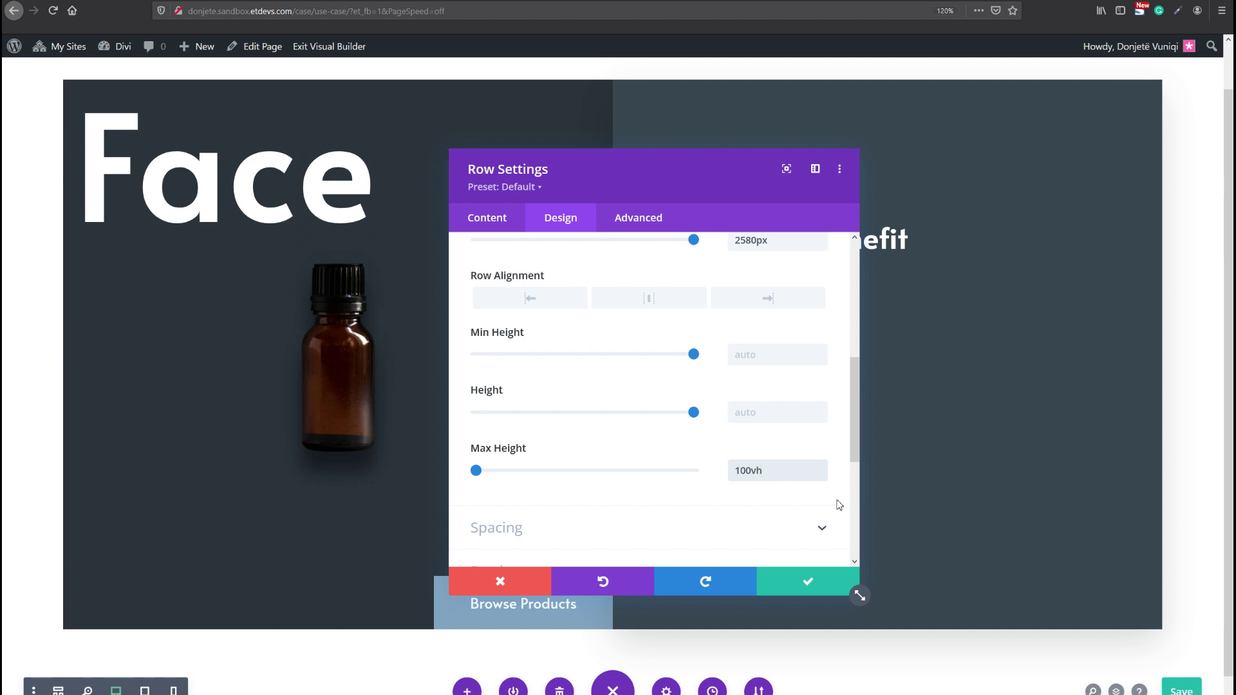
left_click_drag(772, 476, 744, 478)
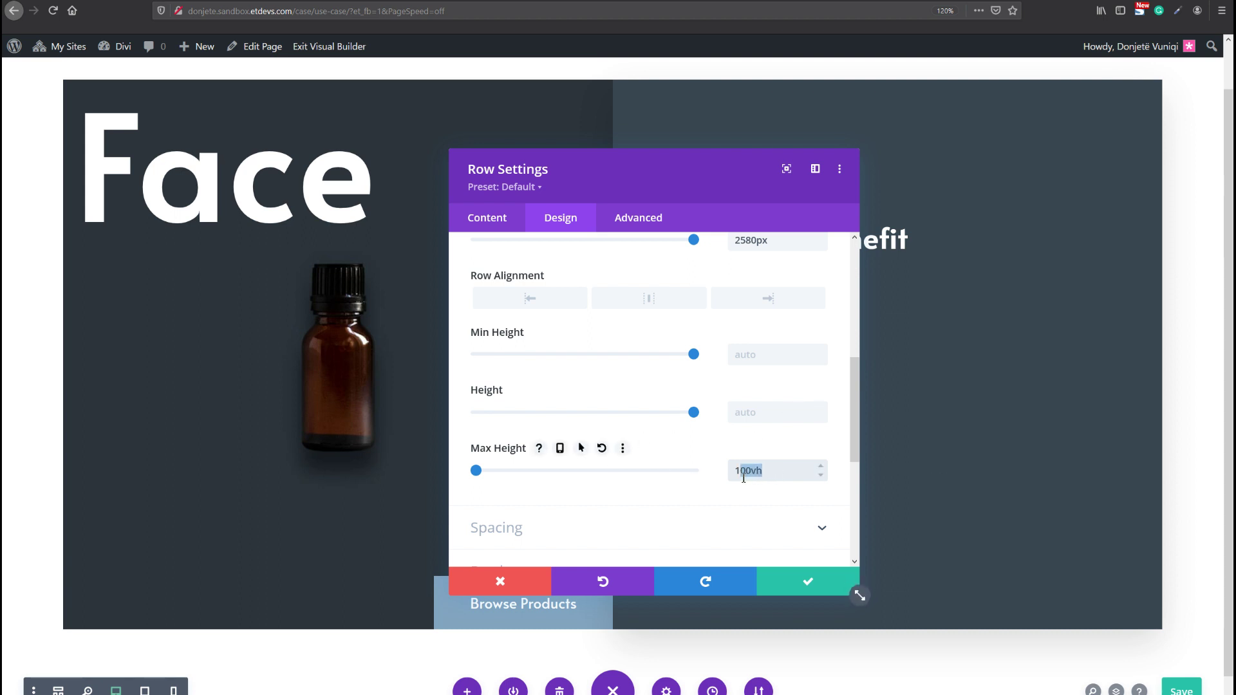
- Try Scroll as the row's vertical overflow, settle on Auto instead and apply the row settings
left_click(622, 231)
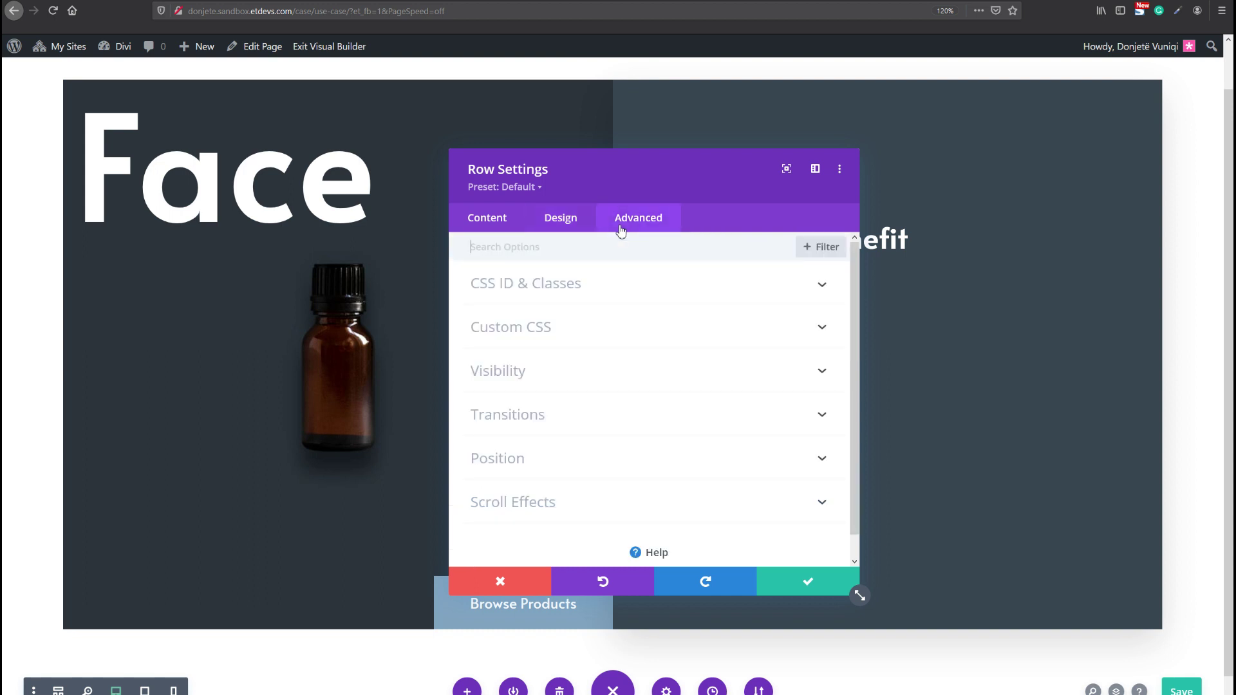
left_click(532, 366)
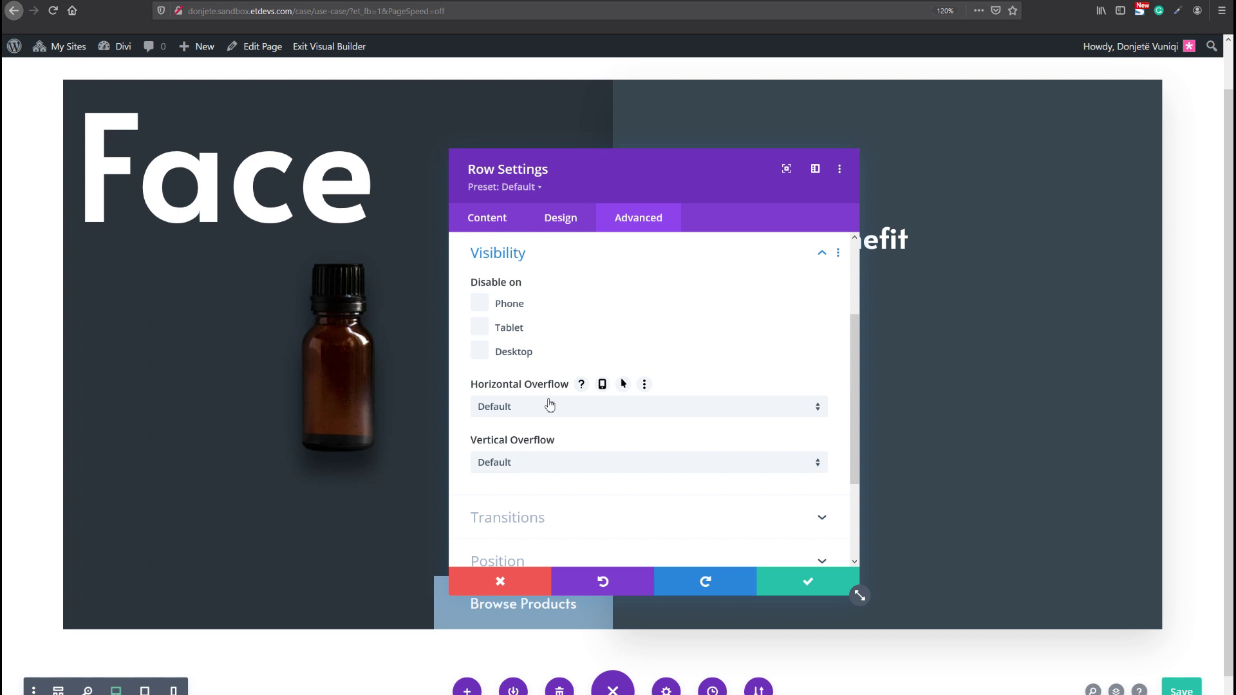
left_click(547, 420)
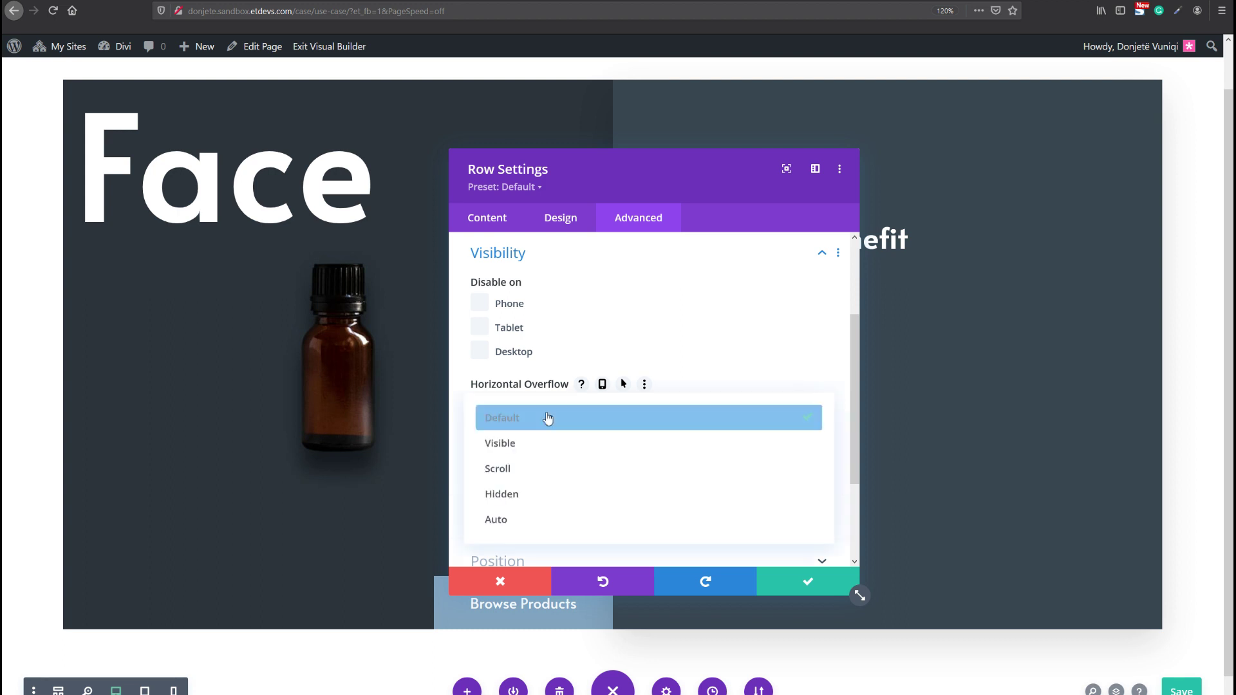
left_click(562, 524)
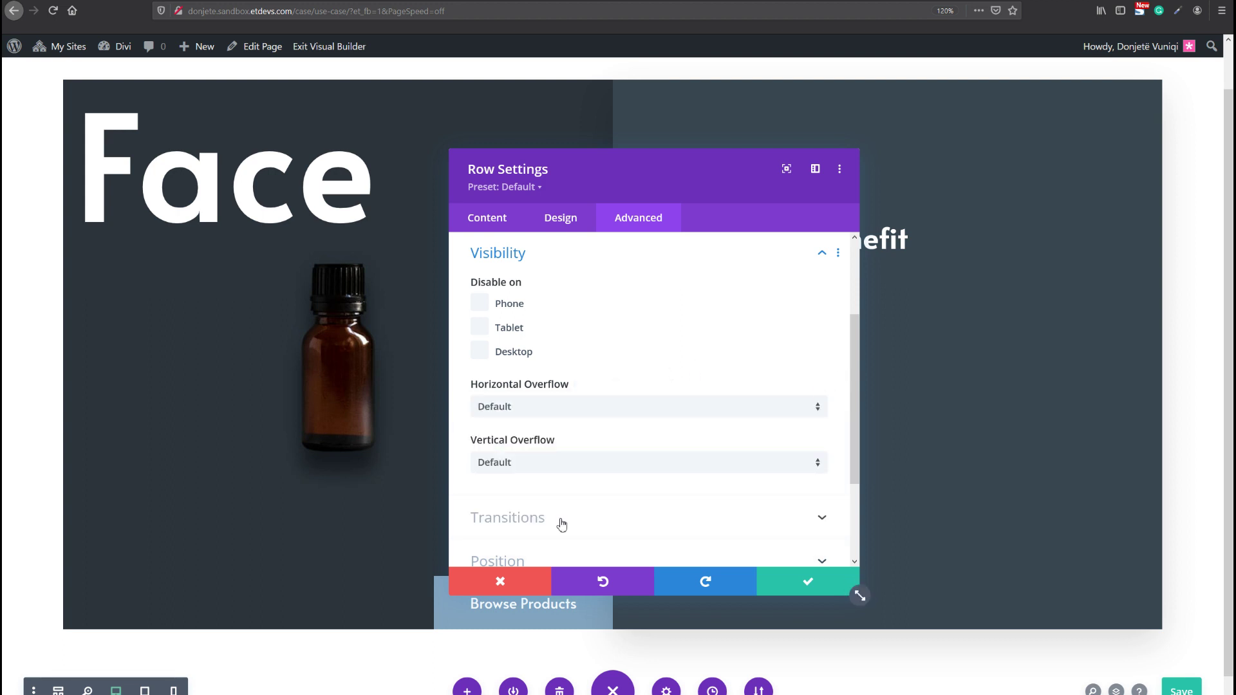
left_click(569, 465)
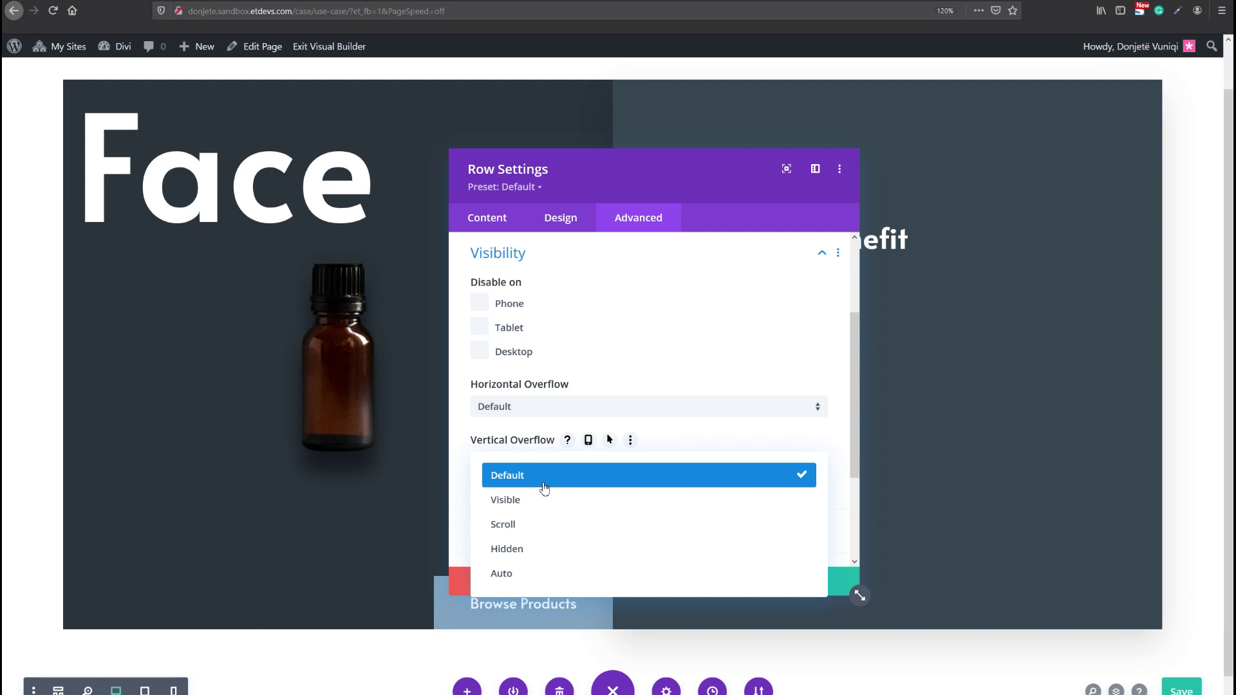
left_click(531, 528)
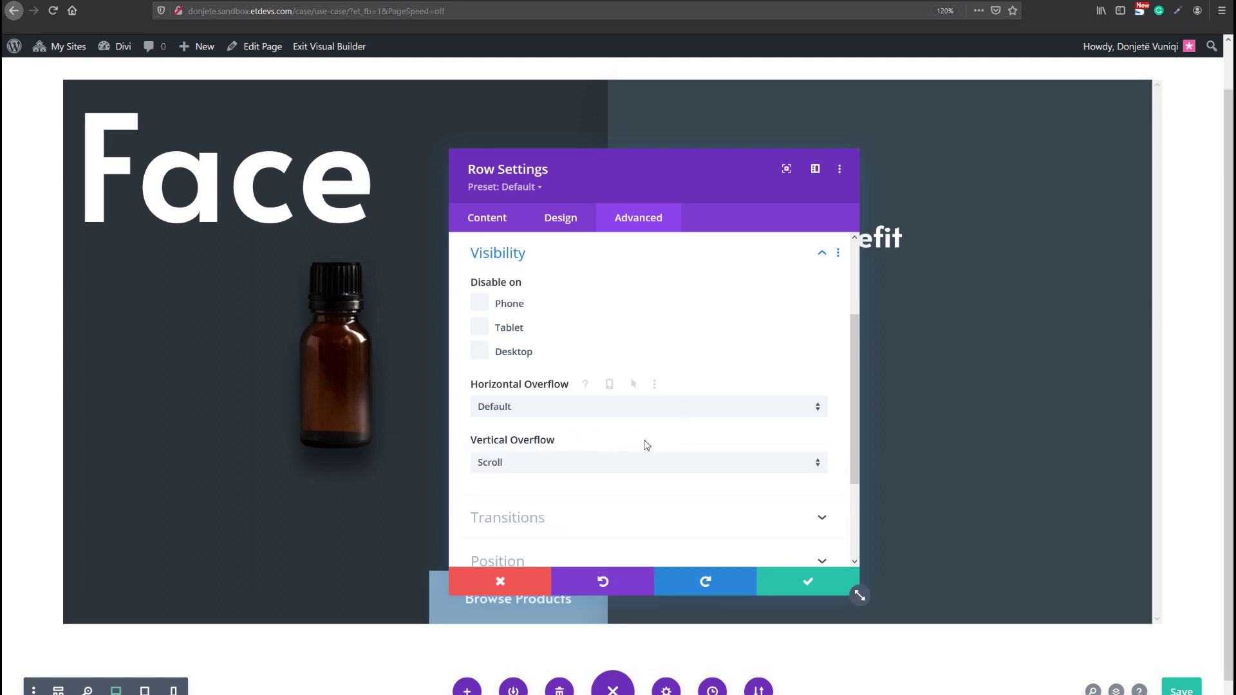
left_click(614, 463)
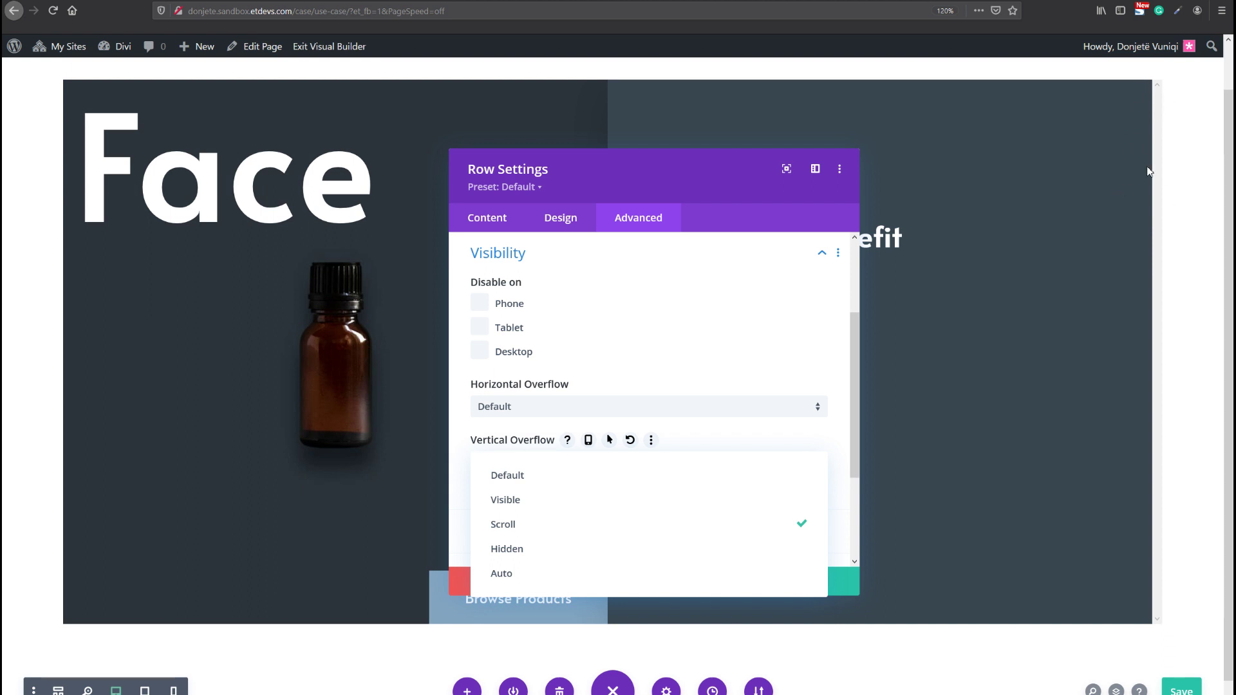
left_click(591, 582)
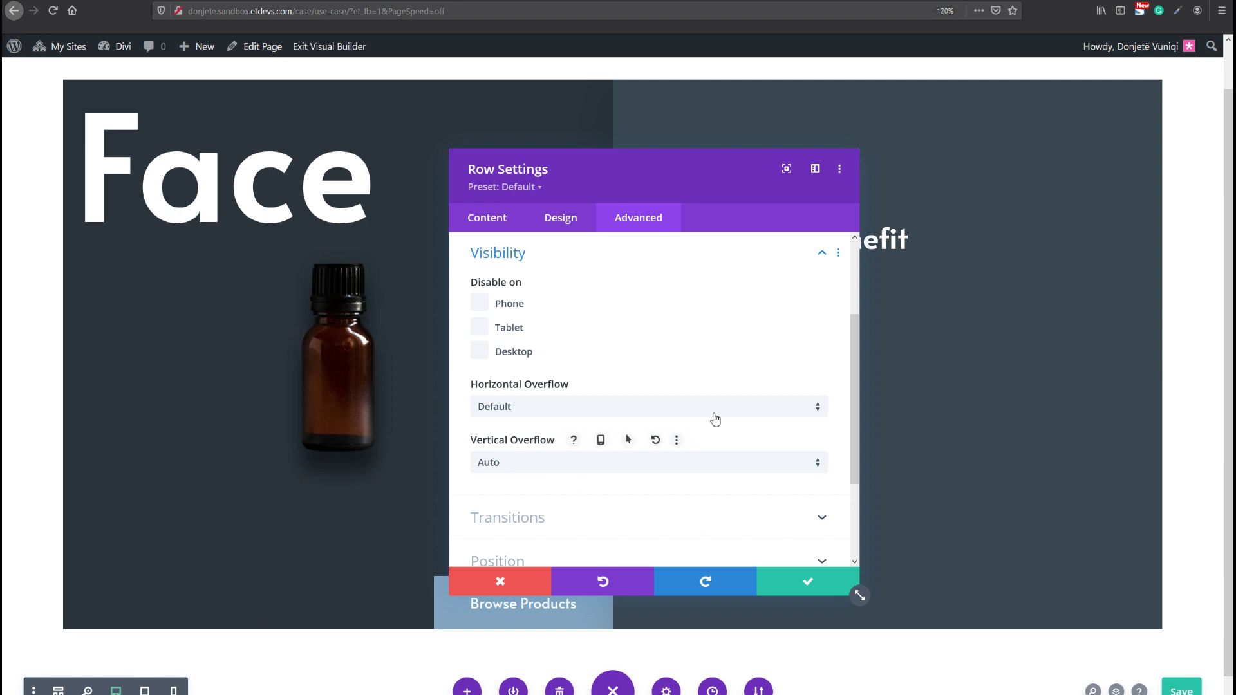
scroll(598, 466, "down", 1)
scroll(598, 466, "up", 2)
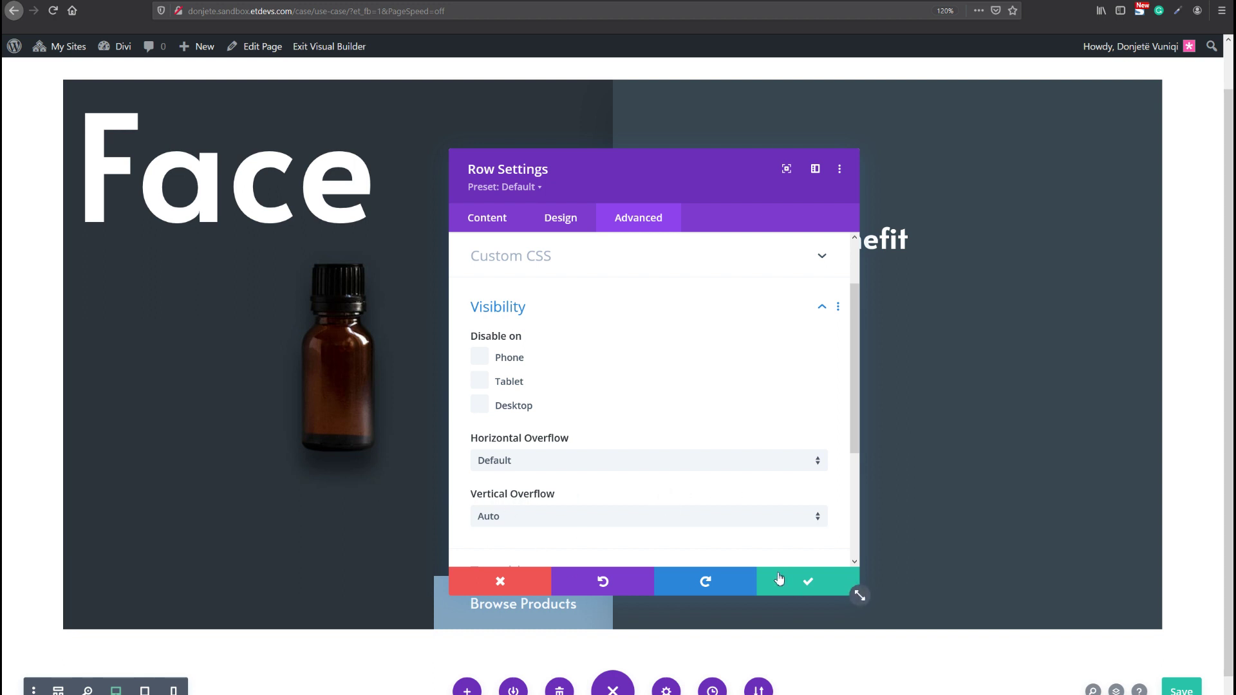
left_click(792, 590)
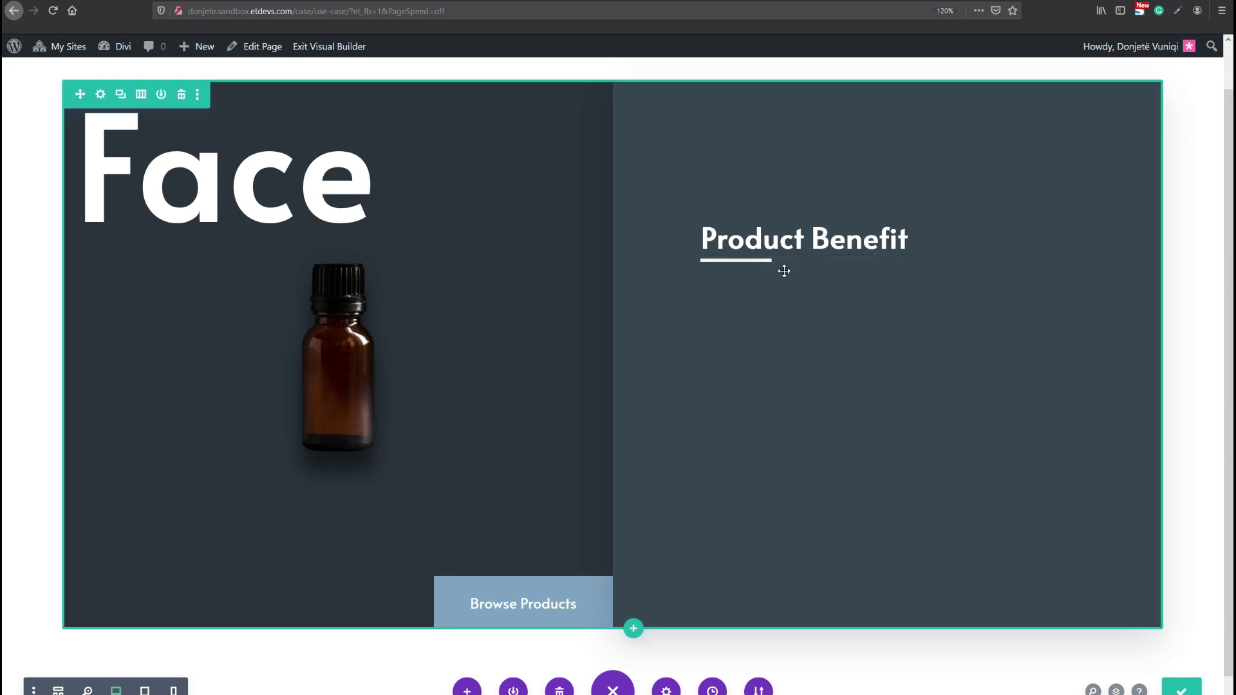
- Add a Text module below the divider in the Product Benefit column
left_click(737, 299)
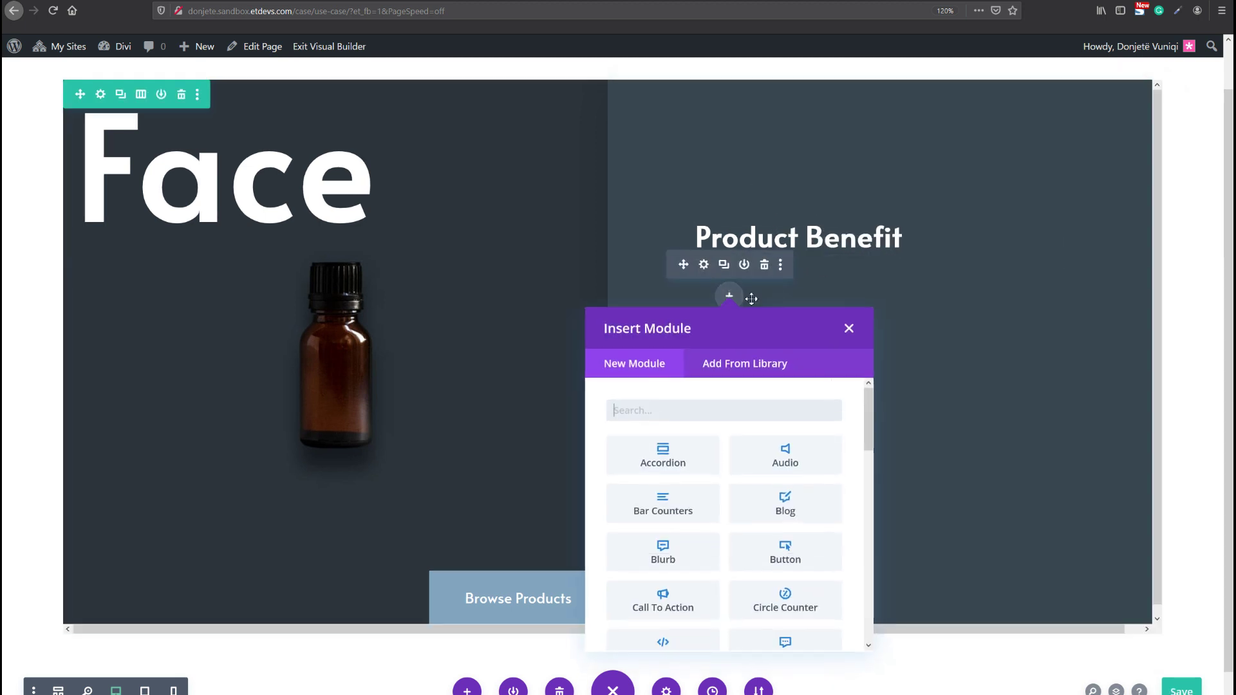
type("text")
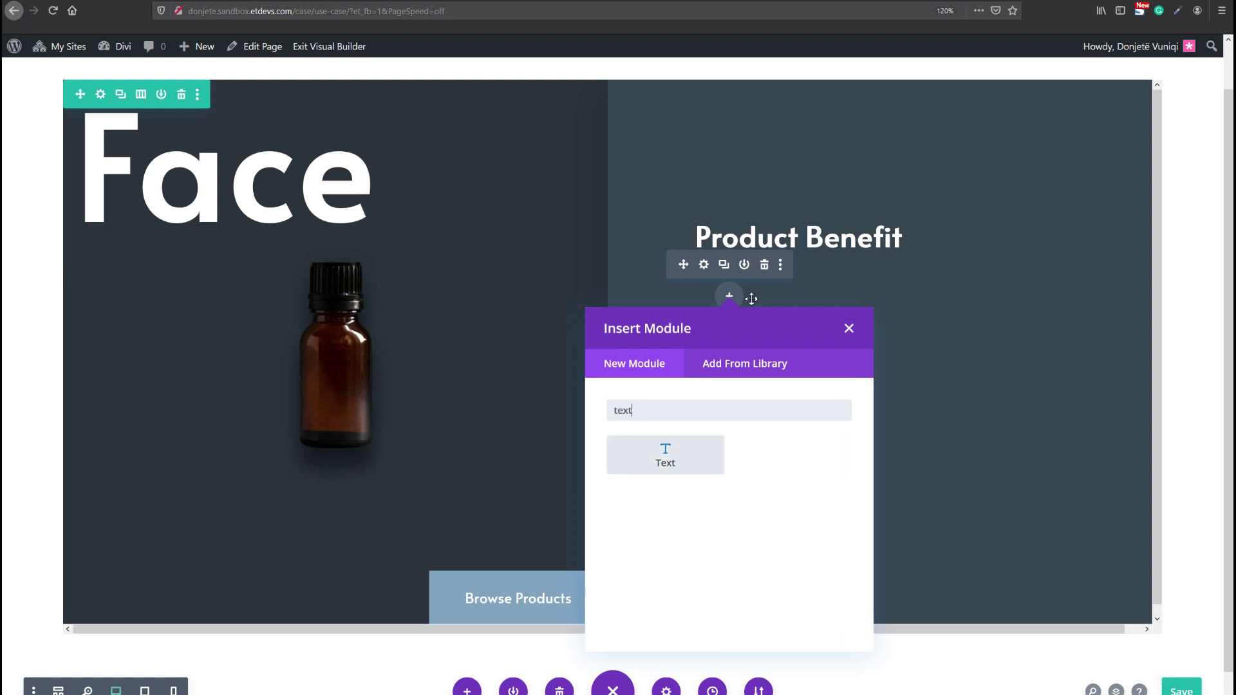
key("Return")
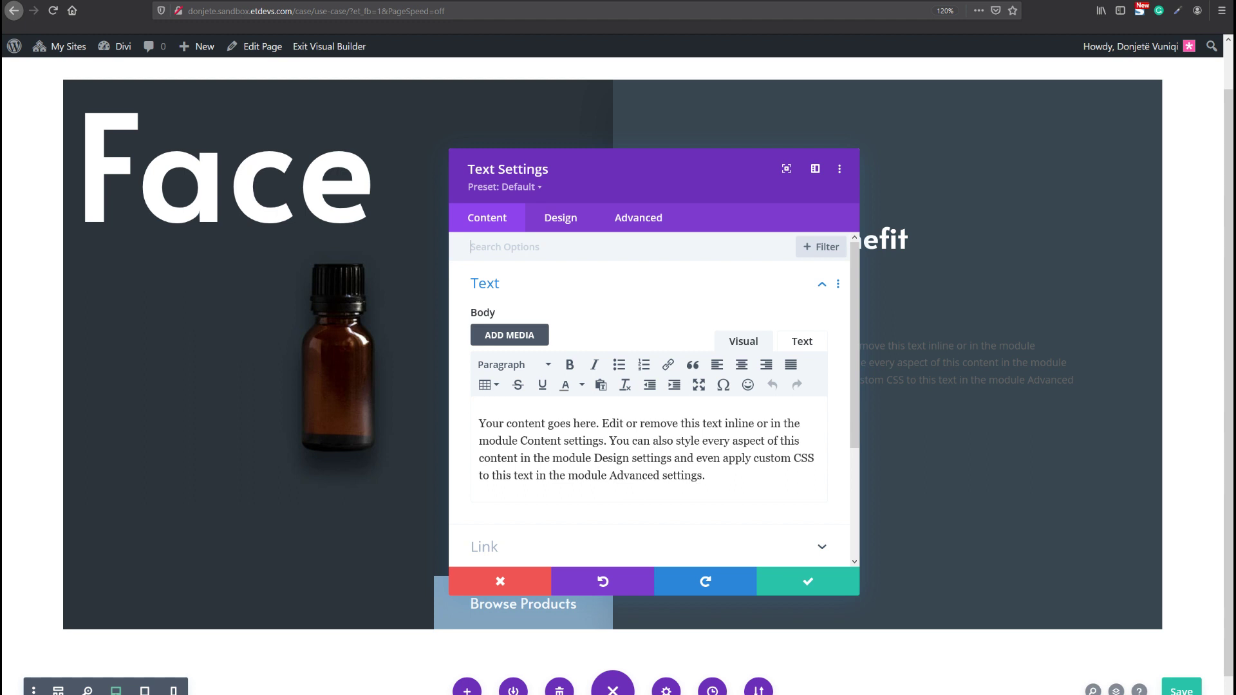
- Set the body text's font to Montserrat and its color to white #FFFFFF
left_click(557, 221)
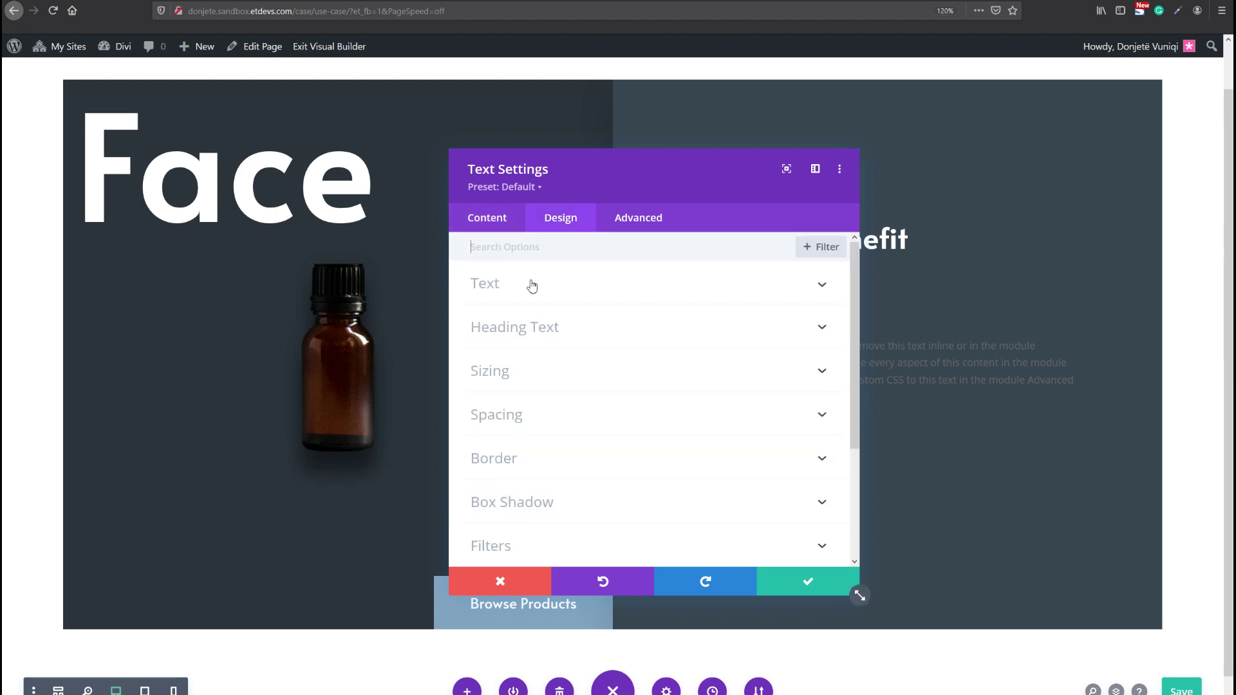
left_click(528, 295)
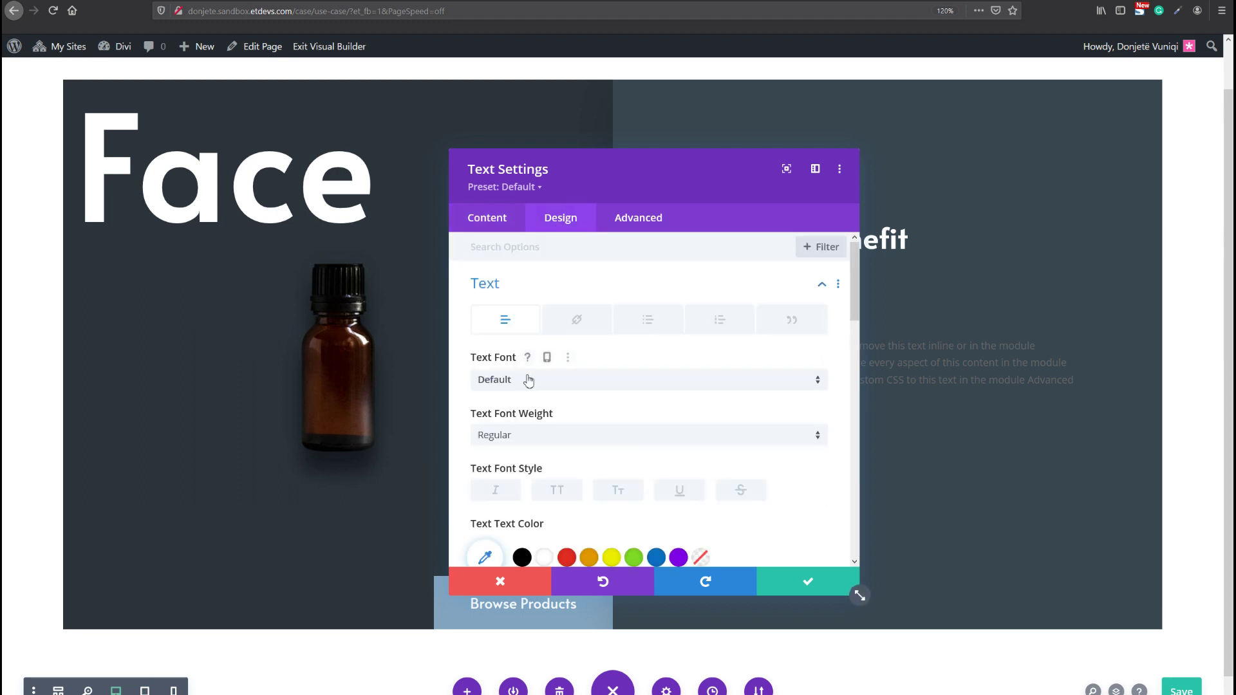
left_click(554, 372)
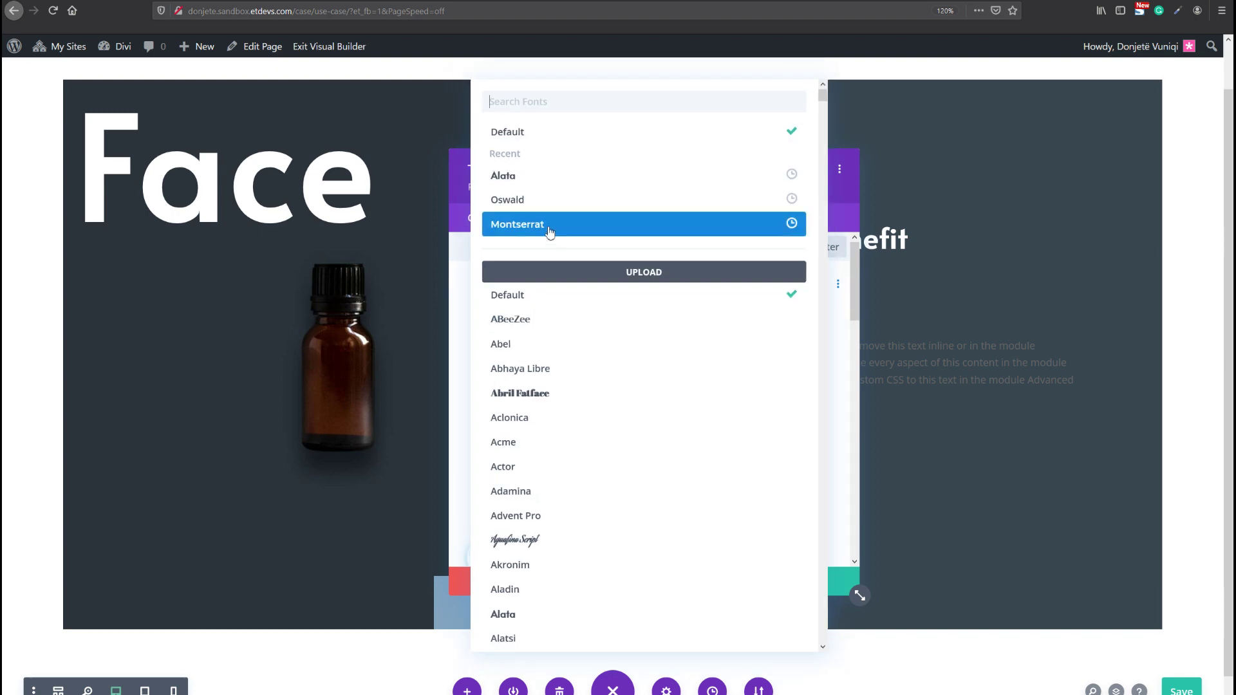
left_click(552, 232)
scroll(560, 444, "down", 3)
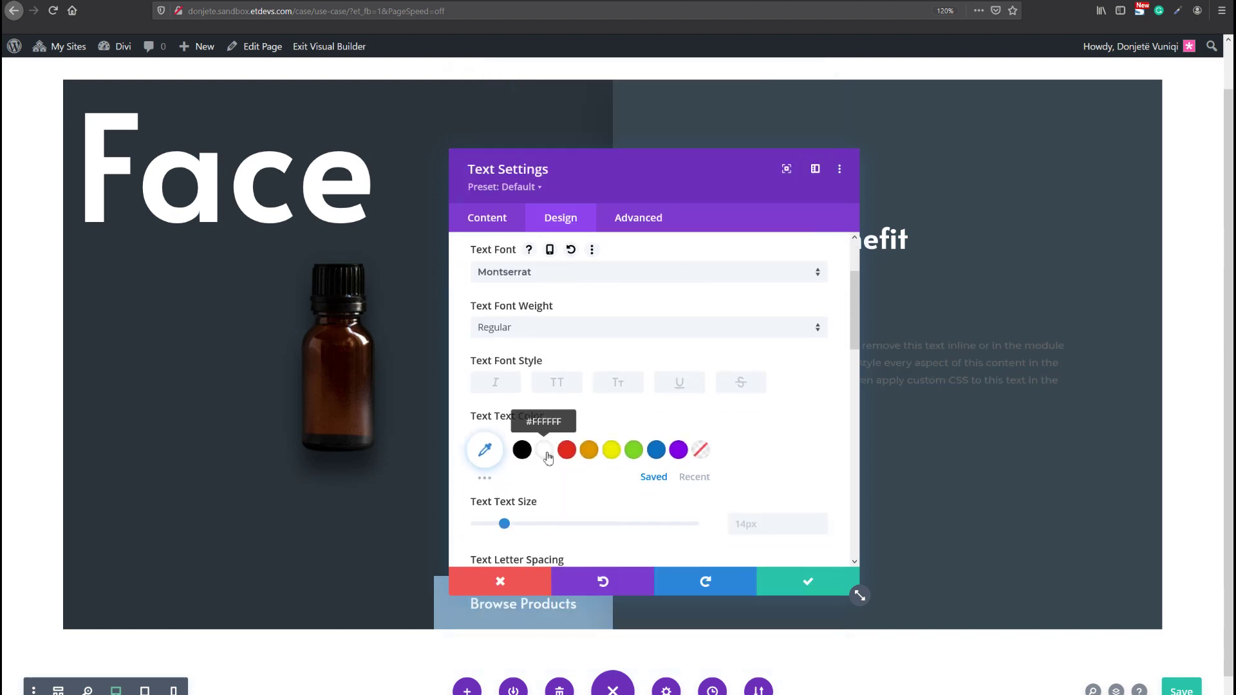
left_click(544, 449)
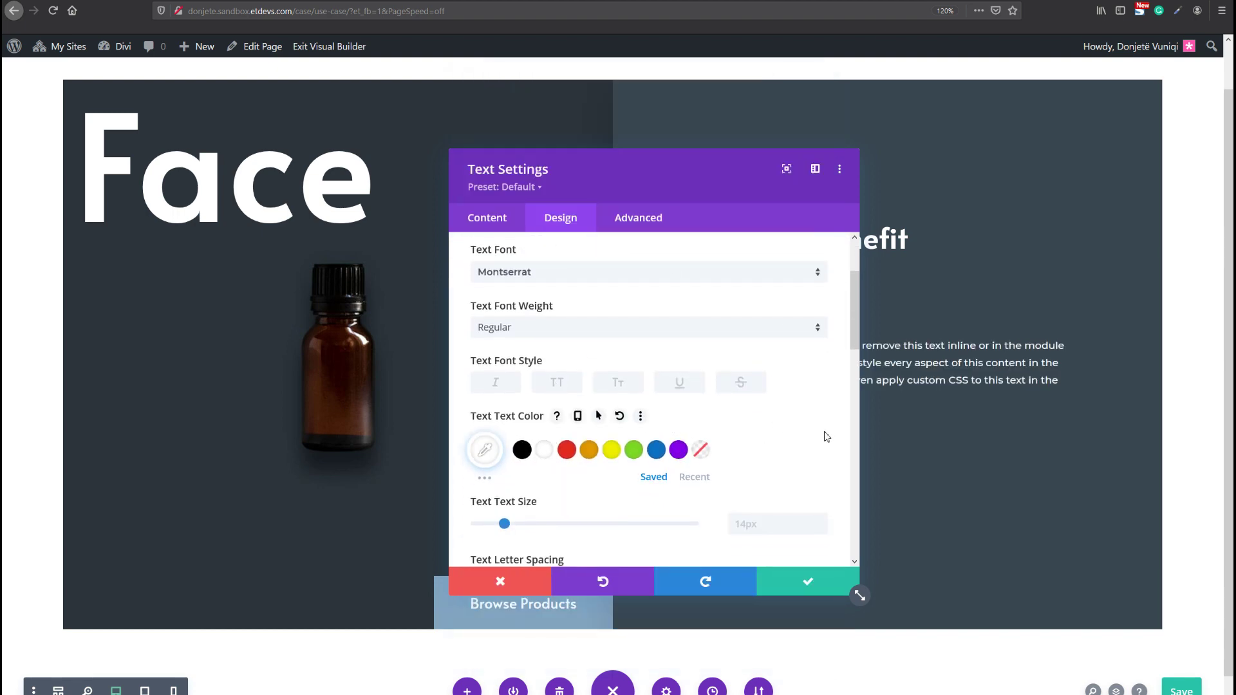
- Set the body text size to 15px on desktop and 14px on tablet
scroll(815, 450, "down", 2)
left_click(777, 480)
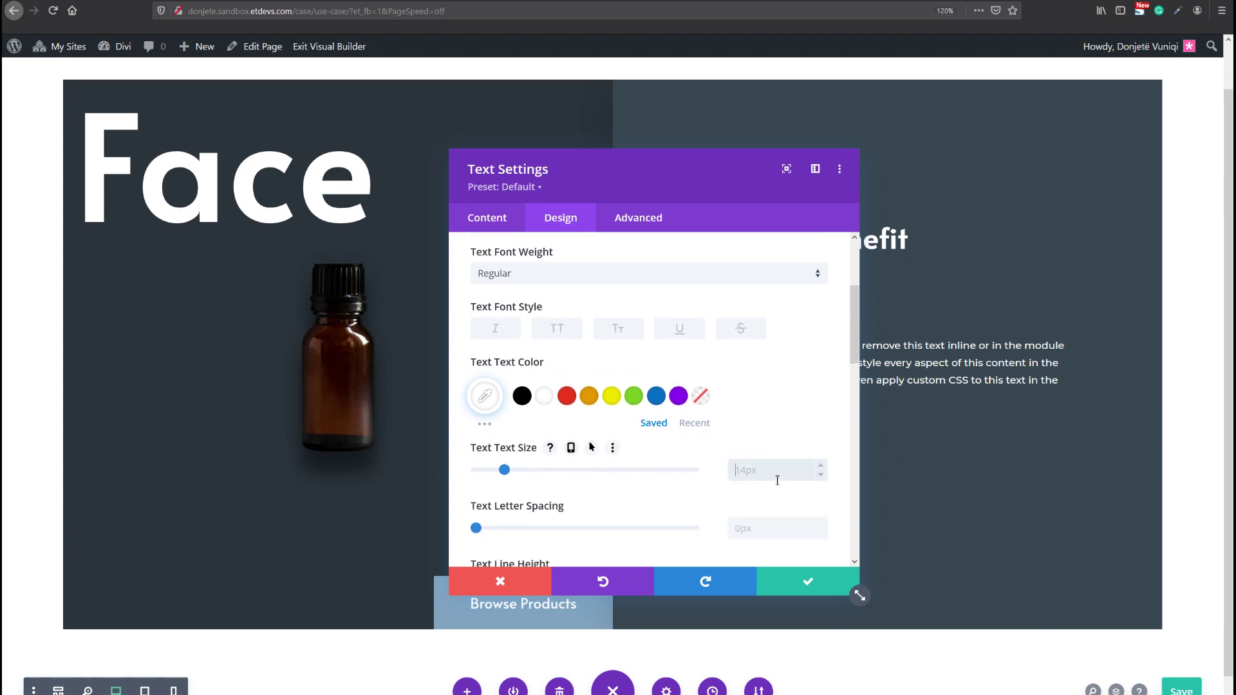
left_click(571, 447)
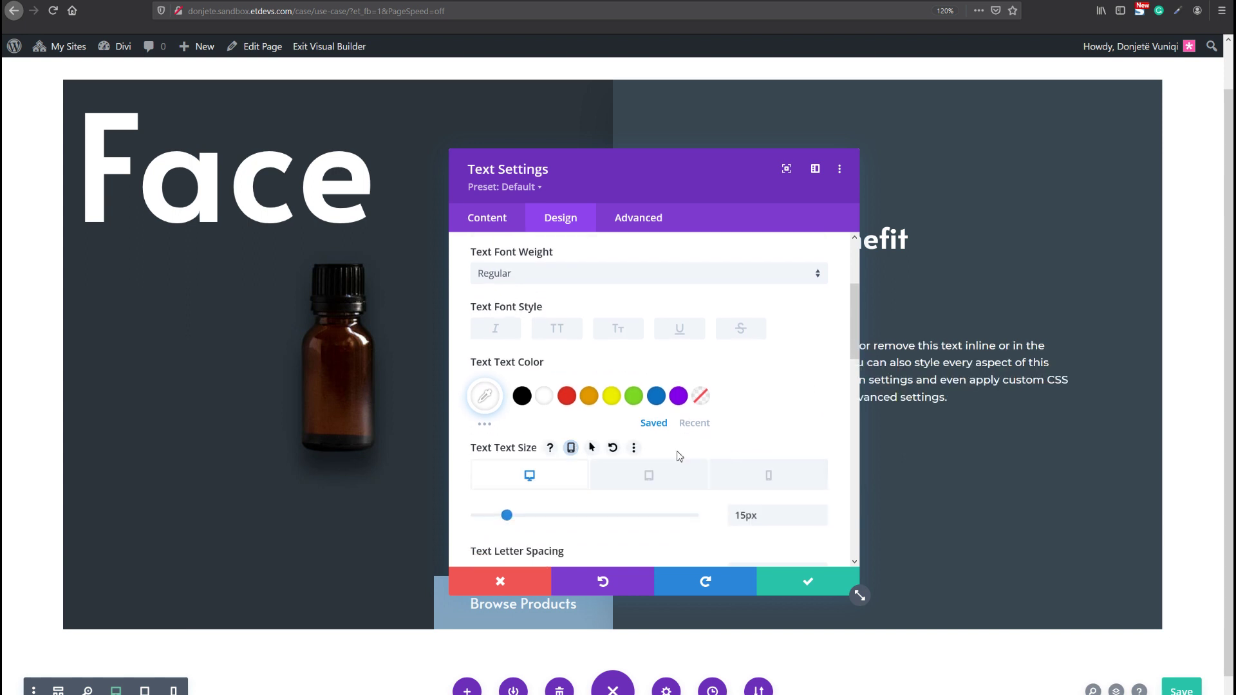
left_click(649, 475)
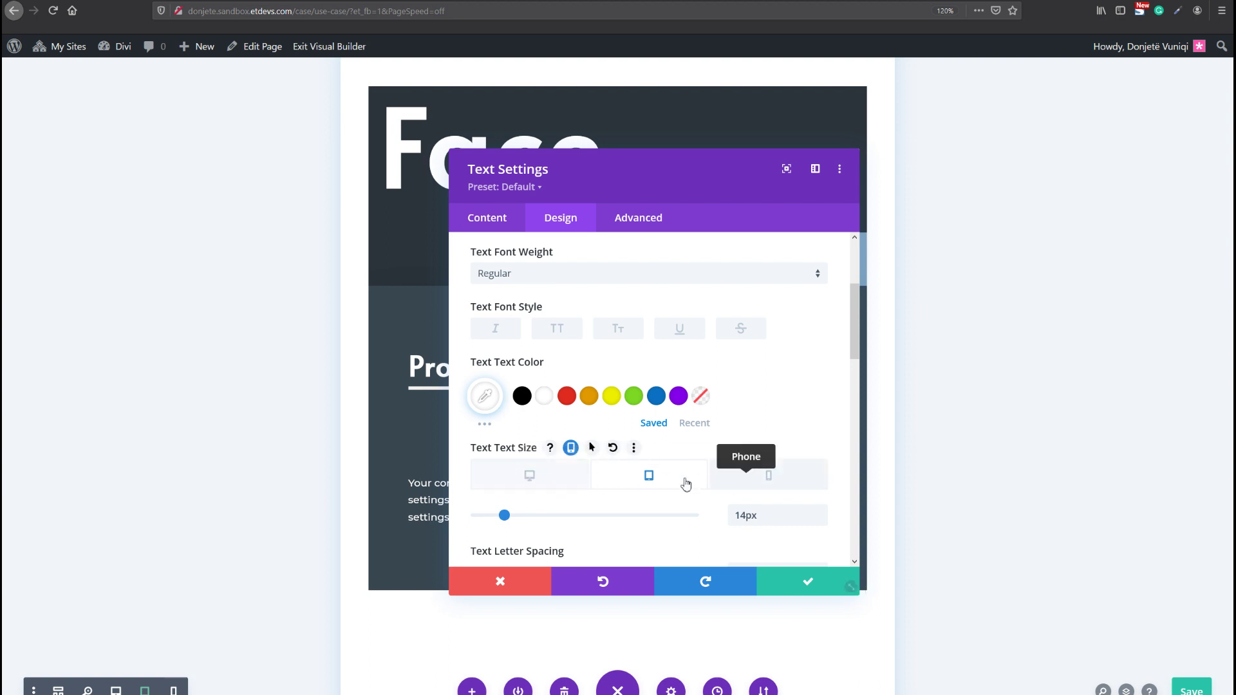
left_click(543, 479)
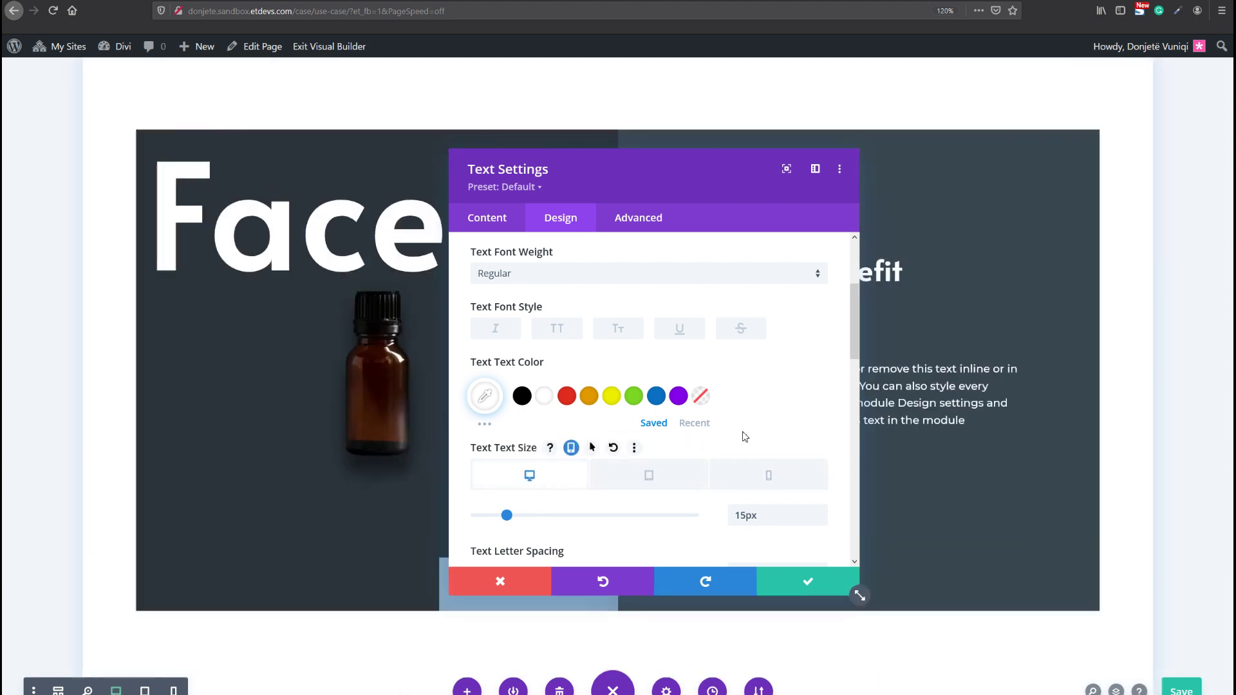
- Set the body text's line height to 2em and close the text settings
scroll(741, 433, "down", 3)
scroll(766, 433, "down", 1)
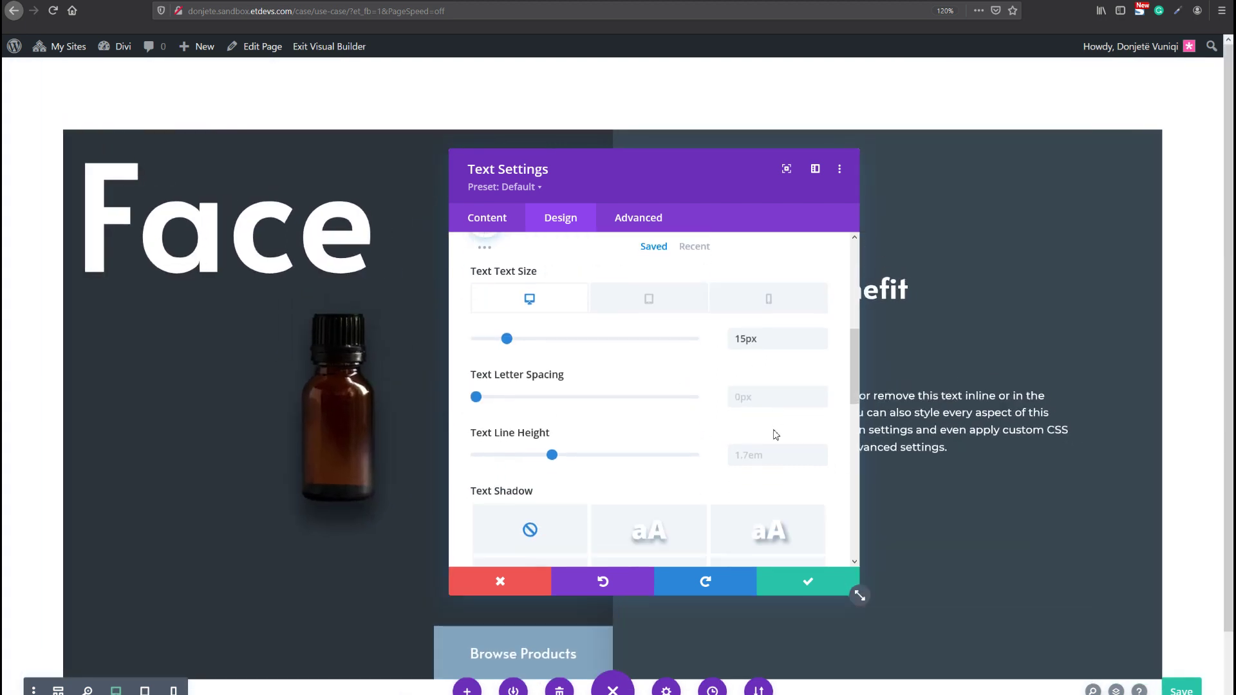
left_click(757, 422)
type("2")
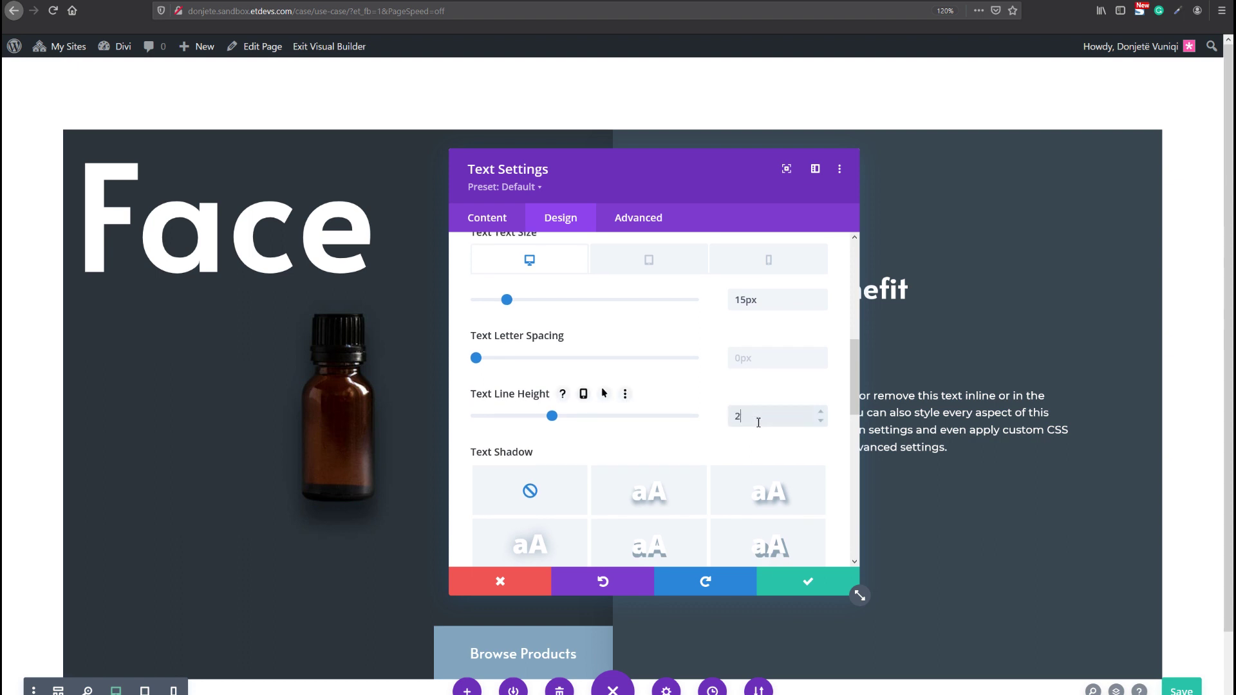
type("em")
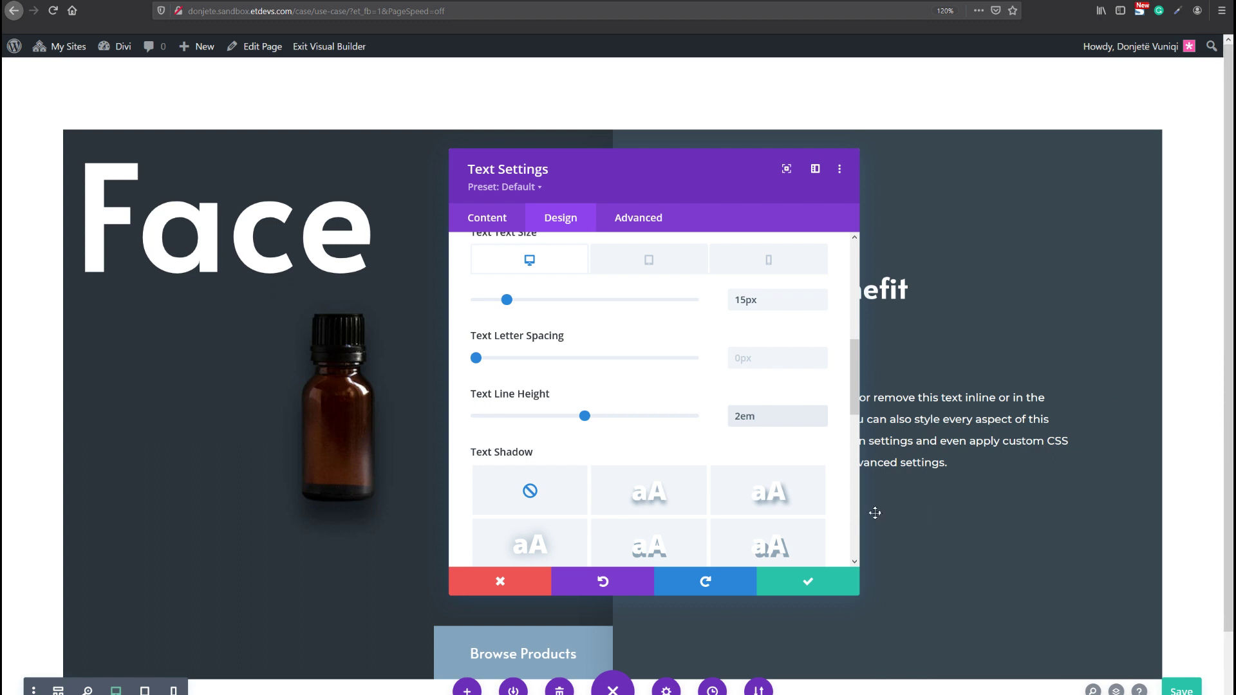
left_click(1213, 635)
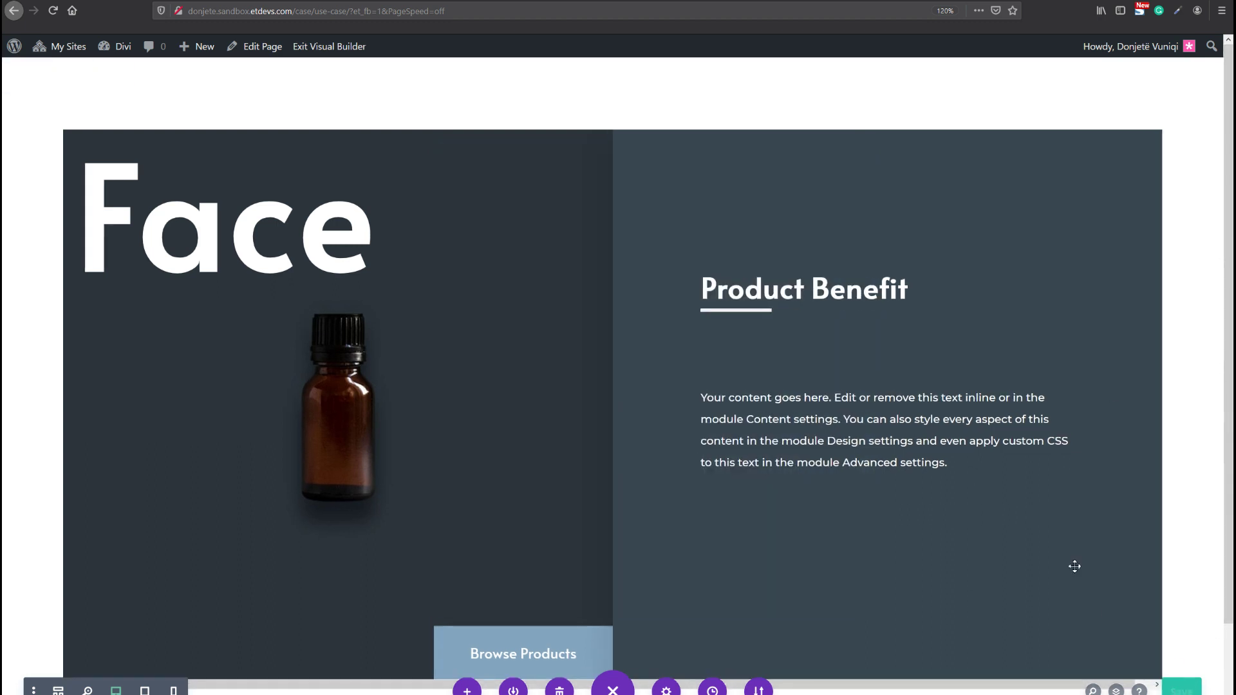
- Close the Face row's settings without changes and save the page
left_click(101, 148)
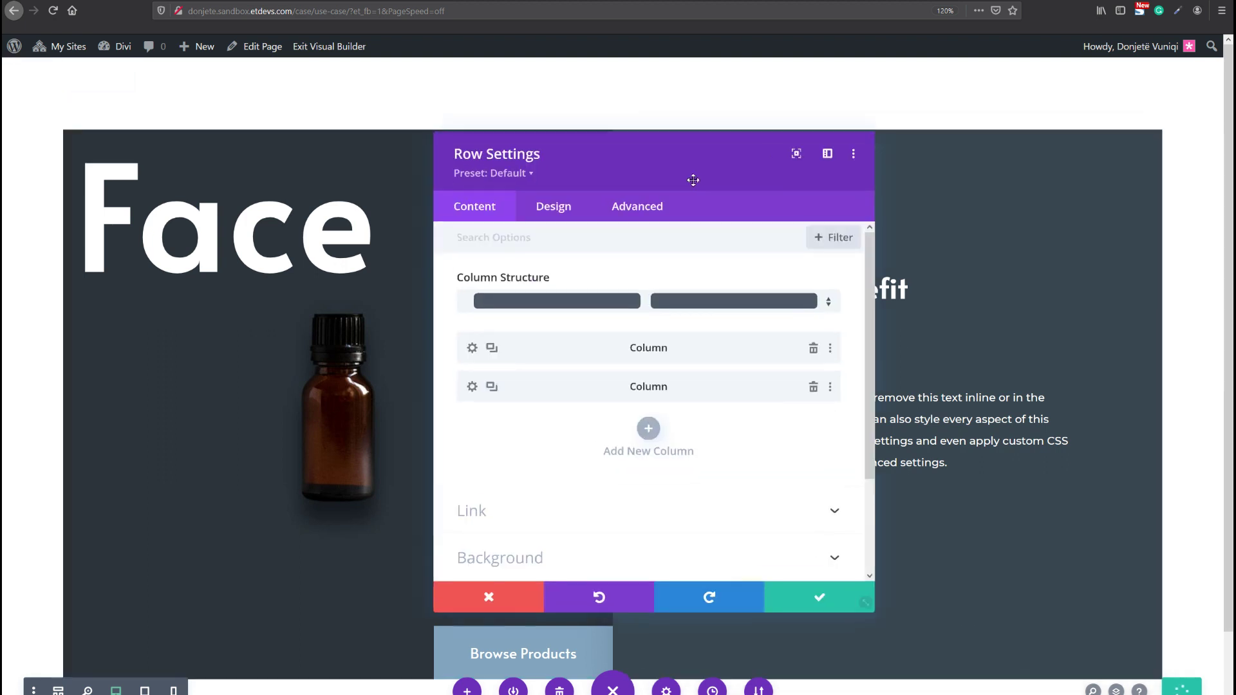
left_click(1005, 635)
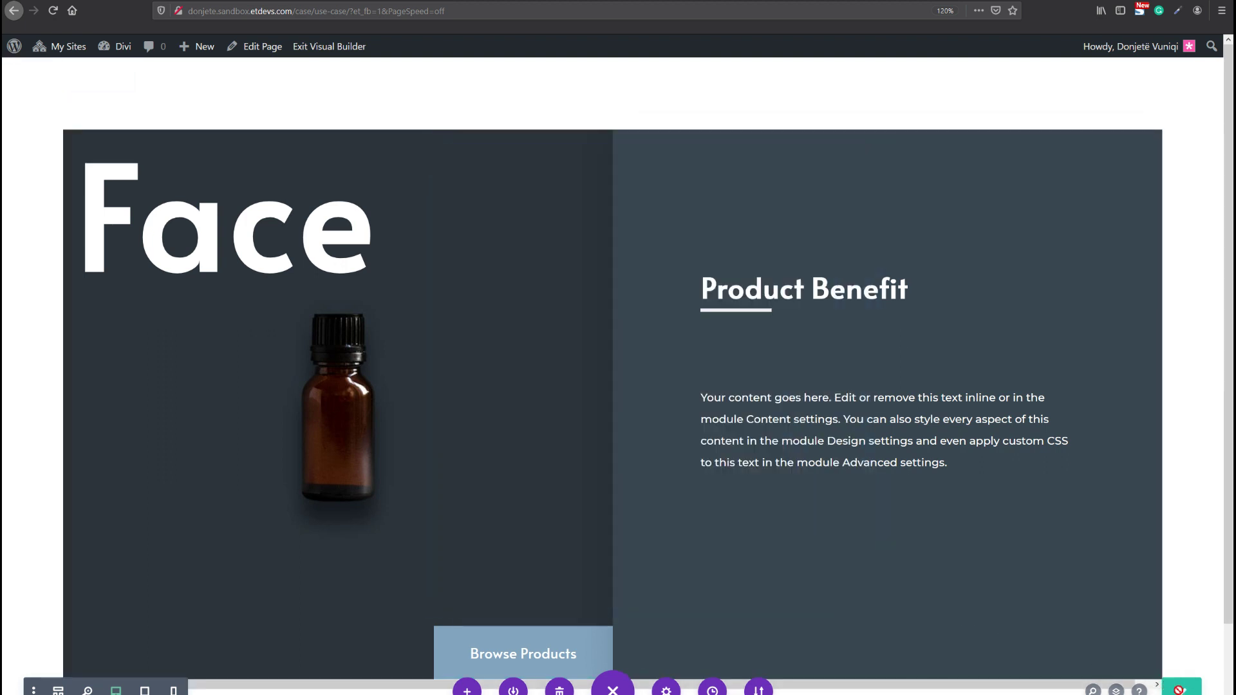
key("ctrl+s")
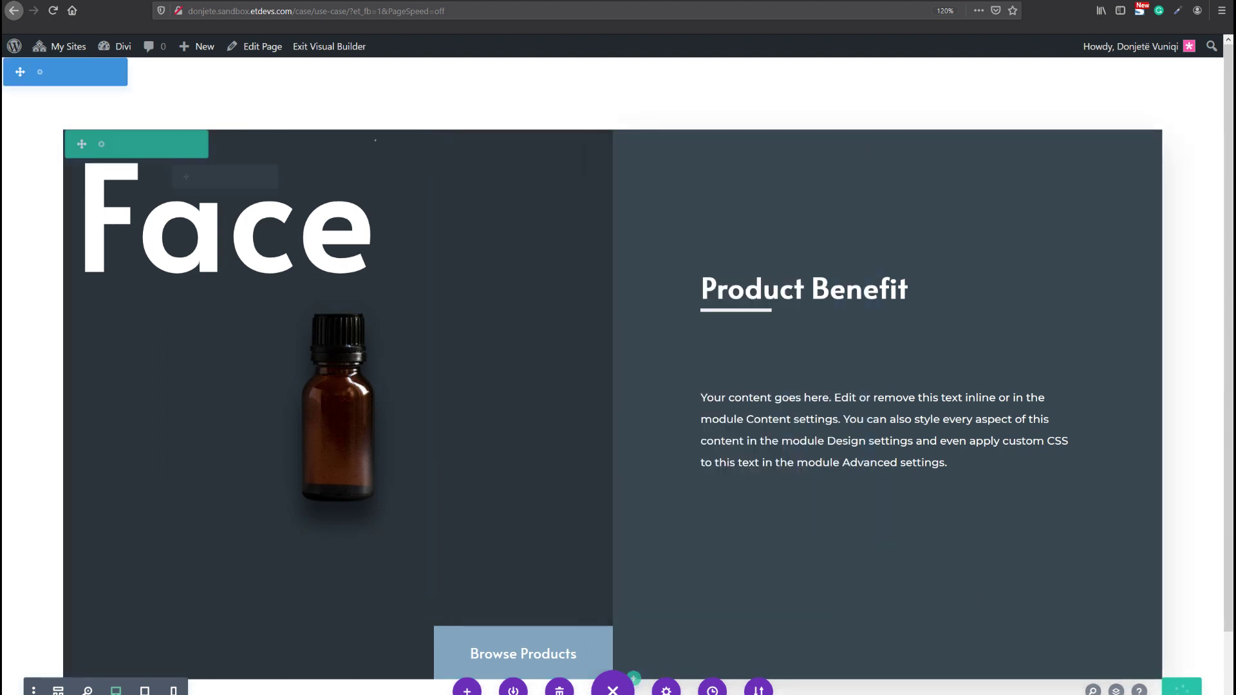
- Open the live version of the edited page in a new tab and compare its scrolling with the use-case-preview page
left_click_drag(351, 11, 74, 23)
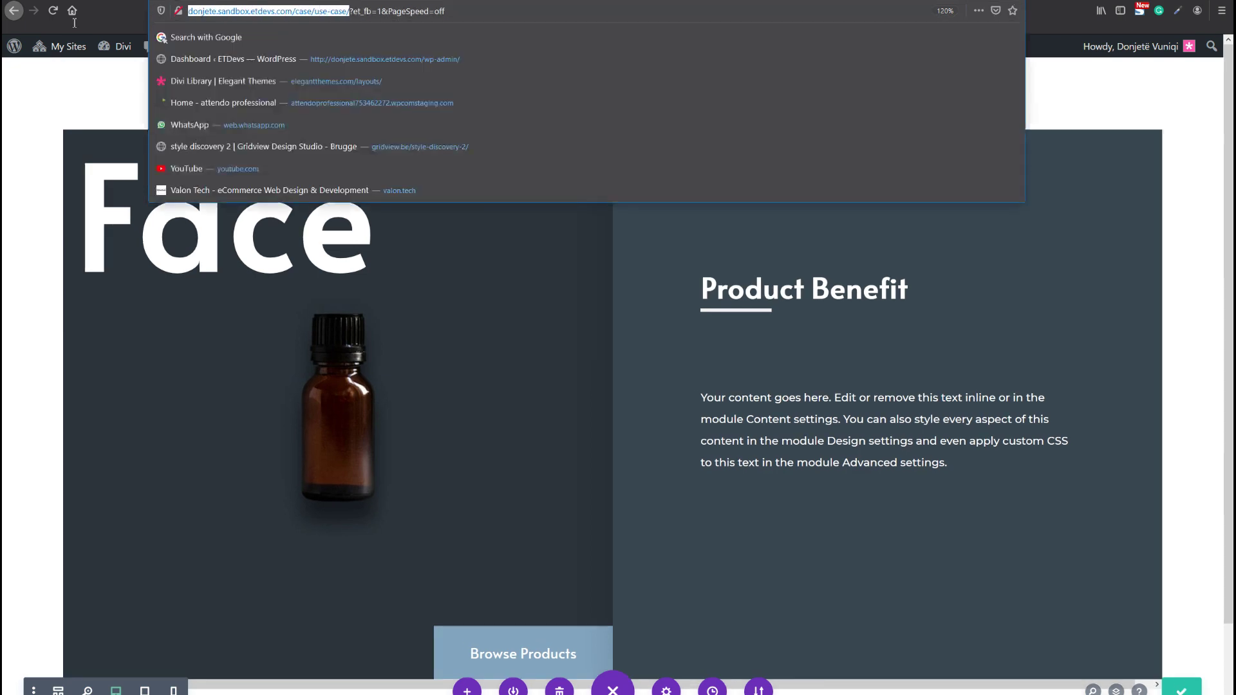
key("ctrl+c")
key("ctrl+t")
key("ctrl+v")
key("Return")
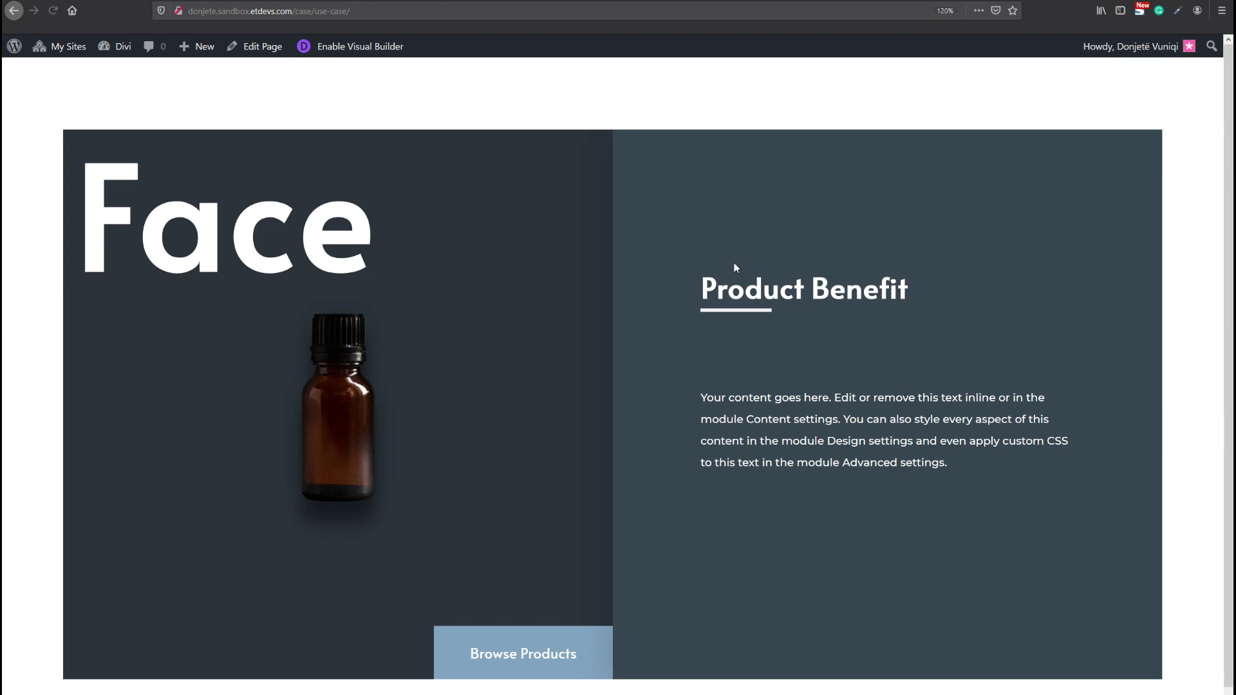
scroll(473, 268, "down", 1)
scroll(675, 322, "up", 1)
scroll(721, 325, "down", 1)
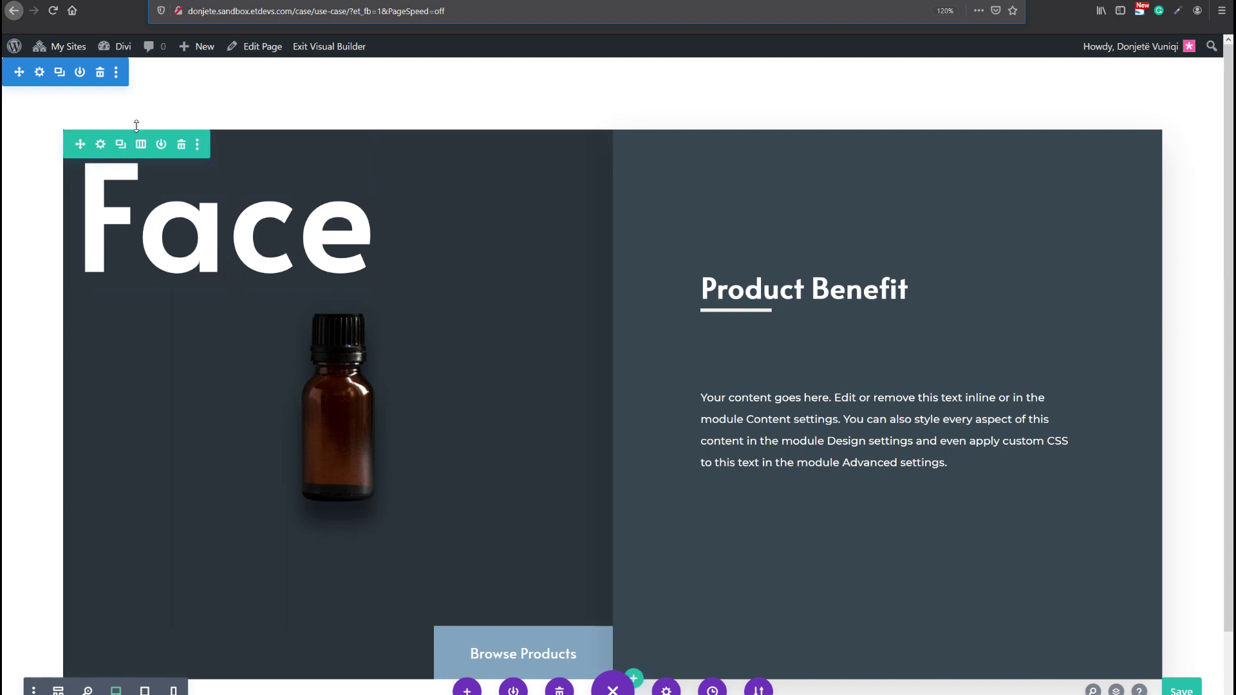
scroll(527, 232, "down", 10)
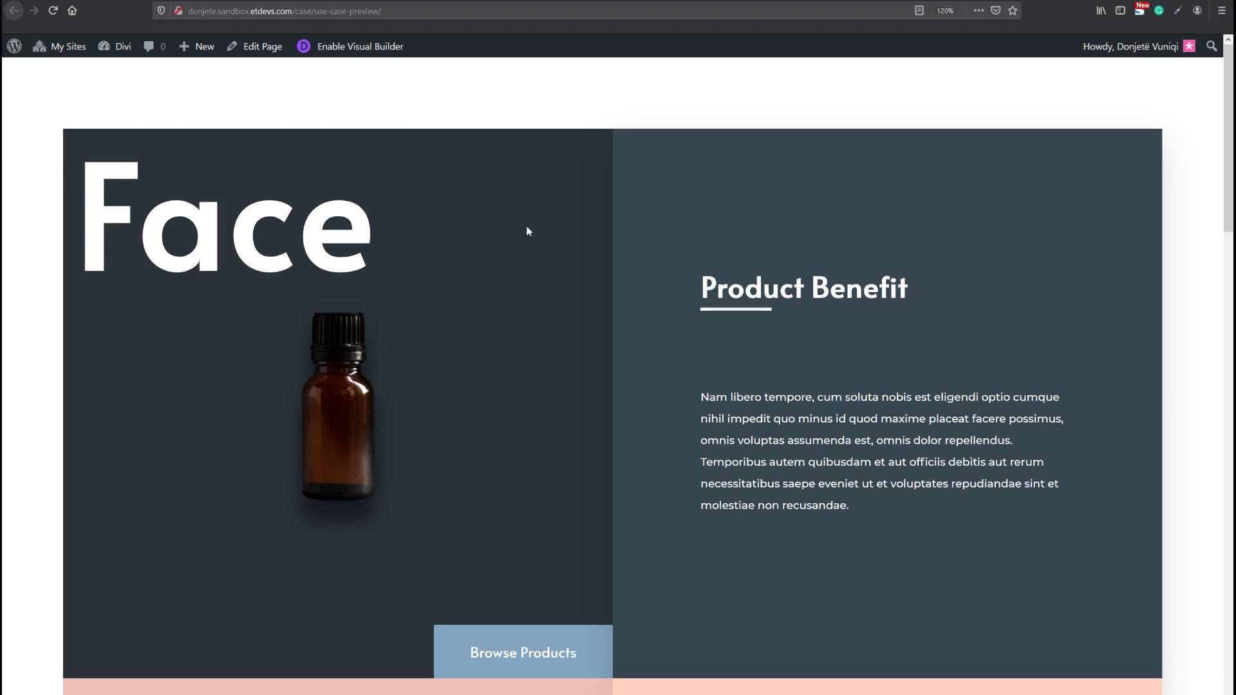
scroll(599, 398, "up", 10)
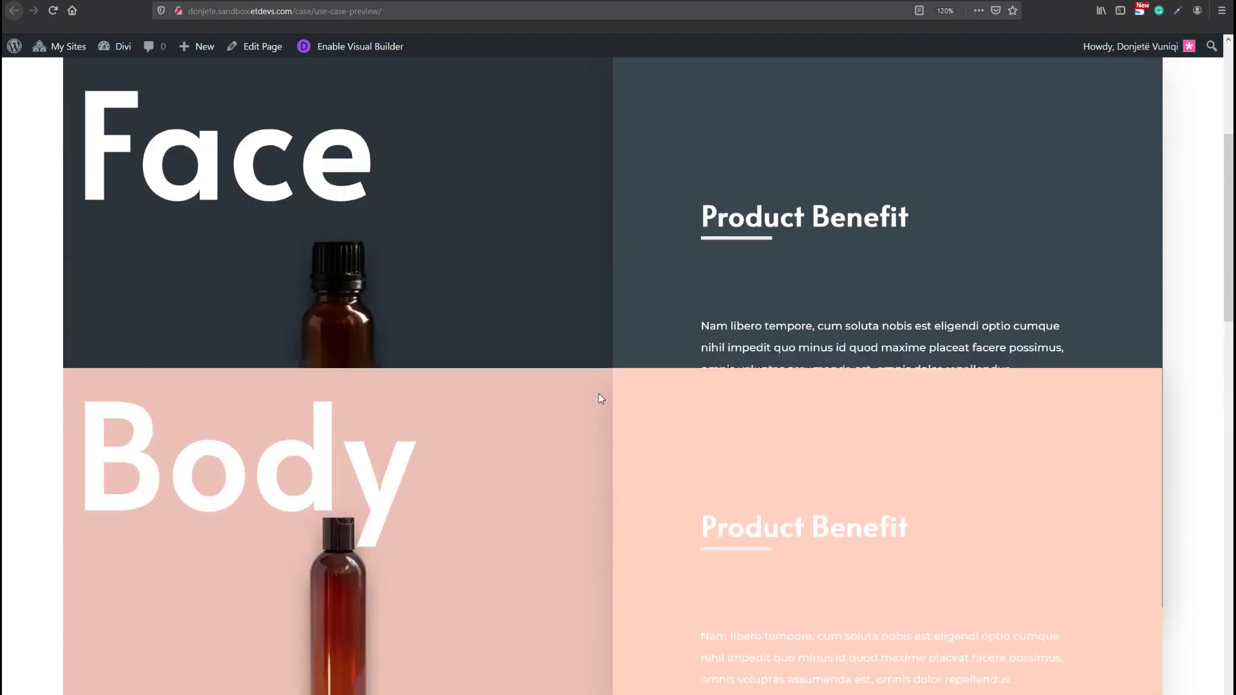
- Set the Face row's Z Index to 1 in its position settings
left_click(359, 46)
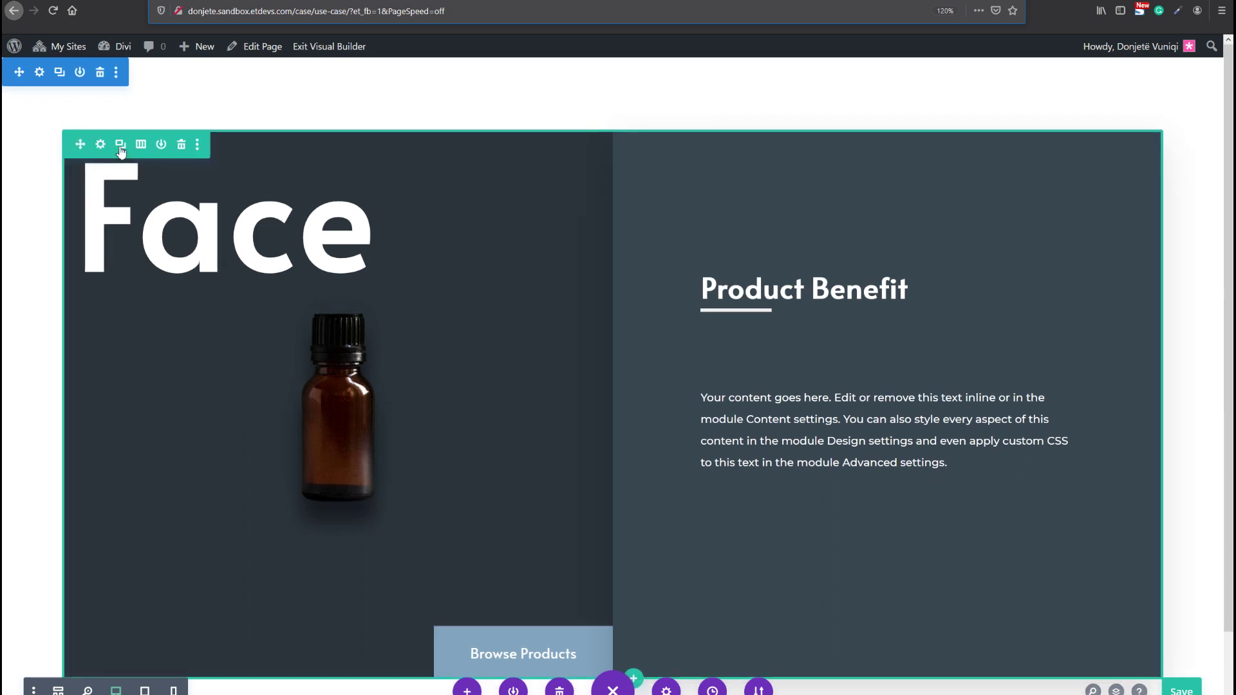
left_click(100, 145)
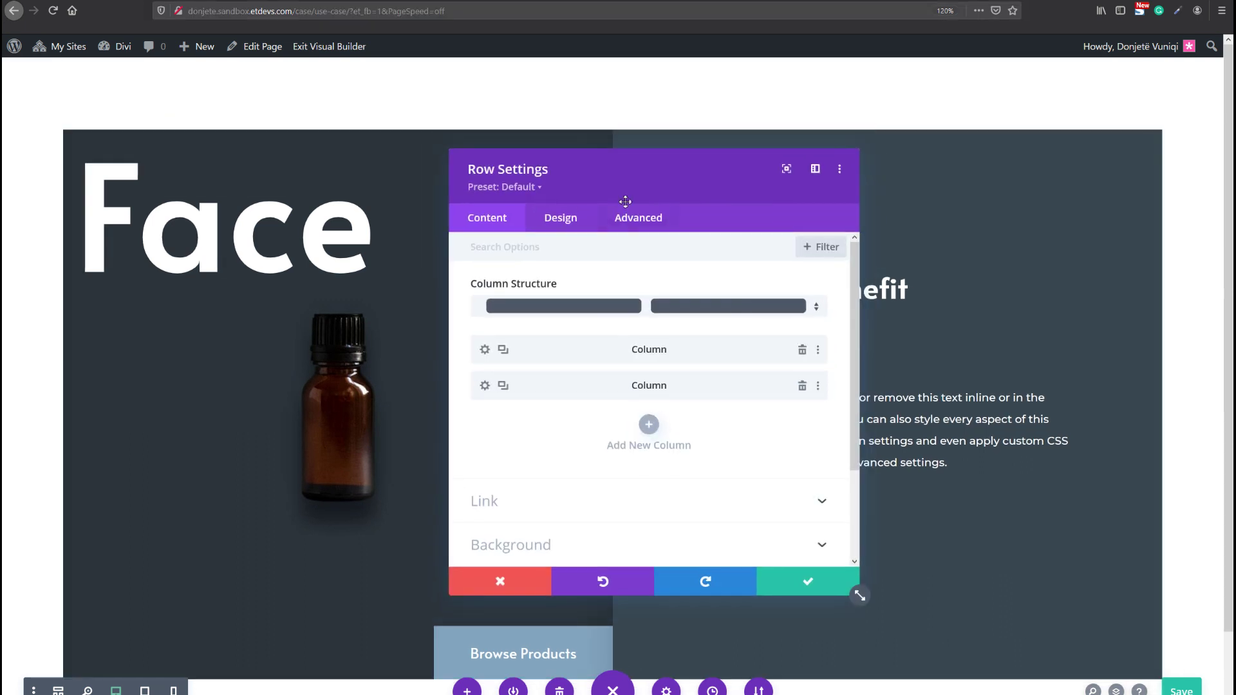
left_click(628, 216)
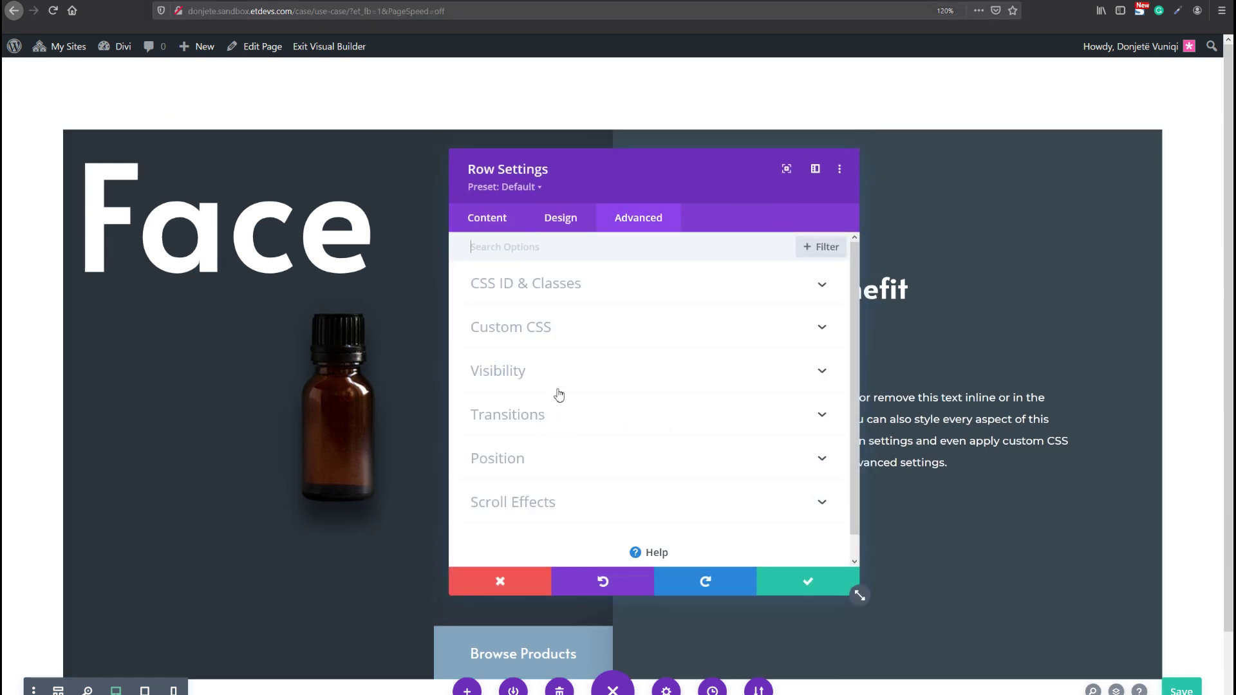
left_click(583, 464)
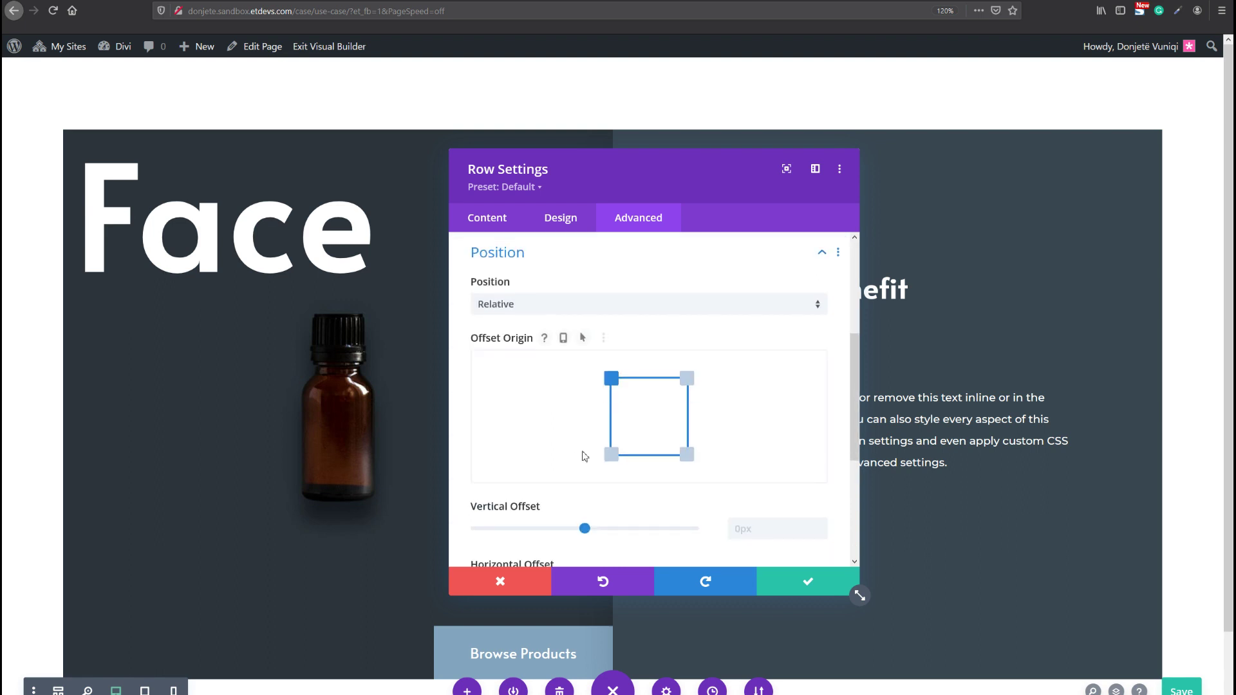
scroll(582, 456, "down", 3)
scroll(582, 444, "up", 3)
scroll(580, 431, "down", 2)
scroll(586, 444, "up", 1)
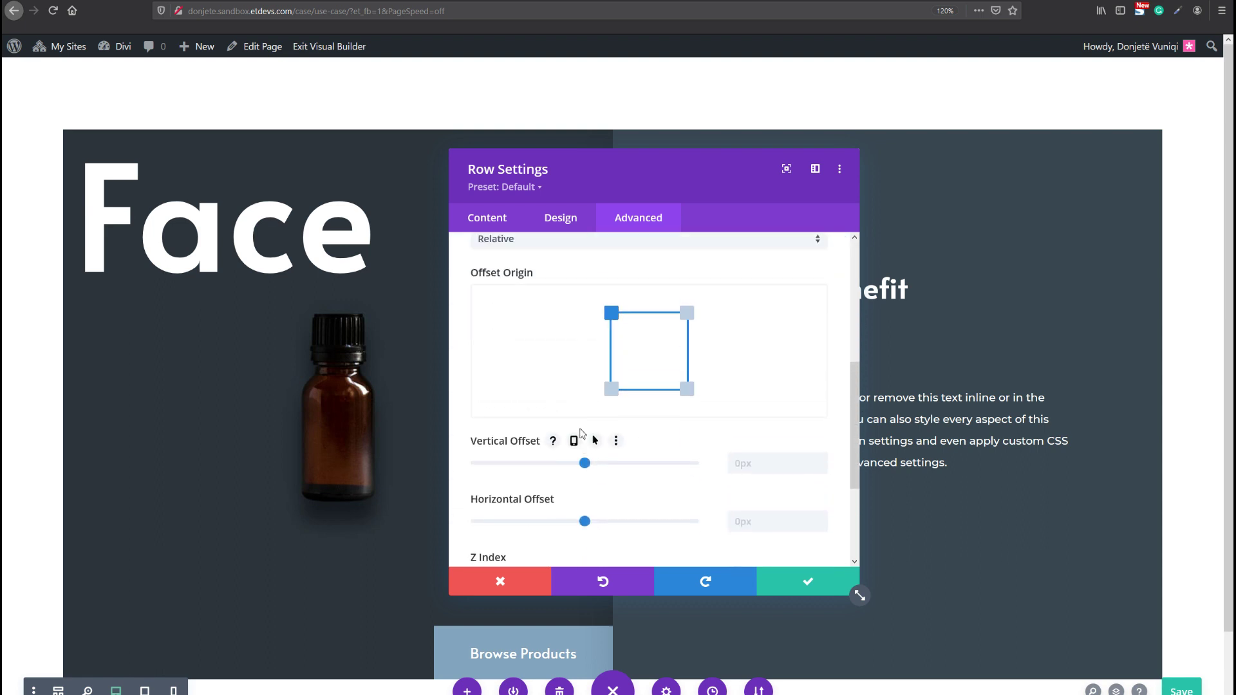
scroll(583, 433, "down", 3)
left_click(760, 427)
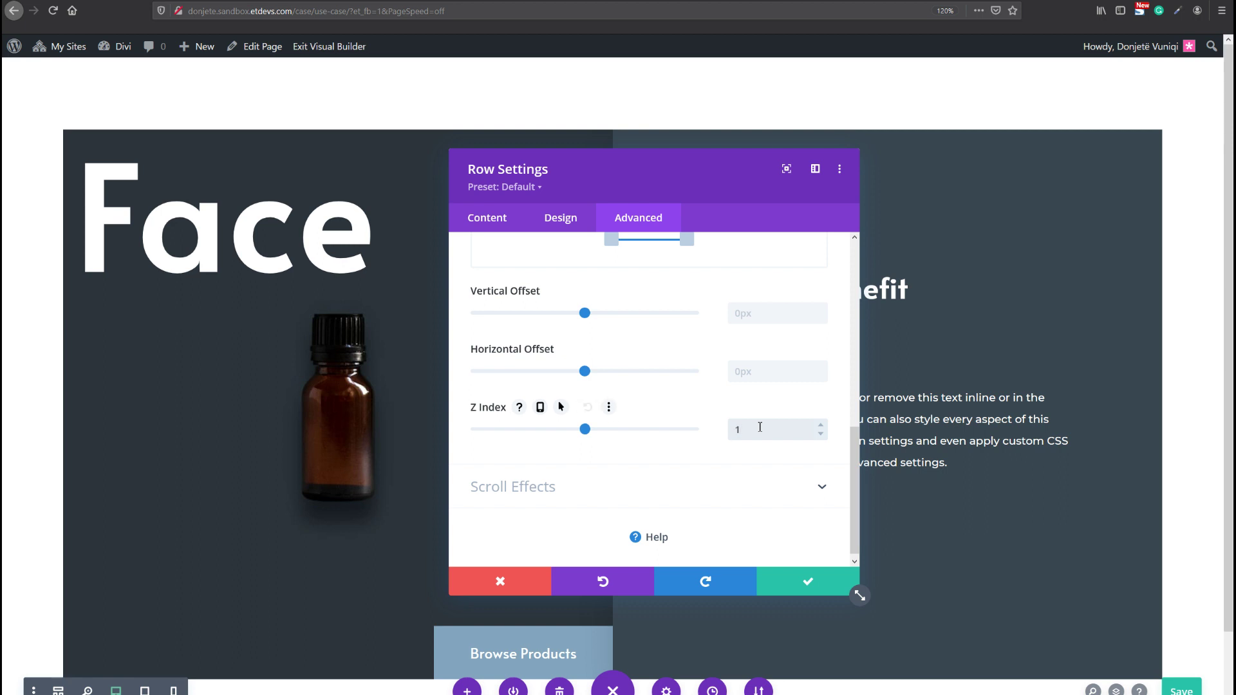
left_click_drag(763, 429, 729, 430)
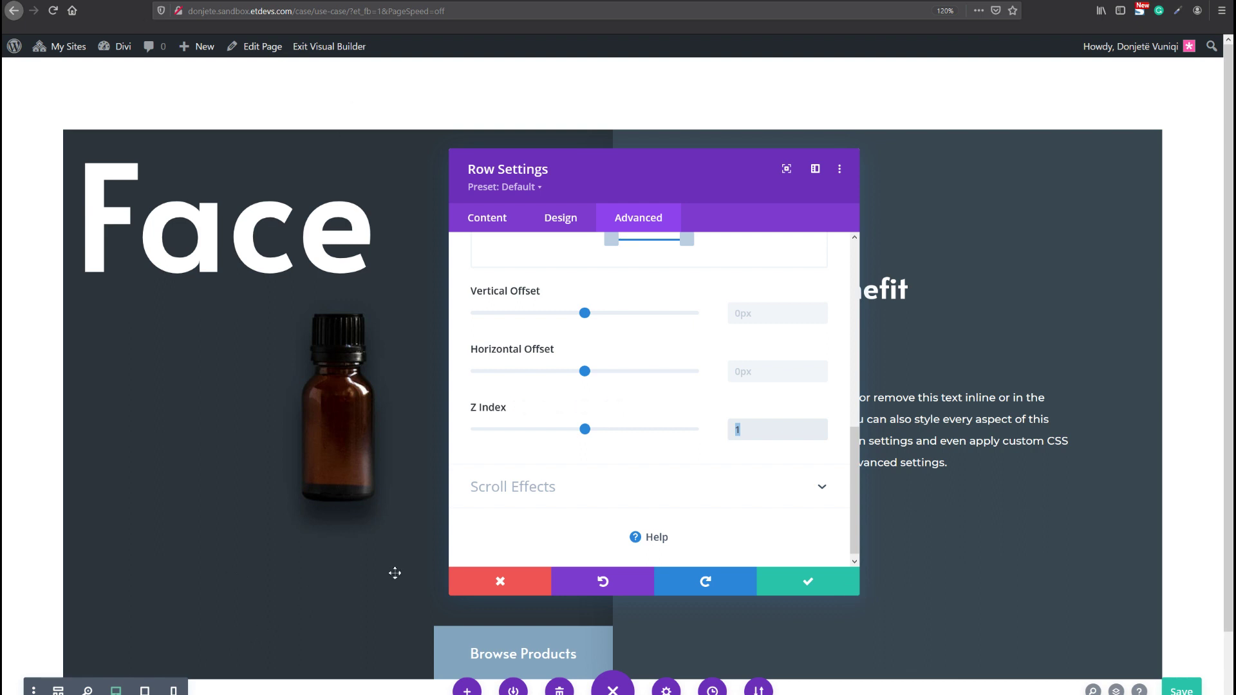
left_click(761, 426)
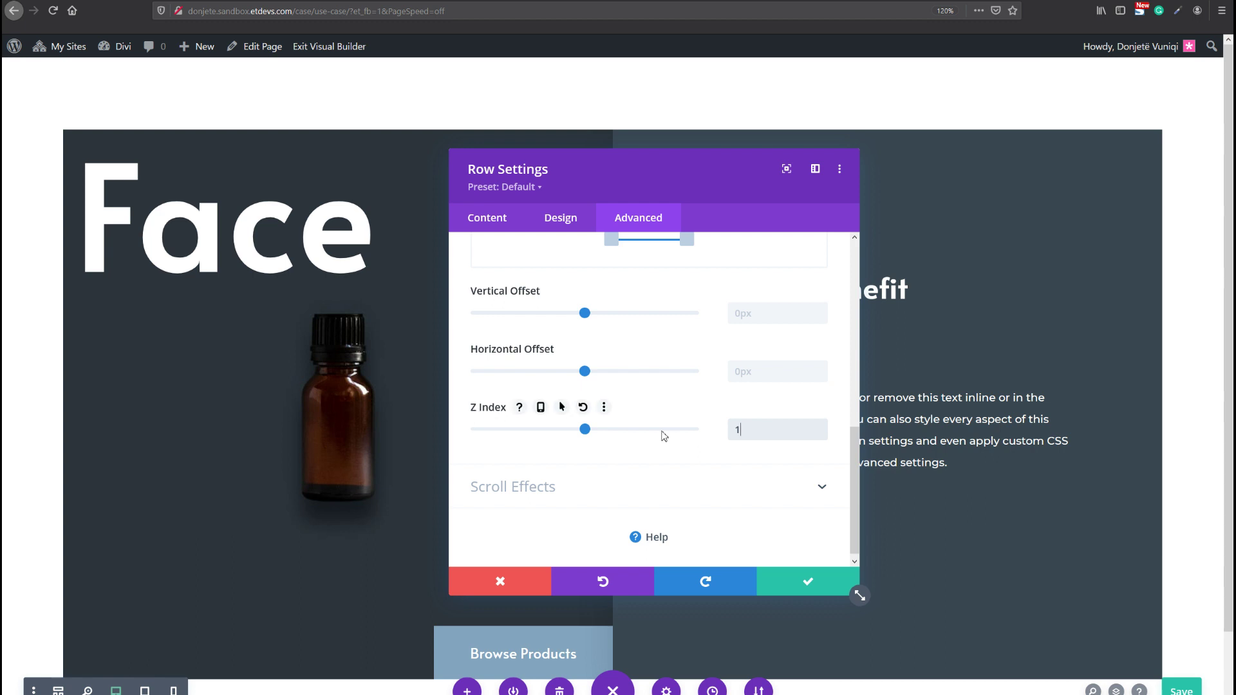
double_click(734, 430)
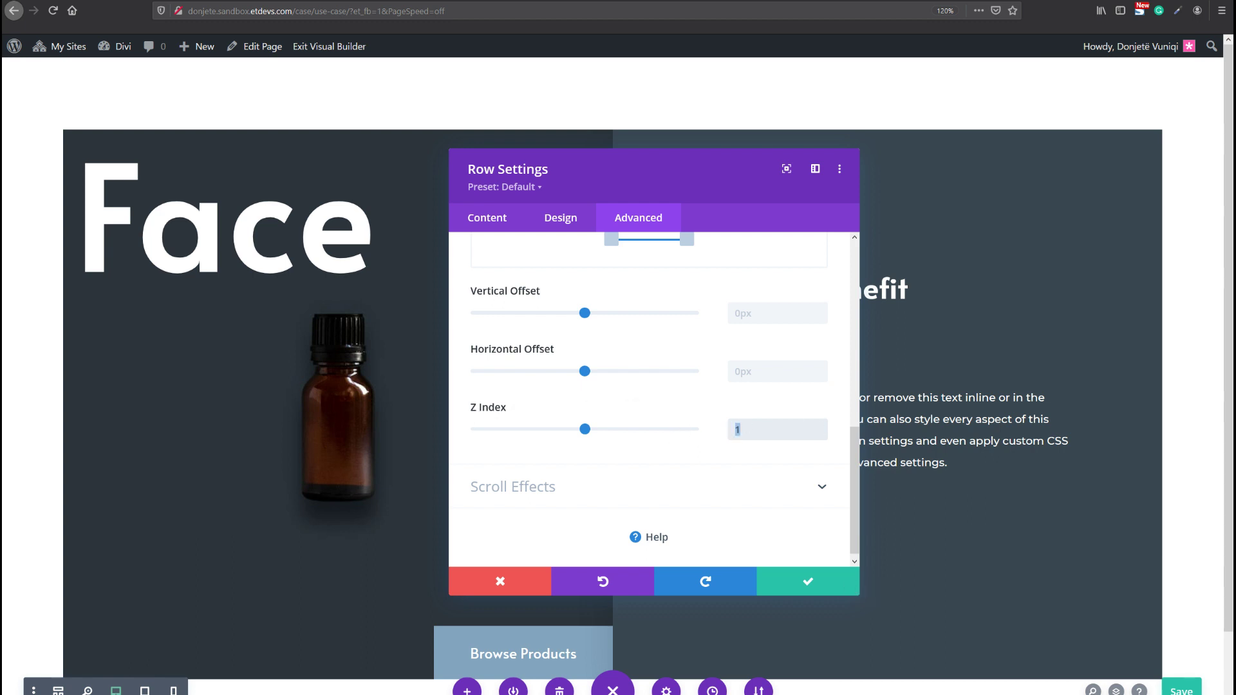
- Set the Face row's sticky position to Stick to Top on desktop
left_click(571, 483)
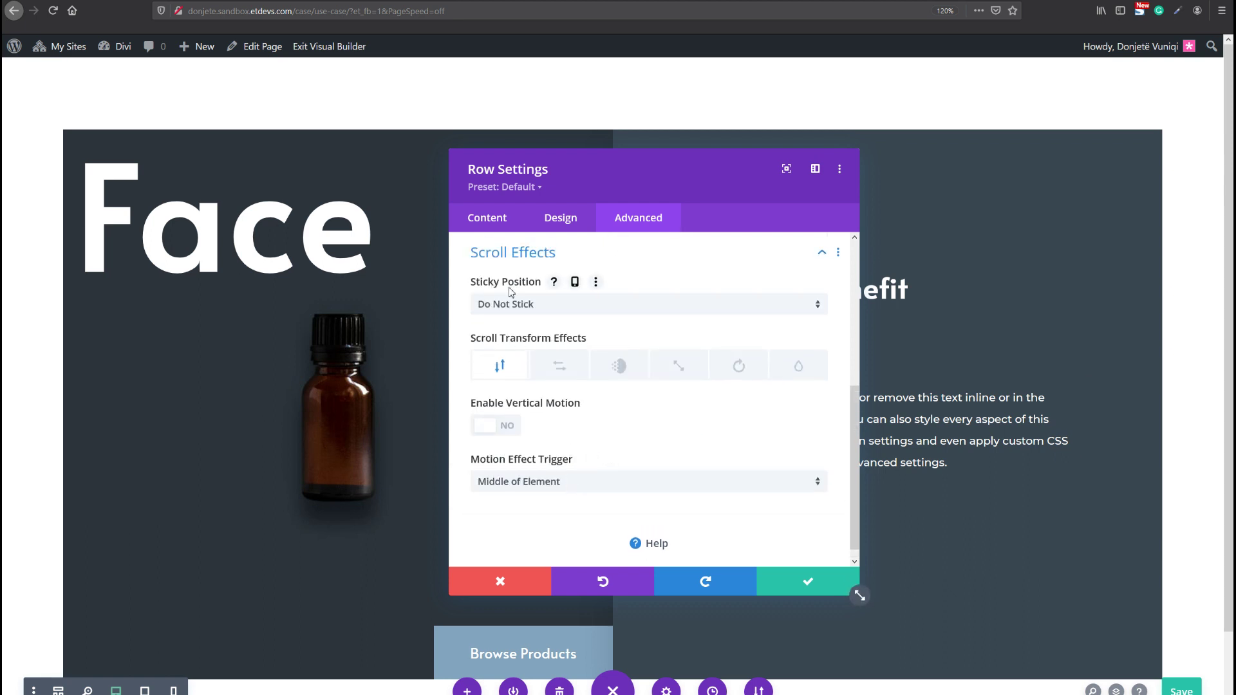
left_click(518, 308)
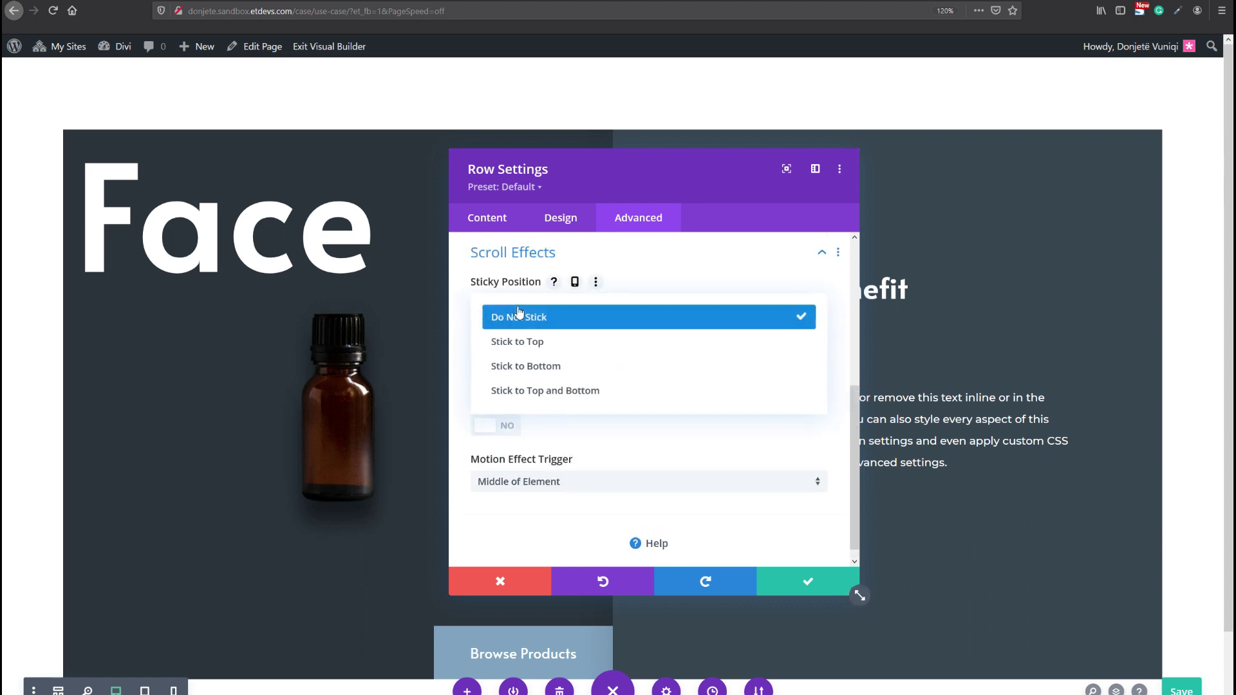
left_click(518, 343)
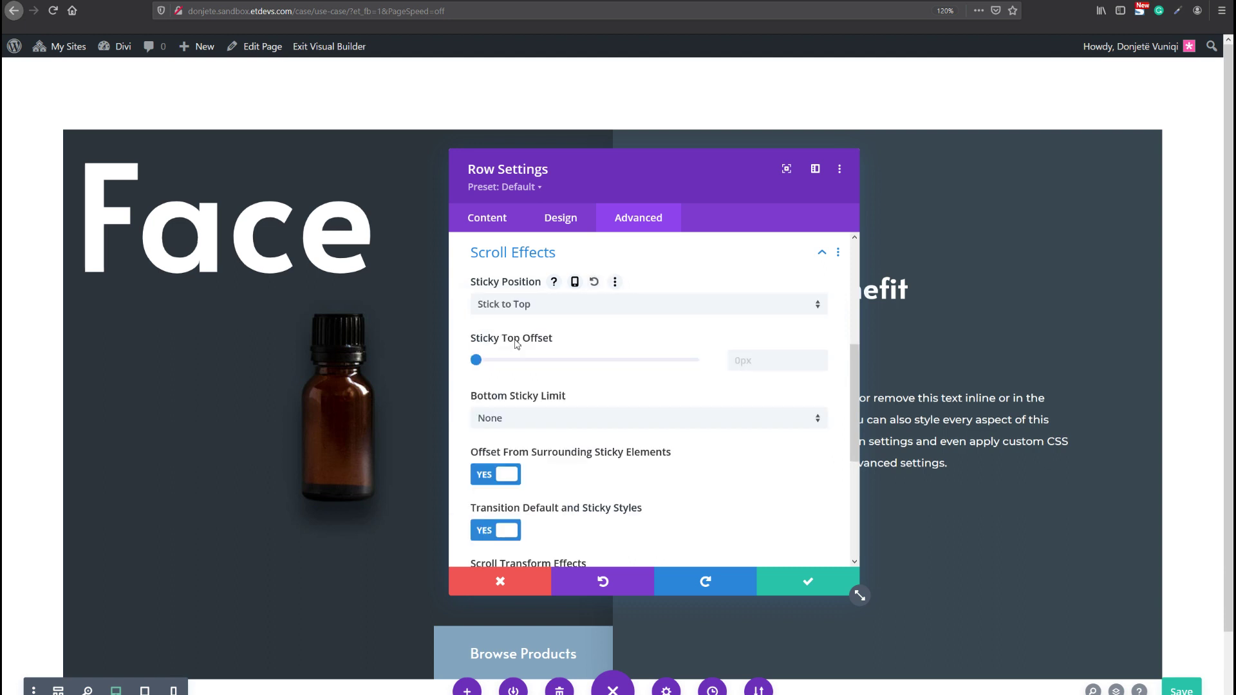
- Set the row's sticky position to Do Not Stick for tablet and phone, and save the page
left_click(575, 282)
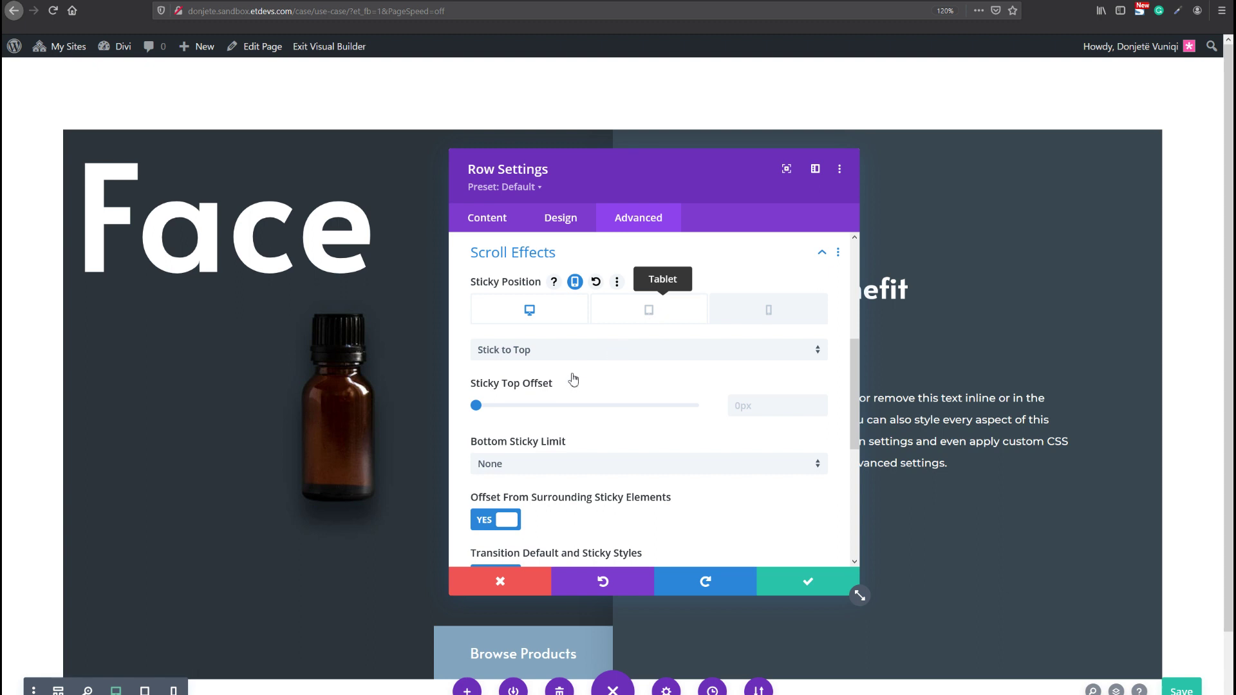
left_click(649, 309)
left_click(579, 353)
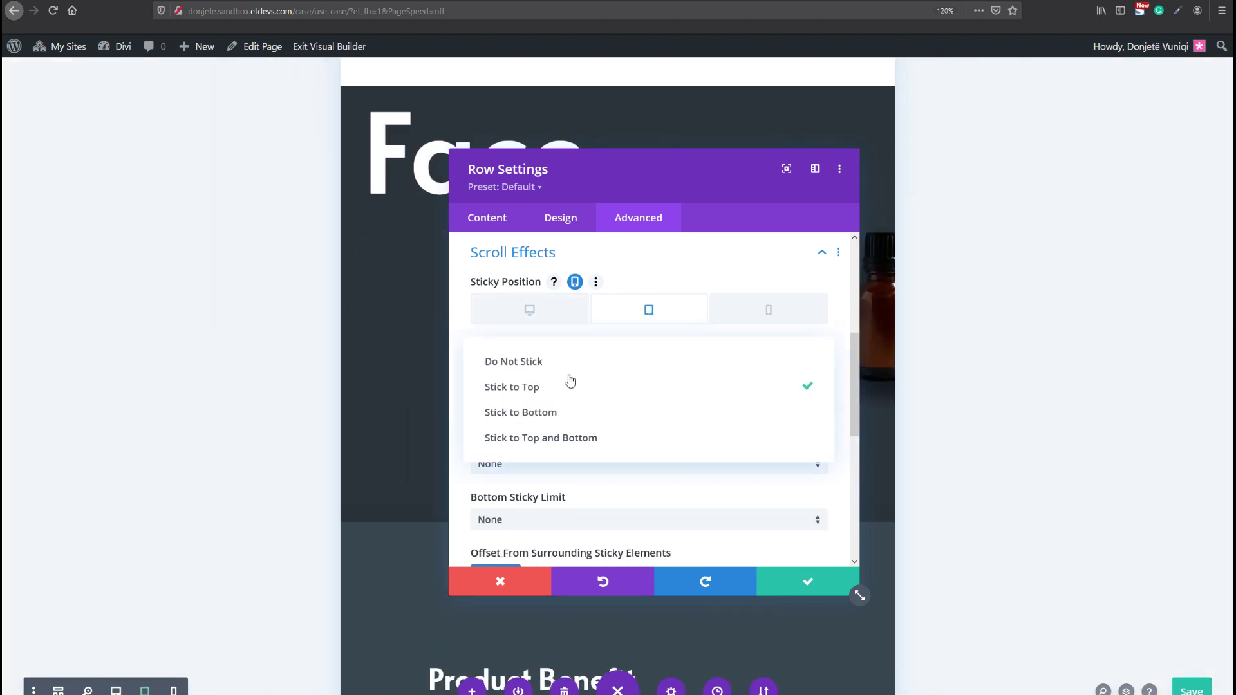
left_click(566, 362)
left_click(766, 308)
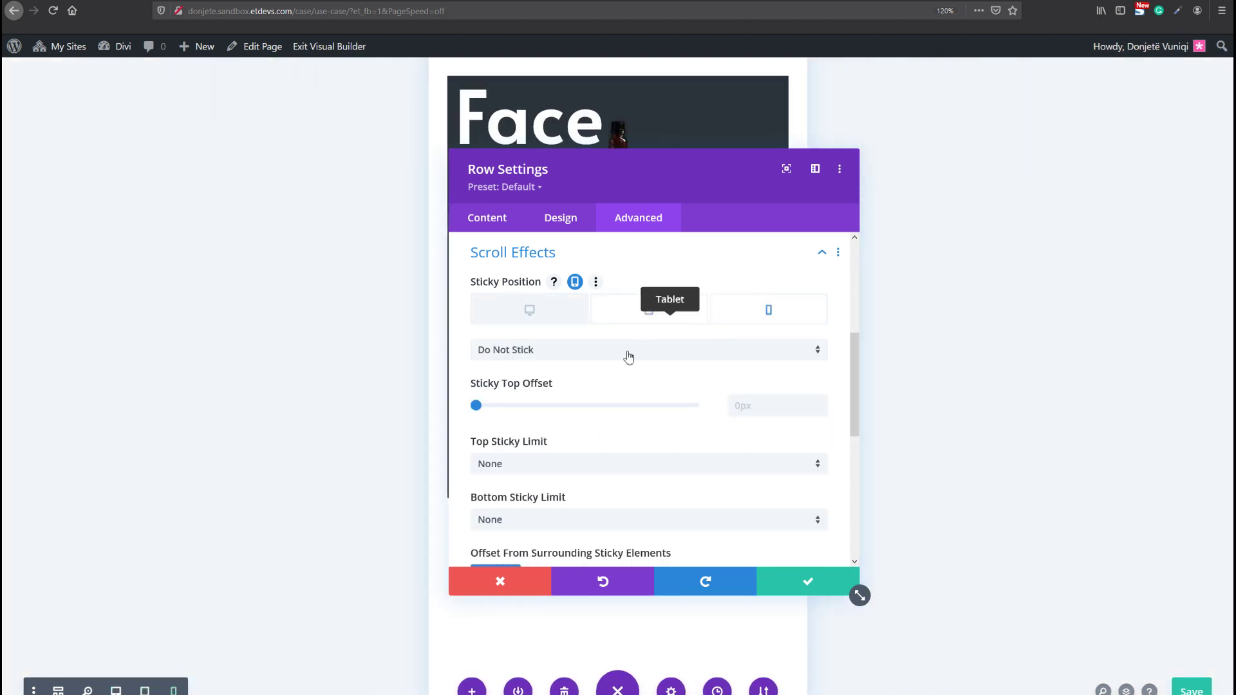
left_click(623, 353)
left_click(754, 311)
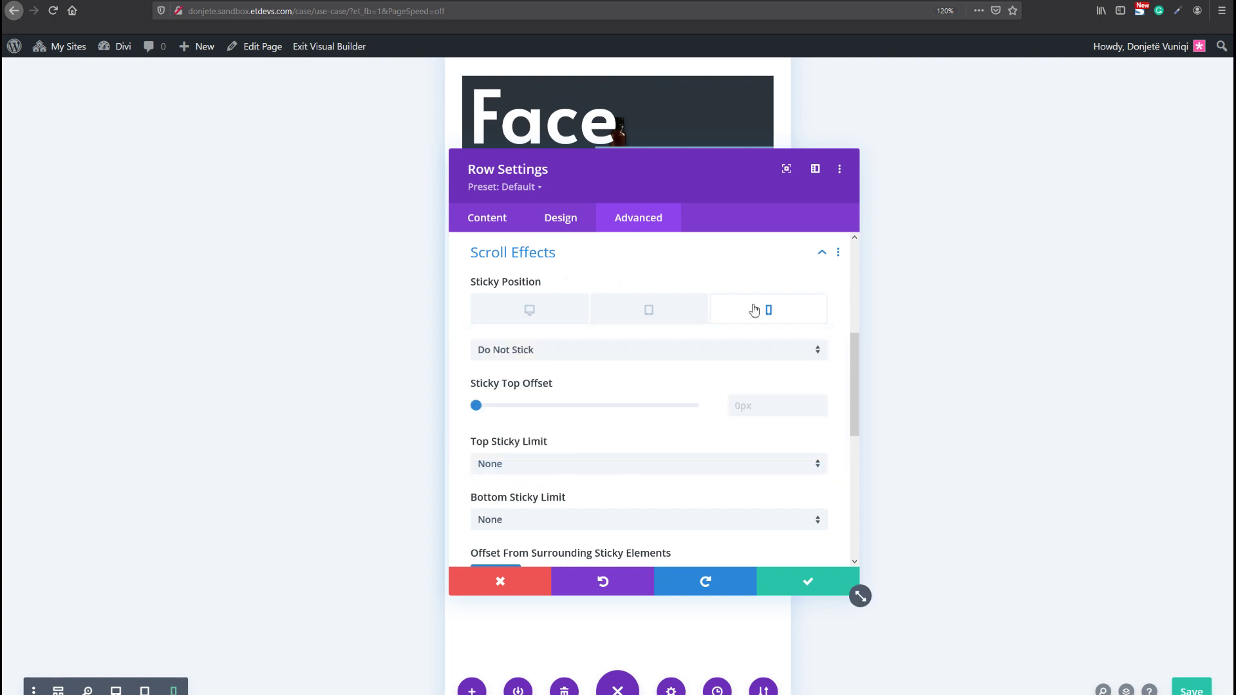
left_click(638, 319)
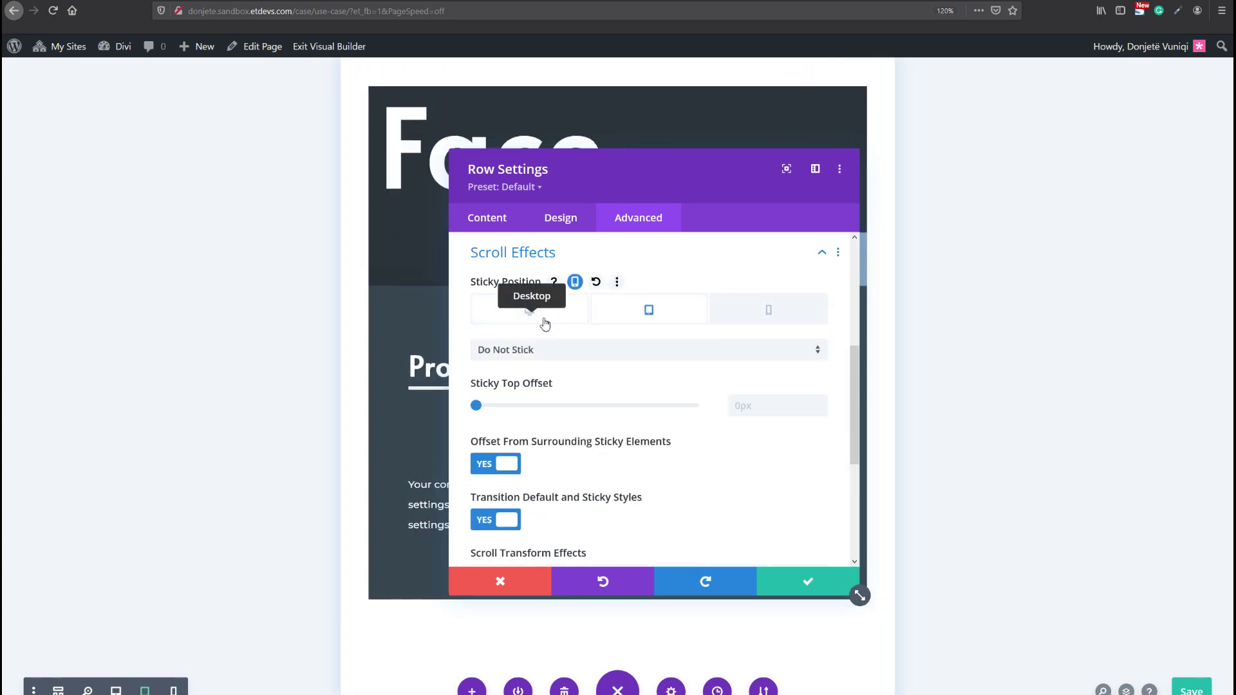
left_click(544, 323)
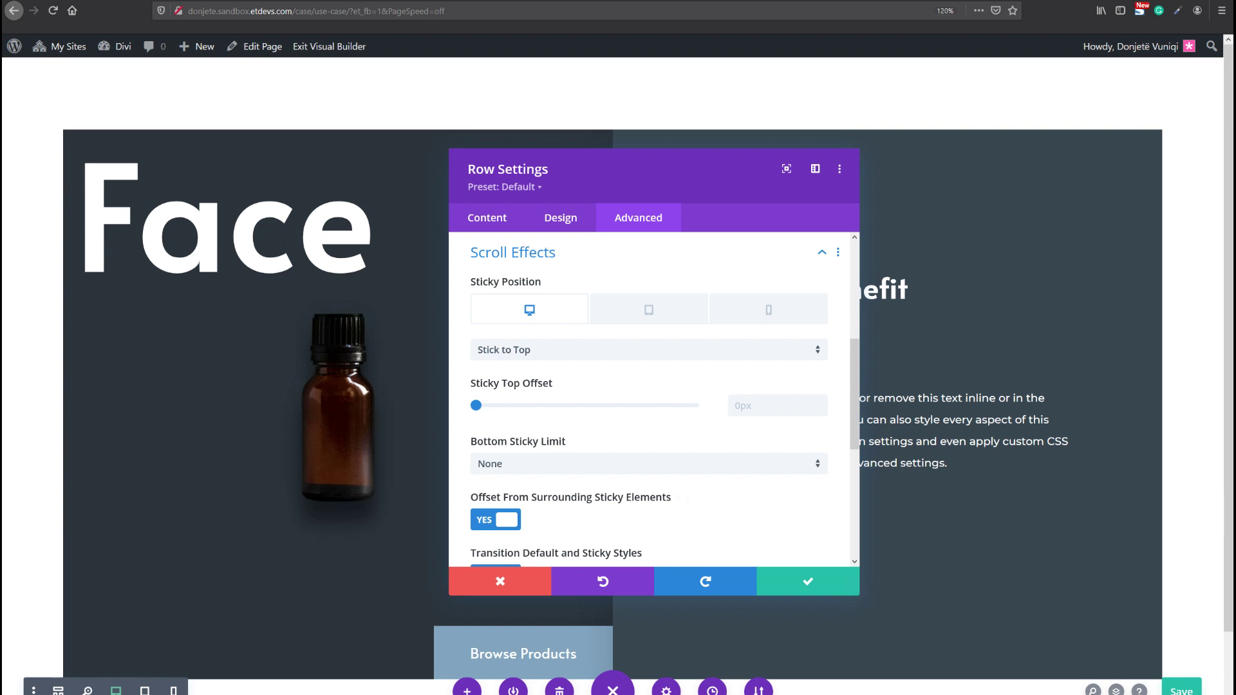
key("ctrl+s")
- Set the row's Bottom Sticky Limit to Section and review the row stacking on the preview page
scroll(859, 593, "down", 2)
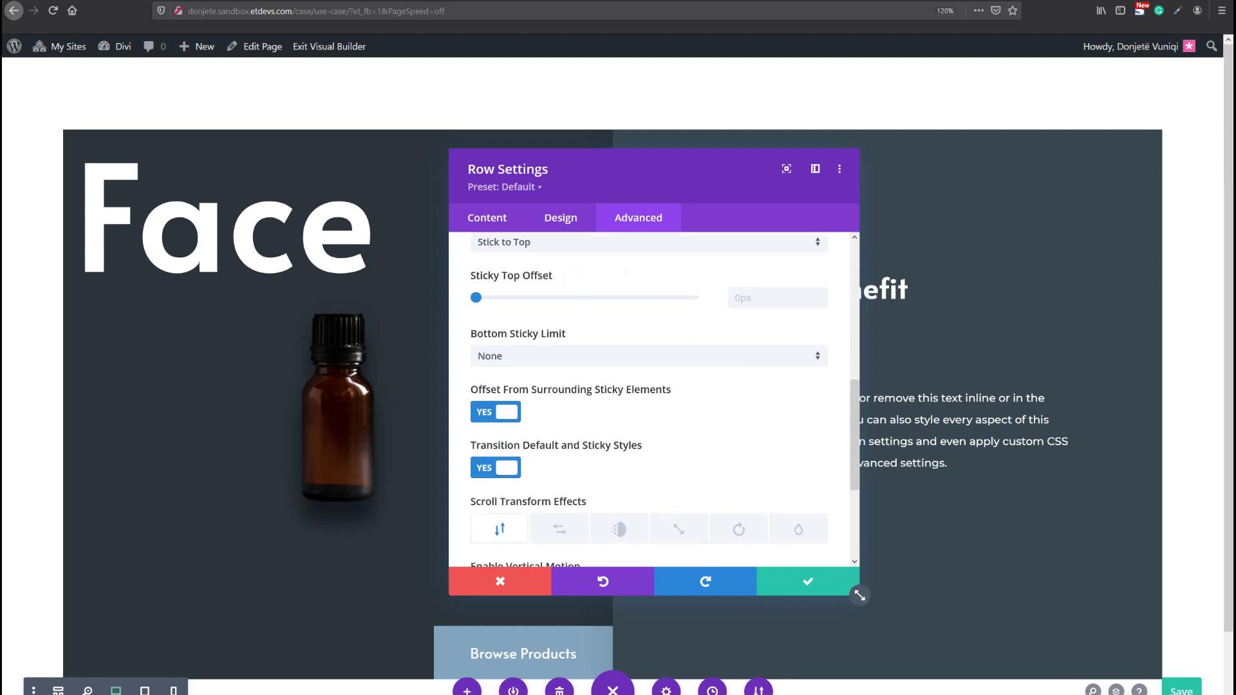
left_click(509, 357)
left_click(510, 419)
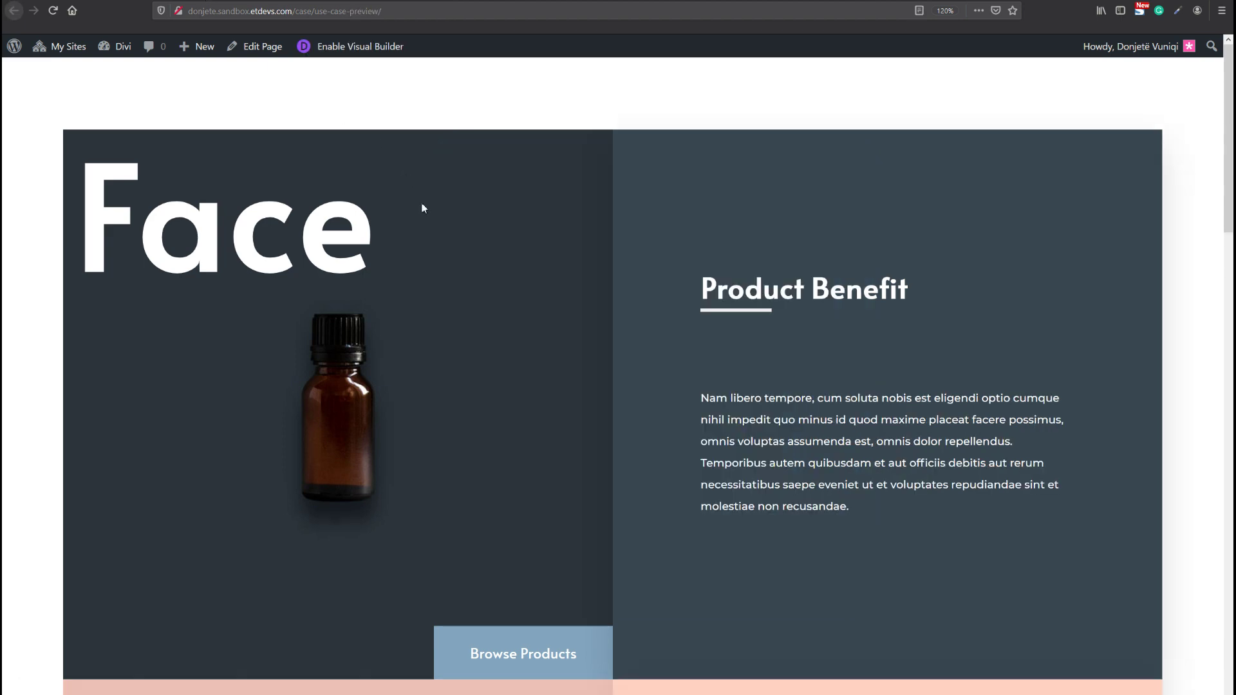
scroll(450, 238, "down", 5)
scroll(461, 245, "down", 10)
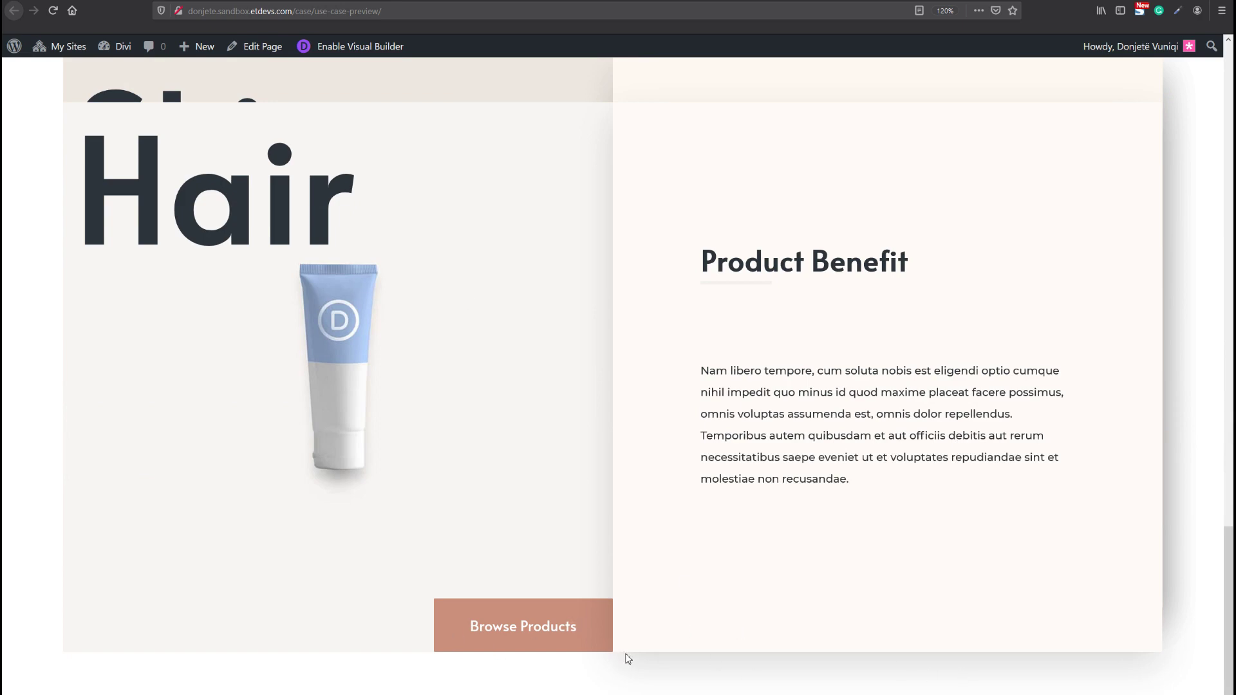
scroll(717, 519, "up", 10)
scroll(713, 540, "up", 10)
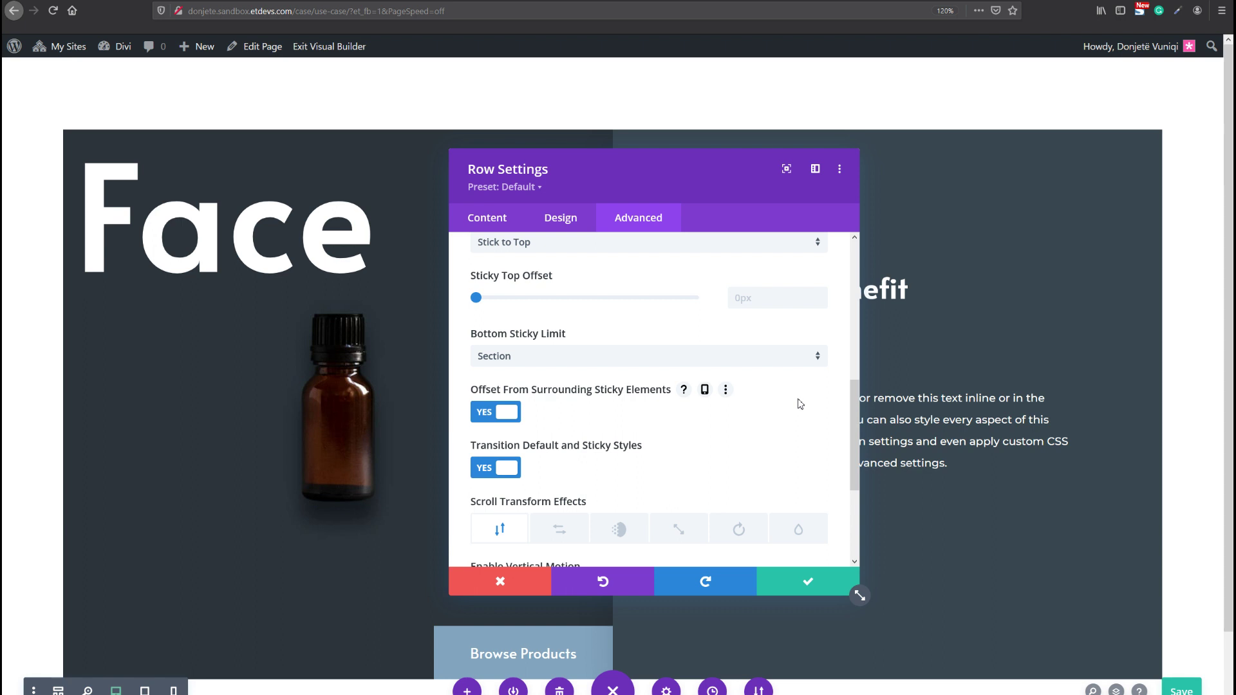
- Turn off the row's Offset From Surrounding Sticky Elements, save, and check the Face and Body overlap on the preview page
left_click(497, 419)
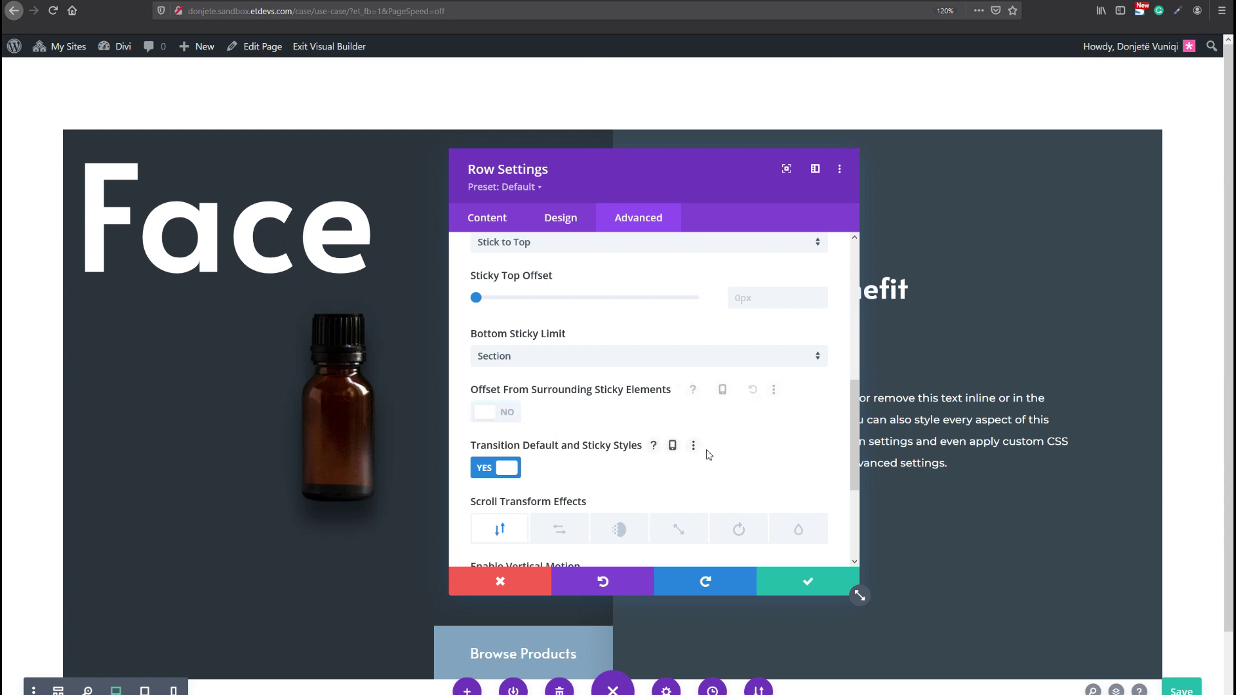
key("ctrl+s")
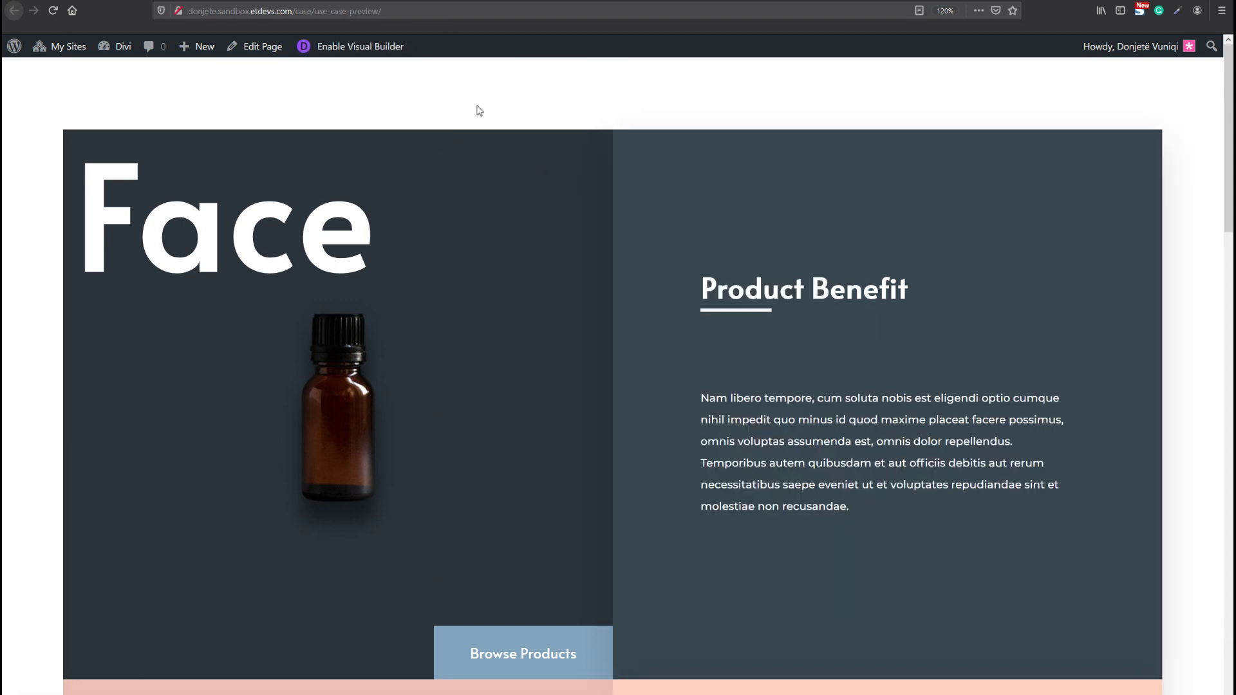
scroll(480, 110, "down", 2)
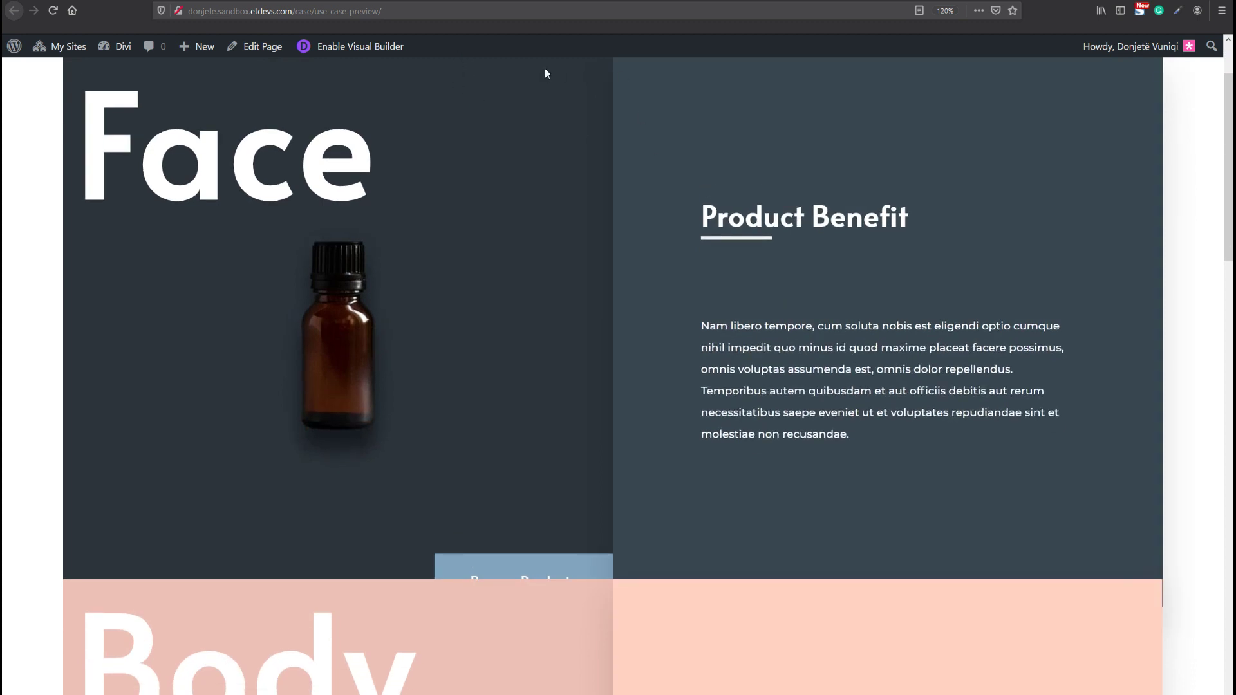
scroll(613, 587, "down", 5)
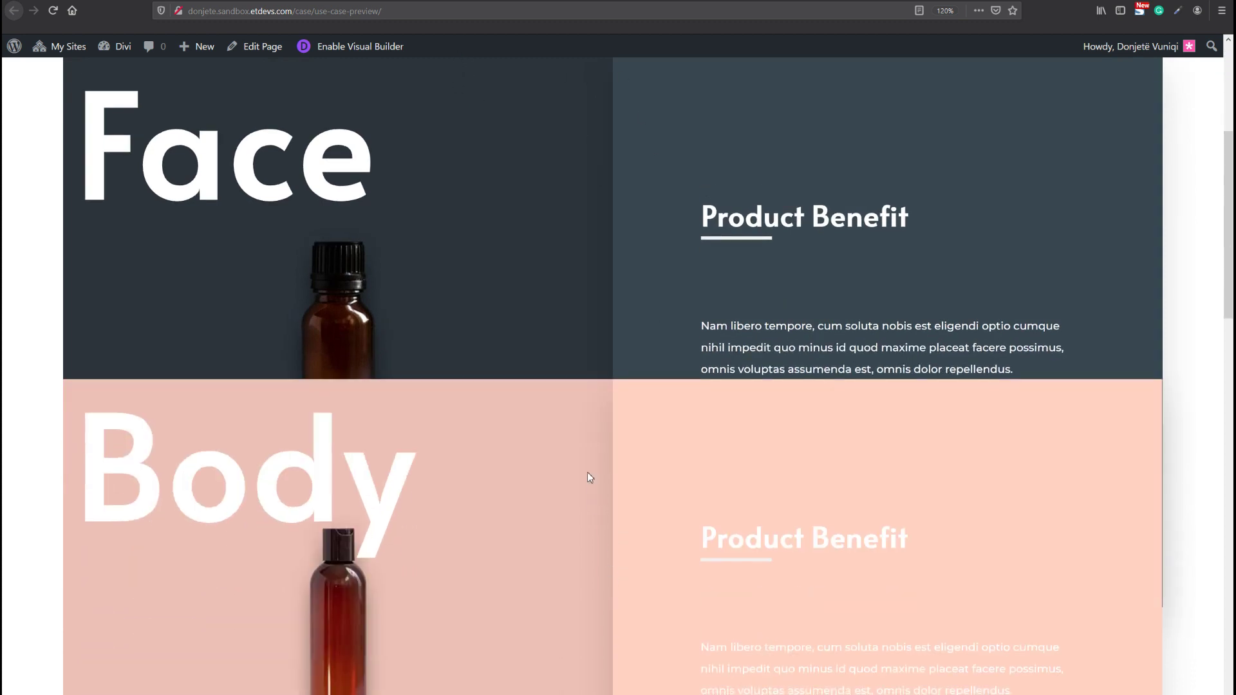
scroll(604, 240, "up", 5)
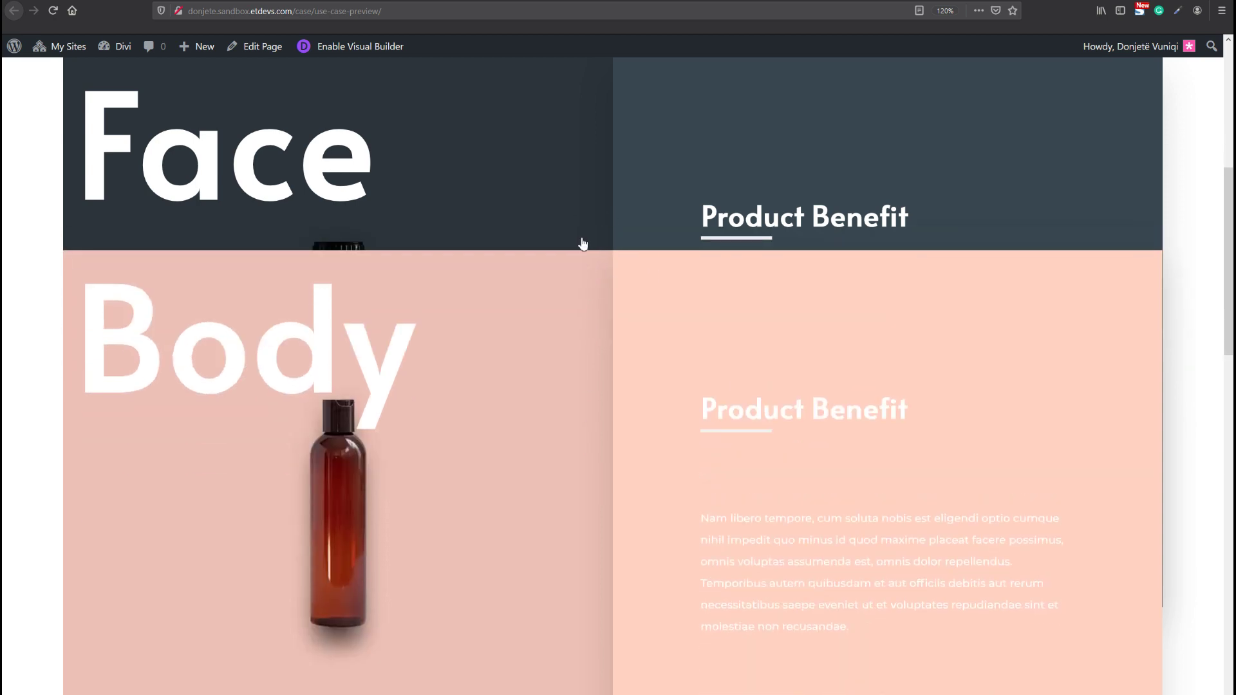
- Examine how the Body row slides over the sticky Face row on the preview page while scrolling back and forth
scroll(617, 281, "up", 3)
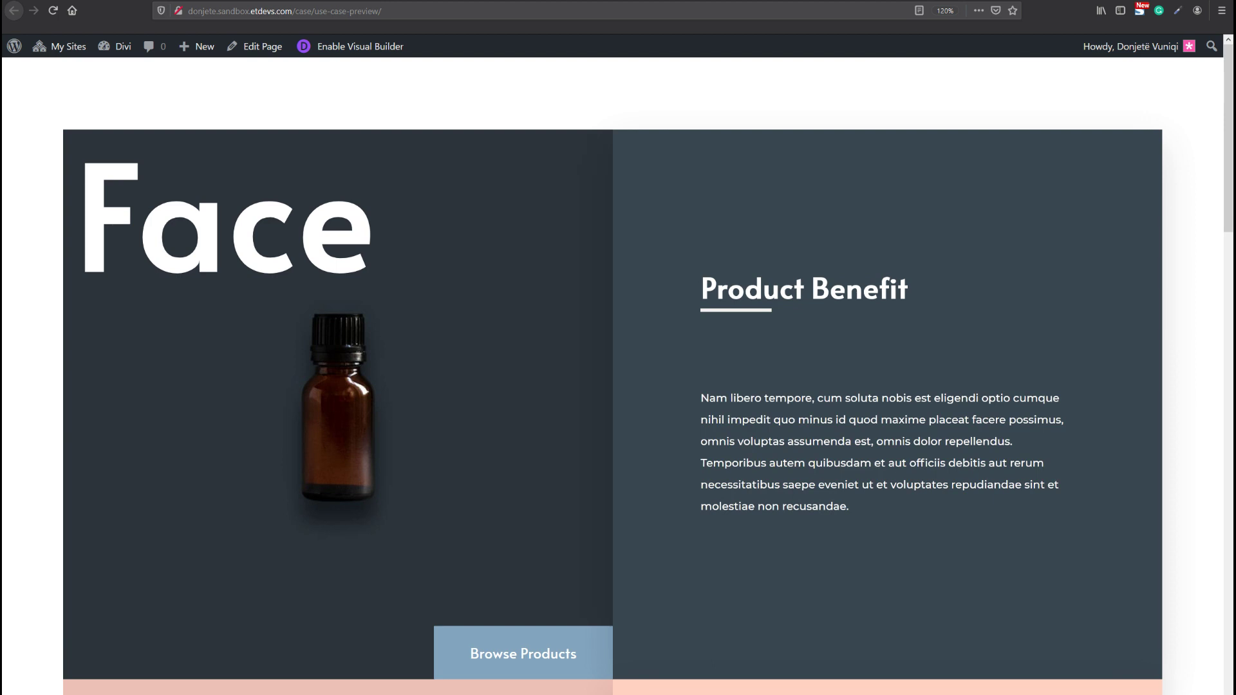
scroll(655, 441, "down", 1)
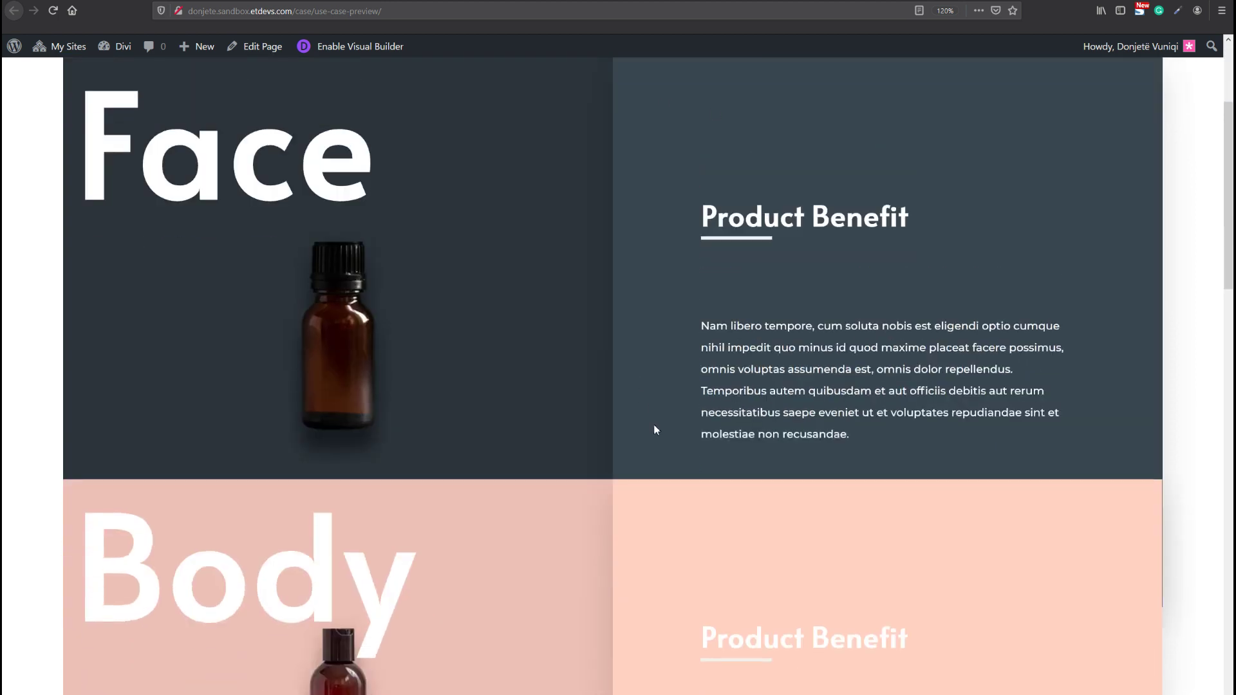
scroll(667, 361, "up", 1)
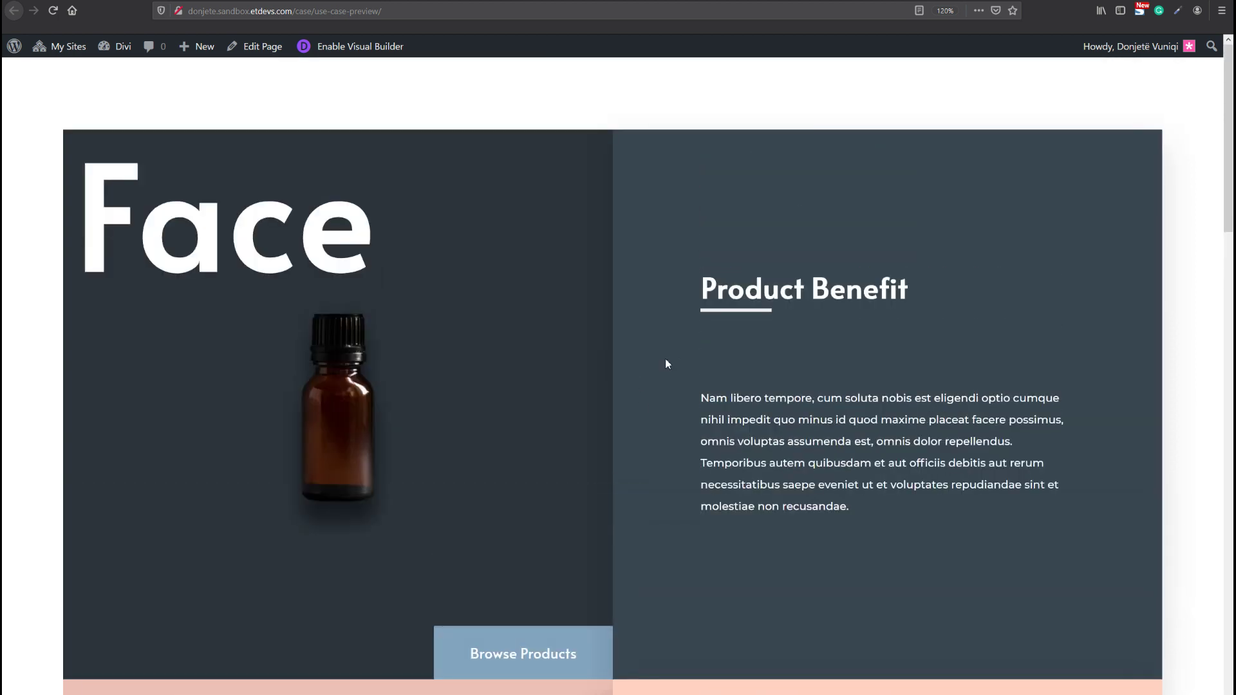
scroll(670, 360, "down", 4)
scroll(621, 293, "down", 2)
scroll(618, 287, "up", 5)
scroll(582, 301, "down", 5)
scroll(583, 304, "down", 4)
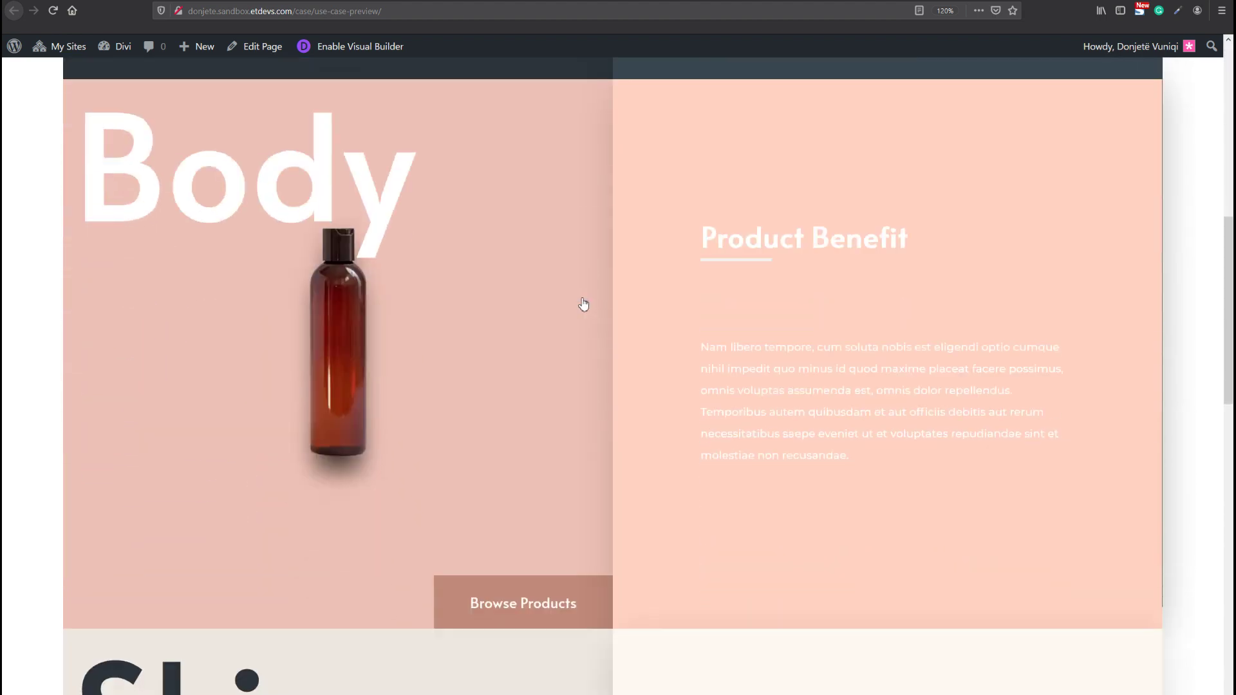
scroll(449, 132, "down", 2)
scroll(489, 181, "up", 8)
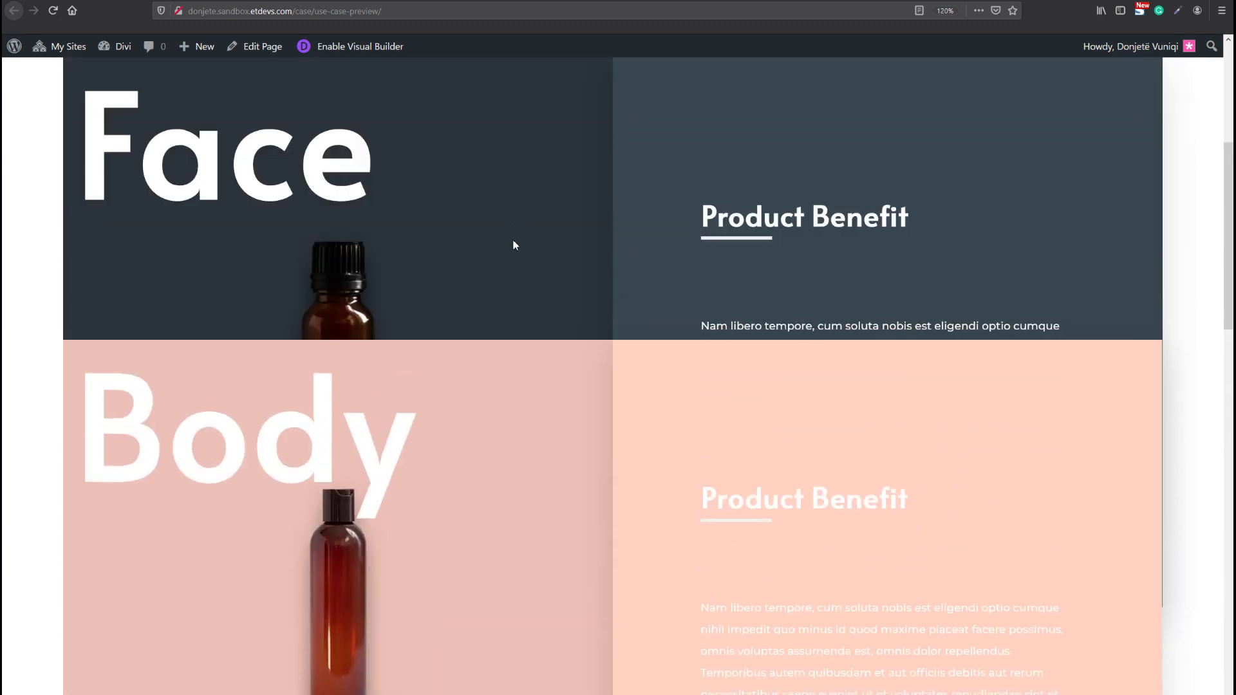
scroll(515, 245, "down", 3)
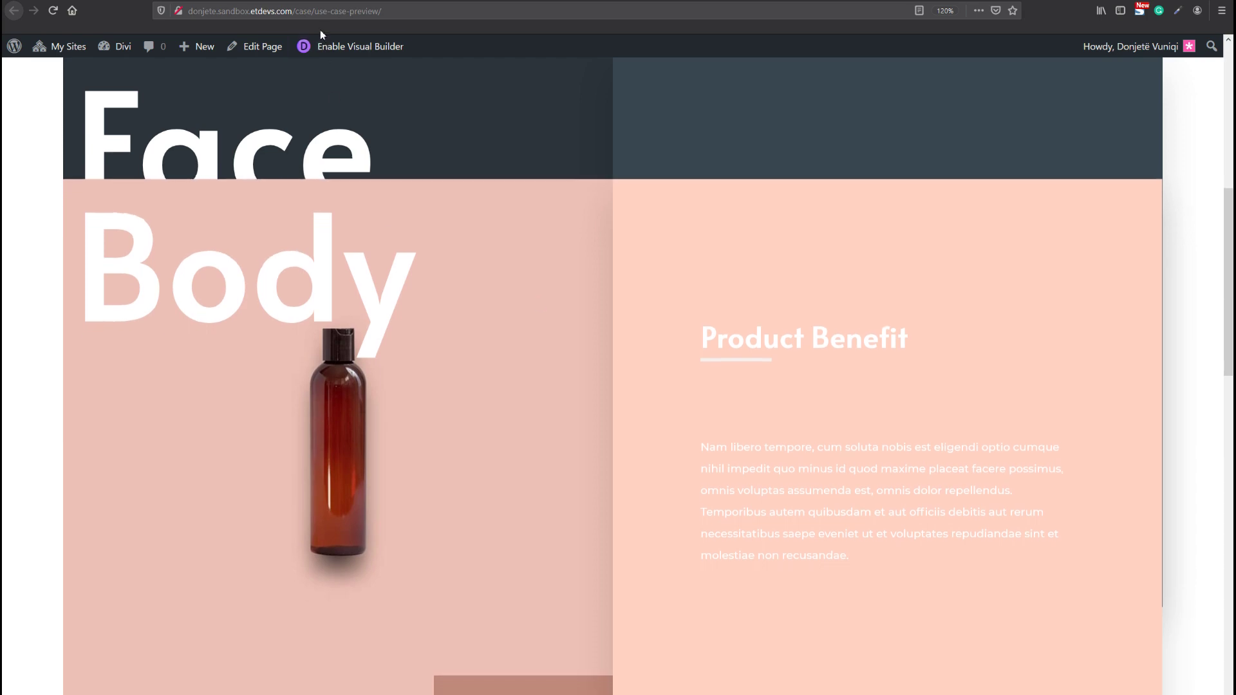
- Return to the builder, review the Face row's Z Index and sticky scroll settings, and save the row settings
left_click(335, 47)
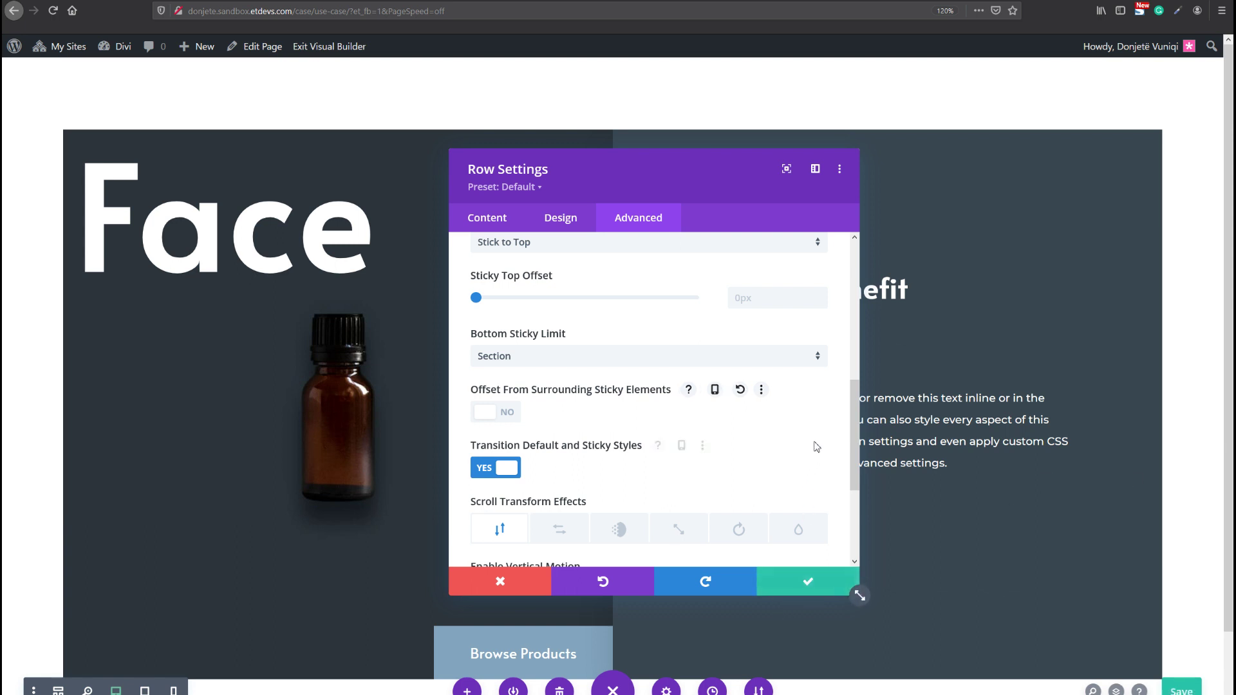
scroll(781, 405, "up", 4)
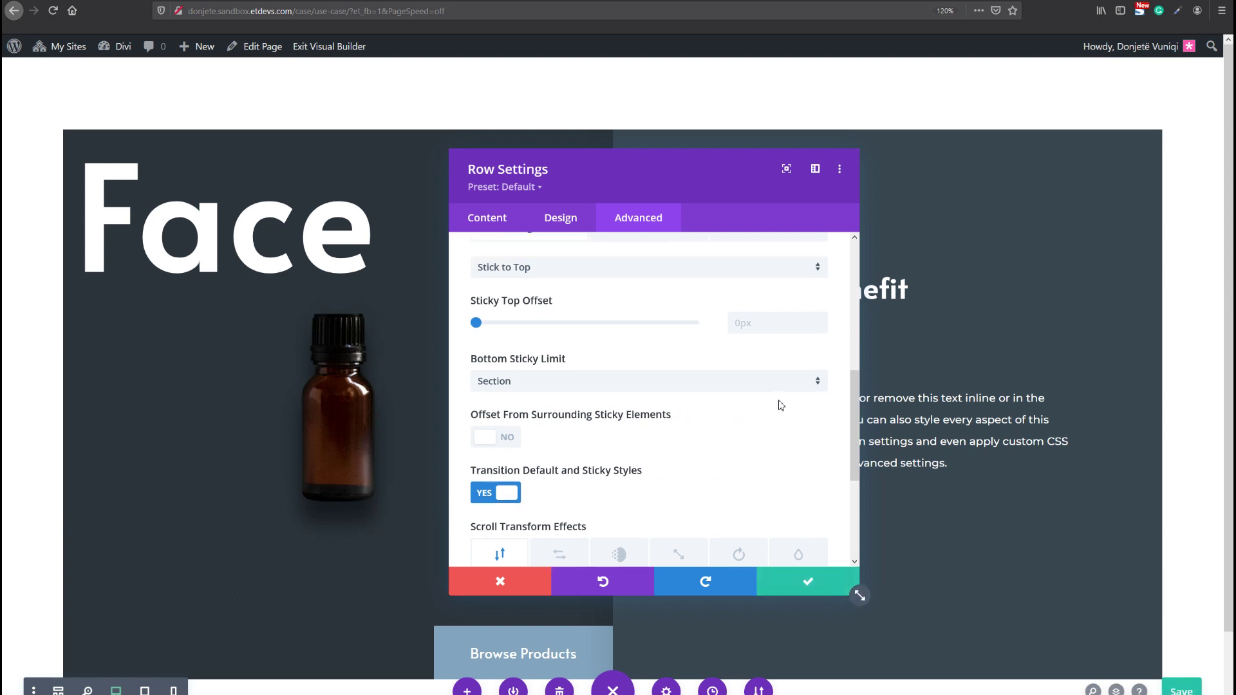
left_click(597, 322)
scroll(597, 330, "down", 5)
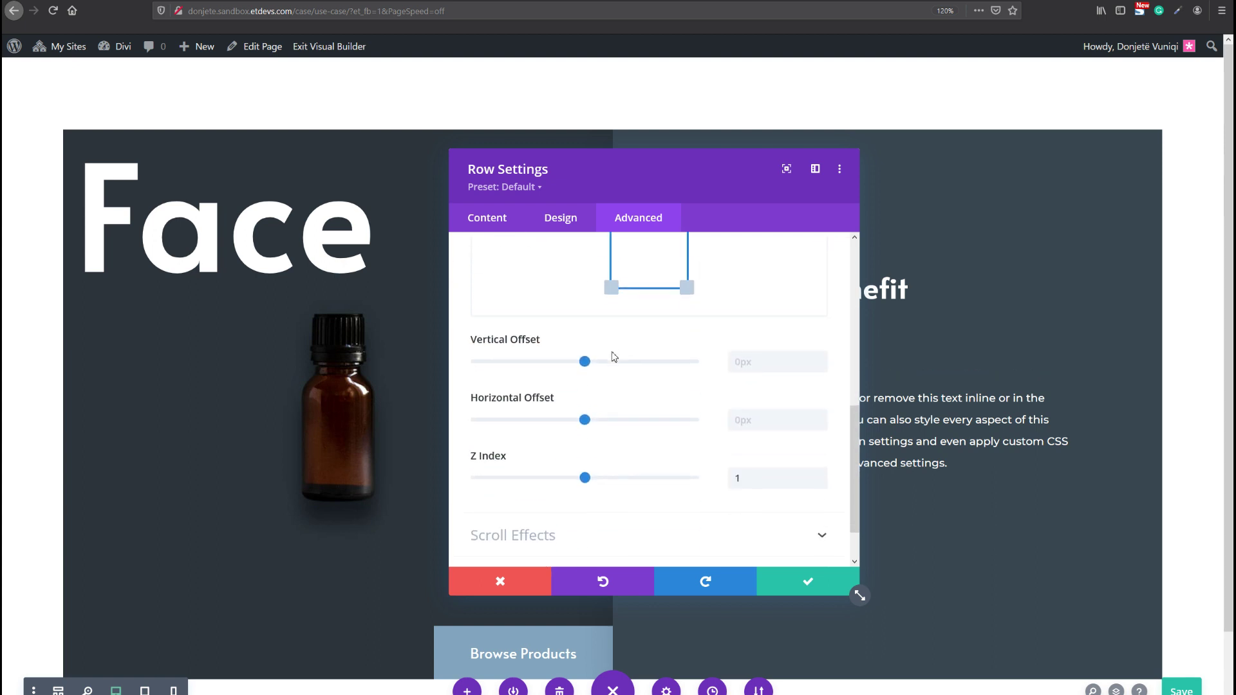
left_click(653, 477)
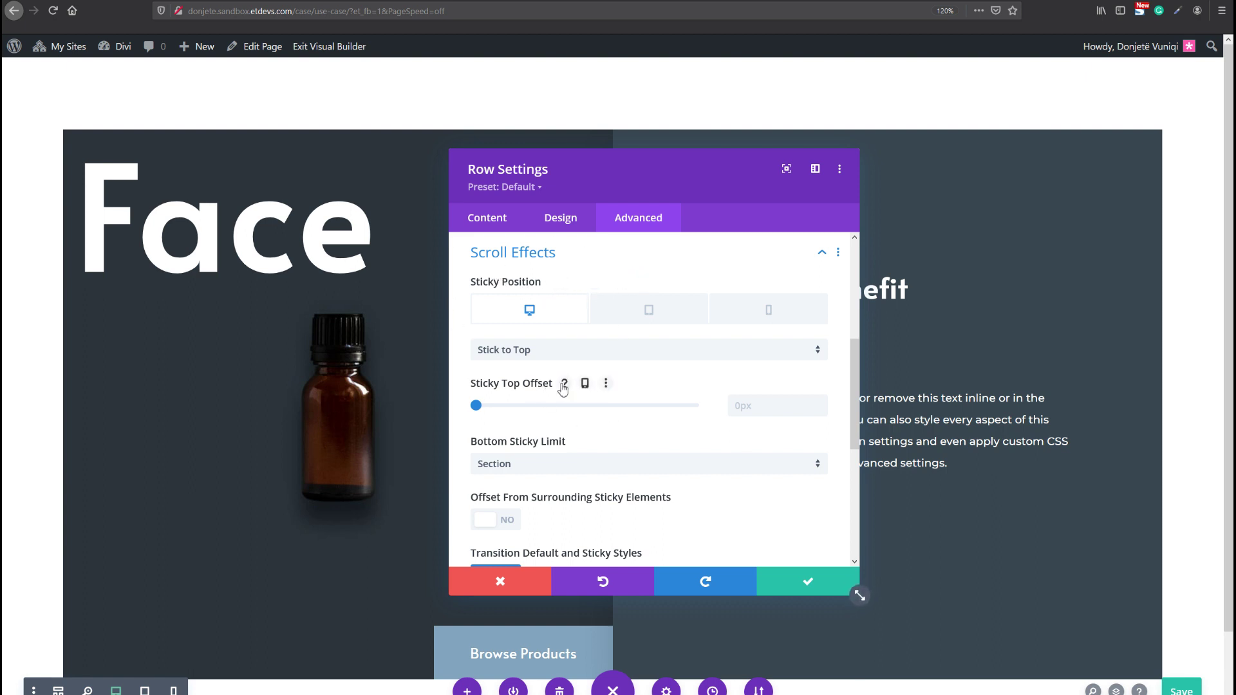
scroll(539, 366, "down", 1)
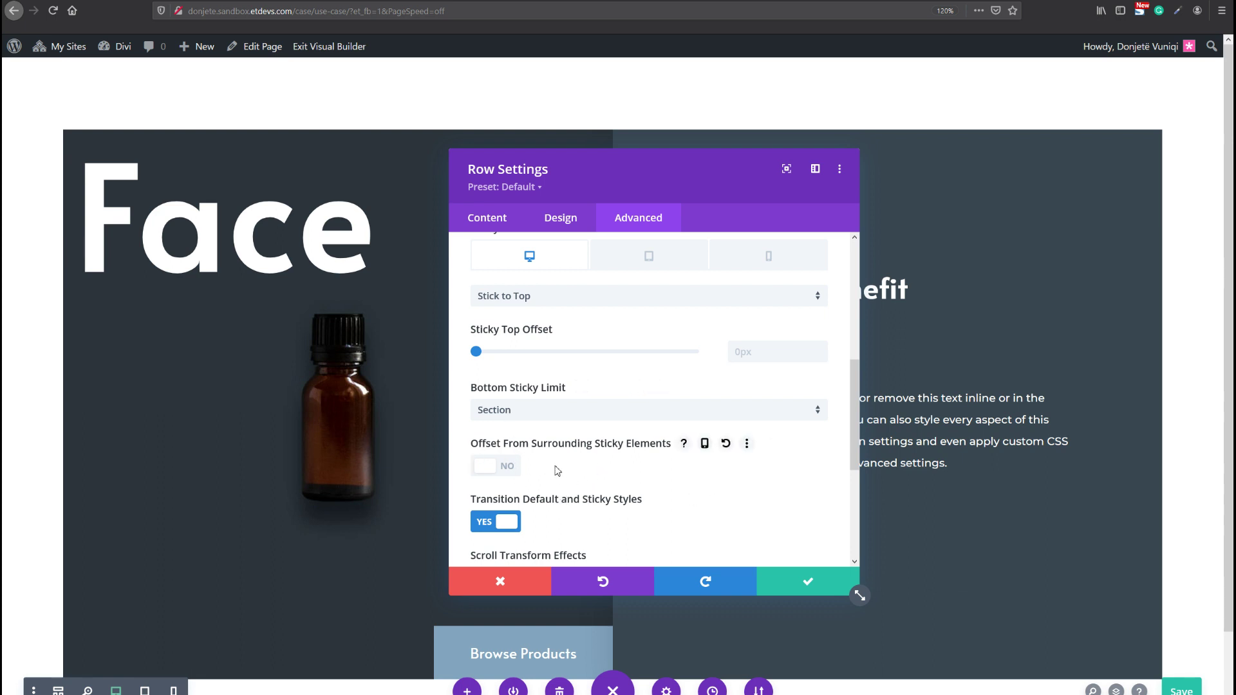
left_click(787, 581)
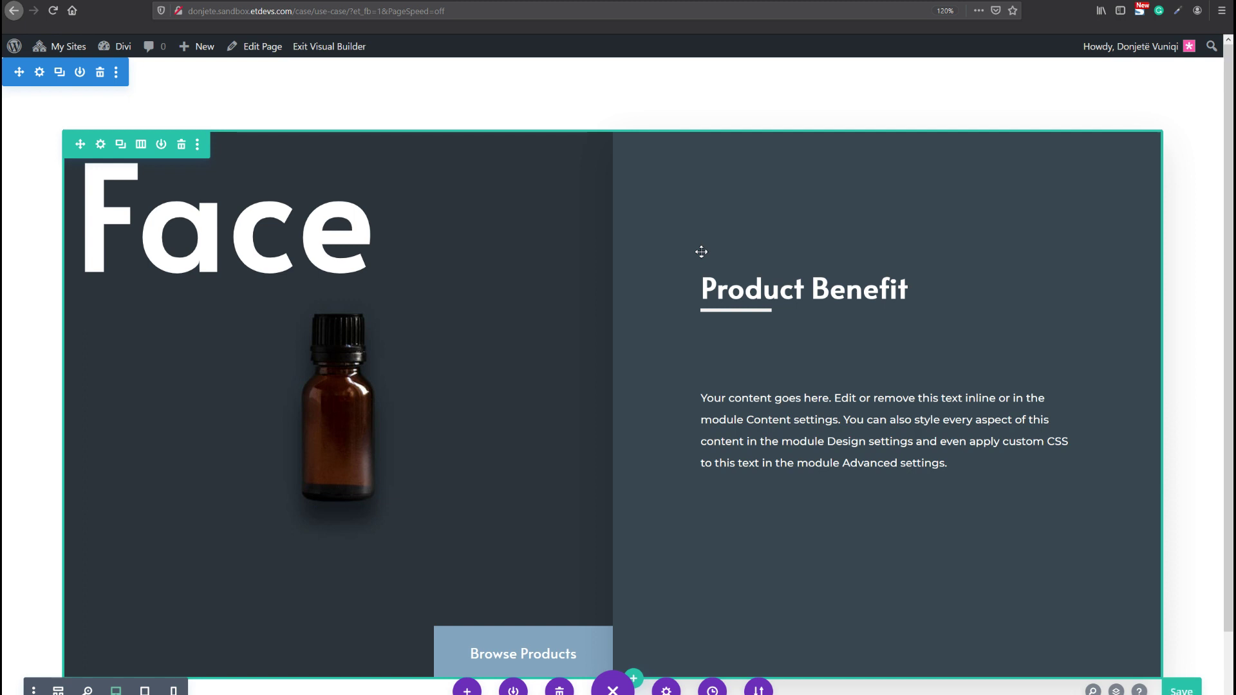
- Duplicate the Face row directly below the original, save the page, and check how the copy overlaps the sticky row
scroll(339, 263, "down", 2)
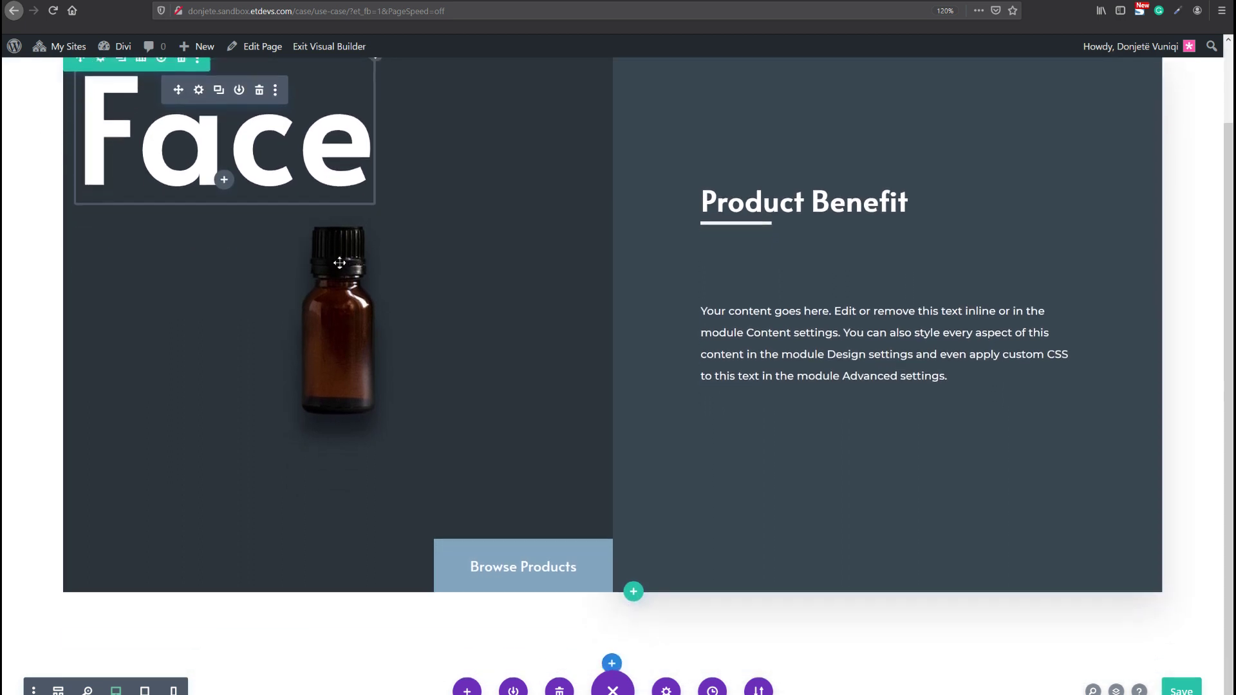
scroll(339, 262, "up", 2)
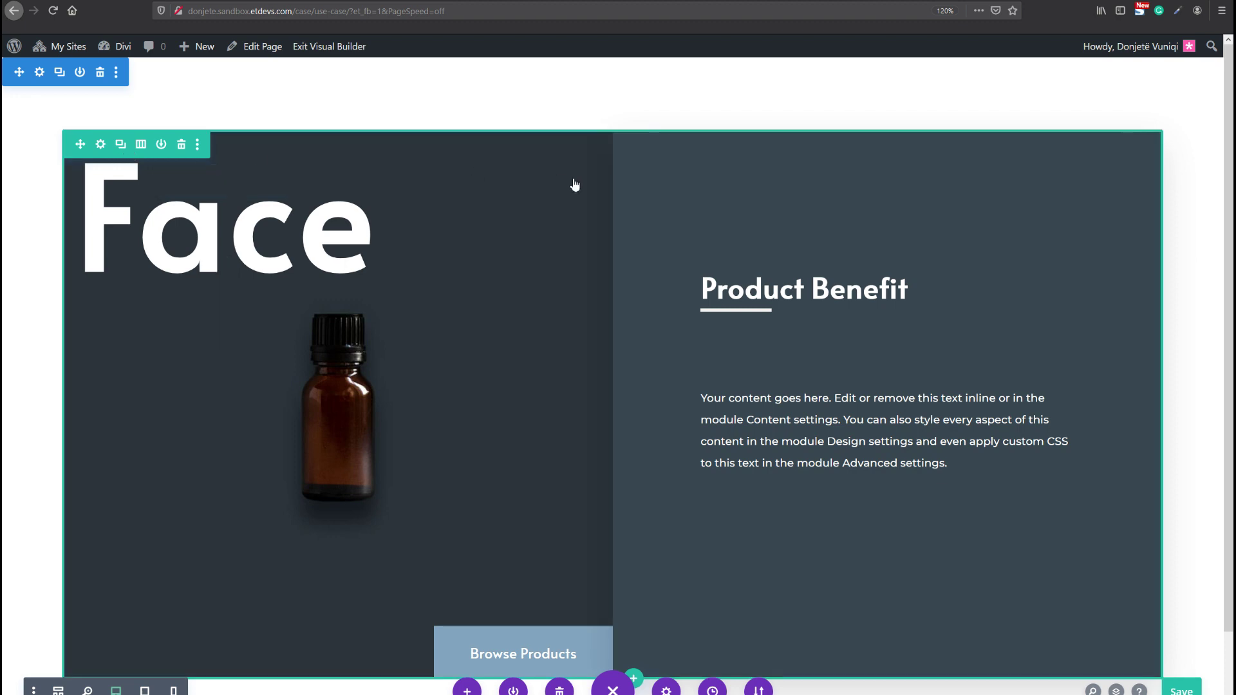
scroll(575, 186, "down", 5)
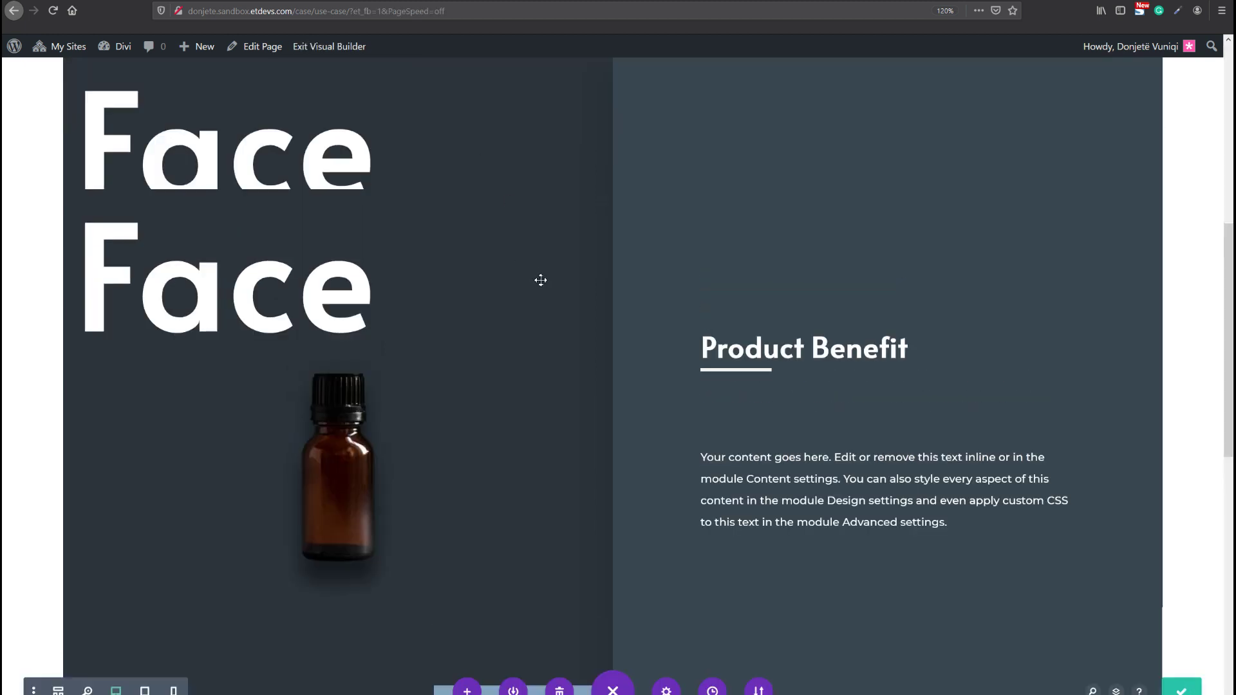
key("ctrl+z")
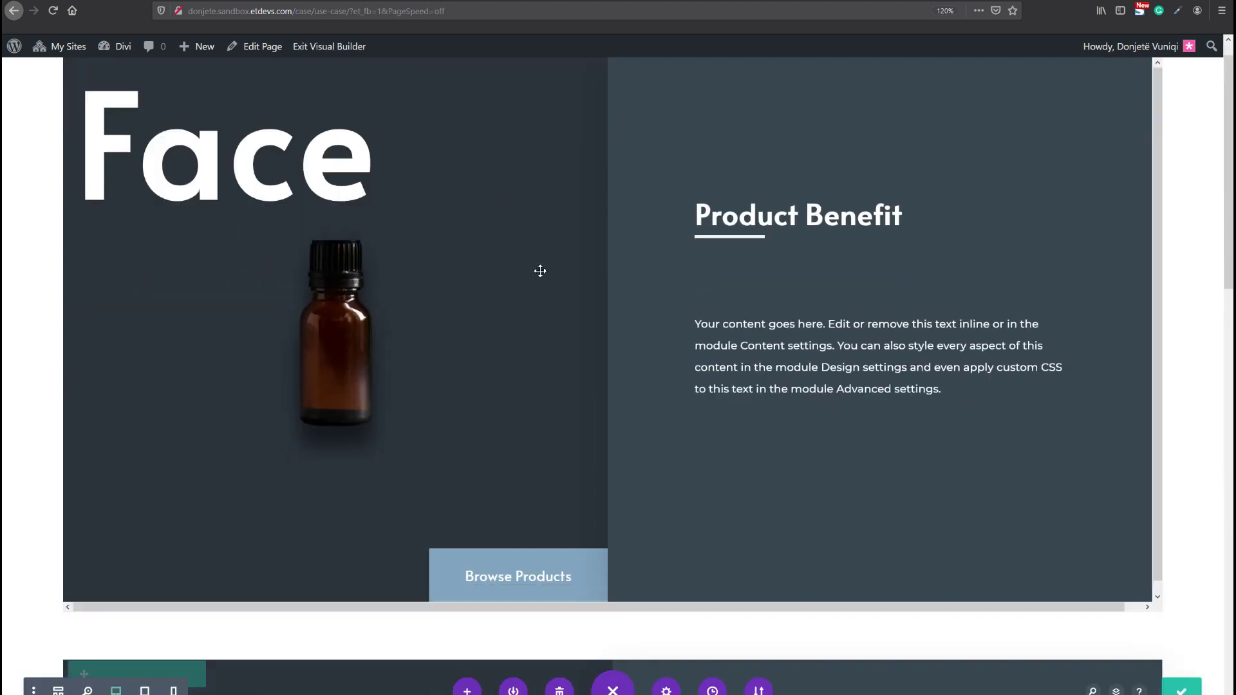
scroll(541, 270, "up", 2)
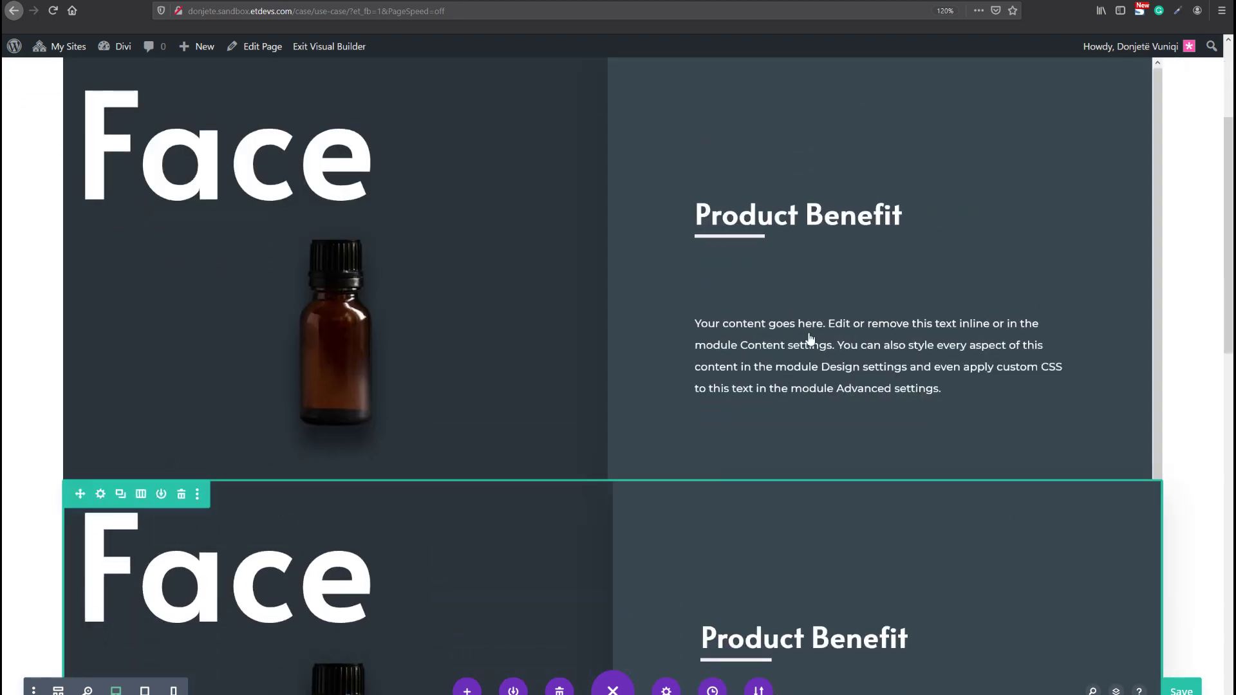
- Review the Body and Skin rows on the preview page as the model for restyling the duplicated row
left_click(783, 337)
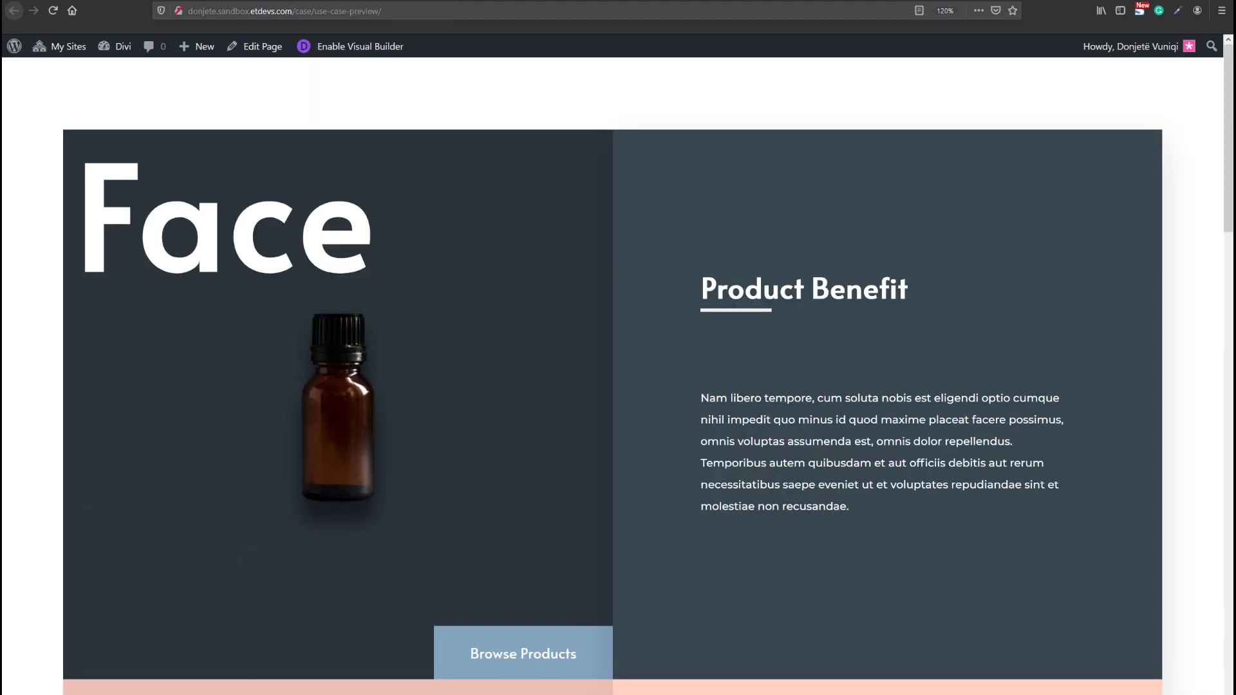
scroll(588, 309, "down", 8)
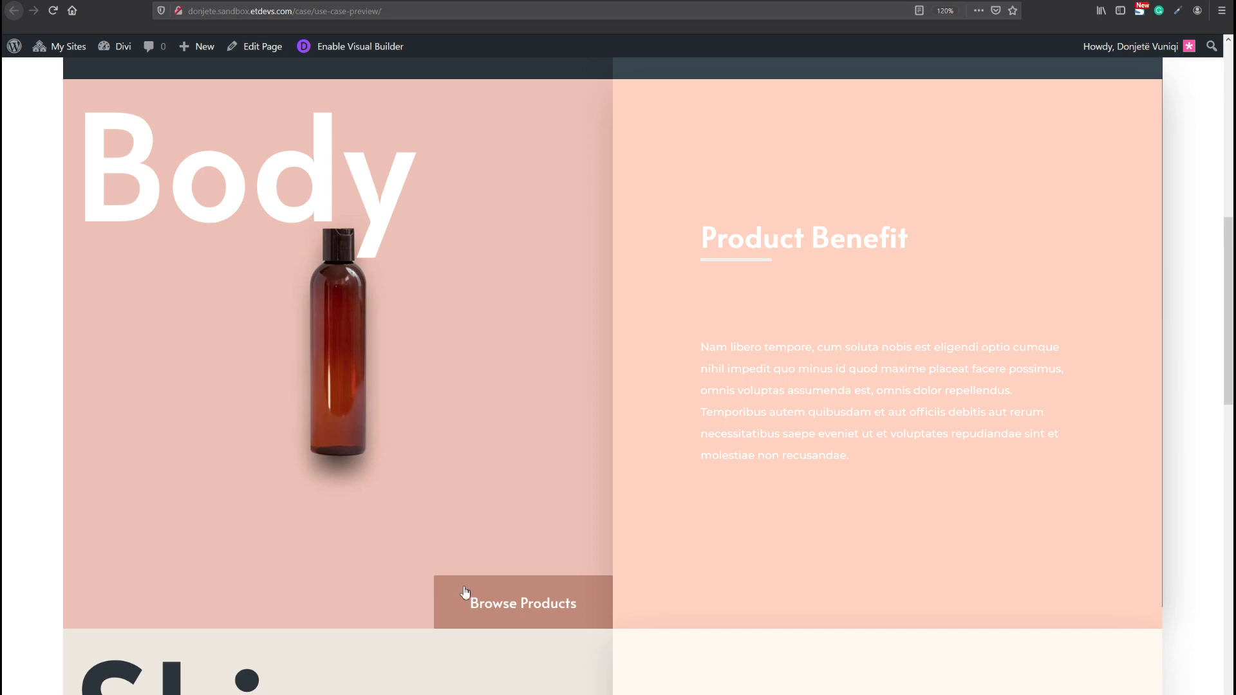
scroll(608, 553, "down", 5)
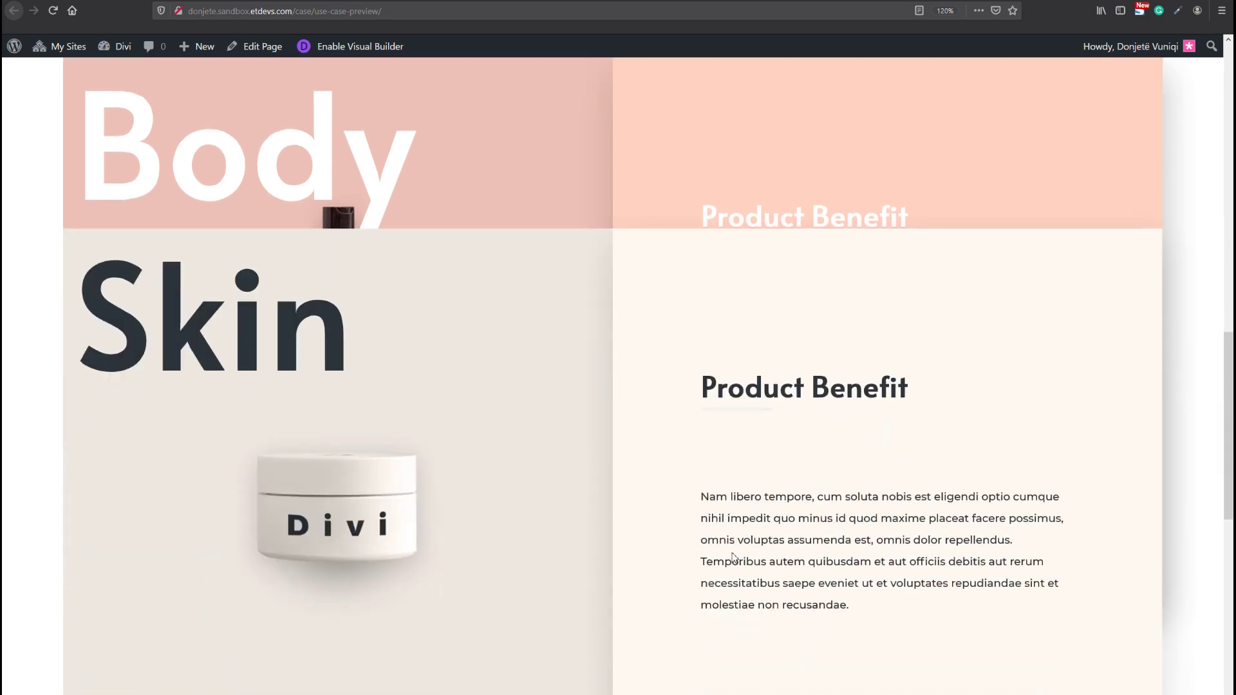
scroll(653, 339, "down", 3)
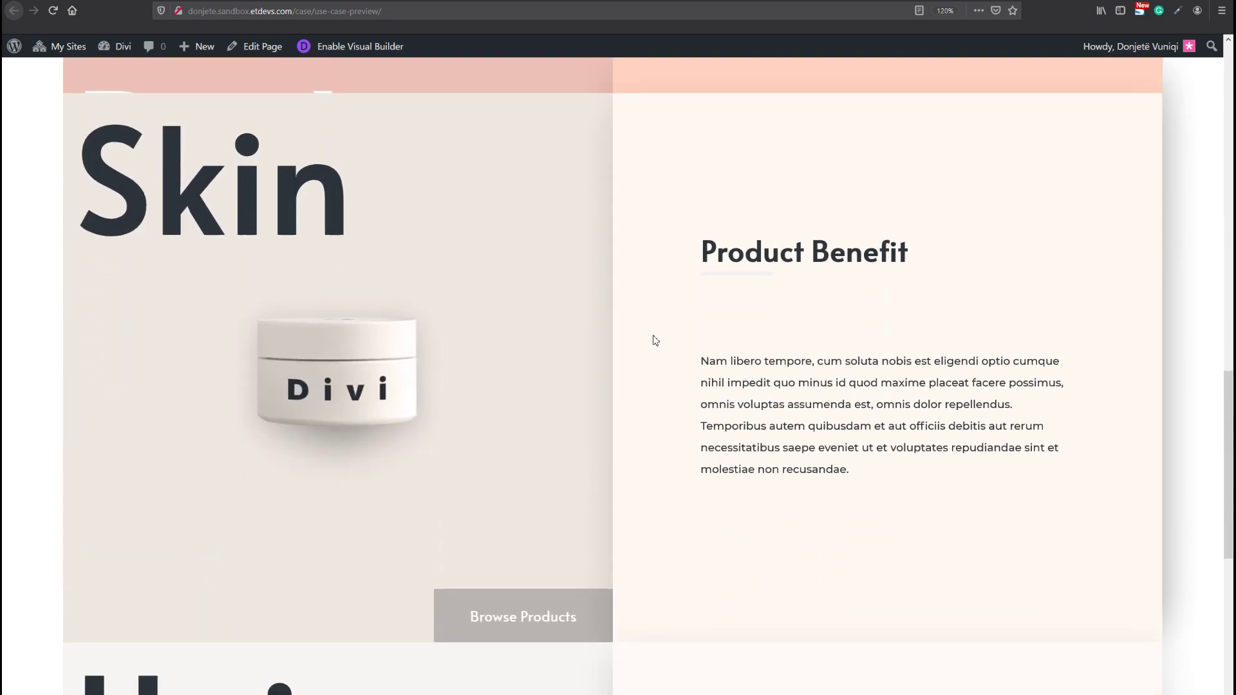
scroll(494, 496, "up", 4)
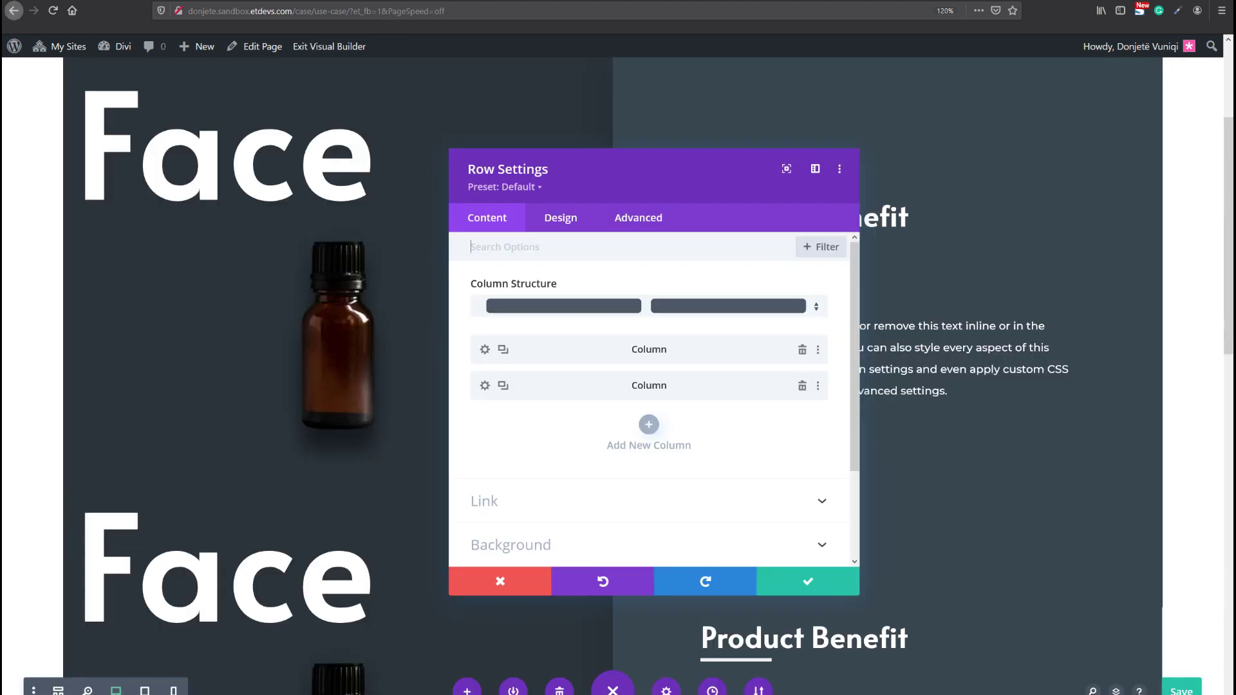
left_click(485, 351)
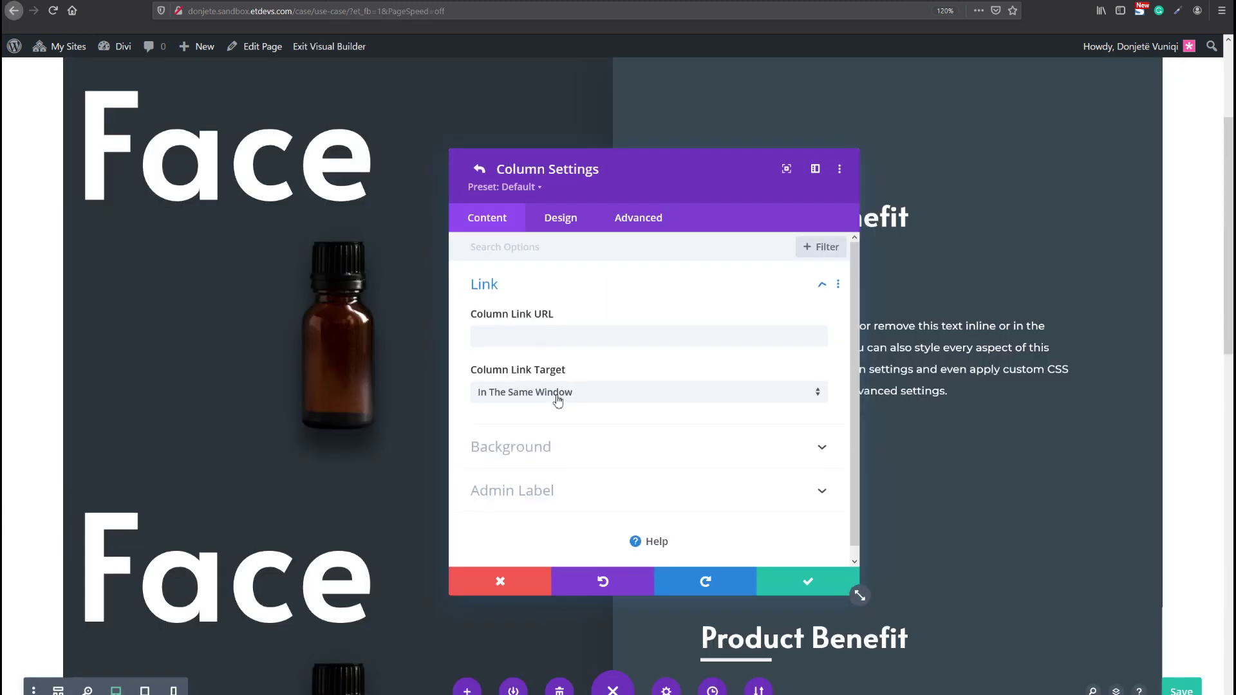
left_click(532, 442)
left_click(515, 311)
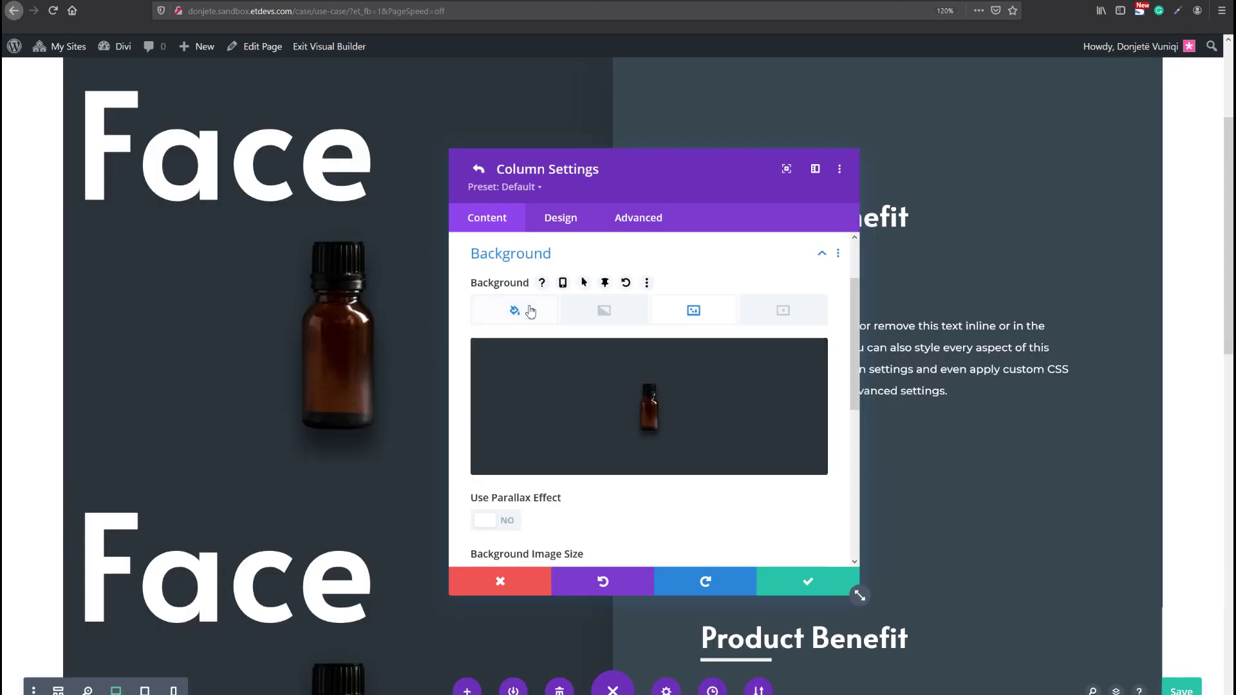
left_click(505, 408)
type("#edc1b6")
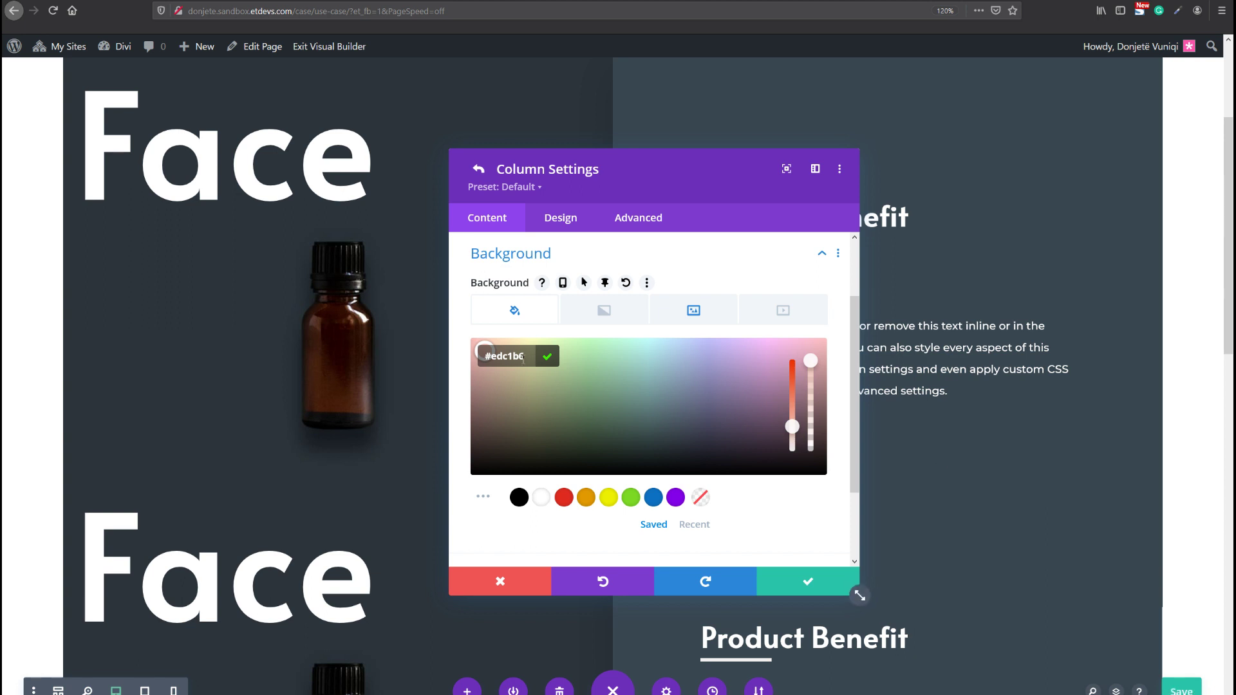
left_click(770, 398)
left_click(770, 342)
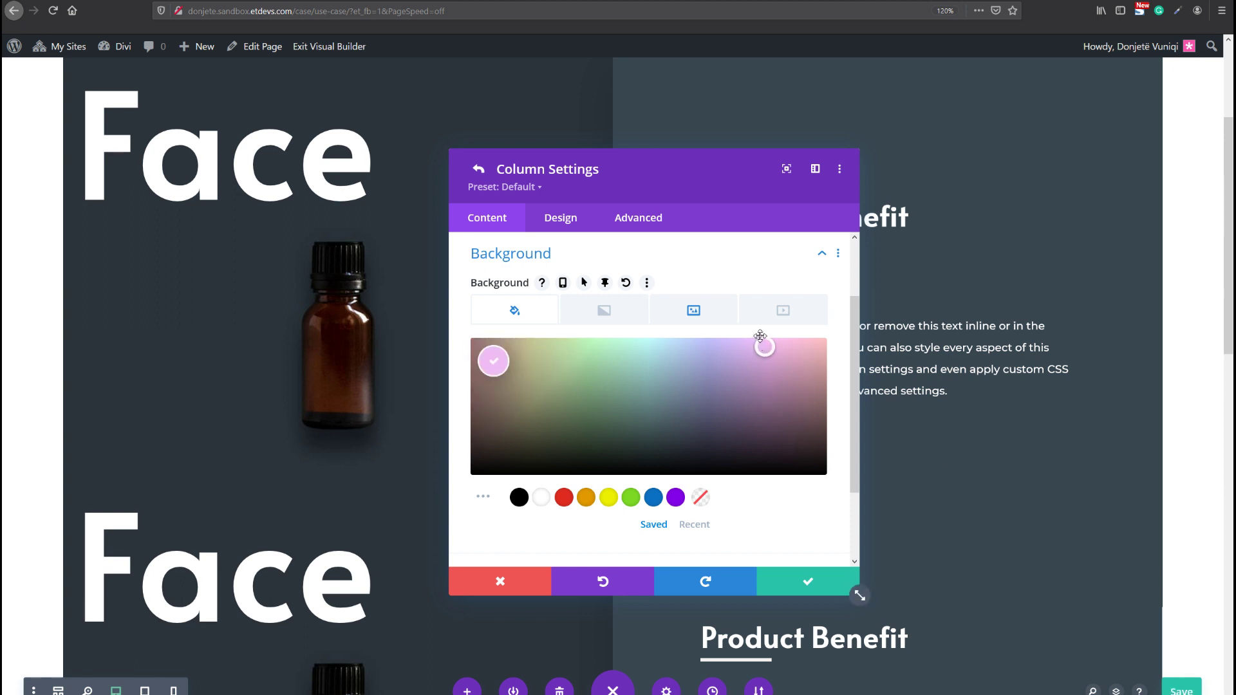
scroll(952, 394, "up", 2)
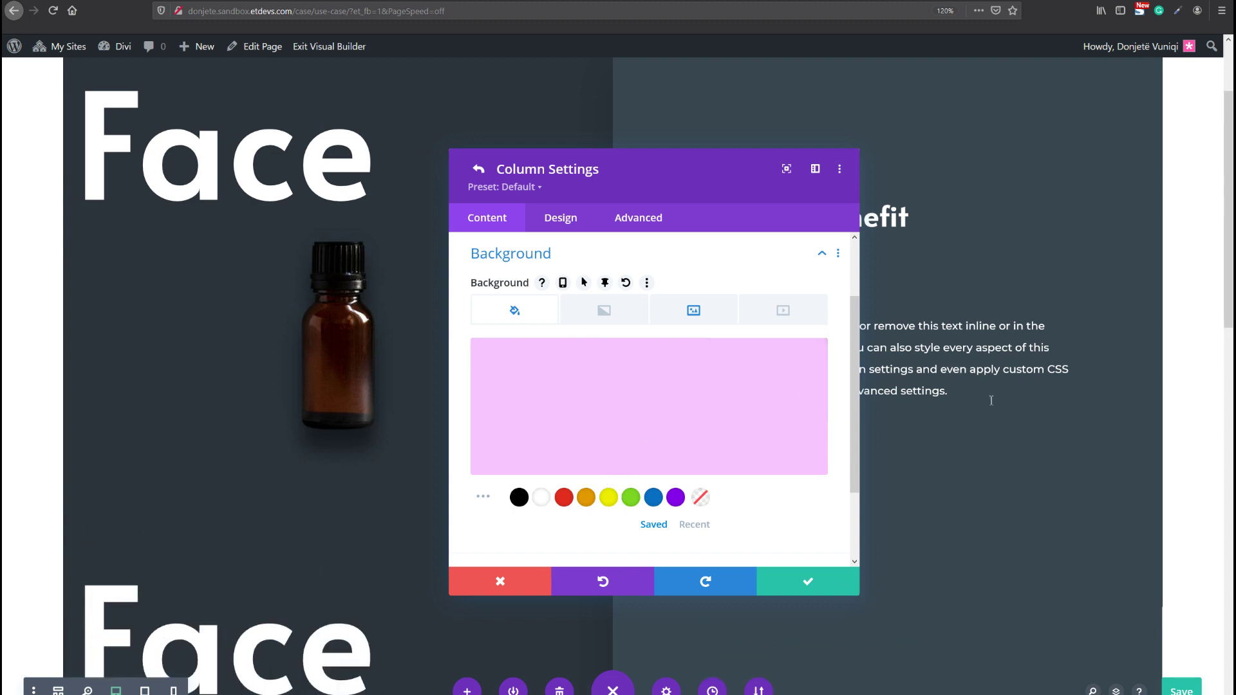
scroll(989, 405, "down", 2)
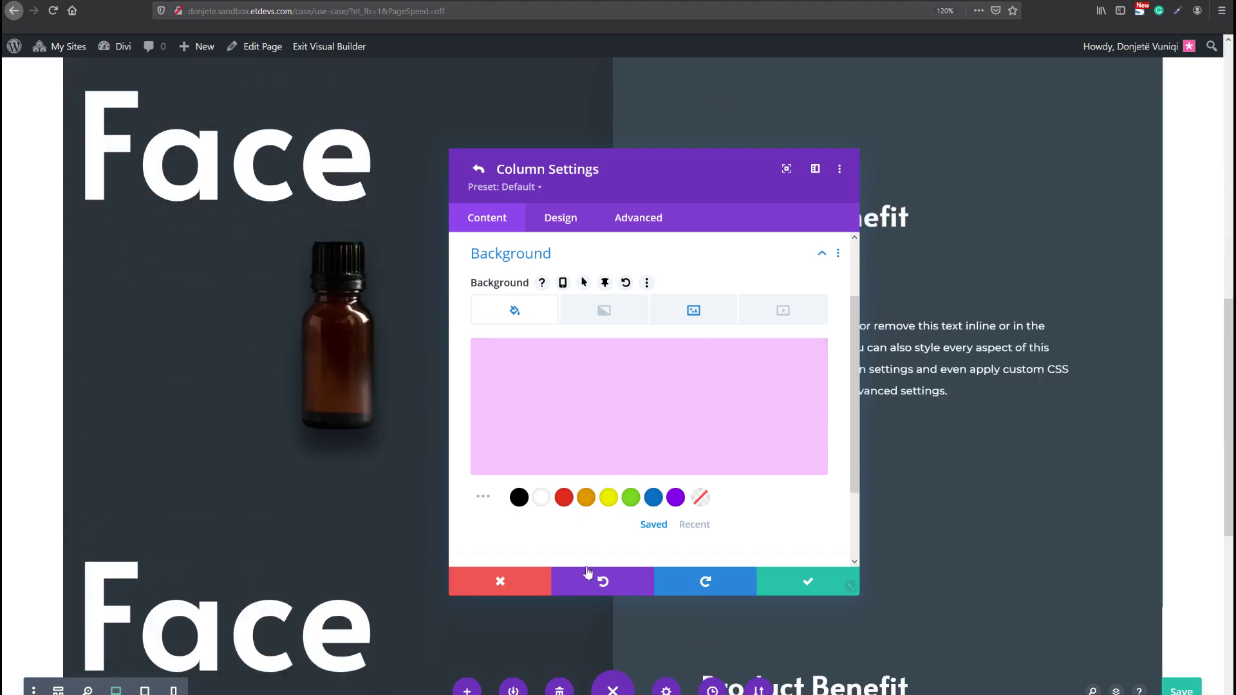
left_click(497, 582)
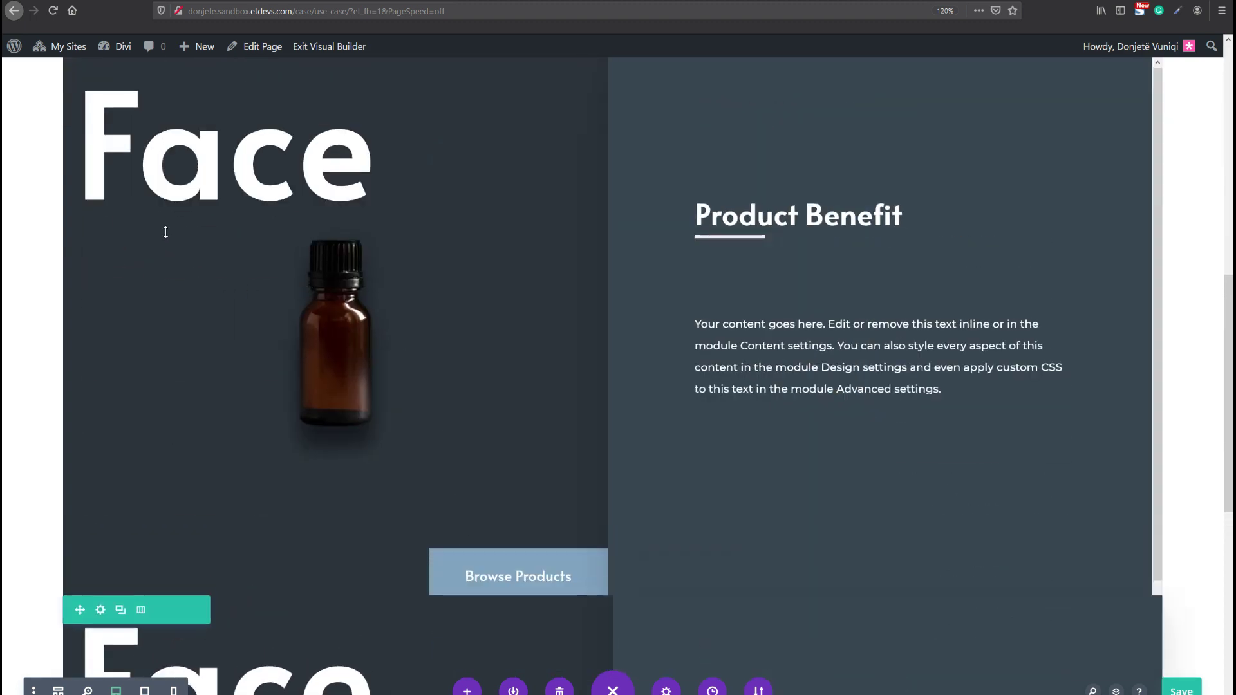
- Set the background color of the duplicated row's first column to #edc1b6 and check the live page
scroll(183, 245, "up", 2)
mouse_move(124, 200)
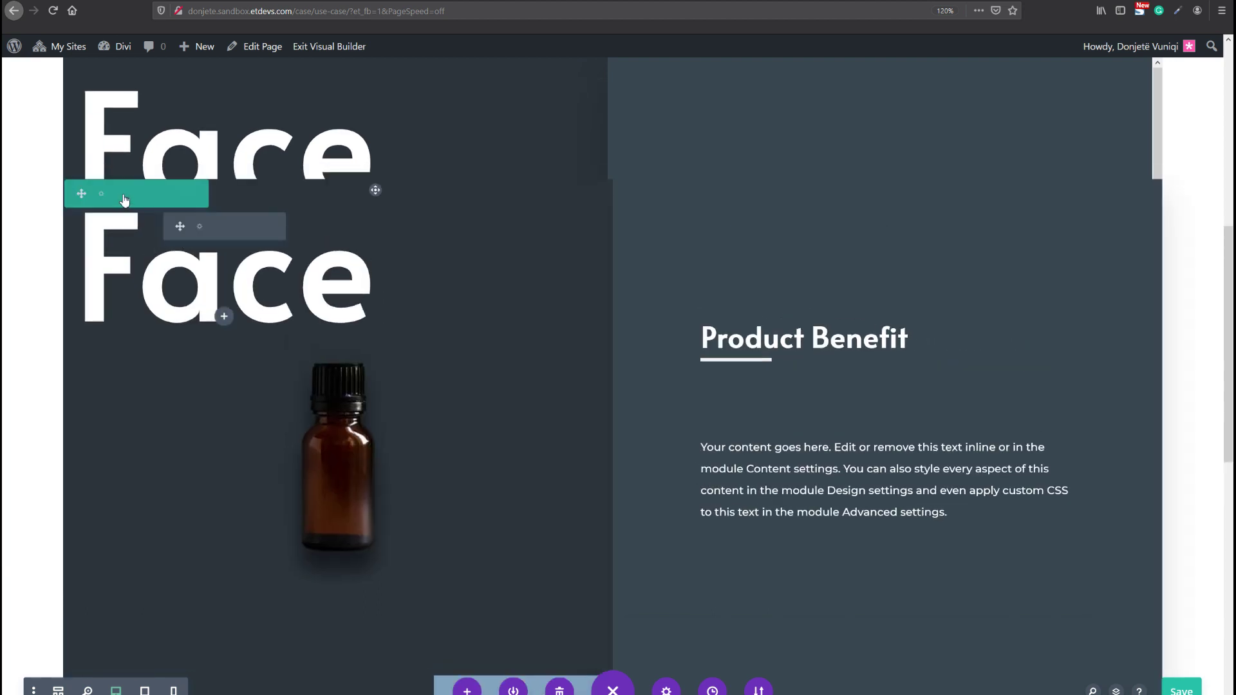
left_click(725, 226)
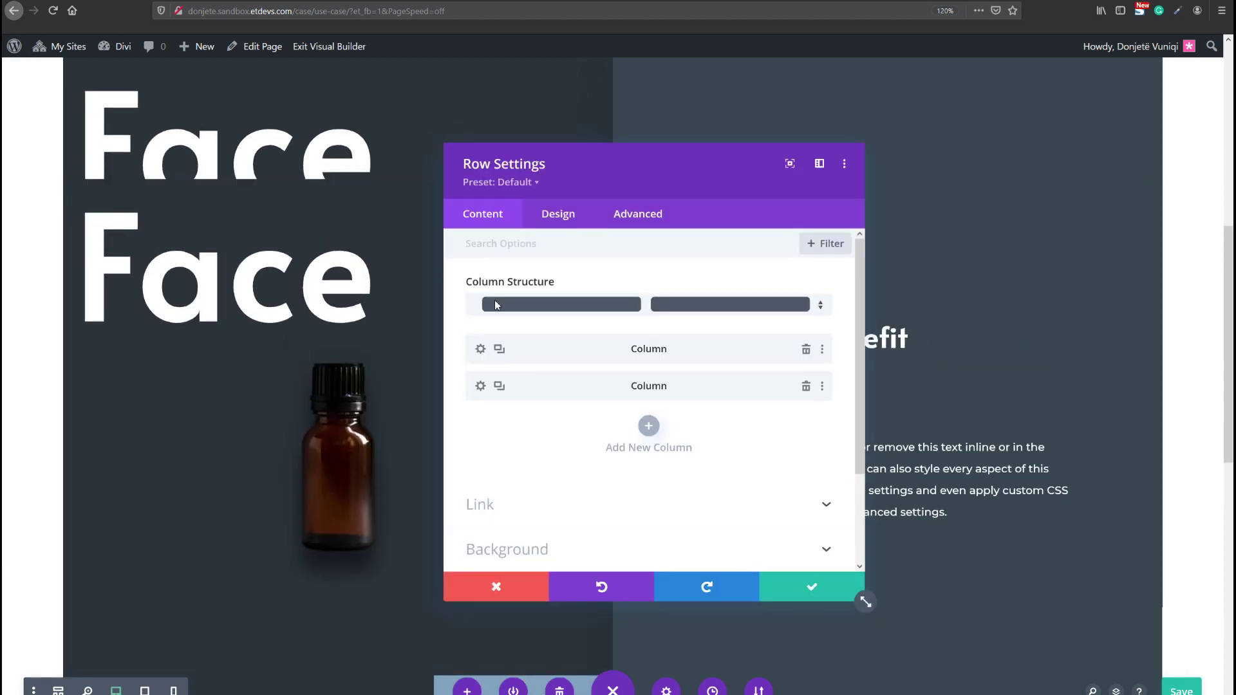
left_click(484, 350)
left_click(510, 446)
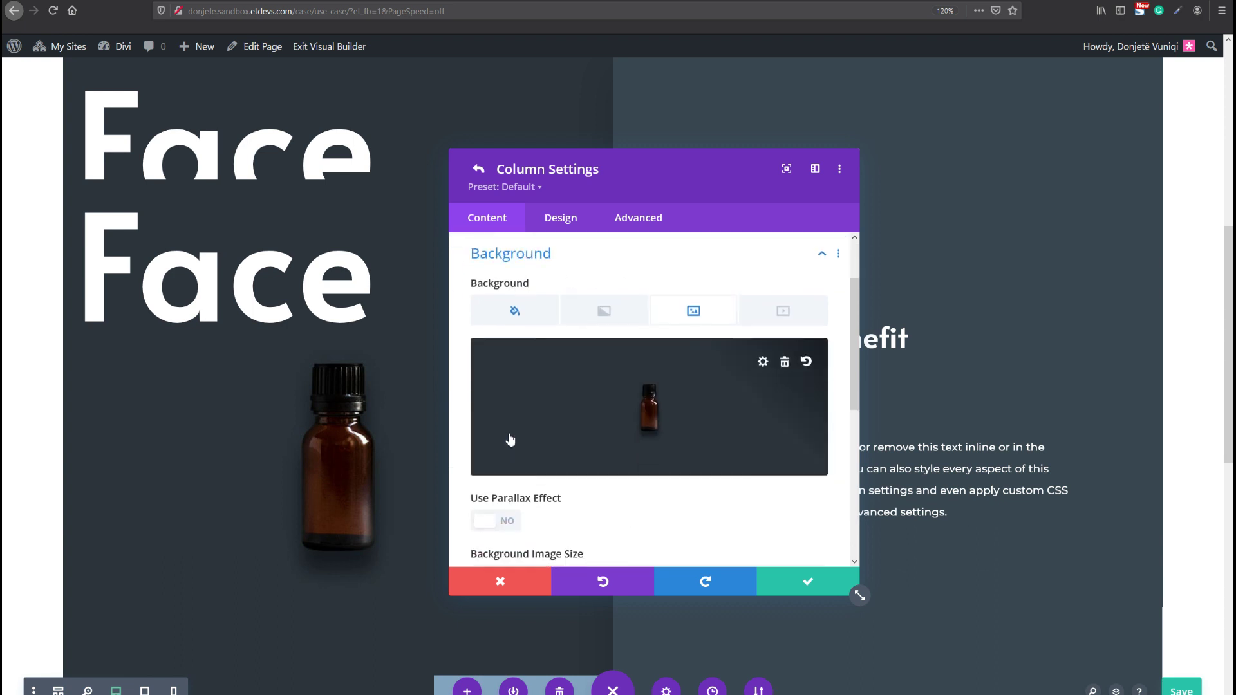
left_click(514, 310)
key("ctrl+a")
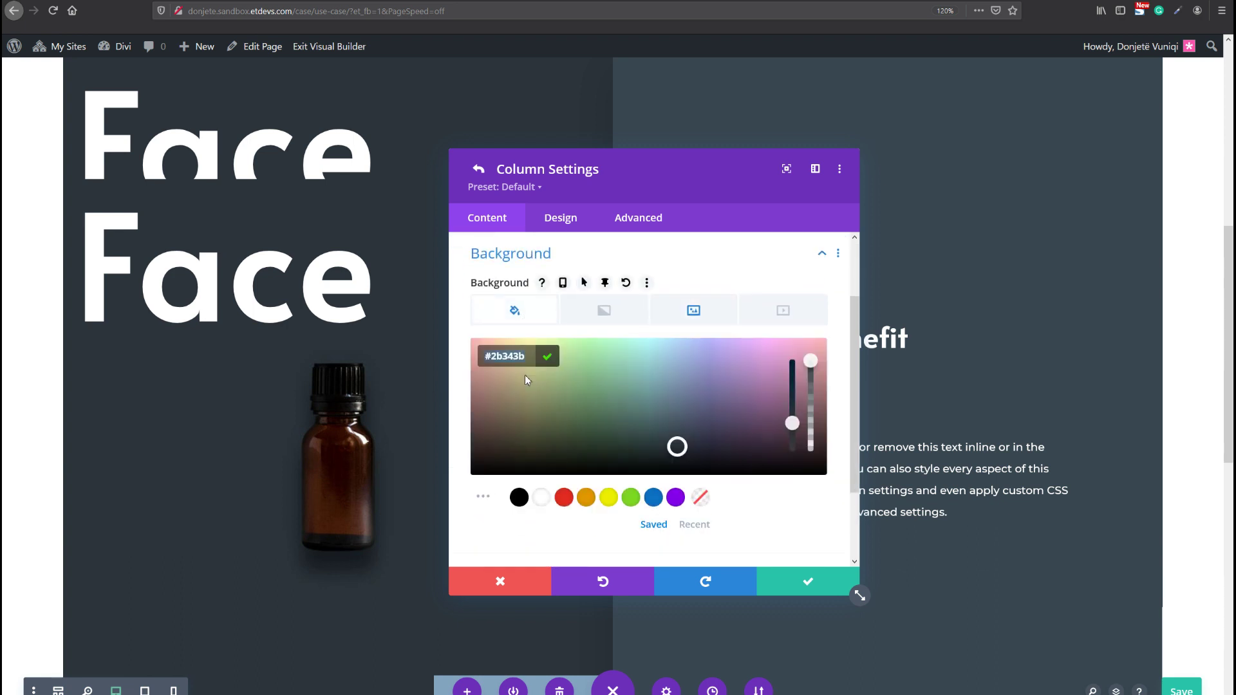
type("#edc1b6")
key("Return")
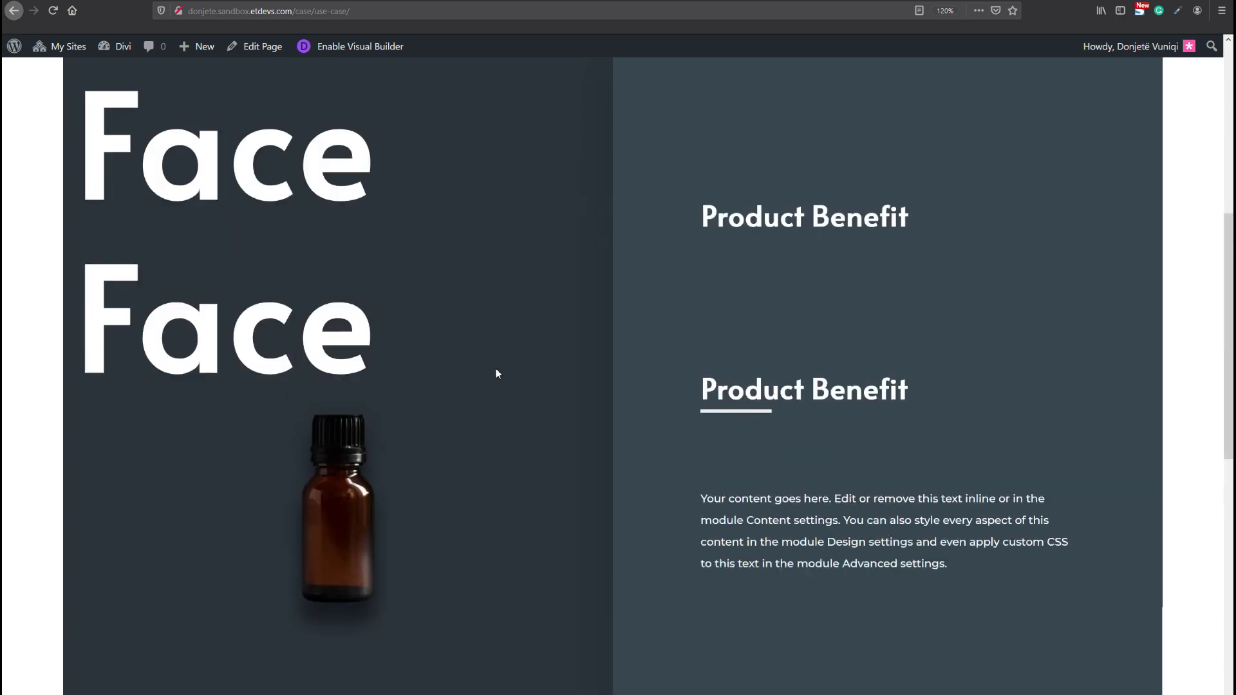
key("F5")
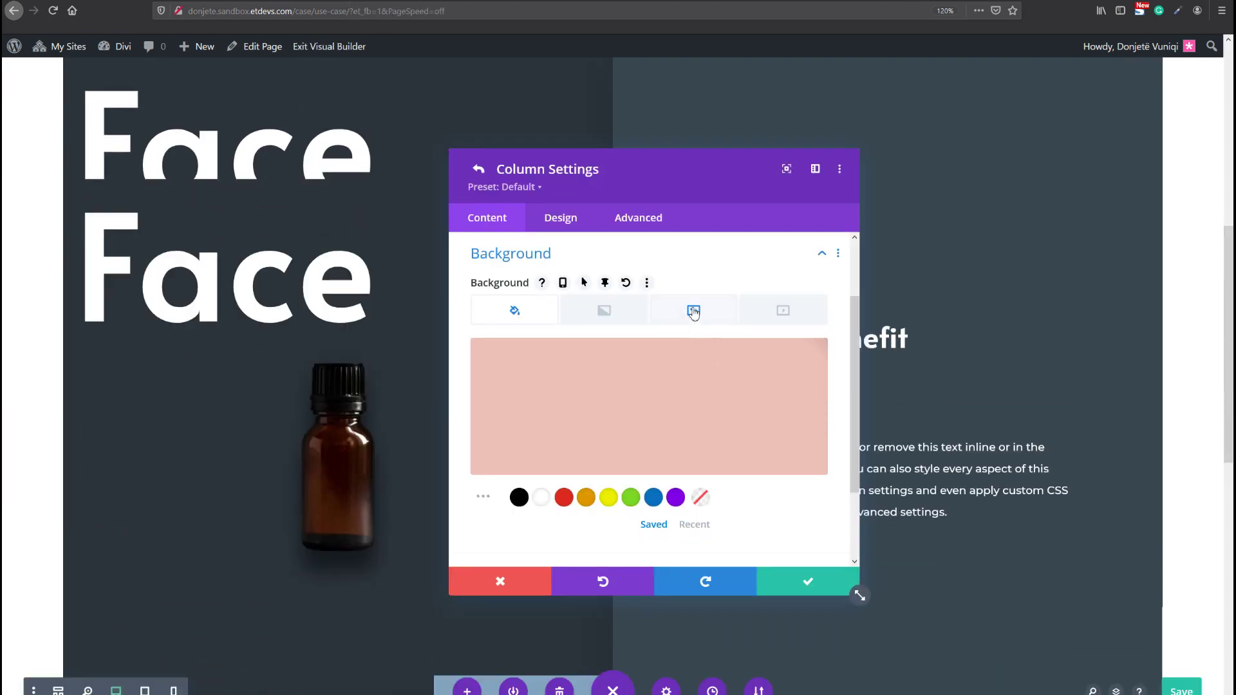
- Replace the background image of the duplicated row's first column with product-2-min.jpg from the media library and save the column settings
left_click(694, 314)
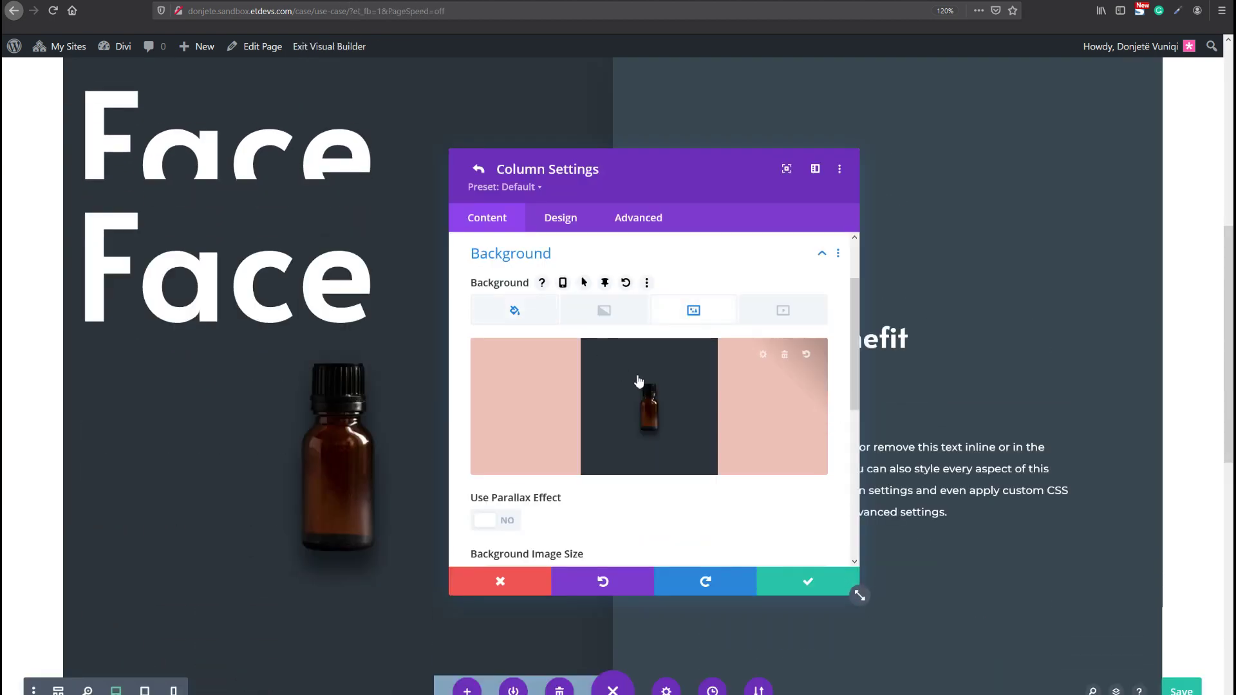
left_click(549, 387)
left_click(413, 217)
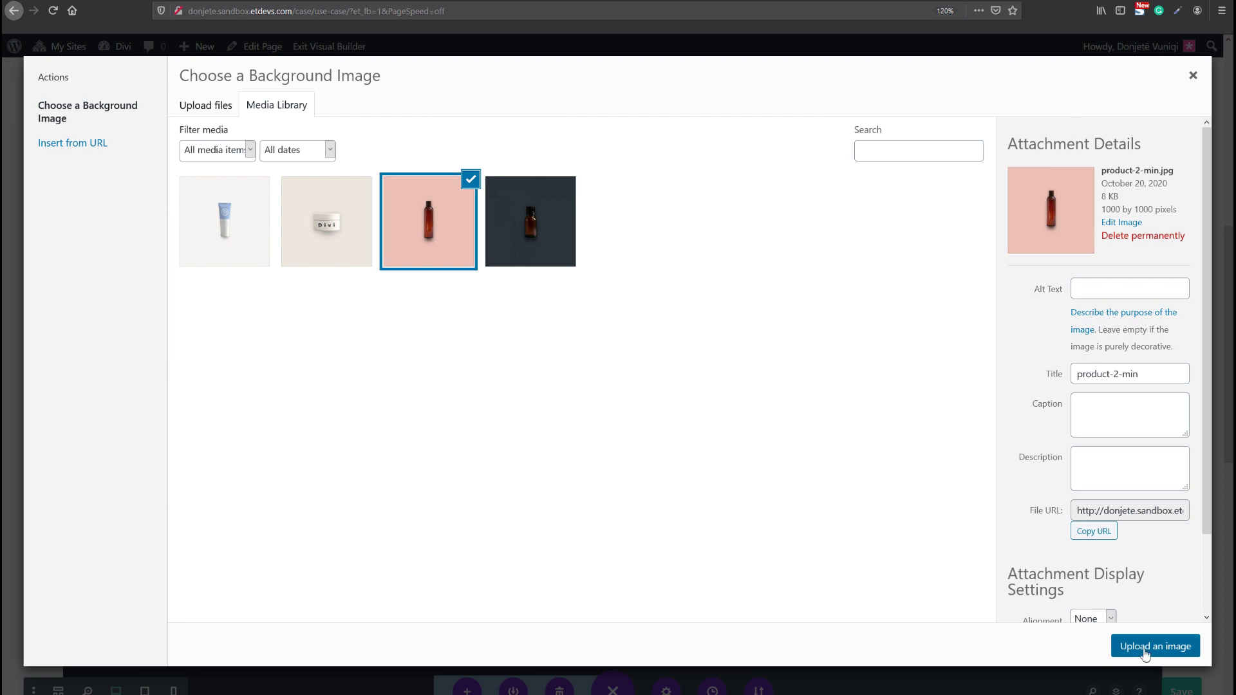
left_click(1152, 647)
left_click(832, 591)
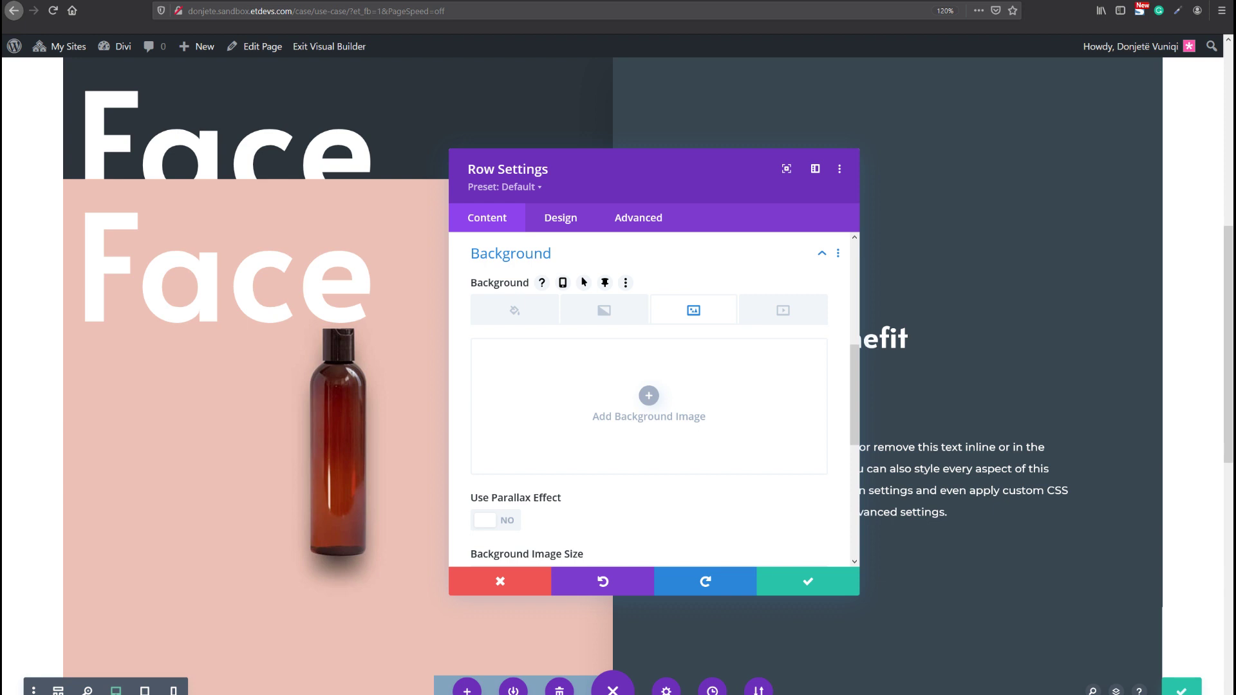
- Set the background color of the duplicated row's second column to #ffd1c1, save it, and close the row settings
scroll(632, 422, "up", 5)
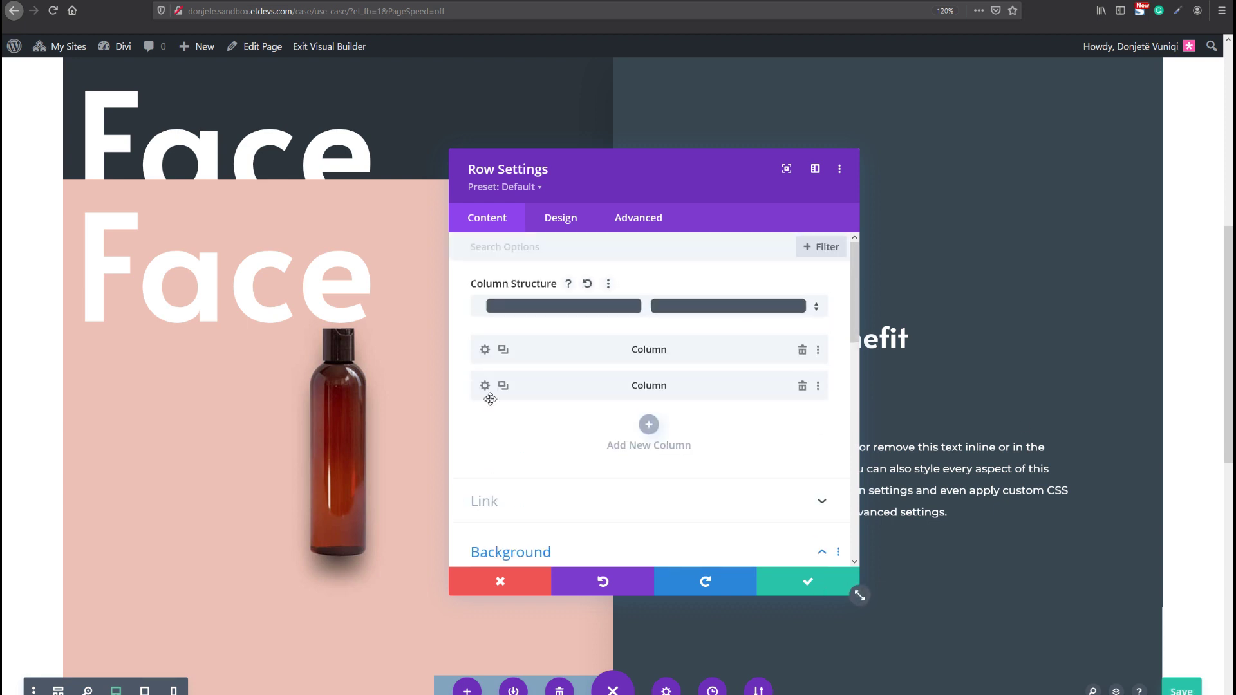
left_click(485, 386)
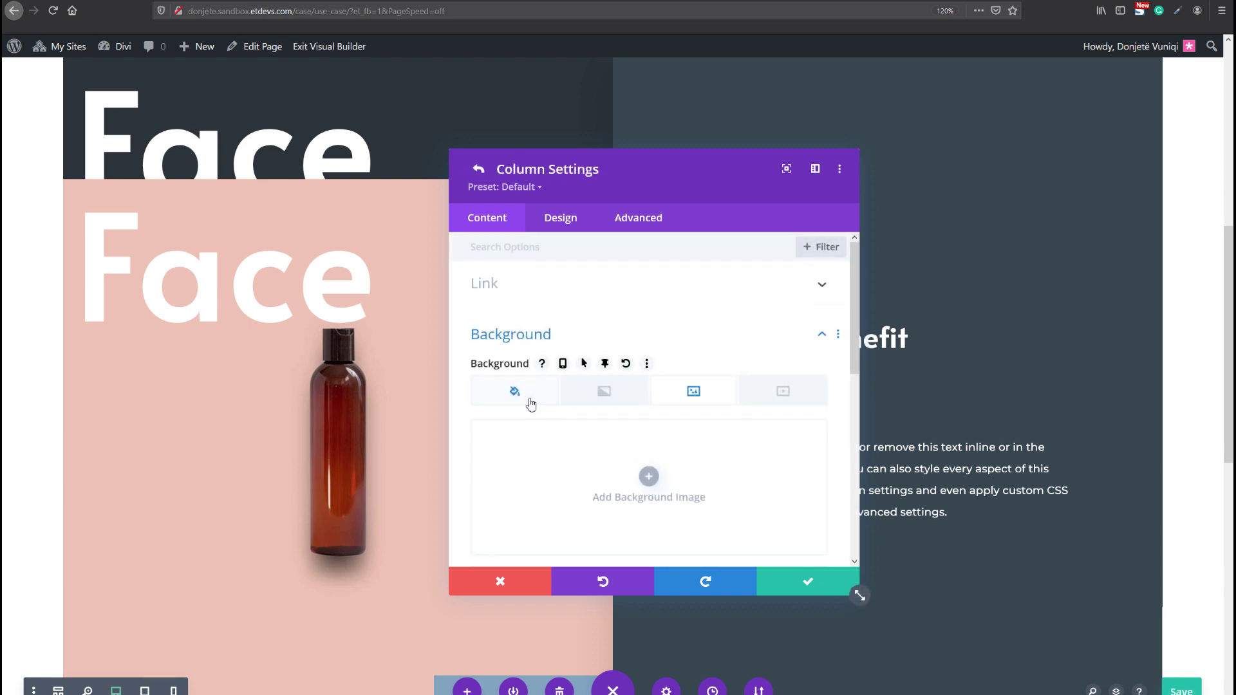
left_click(515, 391)
type("#ffd1c1")
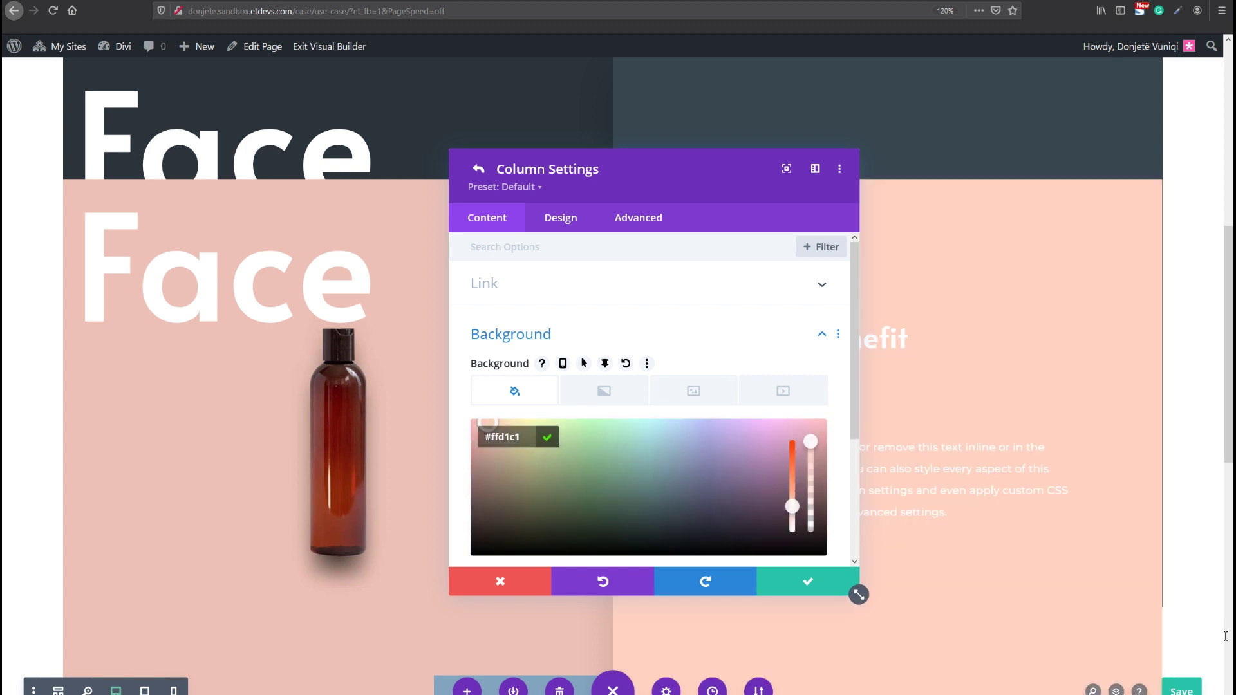
key("Return")
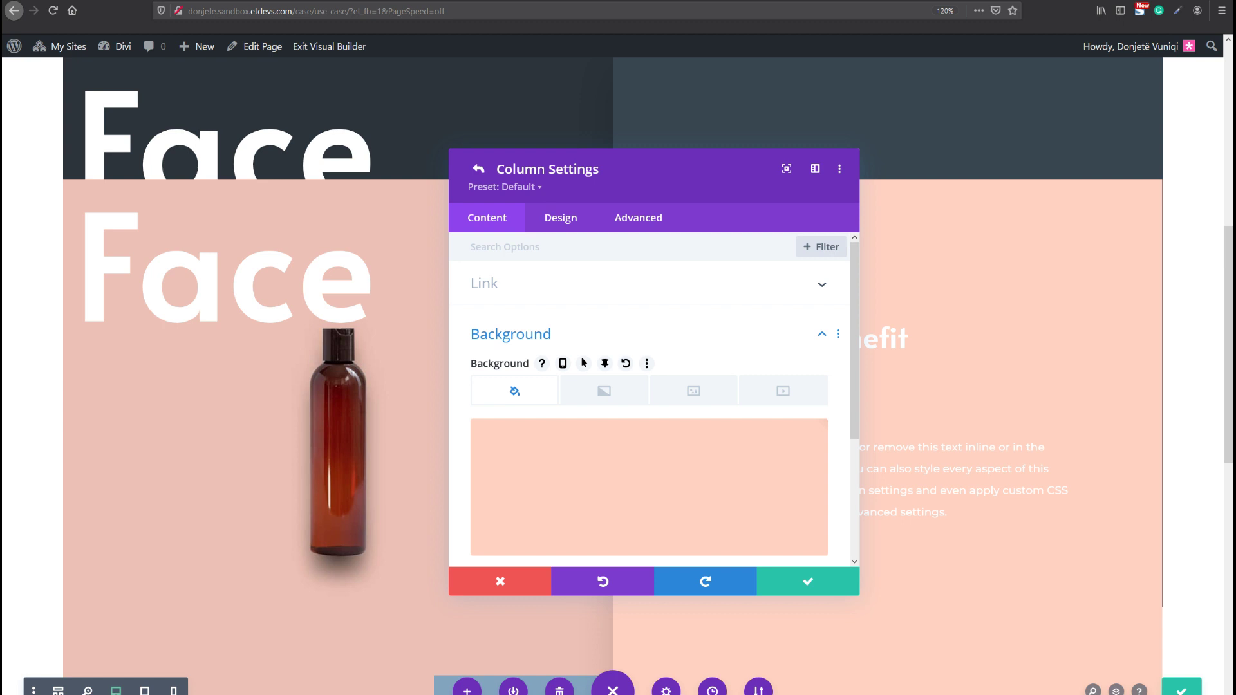
left_click(804, 582)
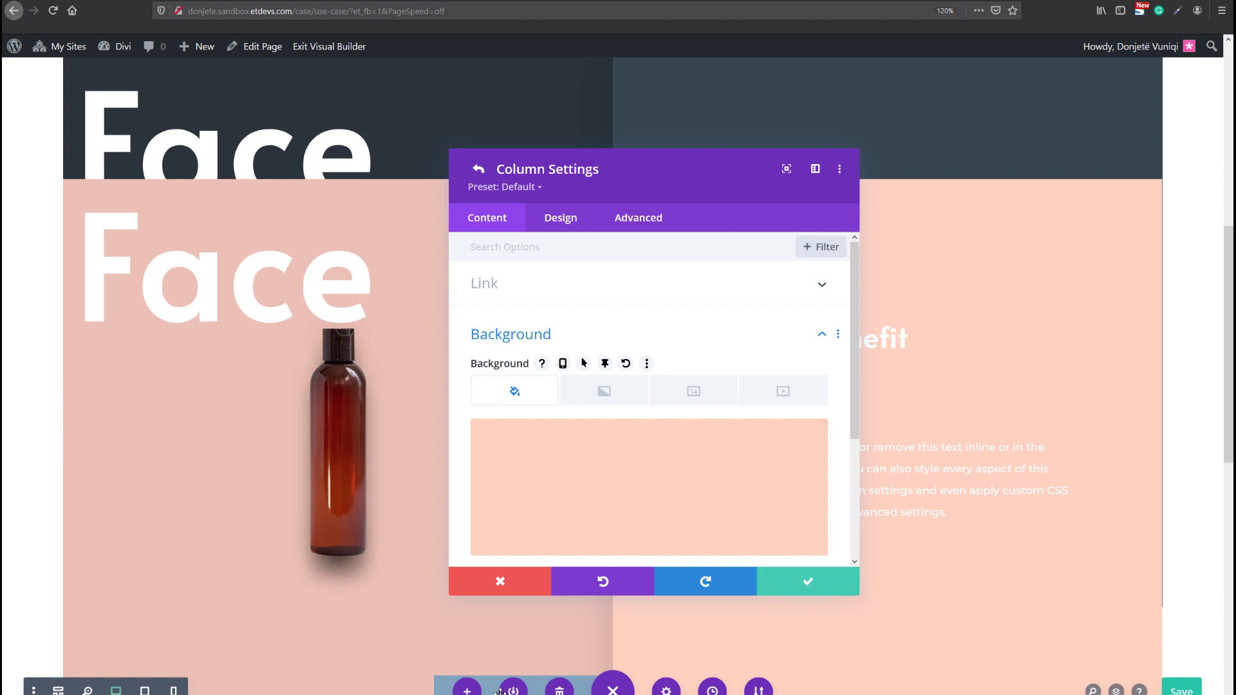
scroll(529, 600, "down", 2)
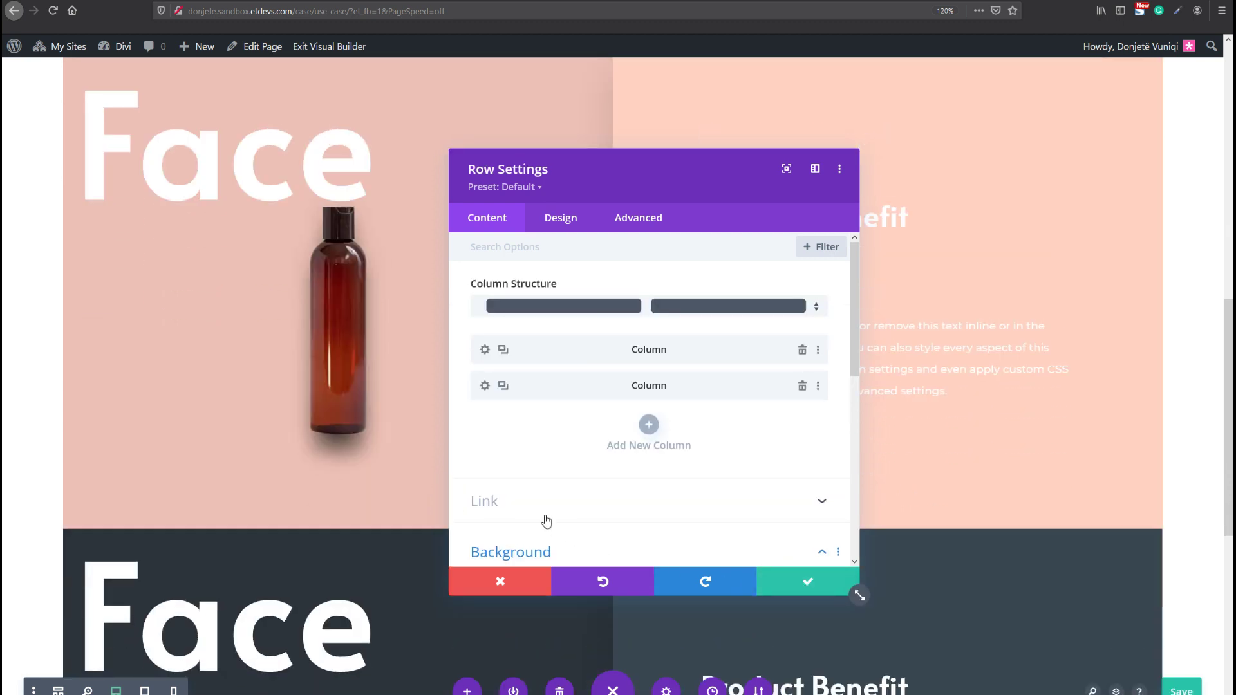
key("Escape")
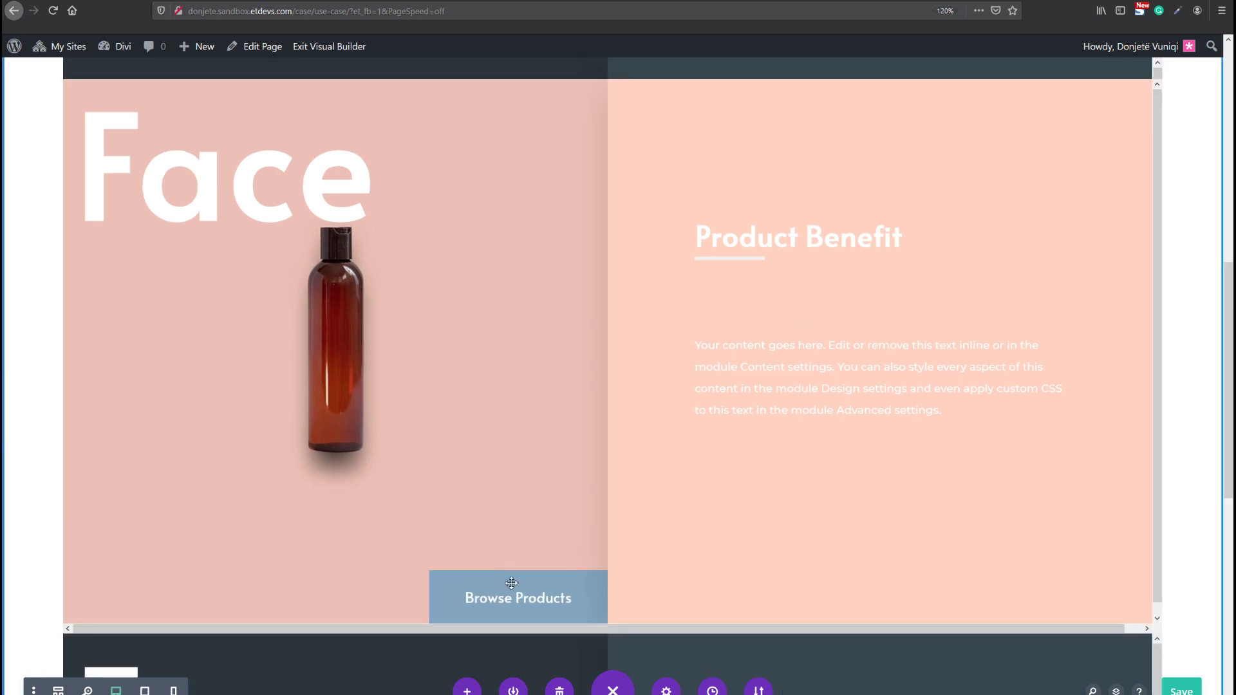
- Set the background color of the duplicated row's Browse Products button to #c18a7a and save the page
mouse_move(509, 592)
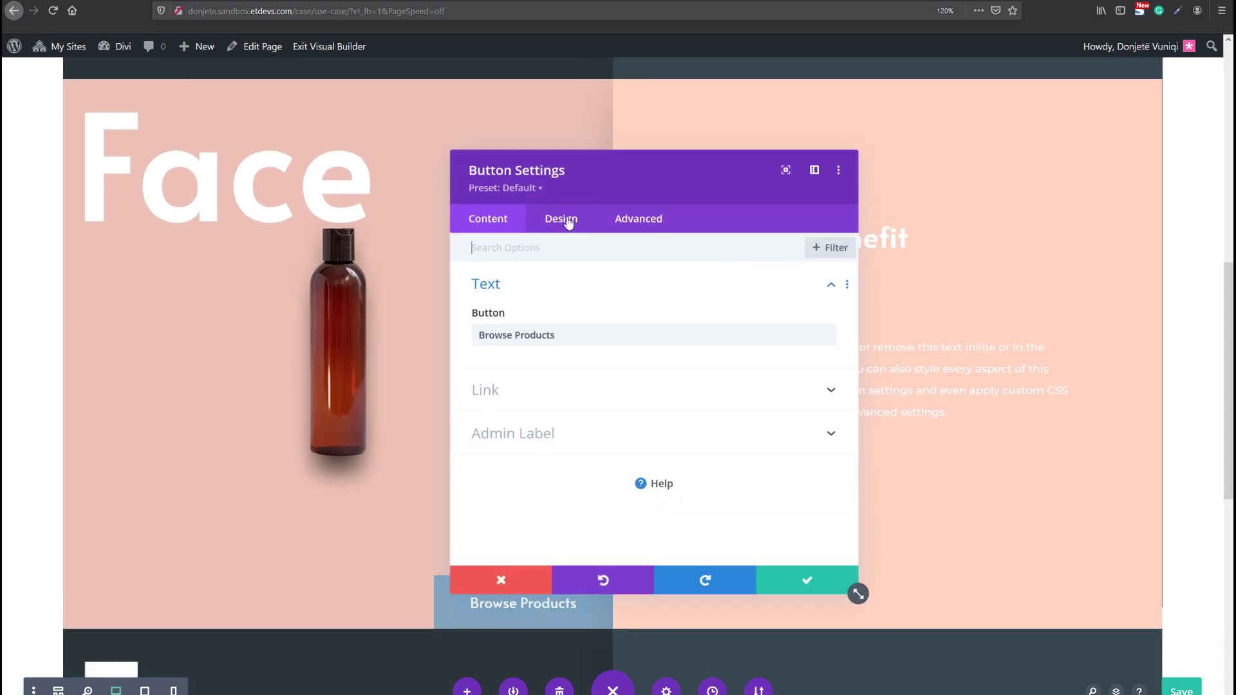
left_click(562, 219)
left_click(536, 377)
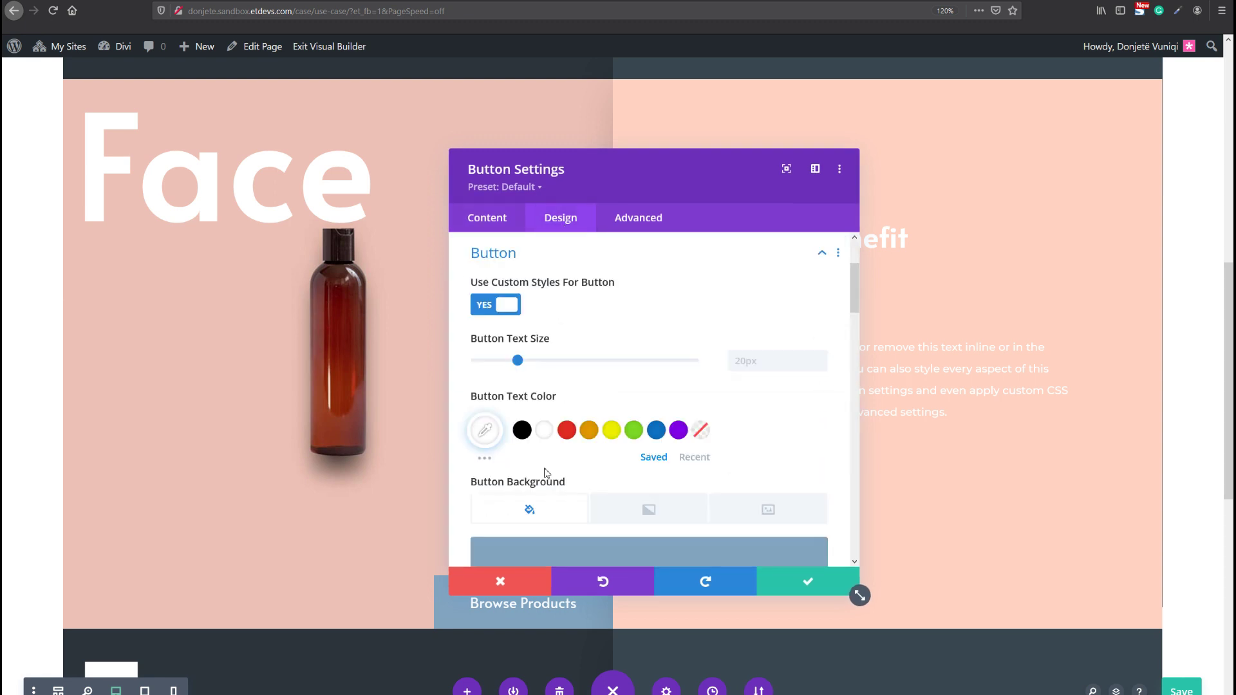
scroll(524, 436, "down", 3)
left_click(508, 378)
left_click(489, 353)
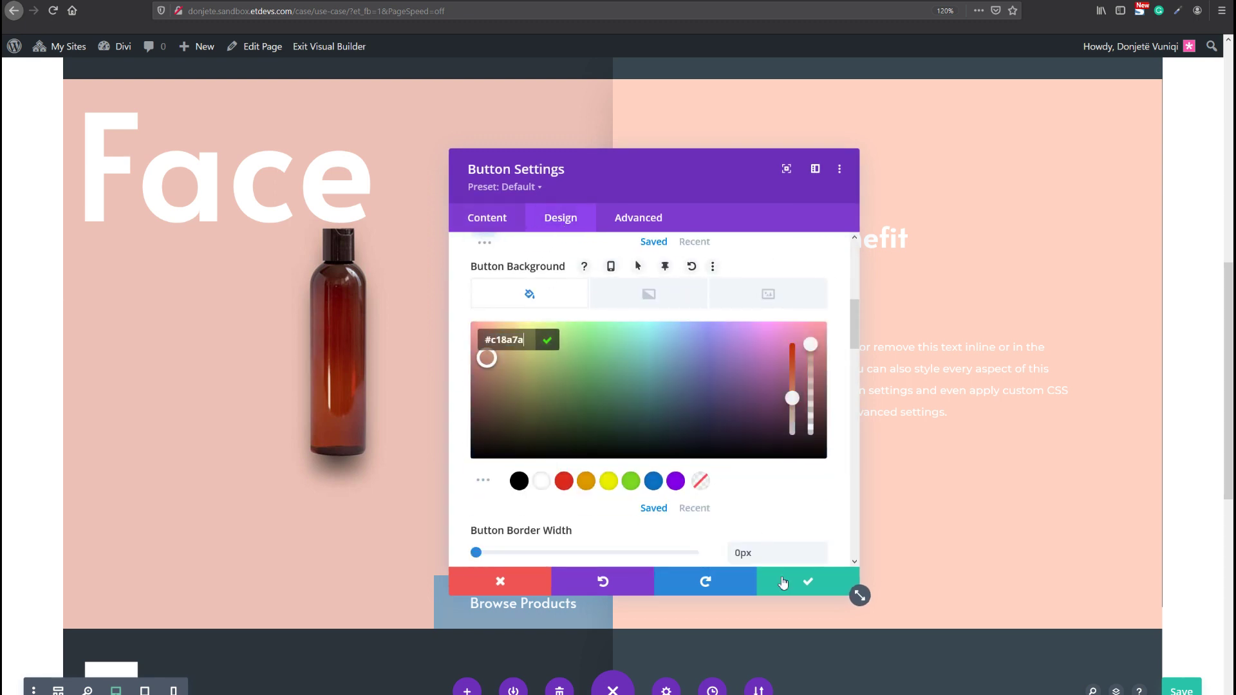
left_click(788, 581)
left_click(1180, 691)
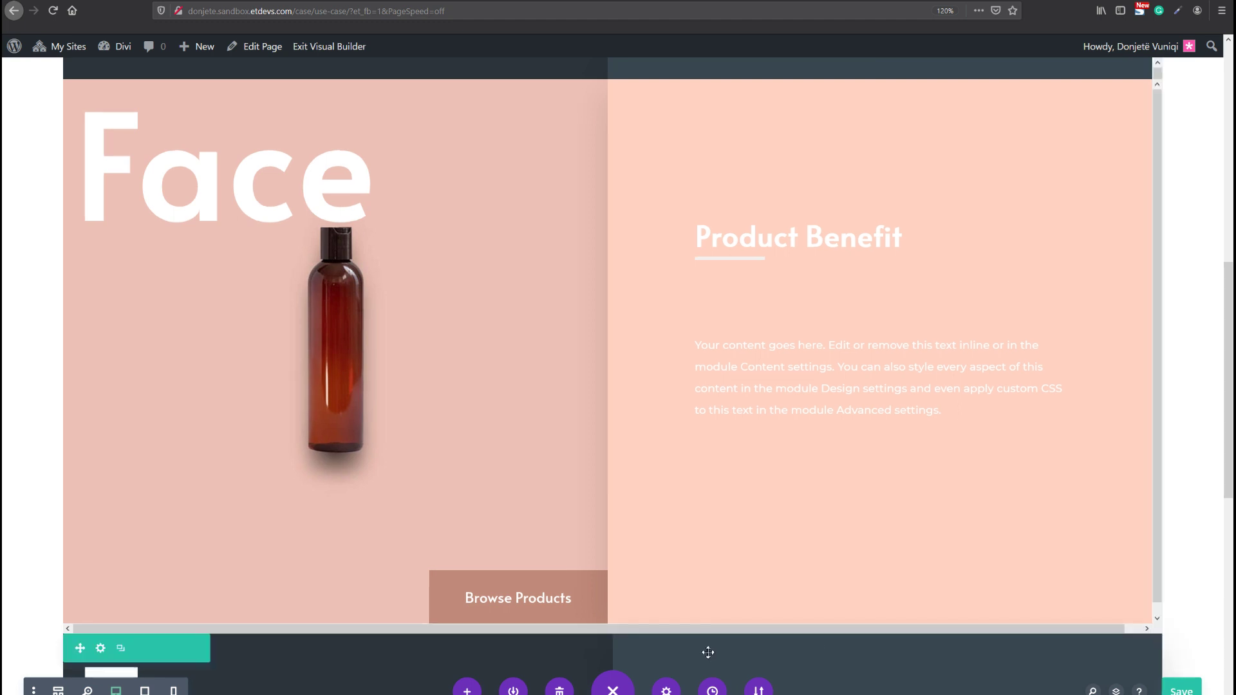
- Duplicate the dark and pink rows in the layers view and reorder the four rows so the two colors alternate
left_click(1116, 691)
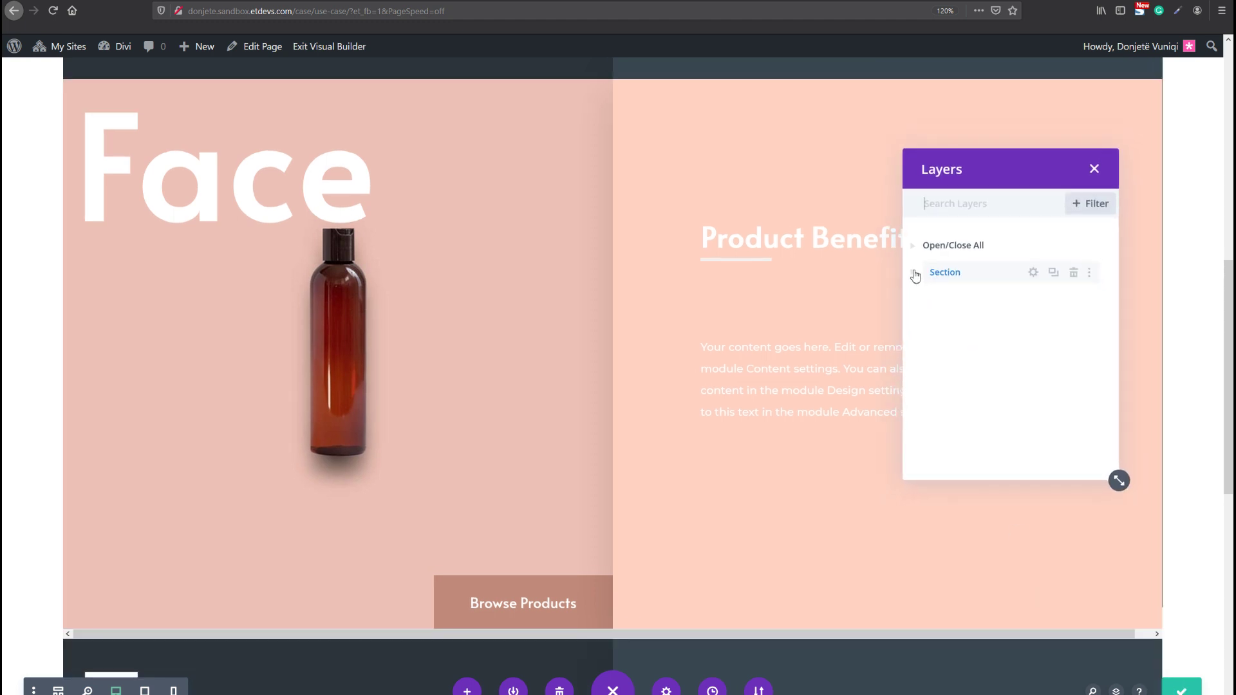
left_click(913, 273)
left_click(1063, 350)
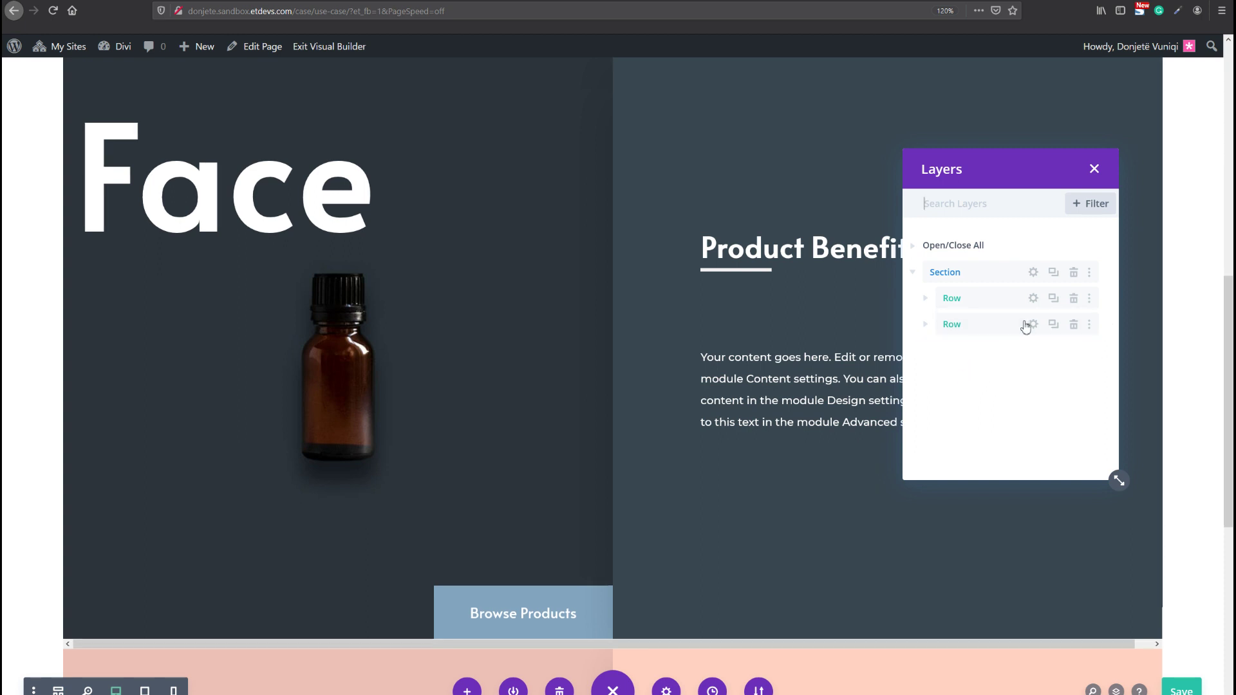
left_click(1058, 331)
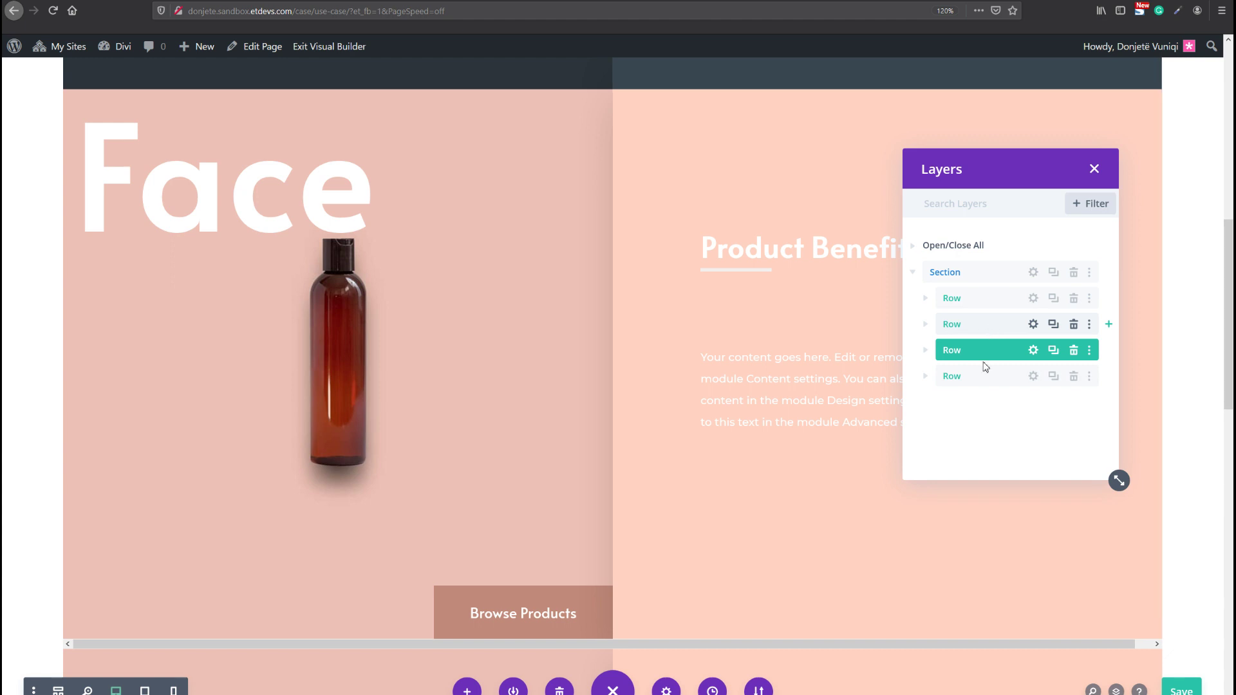
mouse_move(977, 380)
left_mouse_down()
mouse_move(966, 384)
mouse_move(965, 361)
left_mouse_up()
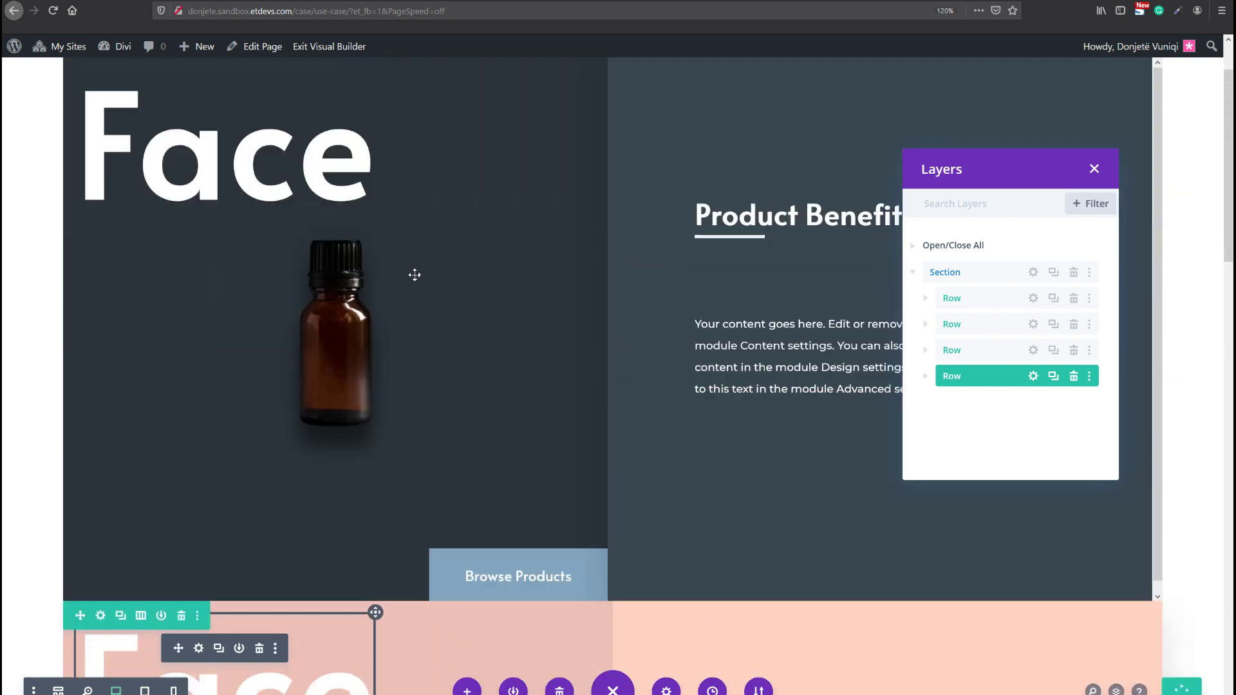
- Examine on the live page how the alternating dark and pink rows stick and overlap while scrolling
scroll(414, 275, "down", 4)
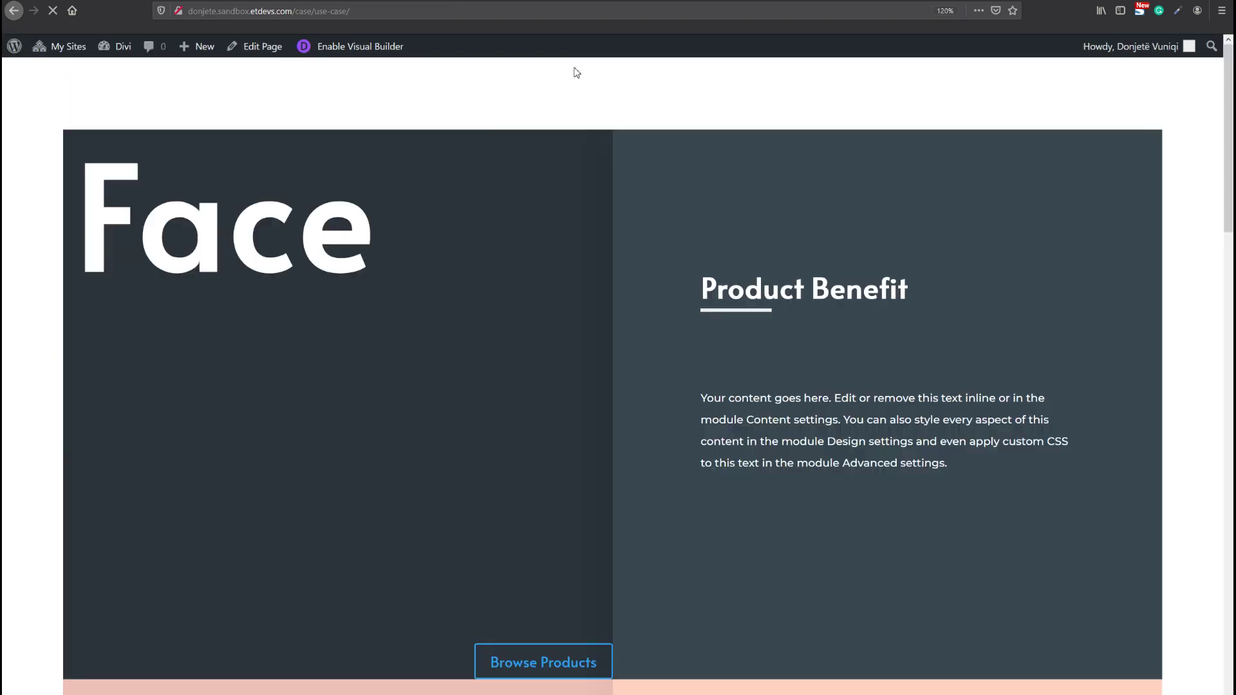
scroll(581, 188, "down", 2)
scroll(578, 206, "down", 10)
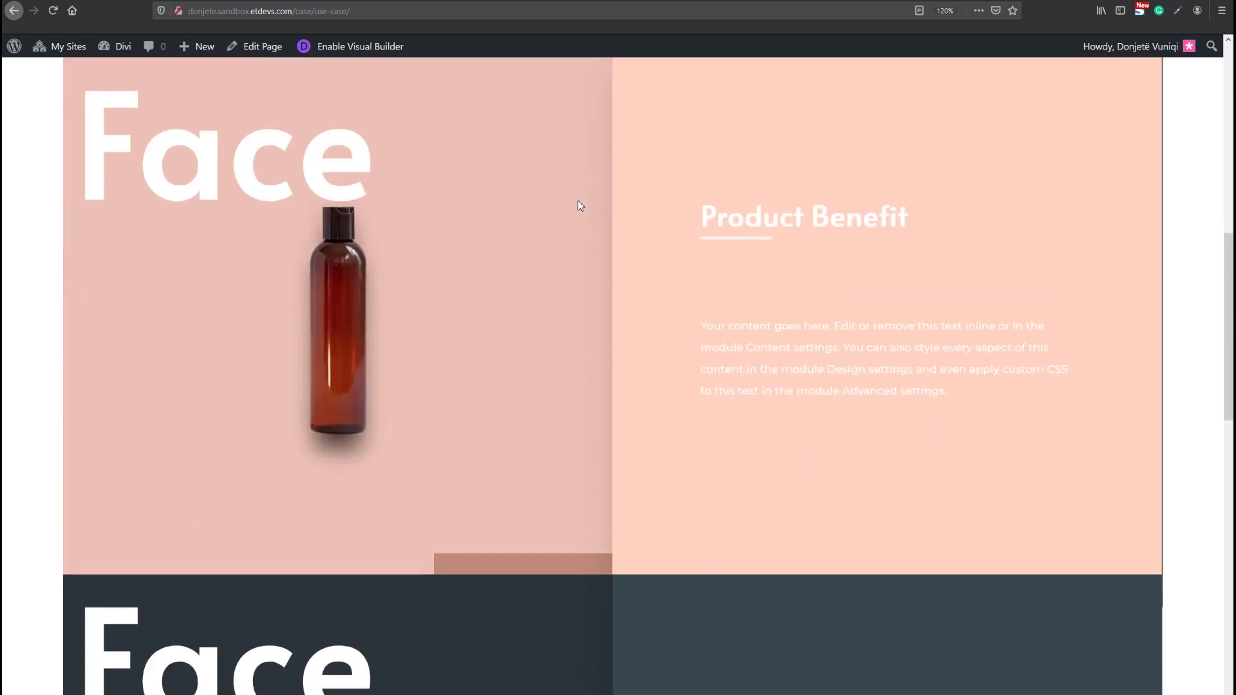
scroll(578, 206, "up", 5)
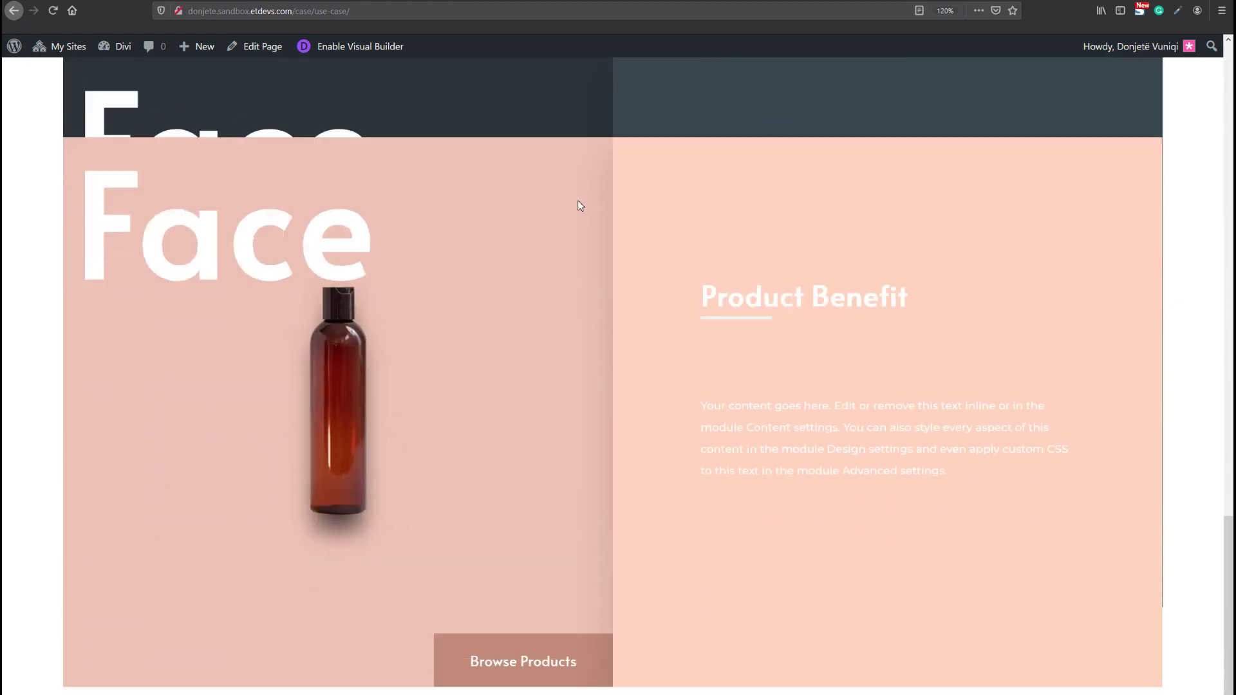
scroll(580, 206, "up", 3)
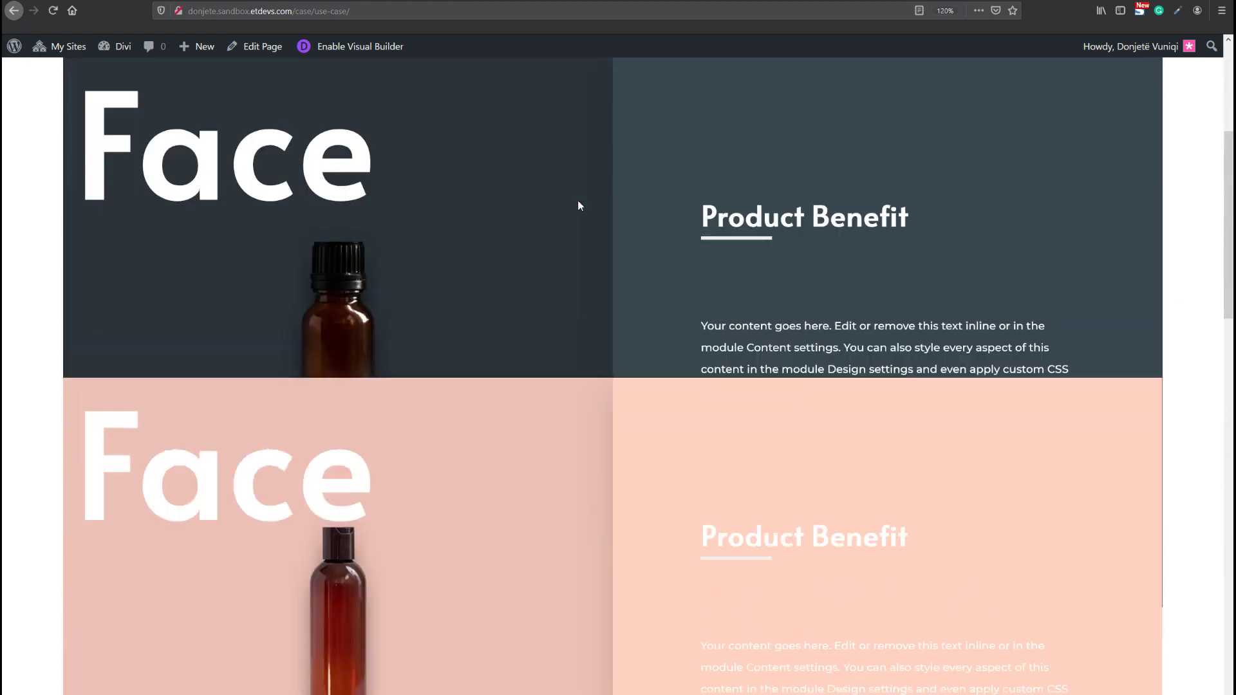
scroll(580, 206, "down", 3)
scroll(580, 206, "down", 5)
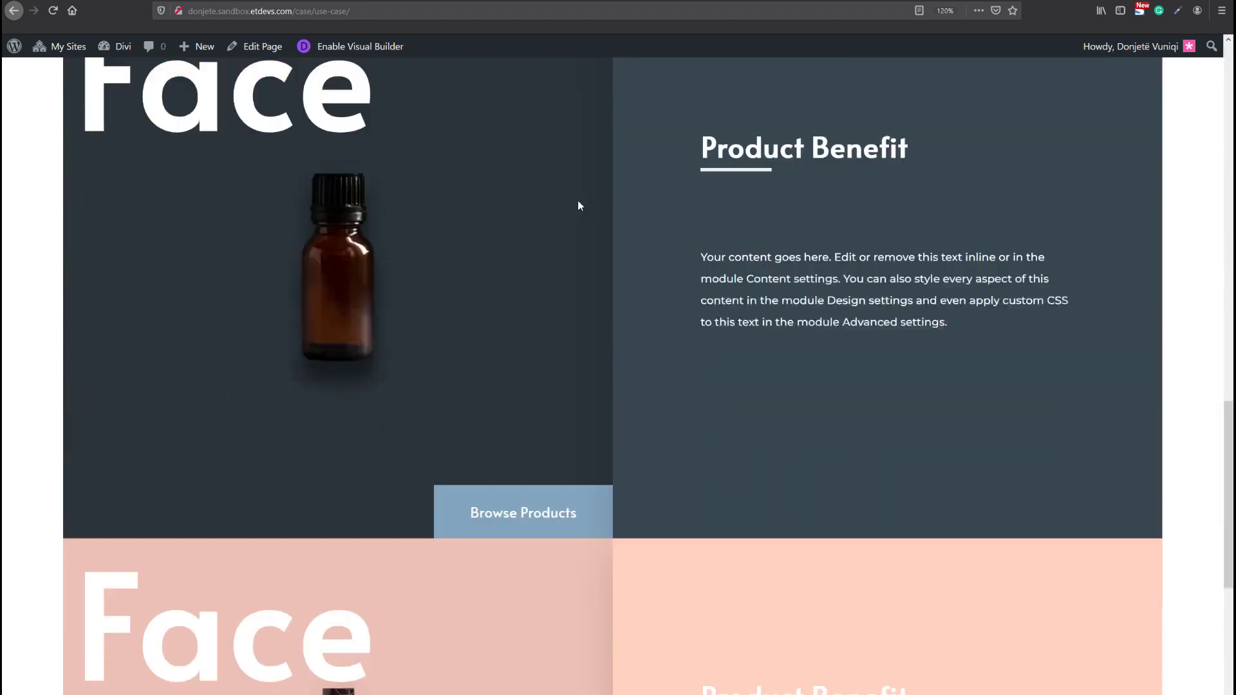
scroll(580, 205, "up", 10)
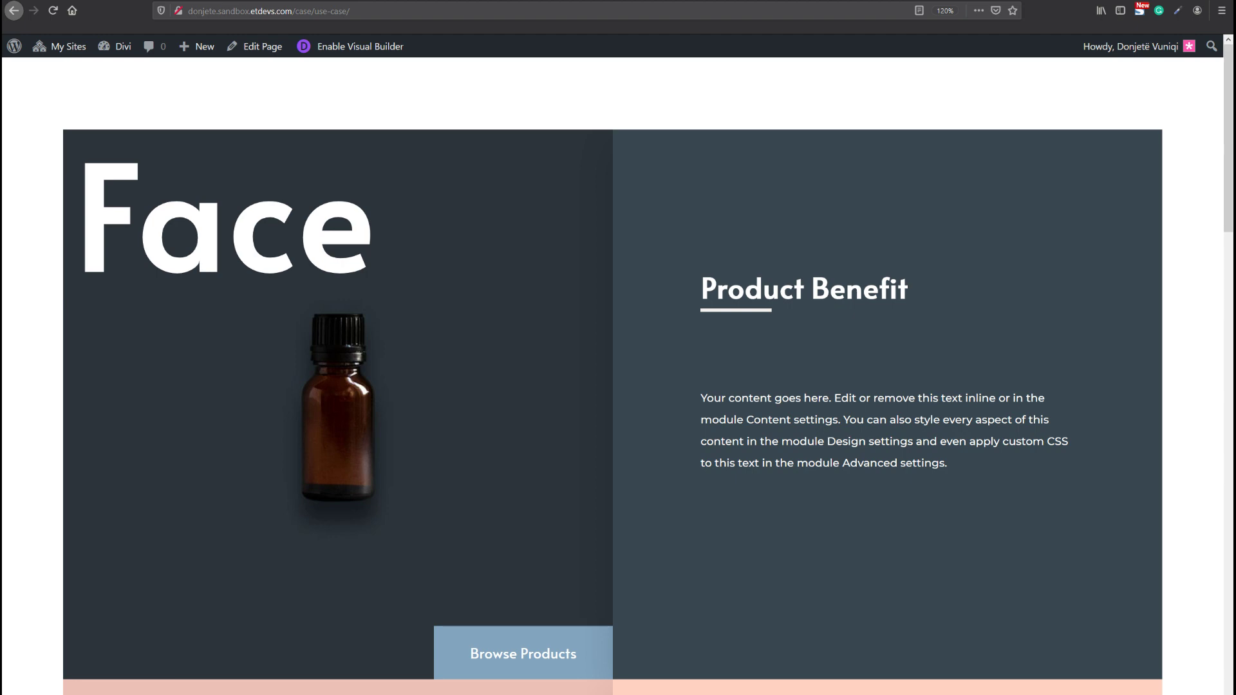
scroll(611, 386, "down", 3)
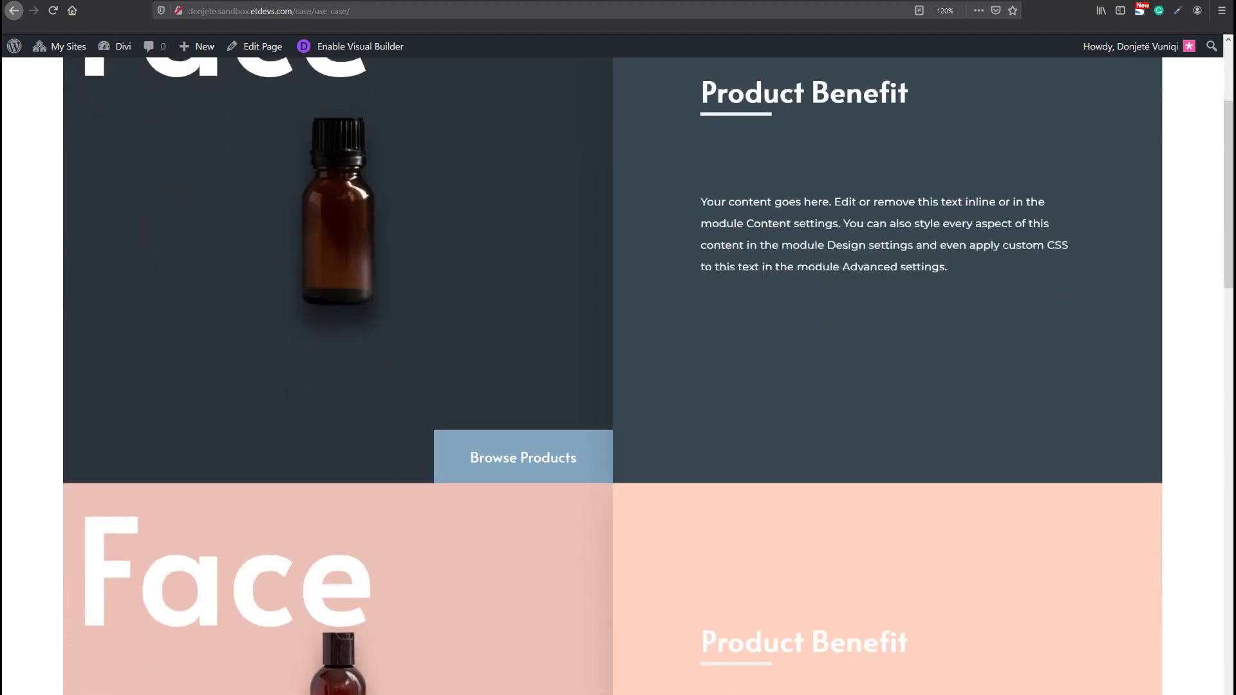
scroll(612, 386, "up", 2)
scroll(612, 386, "down", 4)
scroll(611, 386, "up", 4)
scroll(611, 386, "up", 2)
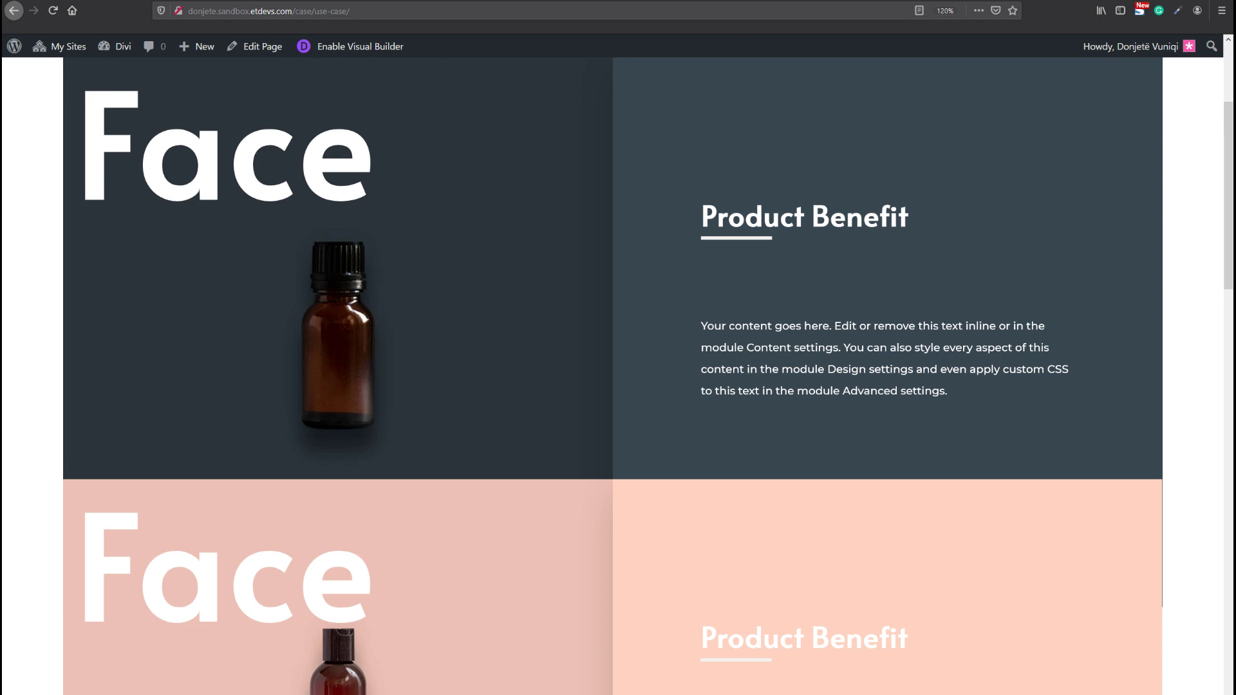
scroll(612, 387, "up", 1)
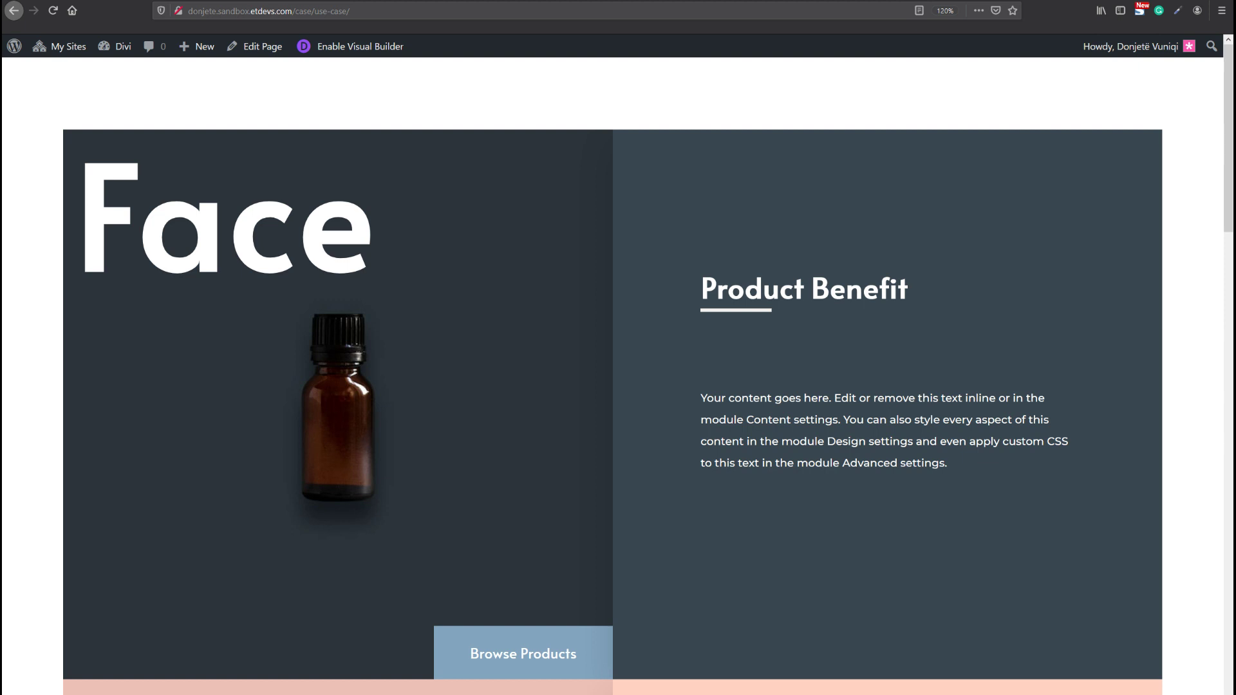
scroll(618, 370, "down", 1)
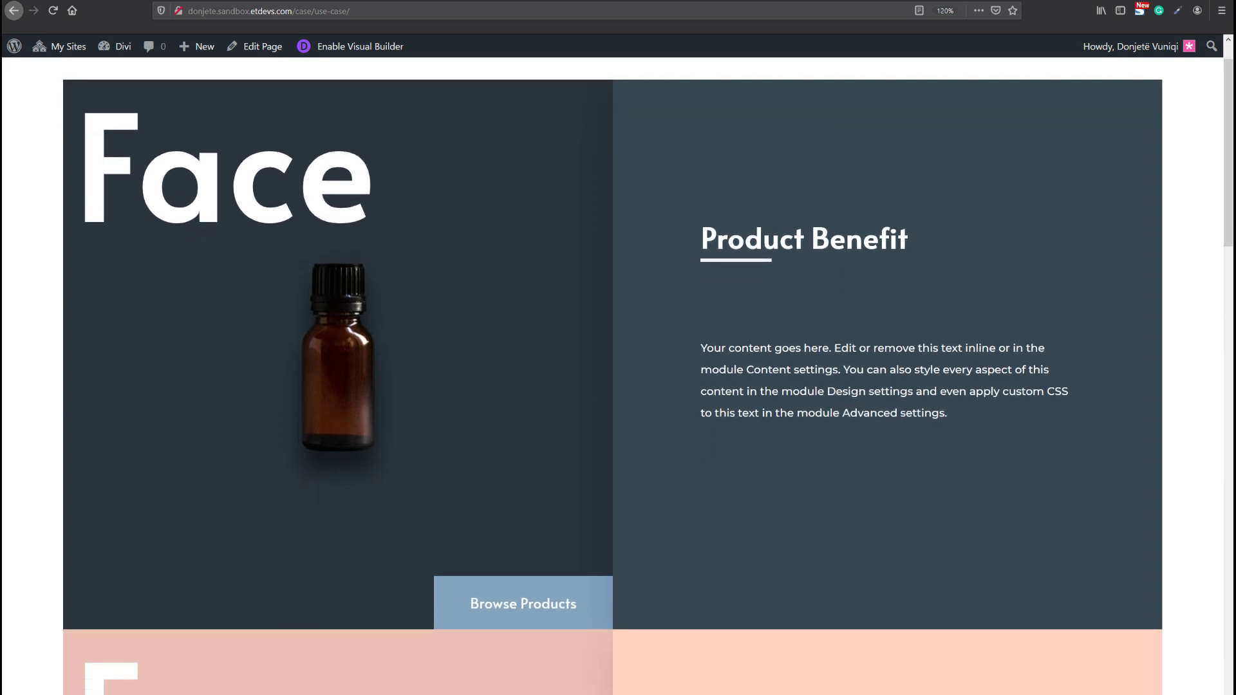